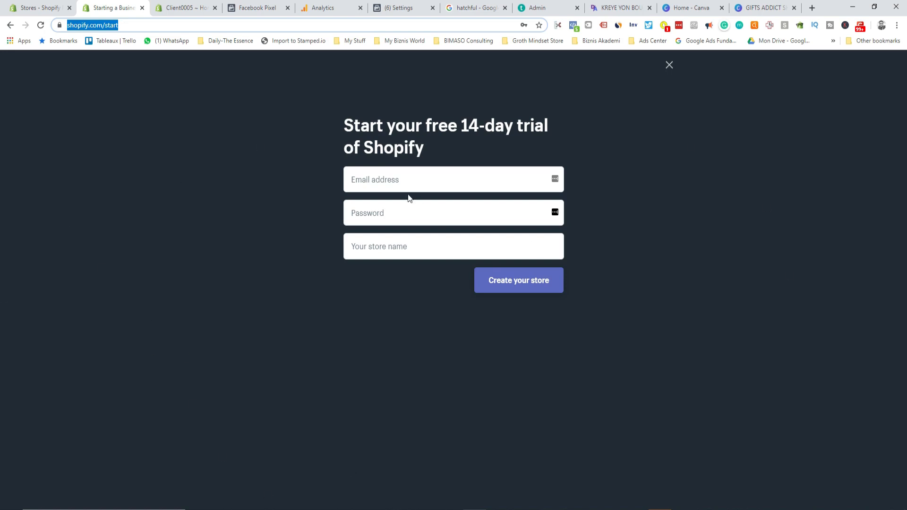
# Step: Enter the login email and password, dismissing the saved-password suggestions
pyautogui.click(404, 176)
pyautogui.click(394, 213)
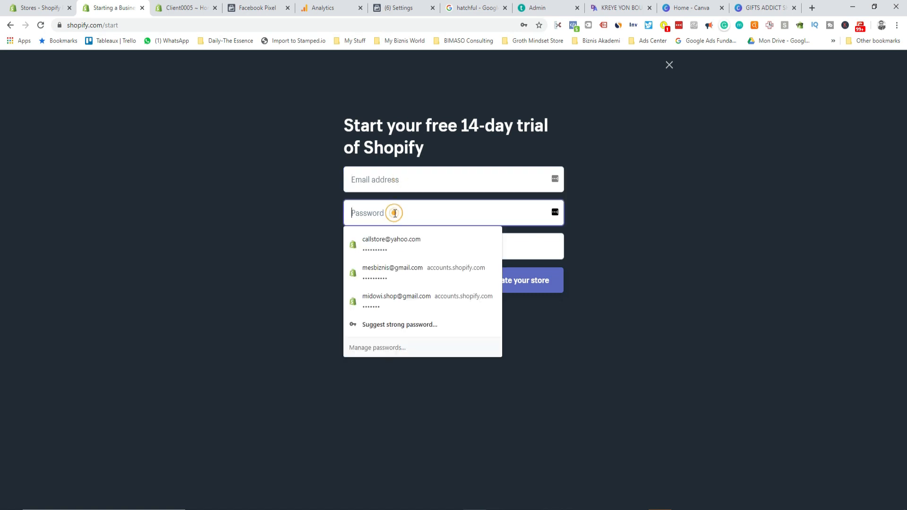
pyautogui.click(254, 223)
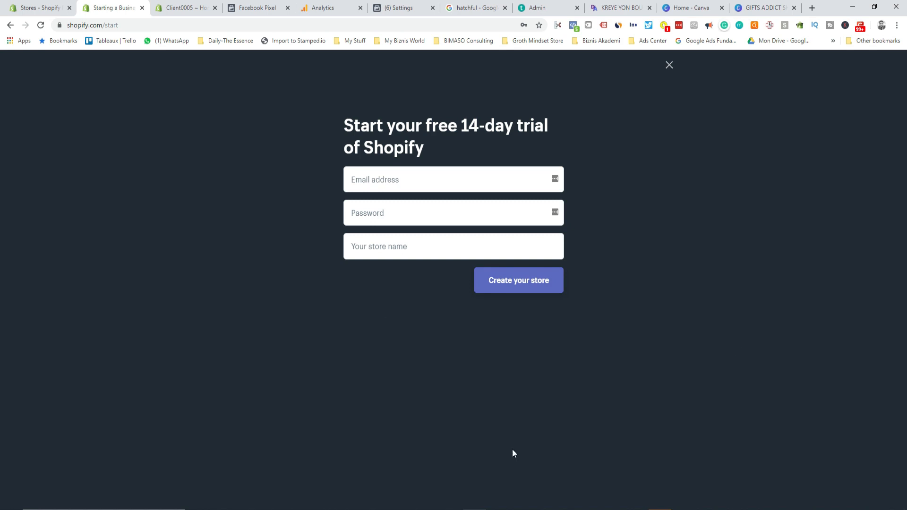
pyautogui.click(357, 212)
pyautogui.click(306, 208)
# Step: Close the trial signup page and scroll through the admin Home page
pyautogui.click(142, 8)
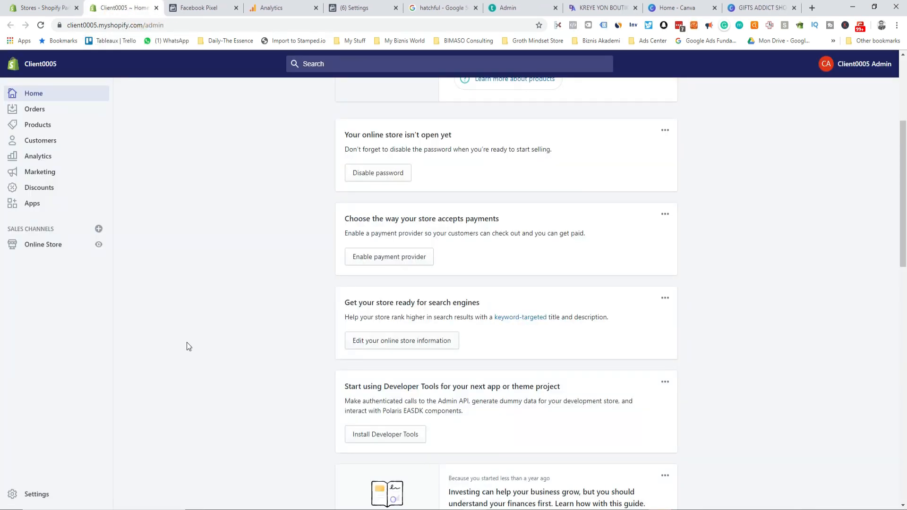
pyautogui.scroll(4, 128, 298)
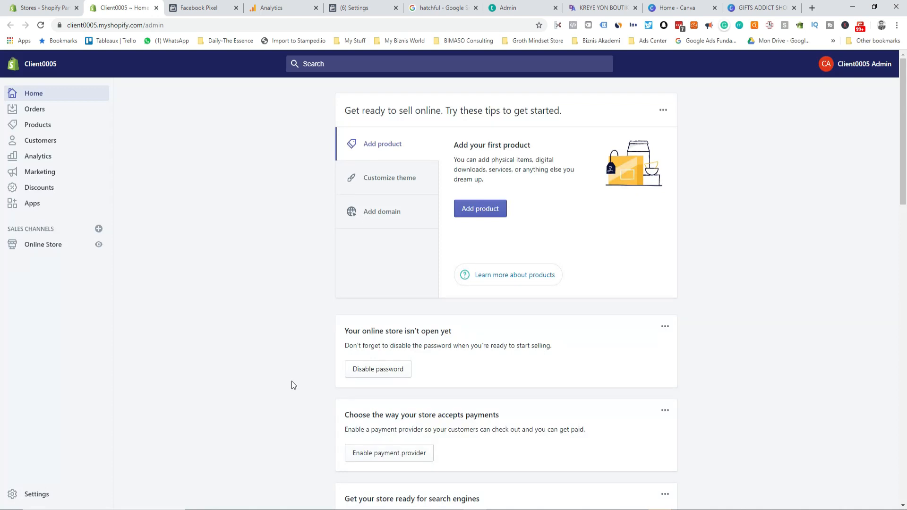
pyautogui.scroll(-2, 215, 287)
pyautogui.scroll(-5, 215, 287)
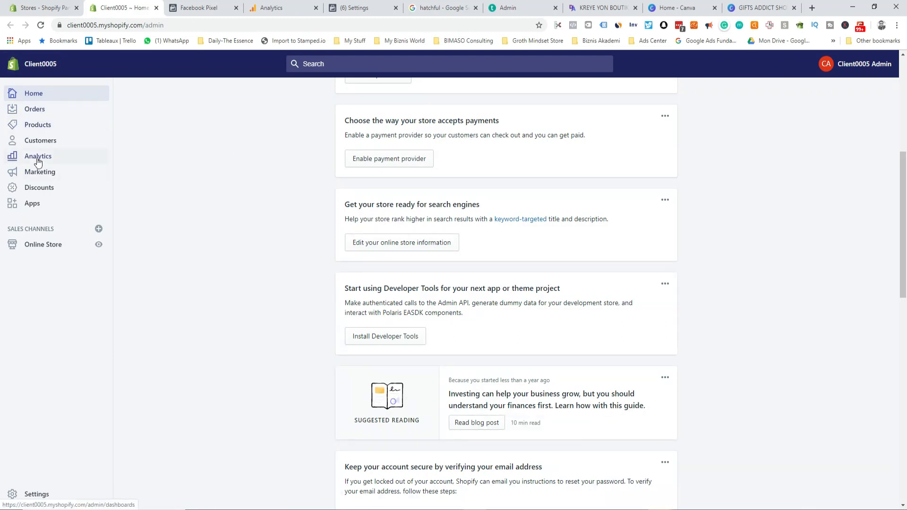
pyautogui.scroll(6, 204, 314)
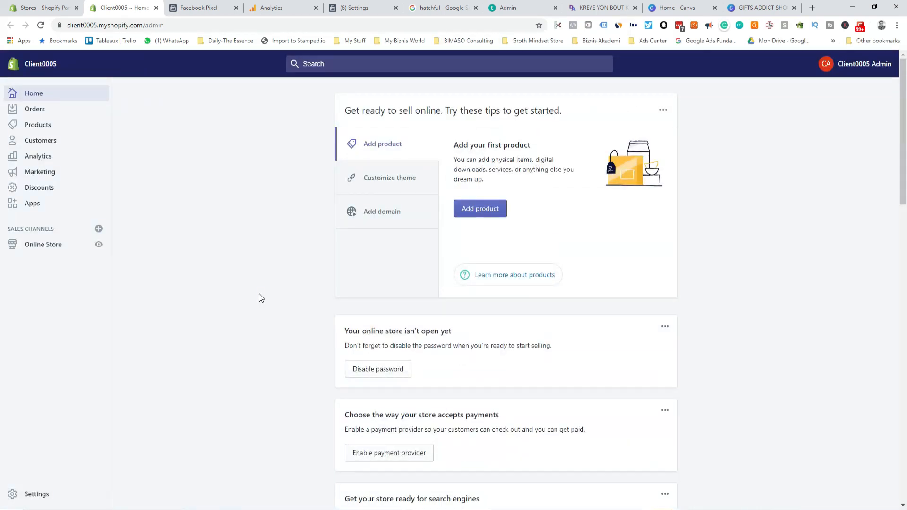
# Step: Open Online Store from the Customize theme tip and preview the live storefront
pyautogui.click(388, 188)
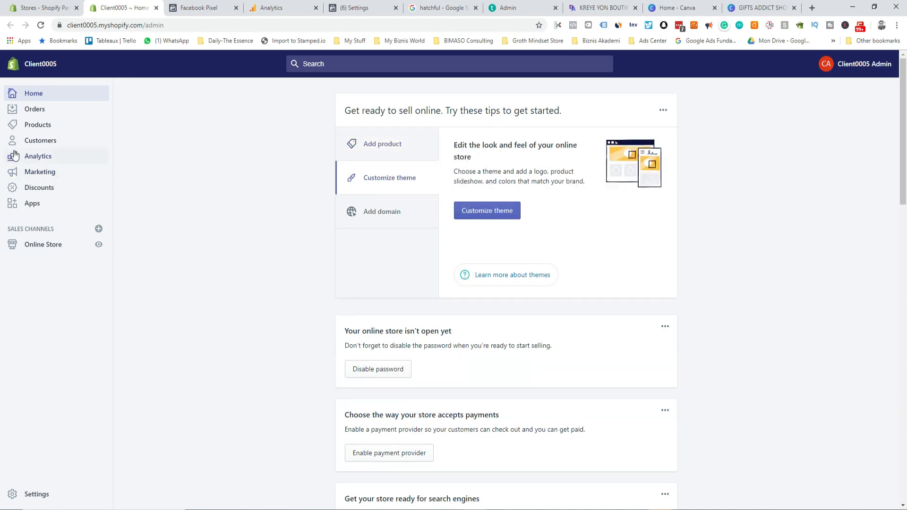
pyautogui.scroll(-4, 50, 246)
pyautogui.click(54, 245)
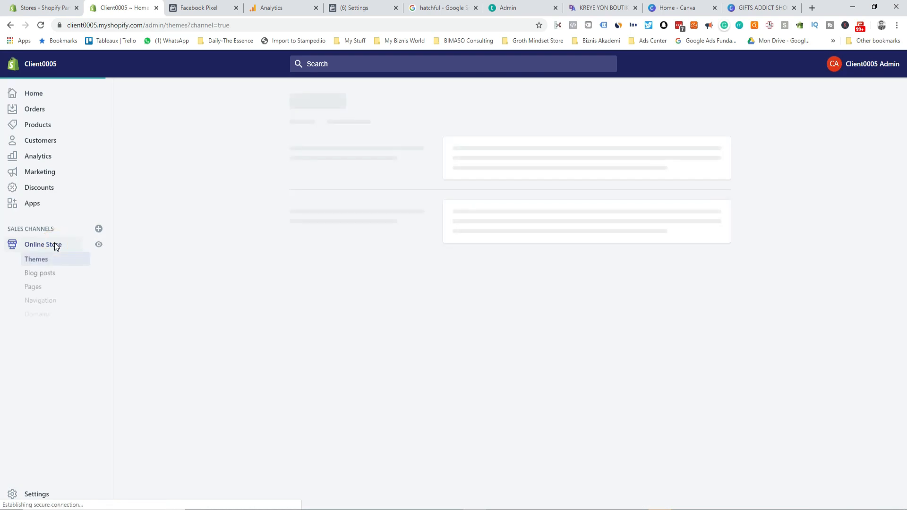
pyautogui.click(98, 245)
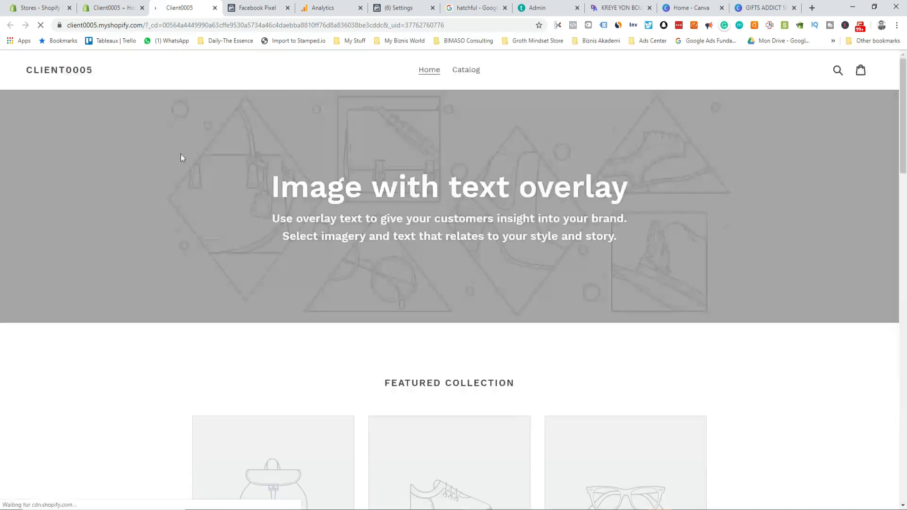
# Step: Scroll the storefront preview, then return to the admin and move its tab after the storefront
pyautogui.scroll(-15, 406, 292)
pyautogui.scroll(15, 401, 303)
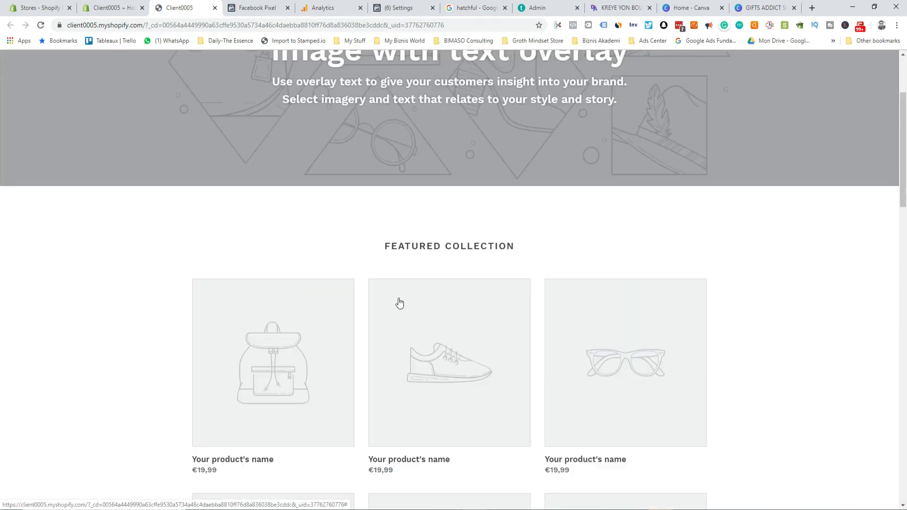
pyautogui.click(116, 8)
pyautogui.moveTo(117, 14); pyautogui.dragTo(177, 15)
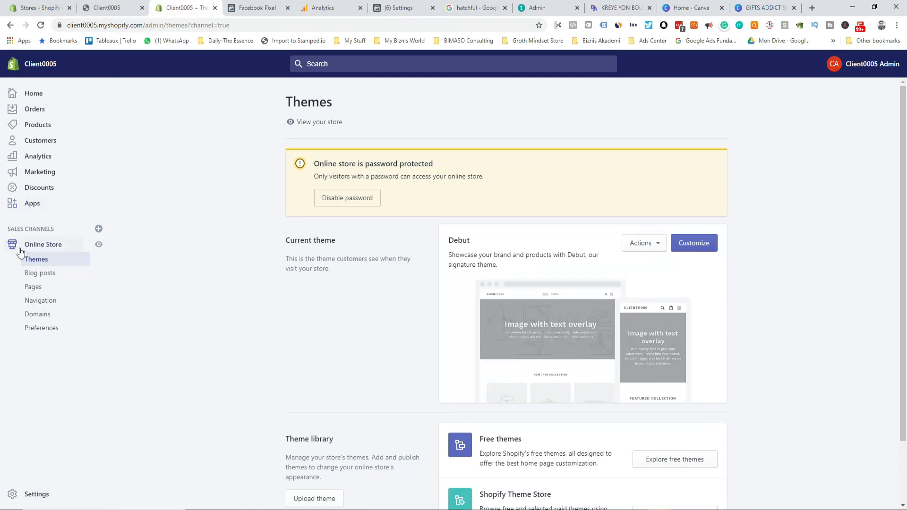
# Step: Open the Pages list in a duplicated admin tab, then go to Settings
pyautogui.click(33, 286)
pyautogui.rightClick(160, 6)
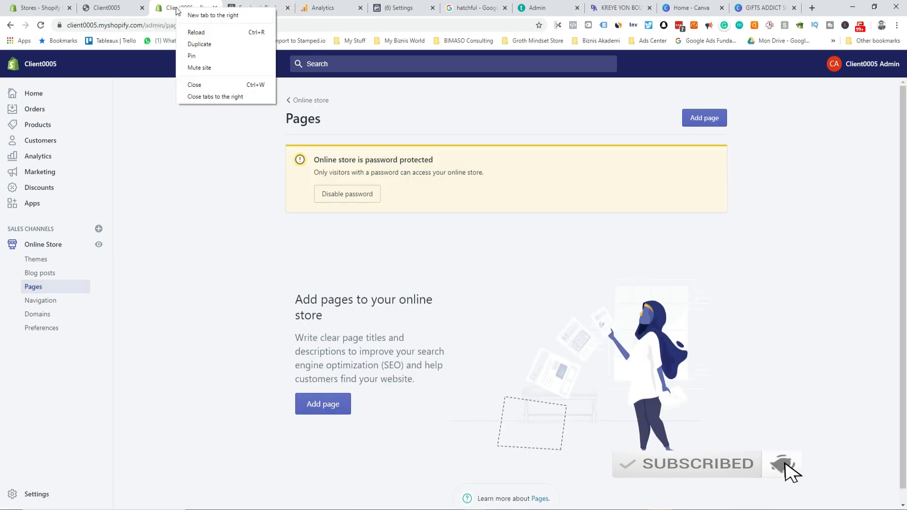
pyautogui.click(198, 42)
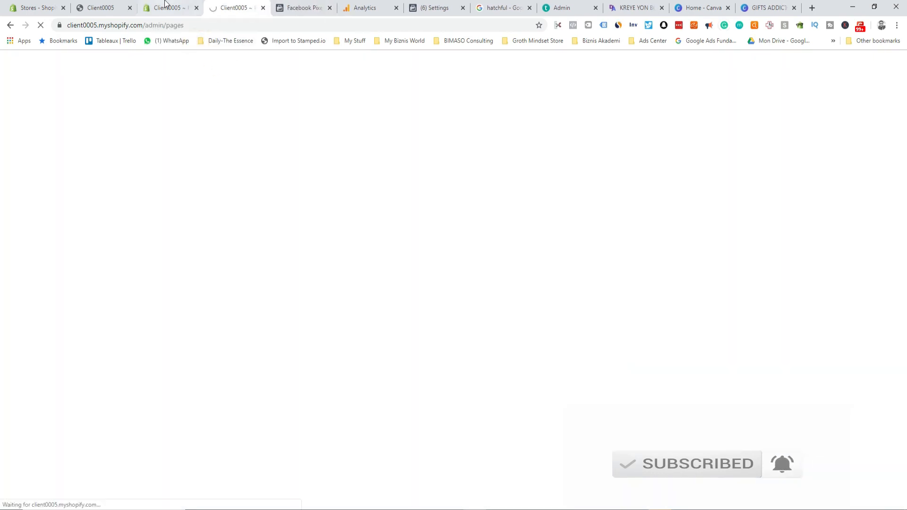
pyautogui.click(166, 6)
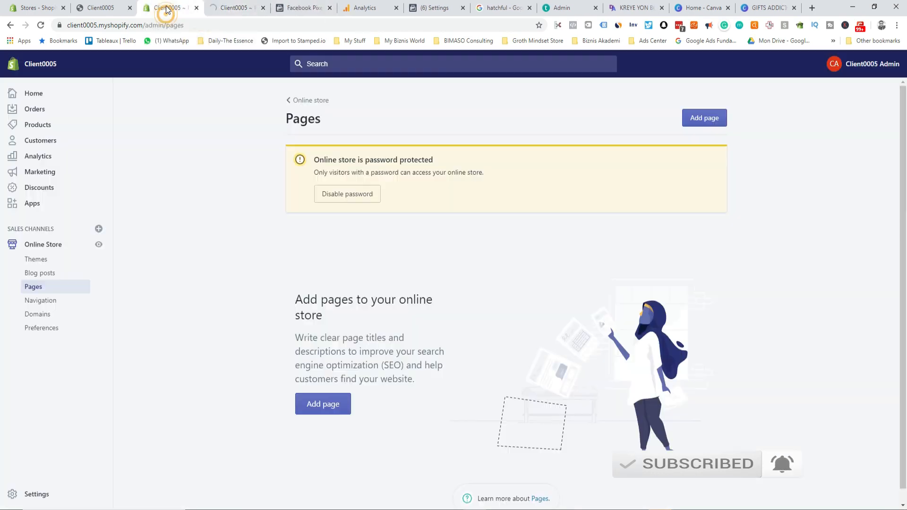
pyautogui.click(32, 496)
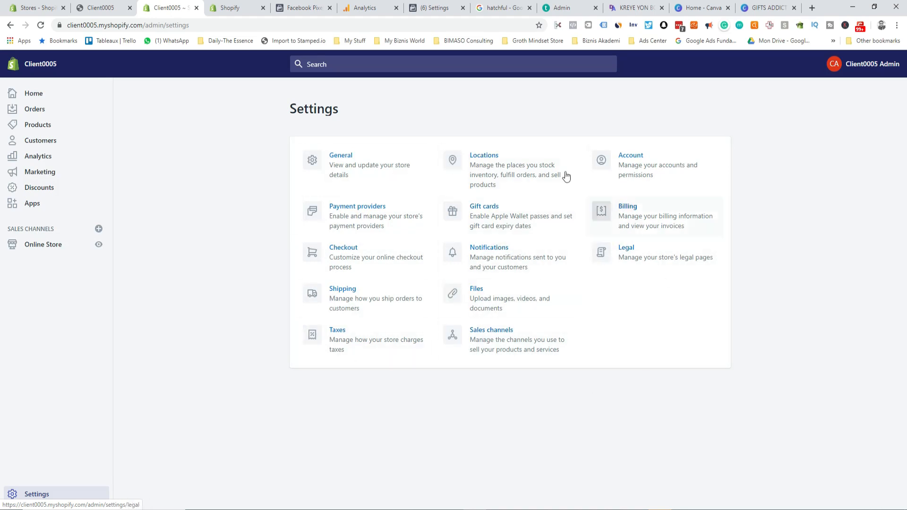
# Step: Fill the Refund policy from the Legal template, review its text, then visit Online Store themes
pyautogui.click(635, 262)
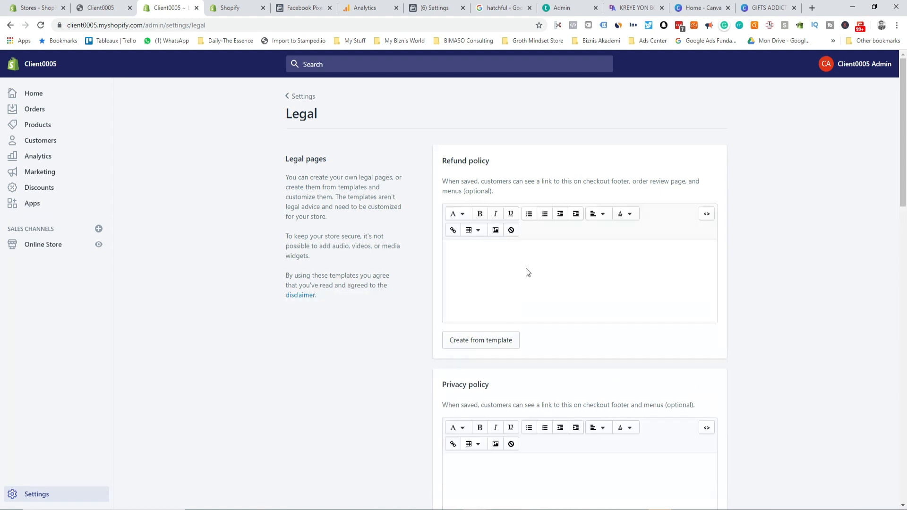
pyautogui.click(463, 342)
pyautogui.doubleClick(462, 336)
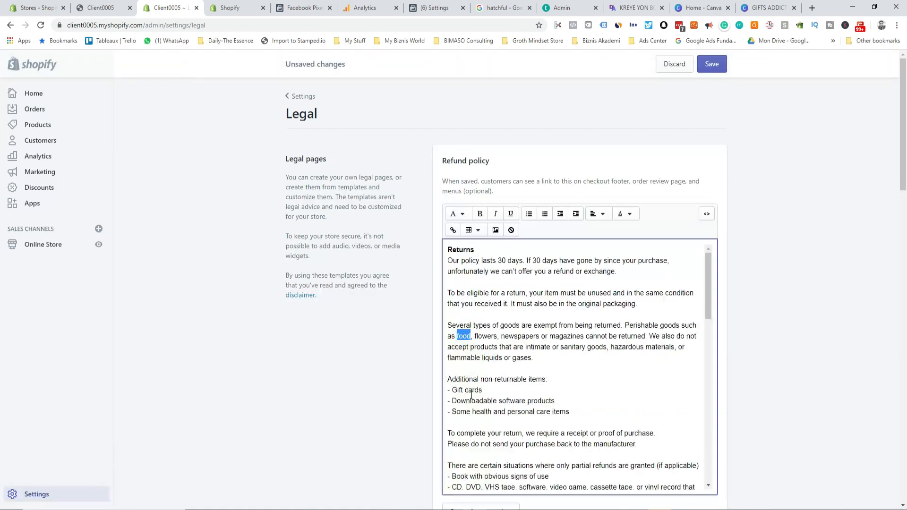
pyautogui.scroll(-2, 478, 411)
pyautogui.scroll(-10, 478, 411)
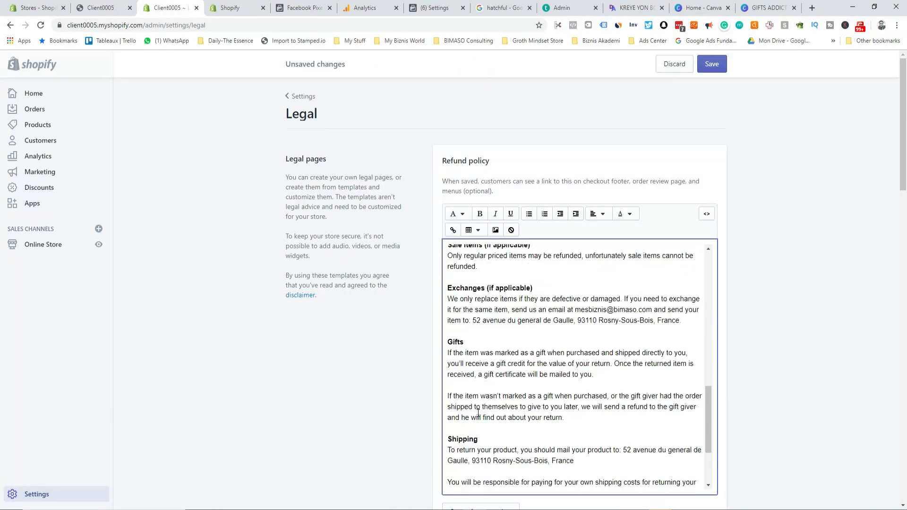
pyautogui.scroll(-5, 478, 413)
pyautogui.scroll(12, 486, 403)
pyautogui.scroll(2, 490, 400)
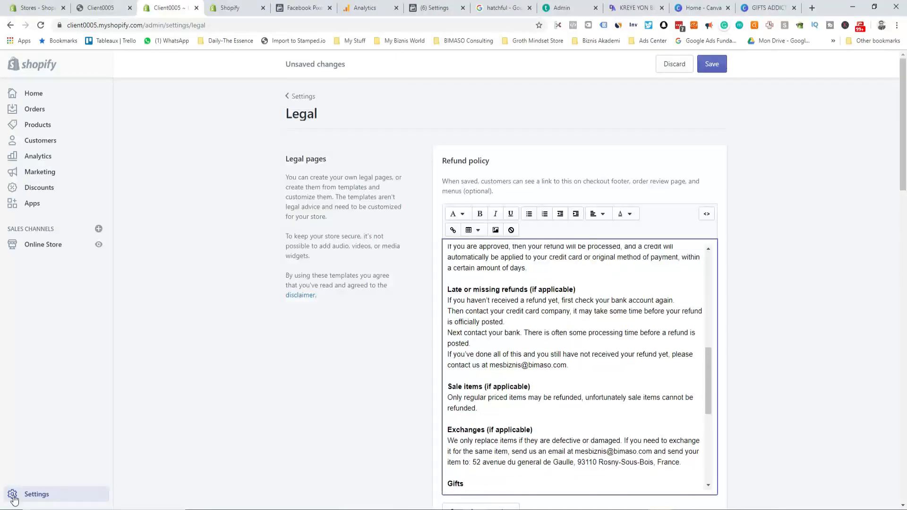
pyautogui.click(34, 246)
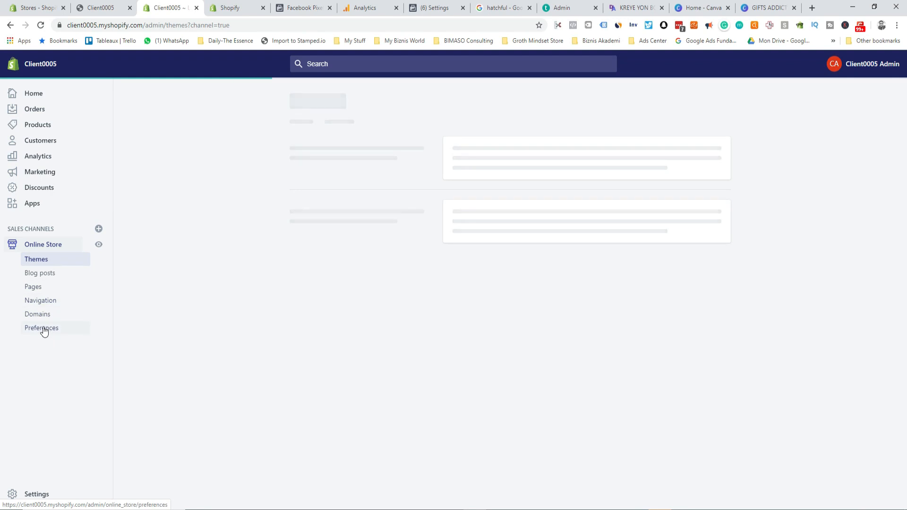
pyautogui.click(24, 493)
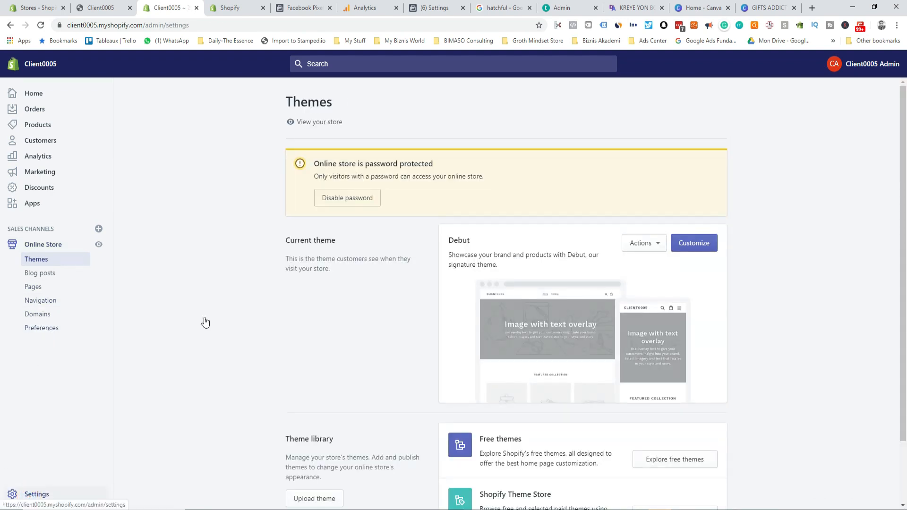
# Step: Rename the store to 'Jewelry Paradise' in General settings and save
pyautogui.click(332, 163)
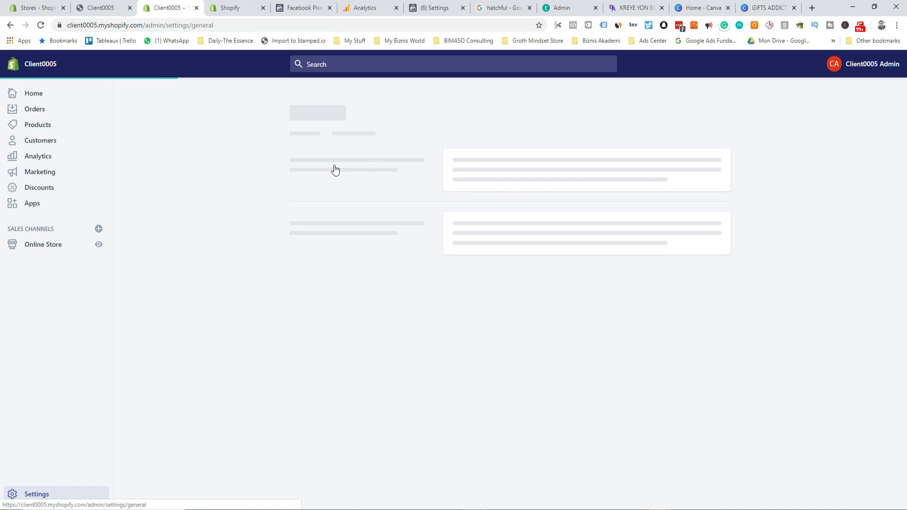
pyautogui.moveTo(487, 175); pyautogui.dragTo(434, 175)
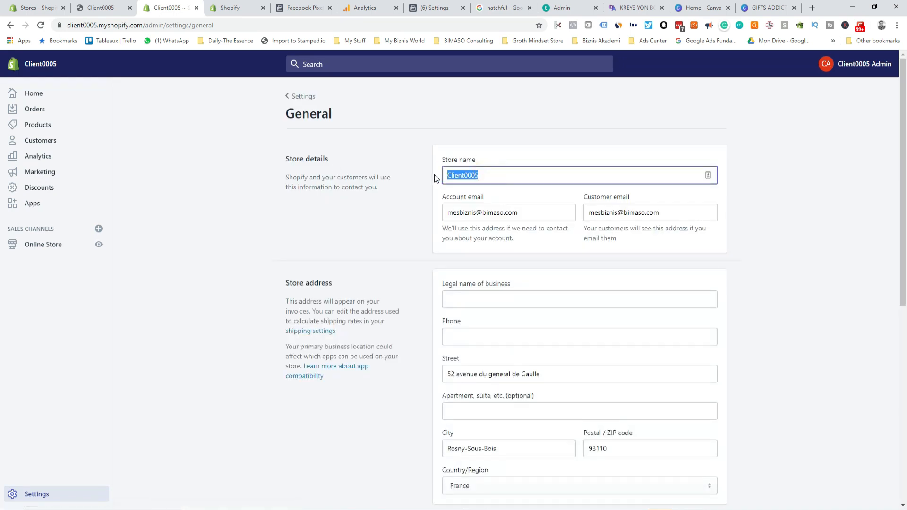
pyautogui.write('Para')
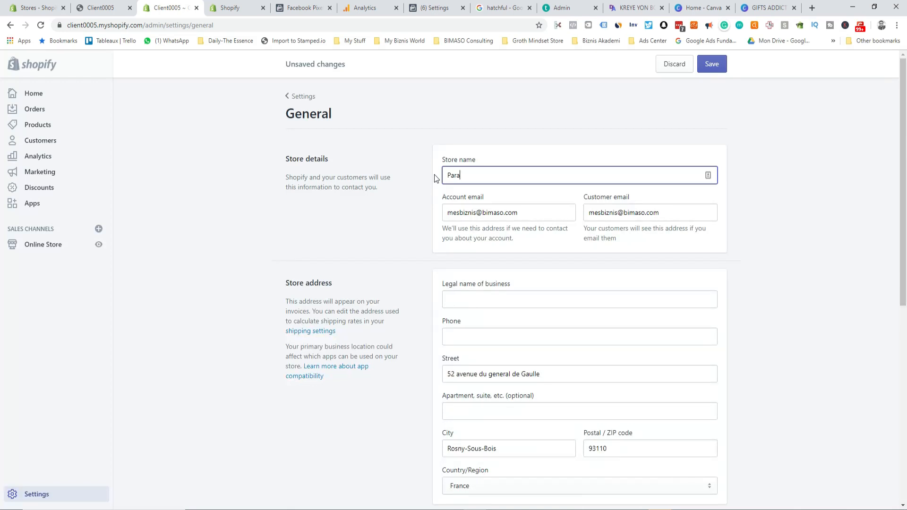
pyautogui.write('Jewelry Paradise')
pyautogui.click(709, 66)
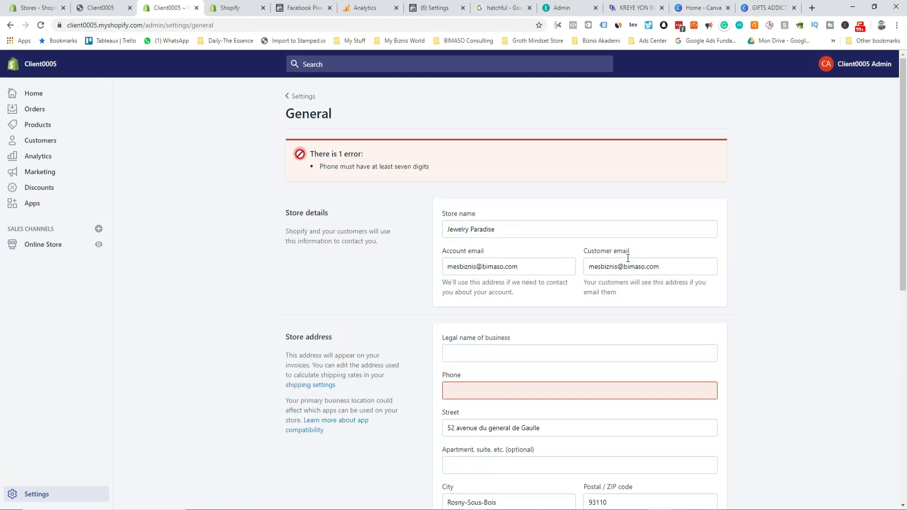
# Step: Enter the store phone number with its country code, save, and return to Settings
pyautogui.click(501, 395)
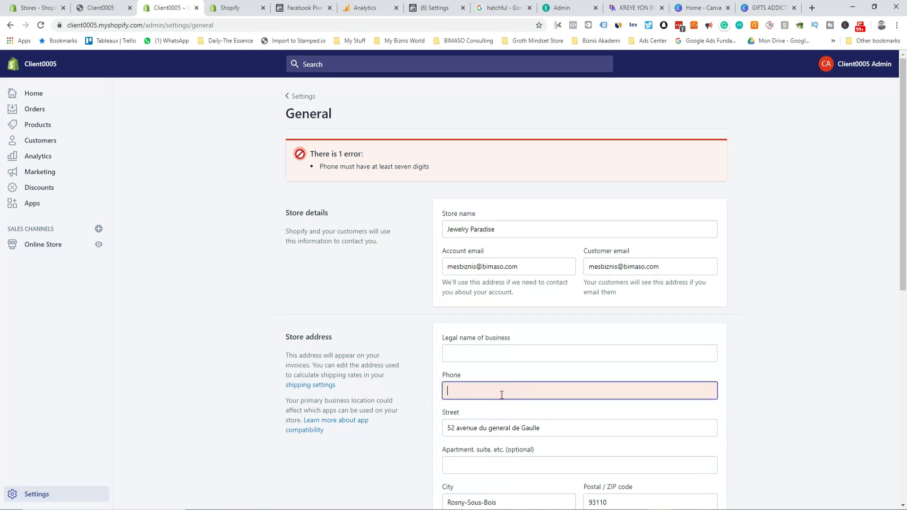
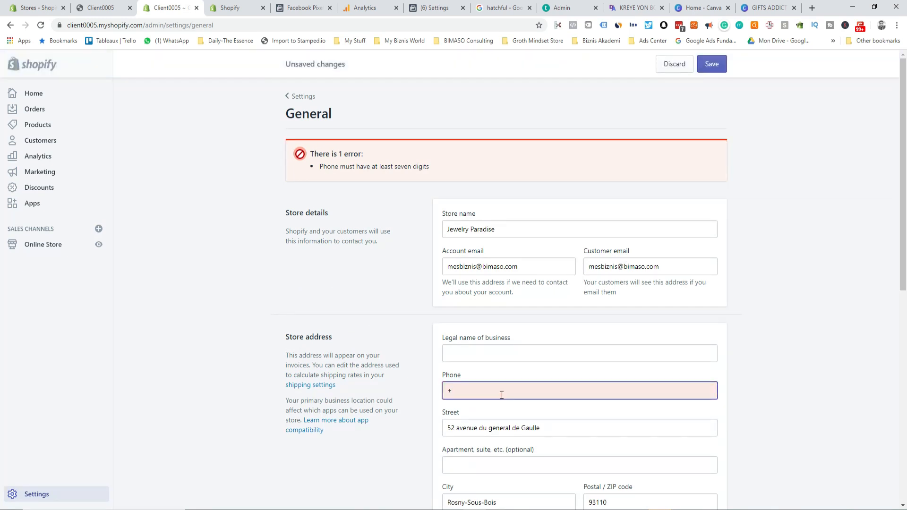
pyautogui.press('Left')
pyautogui.press('Left')
pyautogui.press('Left')
pyautogui.press('Left')
pyautogui.press('Left')
pyautogui.press('Left')
pyautogui.press('Left')
pyautogui.press('Left')
pyautogui.press('Left')
pyautogui.click(739, 340)
pyautogui.click(724, 64)
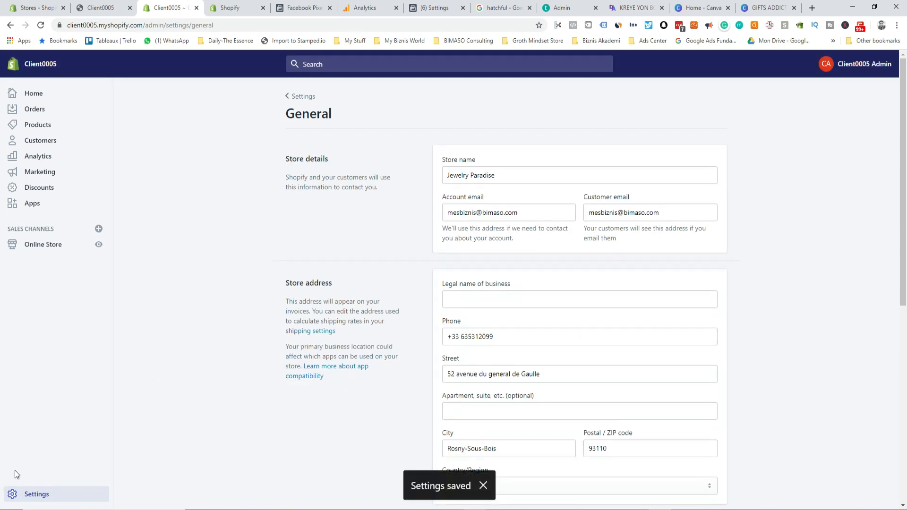
pyautogui.click(303, 96)
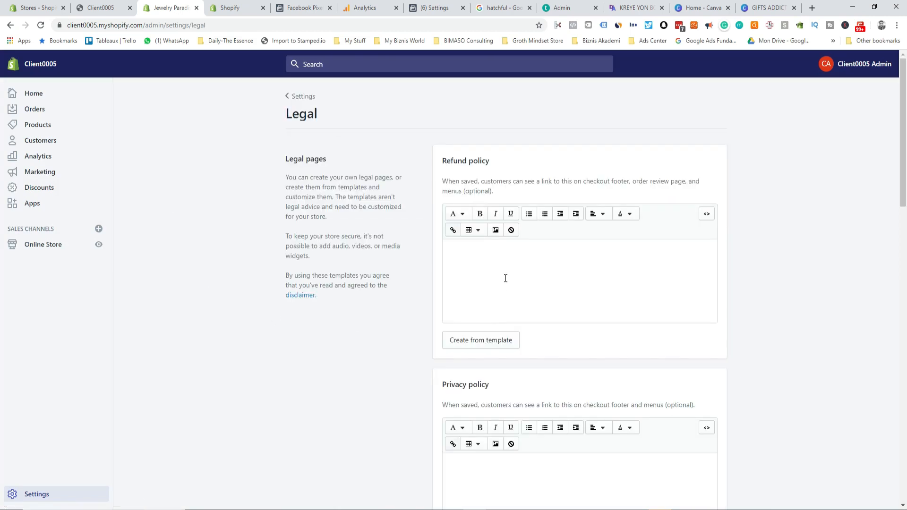
# Step: Fill the Refund policy from the template and scroll through the generated text
pyautogui.click(490, 340)
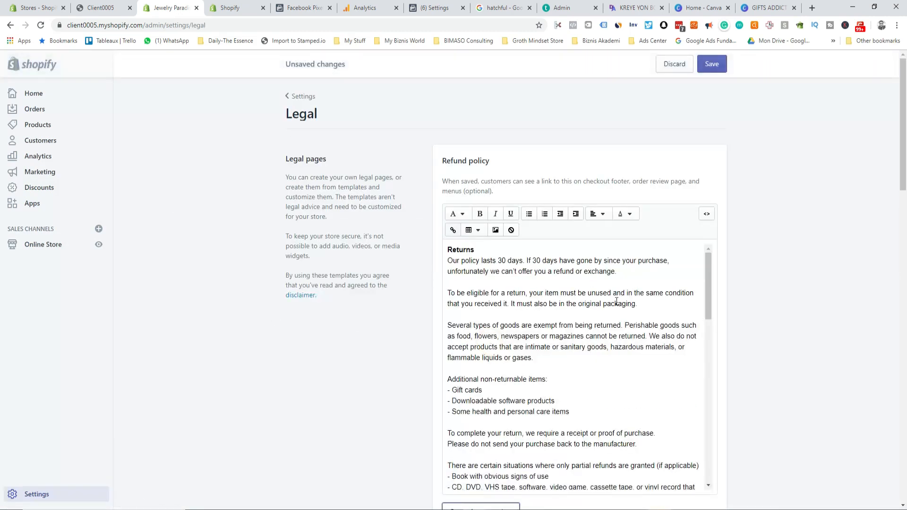
pyautogui.scroll(-10, 580, 368)
pyautogui.scroll(-3, 580, 367)
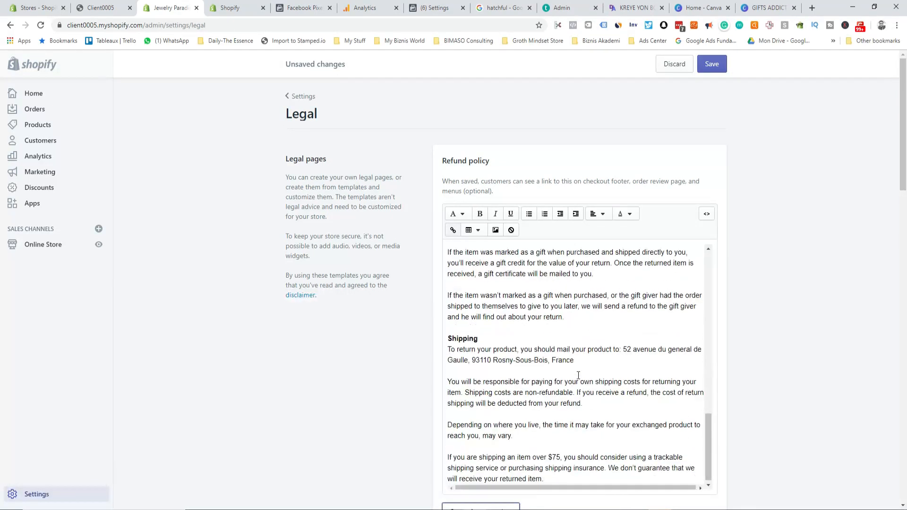
pyautogui.scroll(5, 576, 368)
pyautogui.scroll(5, 577, 368)
pyautogui.scroll(-6, 574, 364)
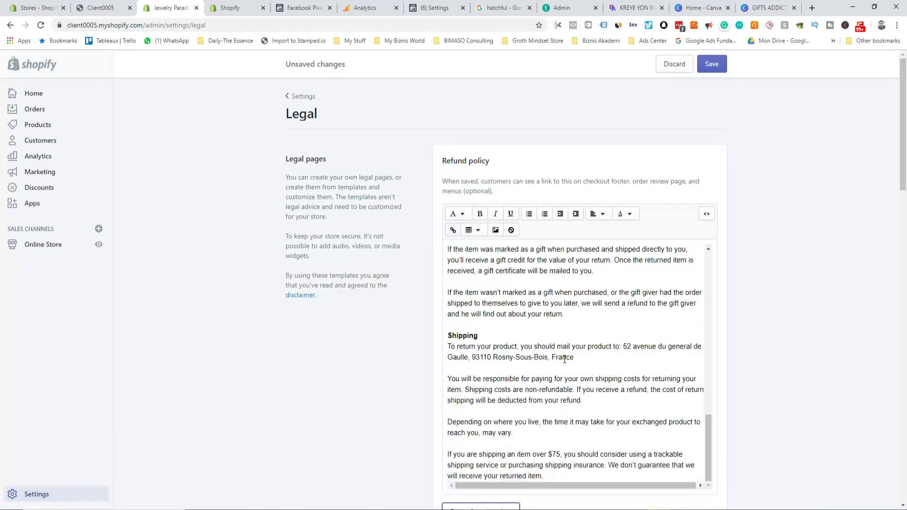
pyautogui.scroll(-5, 564, 360)
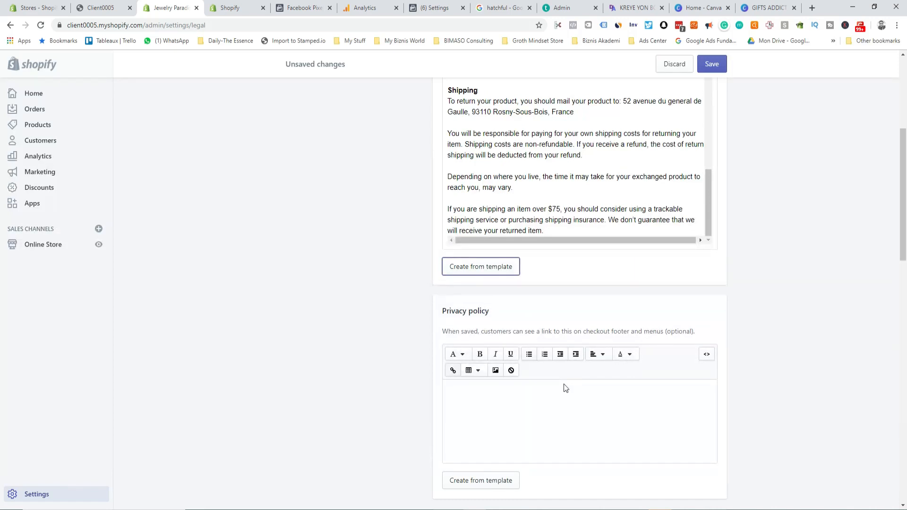
pyautogui.scroll(6, 583, 203)
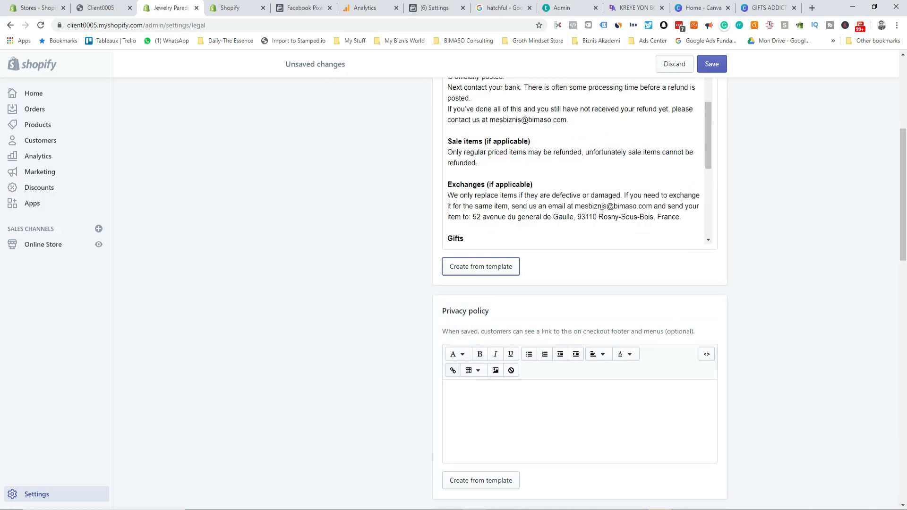
pyautogui.scroll(4, 623, 227)
pyautogui.scroll(3, 701, 270)
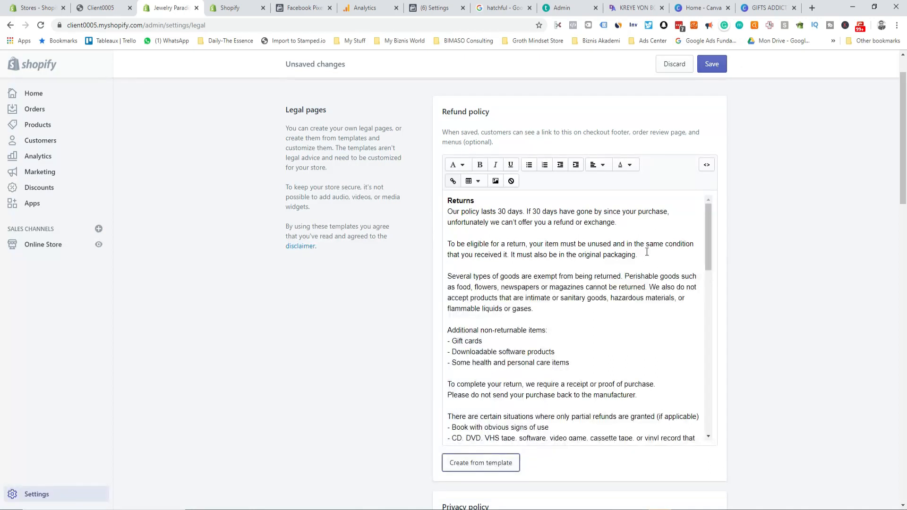
# Step: Select and copy all the refund policy text, then go to the Pages tab
pyautogui.click(515, 359)
pyautogui.hotkey('ctrl', 'a')
pyautogui.hotkey('ctrl', 'c')
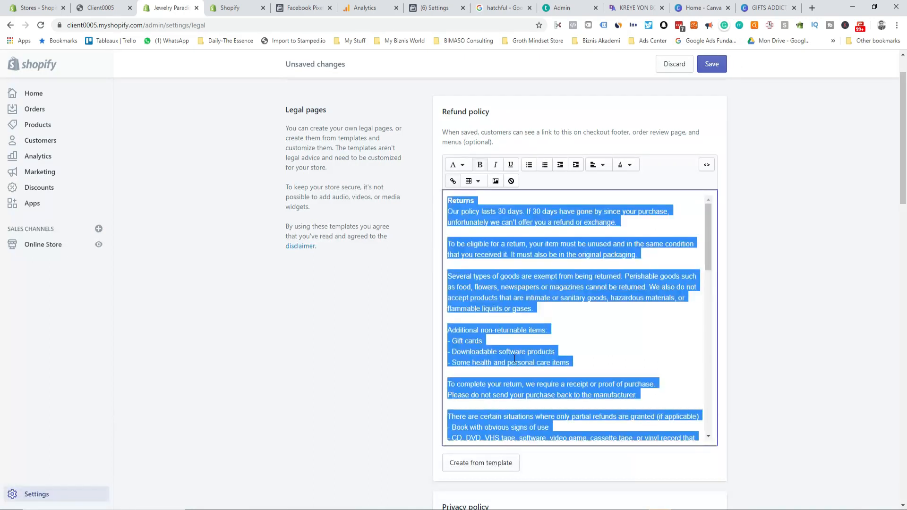
pyautogui.click(235, 7)
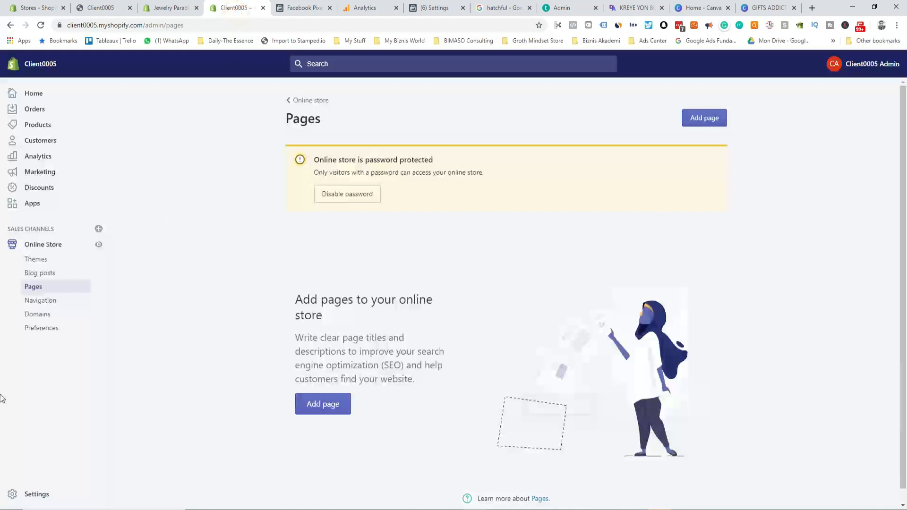
# Step: Start a new page and paste the refund policy text into its content
pyautogui.click(323, 404)
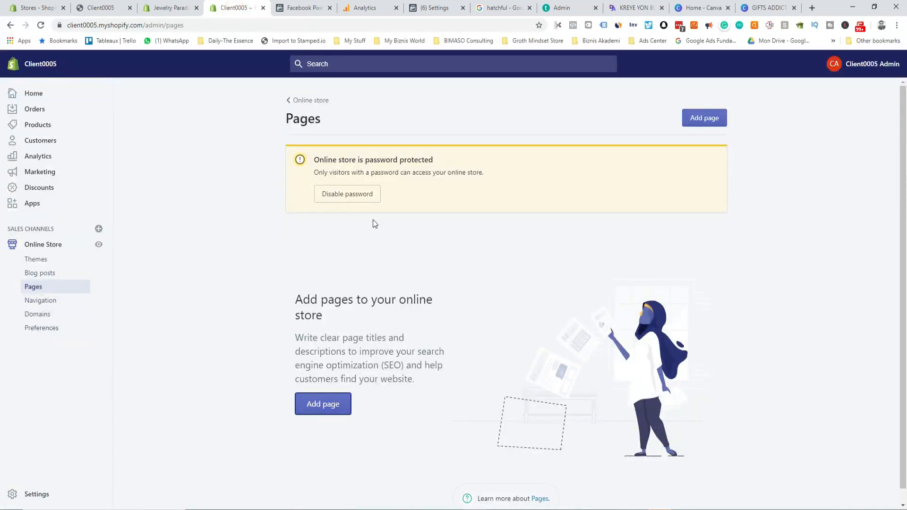
pyautogui.click(318, 402)
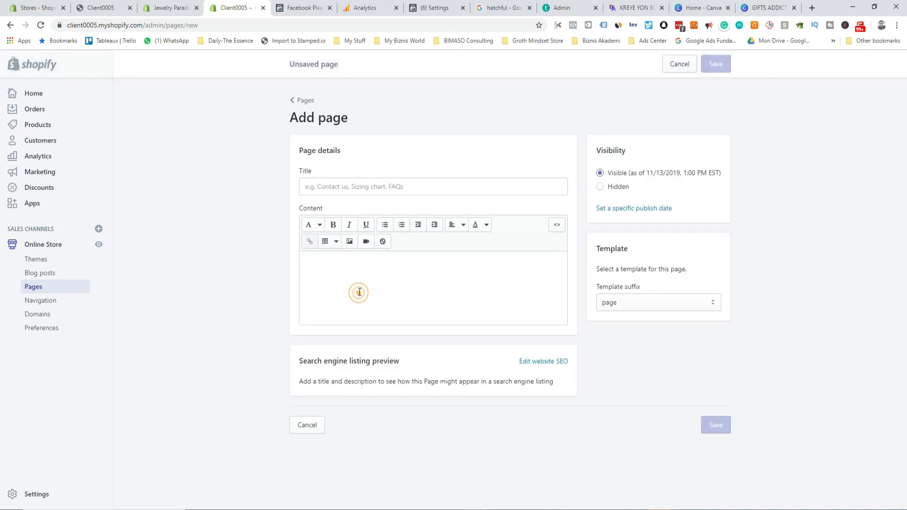
pyautogui.hotkey('ctrl', 'v')
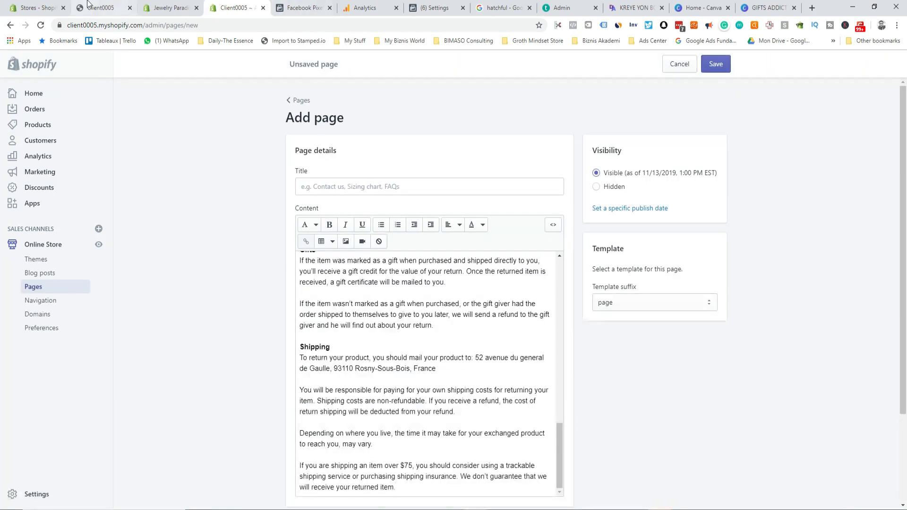
# Step: Title the page 'Refund & Shipping Policy' using the copied Refund policy heading
pyautogui.click(170, 8)
pyautogui.moveTo(490, 112); pyautogui.dragTo(443, 112)
pyautogui.hotkey('ctrl', 'c')
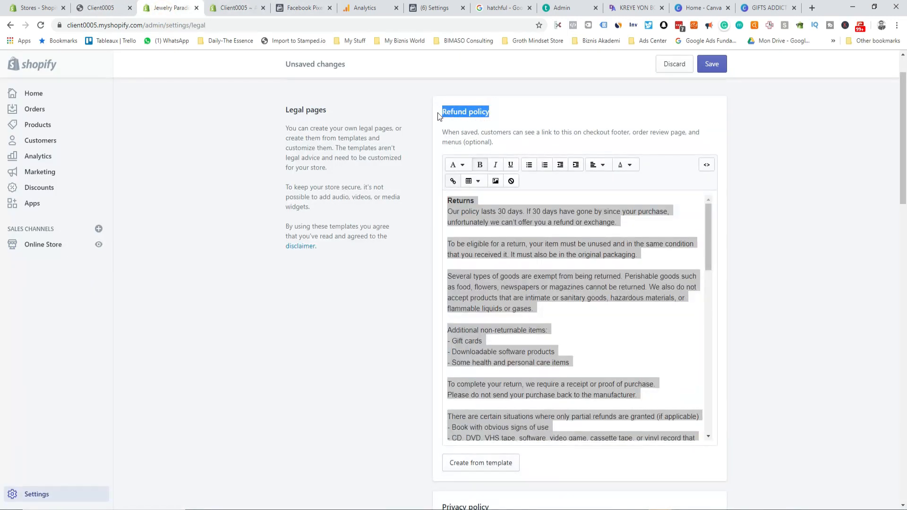
pyautogui.click(235, 7)
pyautogui.click(310, 185)
pyautogui.hotkey('ctrl', 'v')
pyautogui.hotkey('ctrl', 'Left')
pyautogui.write('&Ship')
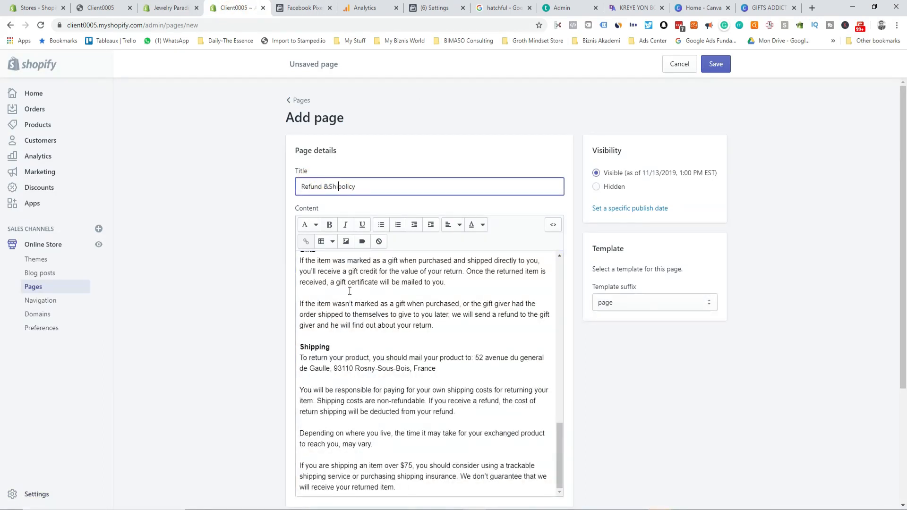
pyautogui.write('ping p')
pyautogui.click(327, 187)
pyautogui.click(363, 186)
pyautogui.press('BackSpace')
pyautogui.write('P')
# Step: Append the shipping terms copied from the Word document to the end of the content
pyautogui.scroll(-3, 406, 212)
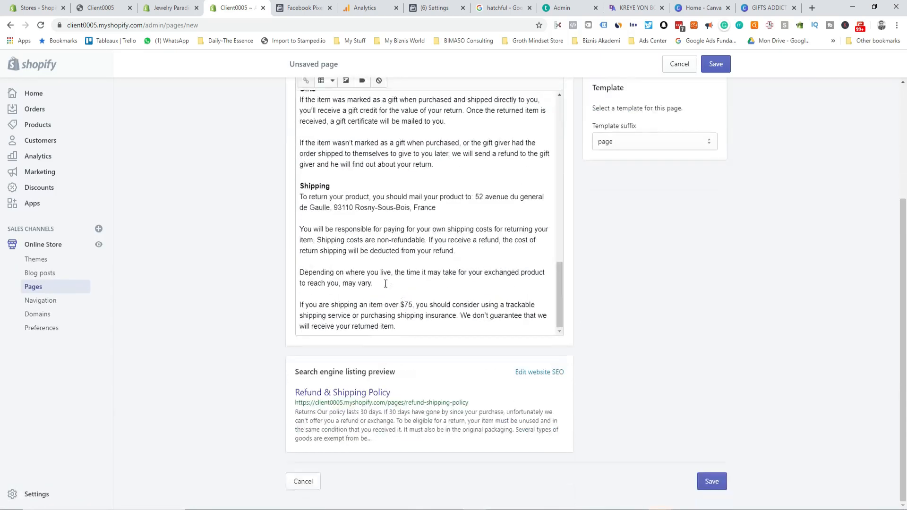
pyautogui.click(409, 327)
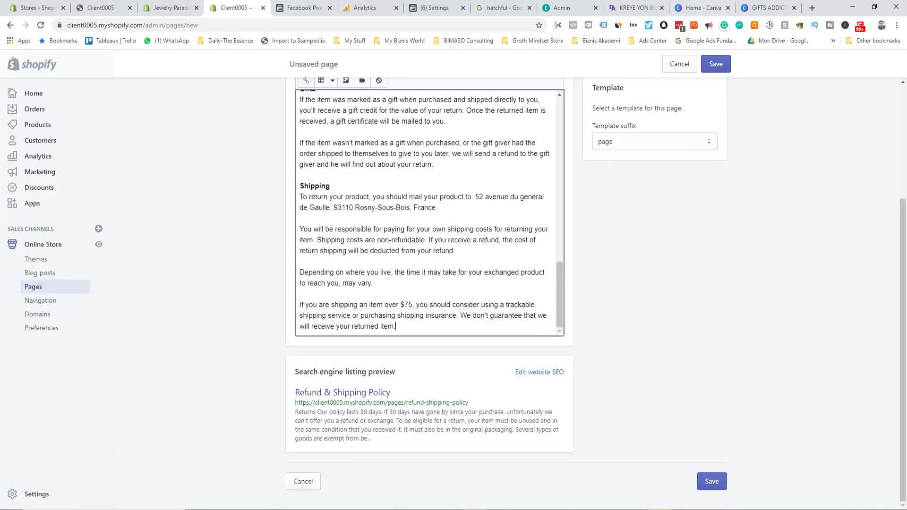
pyautogui.moveTo(729, 501)
pyautogui.click(753, 486)
pyautogui.moveTo(390, 137); pyautogui.dragTo(540, 253)
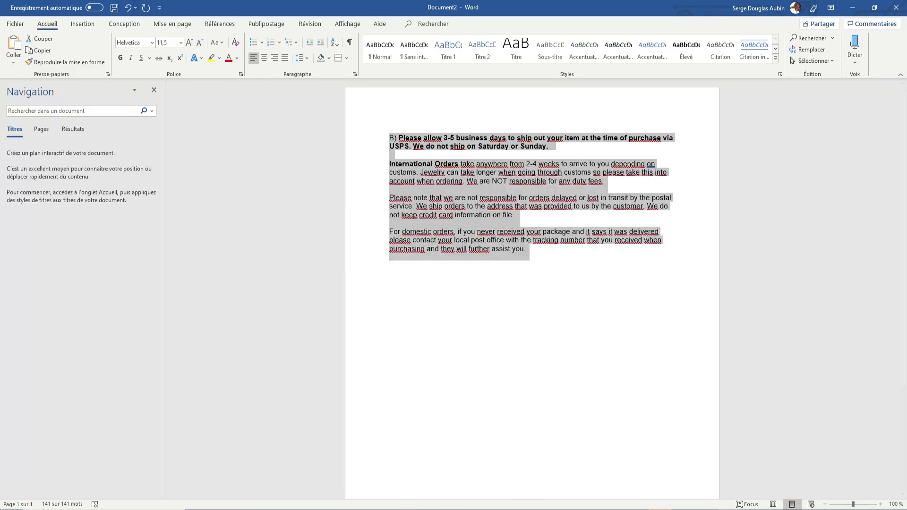
pyautogui.hotkey('alt', 'Tab')
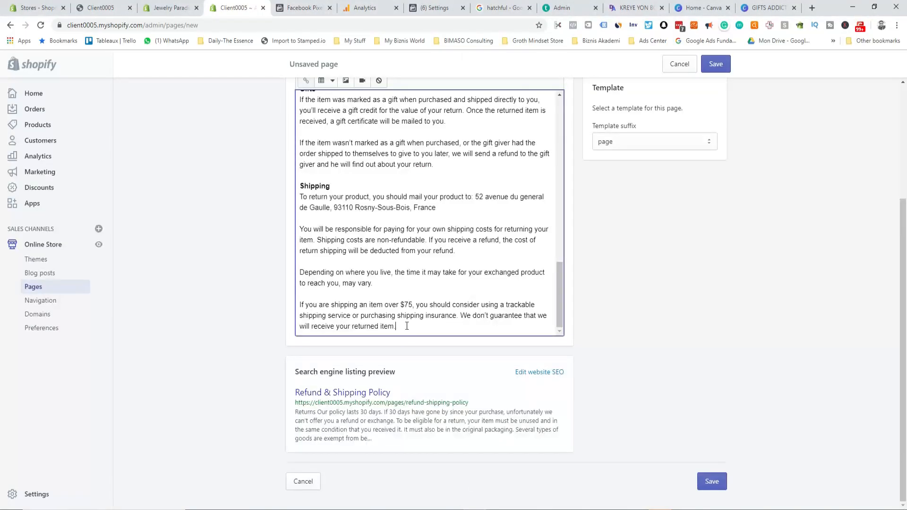
pyautogui.press('Return')
pyautogui.hotkey('ctrl', 'v')
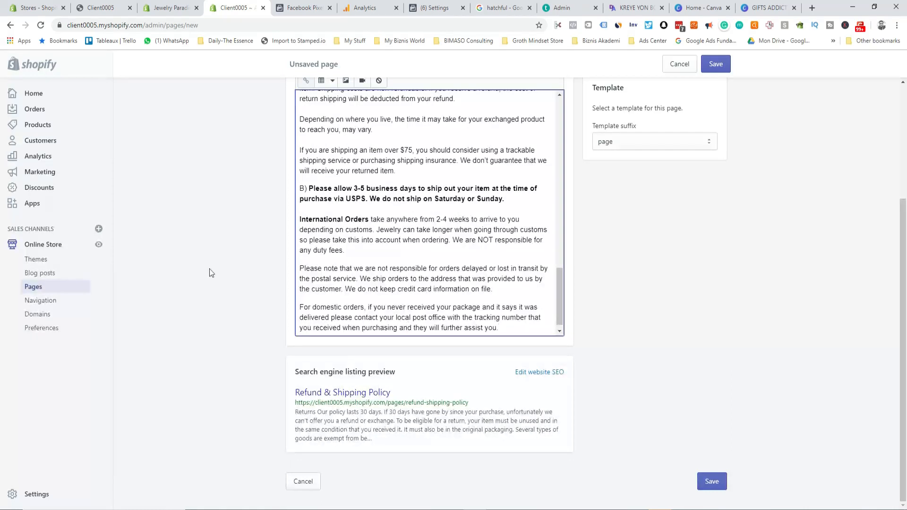
# Step: Prefix the first Shipping sentence with 'A) ' and save the page
pyautogui.scroll(4, 311, 204)
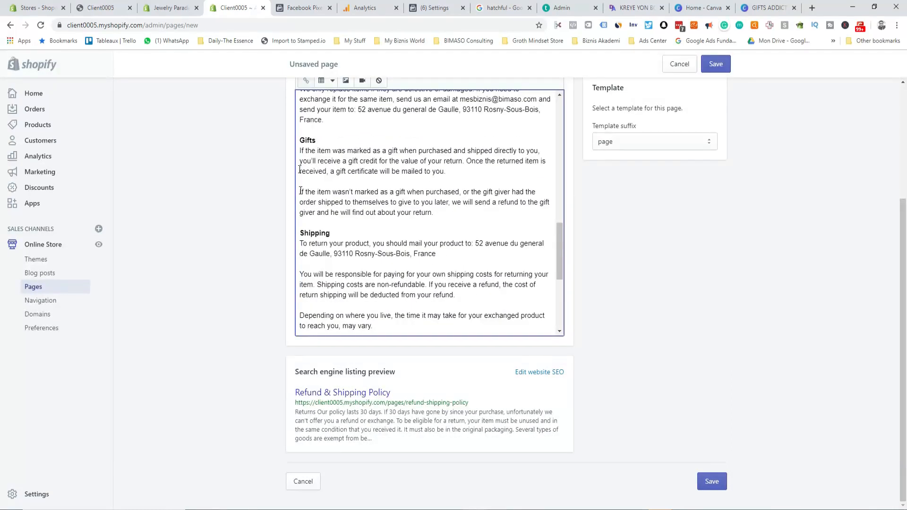
pyautogui.click(302, 244)
pyautogui.write('A)')
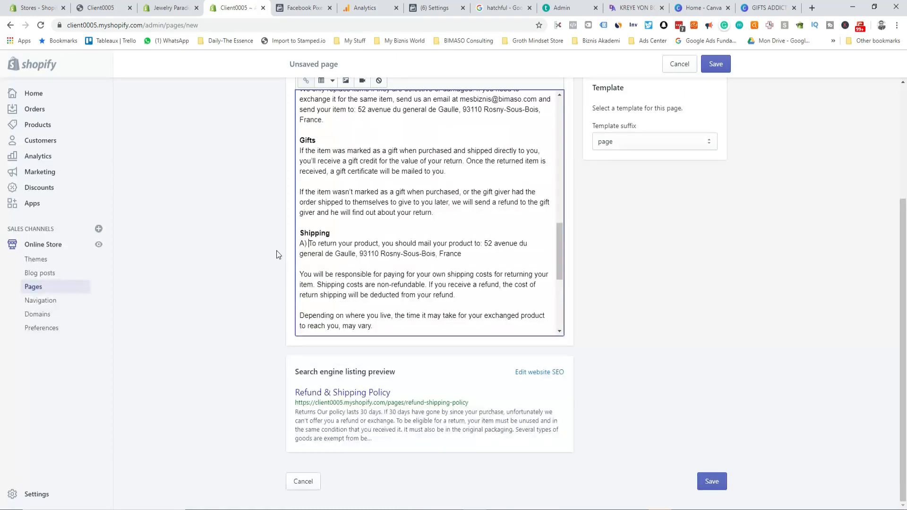
pyautogui.scroll(-4, 337, 225)
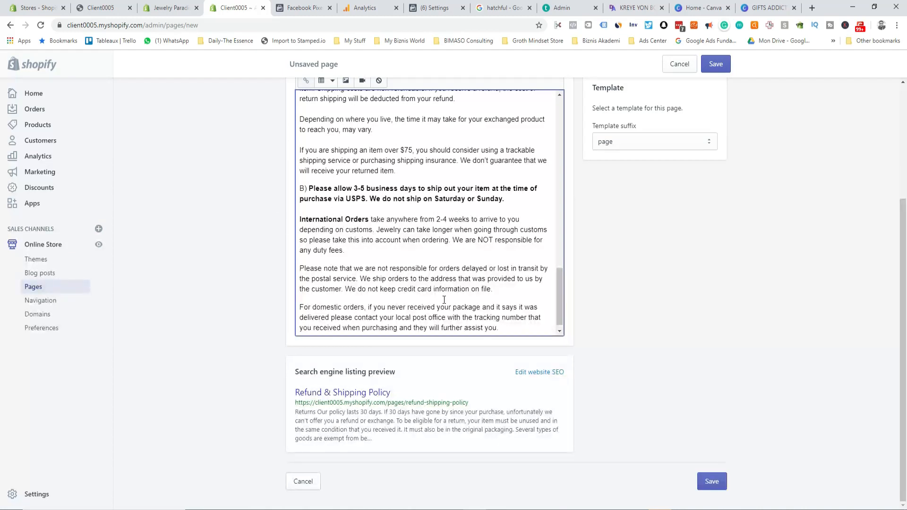
pyautogui.scroll(-1, 439, 303)
pyautogui.scroll(1, 352, 297)
pyautogui.scroll(-1, 401, 295)
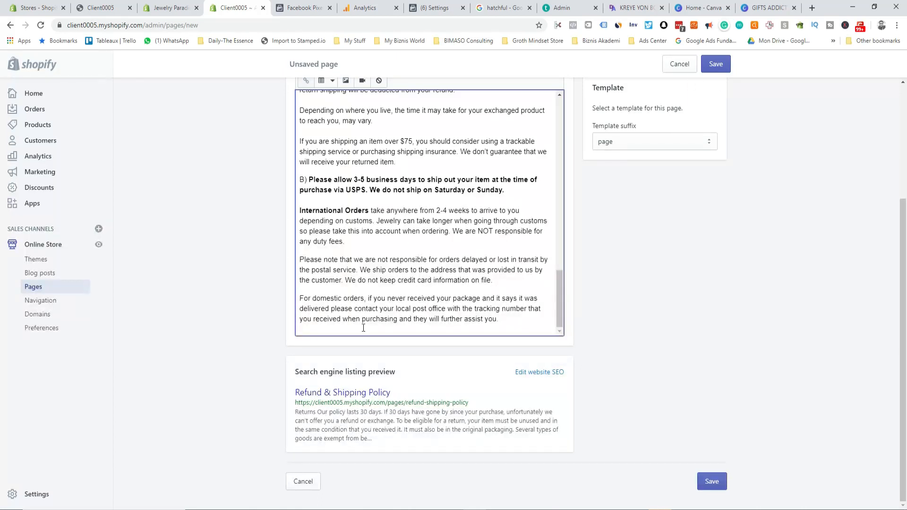
pyautogui.click(714, 65)
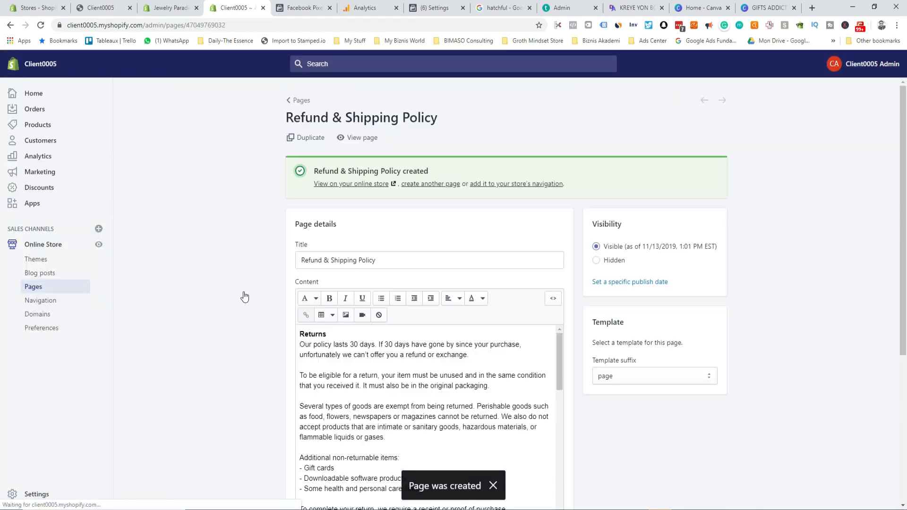
# Step: Start another new page and fill the Privacy policy from its Legal template
pyautogui.click(436, 183)
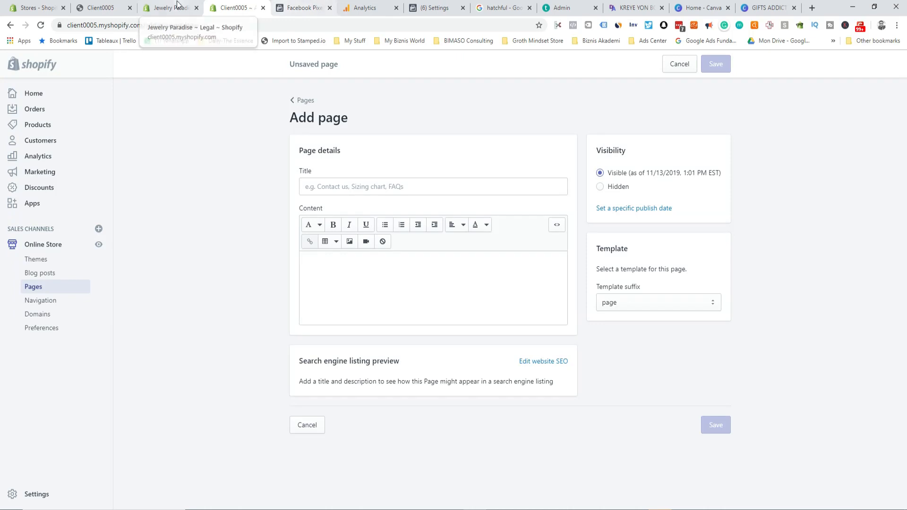
pyautogui.click(173, 8)
pyautogui.scroll(-15, 604, 356)
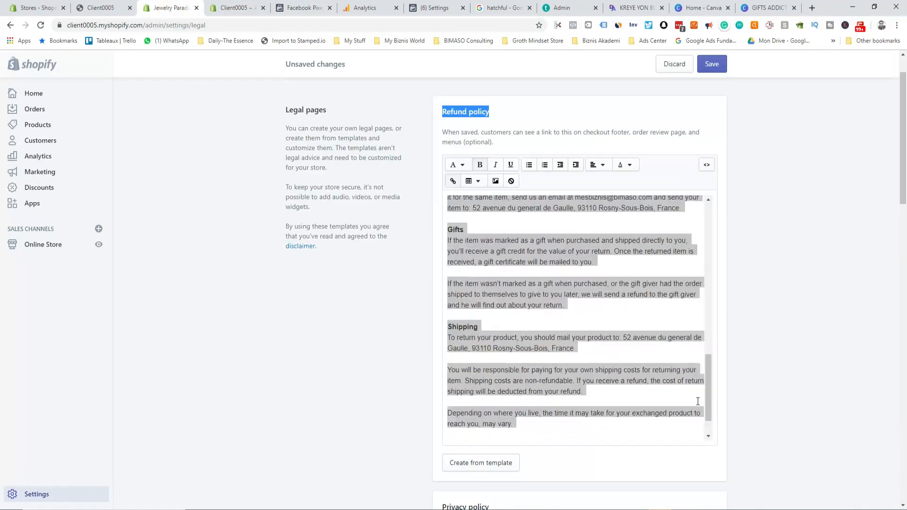
pyautogui.click(480, 282)
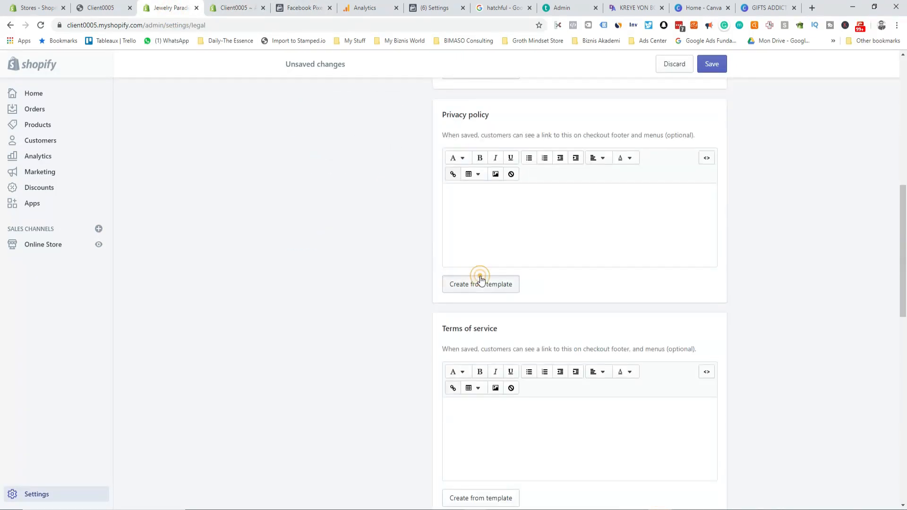
# Step: Copy all the privacy policy text into the new page's content
pyautogui.hotkey('ctrl', 'a')
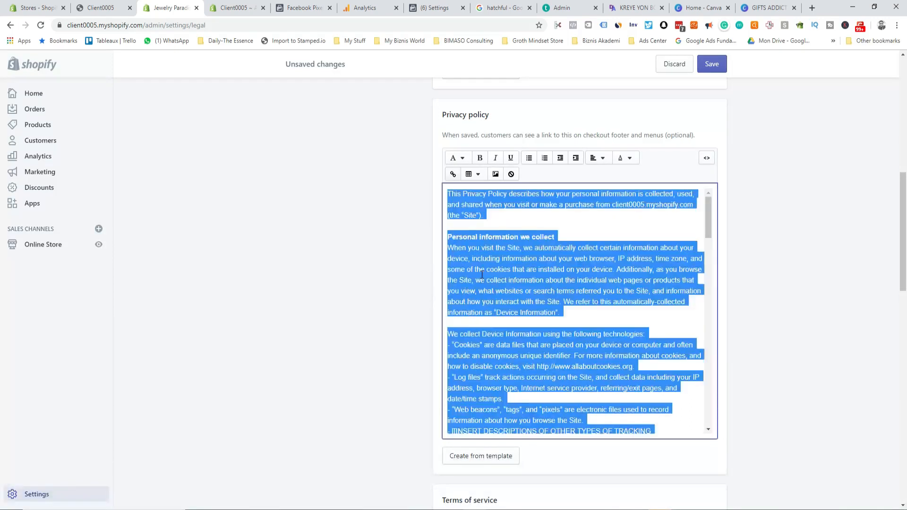
pyautogui.click(234, 7)
pyautogui.click(336, 268)
pyautogui.hotkey('ctrl', 'v')
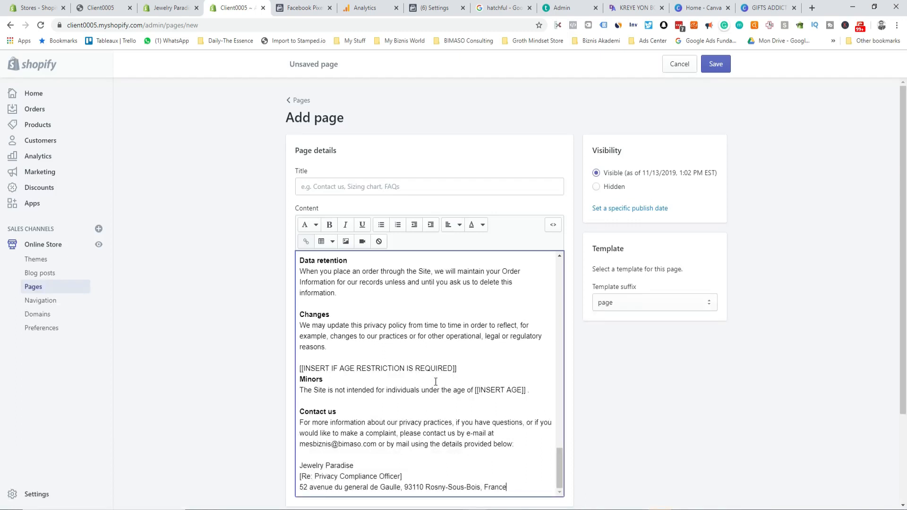
# Step: Delete the age restriction, payment types, tracking technologies and other-information placeholders
pyautogui.moveTo(458, 367); pyautogui.dragTo(300, 364)
pyautogui.press('BackSpace')
pyautogui.press('BackSpace')
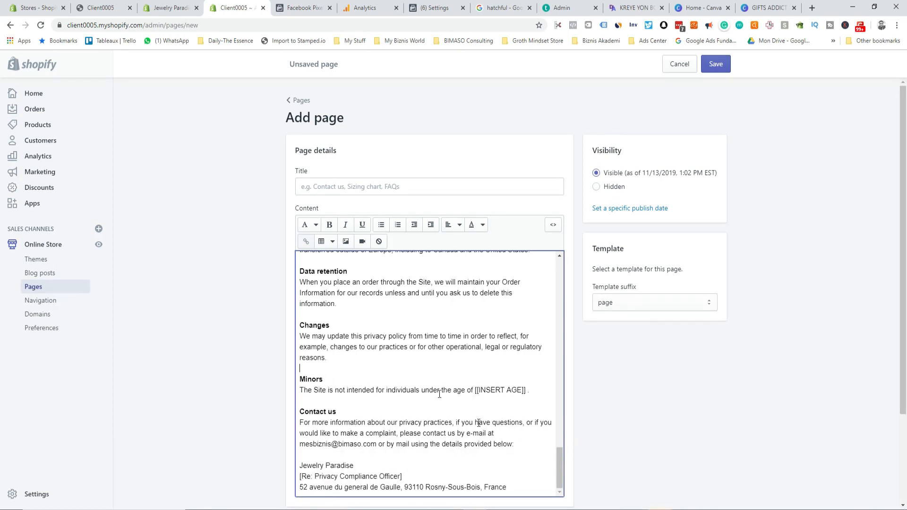
pyautogui.scroll(-3, 424, 365)
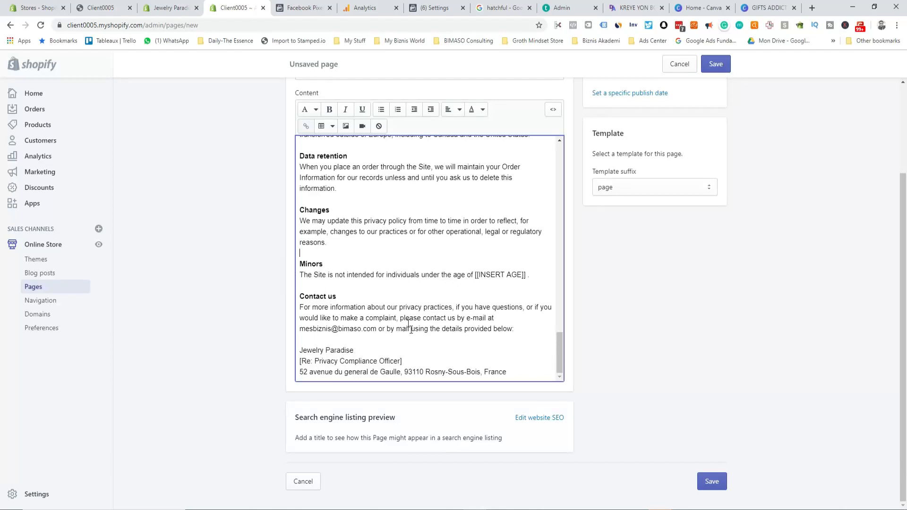
pyautogui.scroll(5, 323, 290)
pyautogui.scroll(-4, 425, 318)
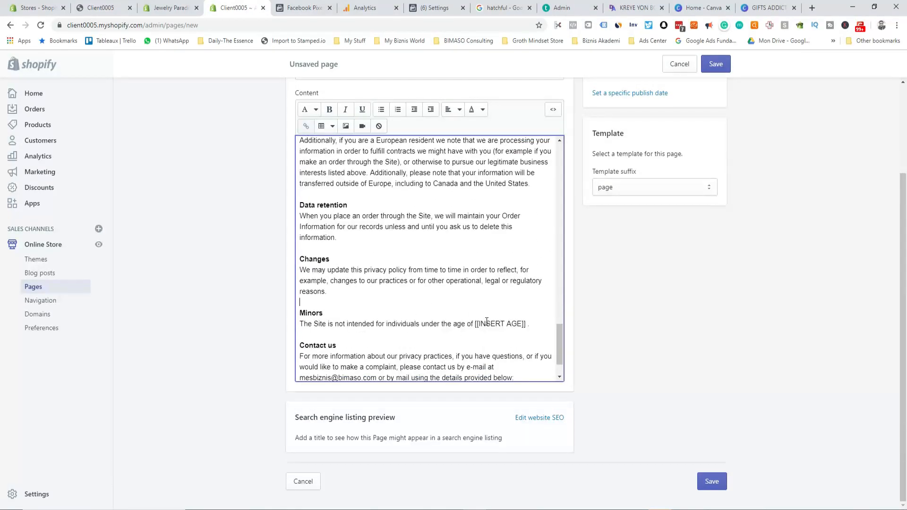
pyautogui.scroll(15, 448, 360)
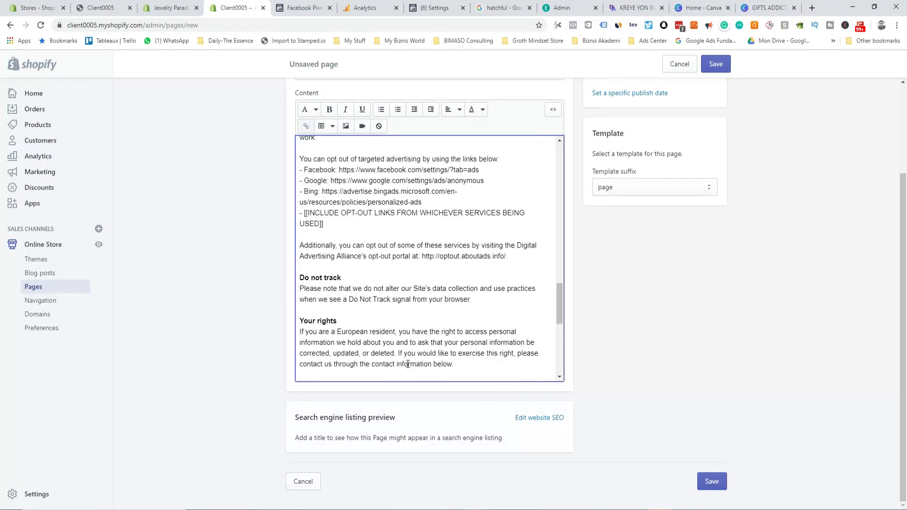
pyautogui.scroll(-4, 341, 348)
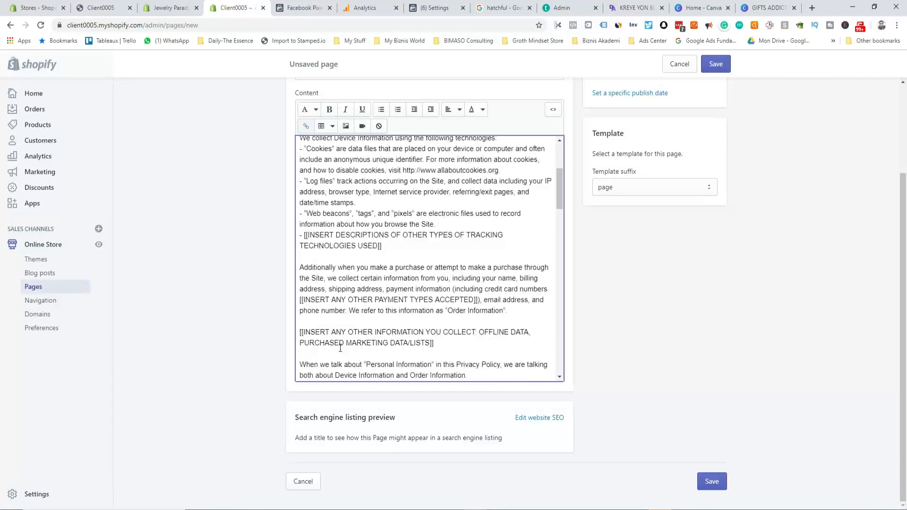
pyautogui.moveTo(300, 251); pyautogui.dragTo(485, 252)
pyautogui.press('BackSpace')
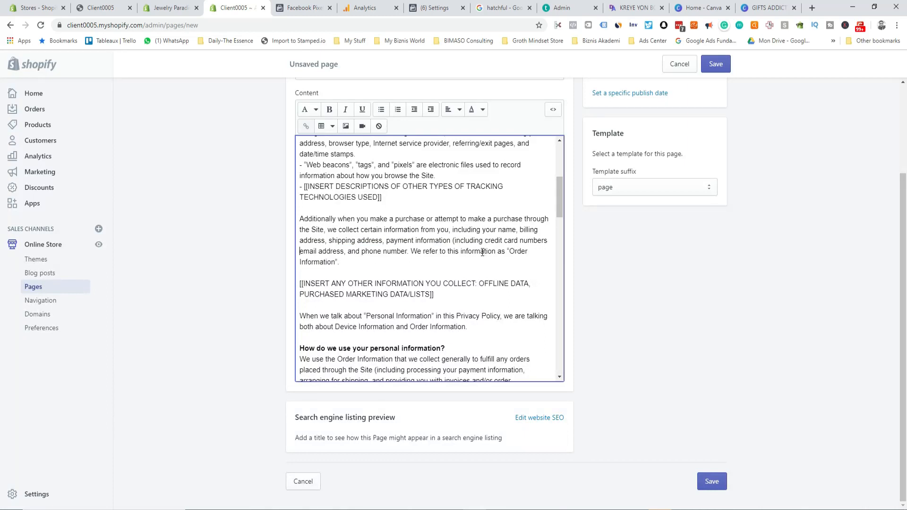
pyautogui.moveTo(390, 194); pyautogui.dragTo(302, 187)
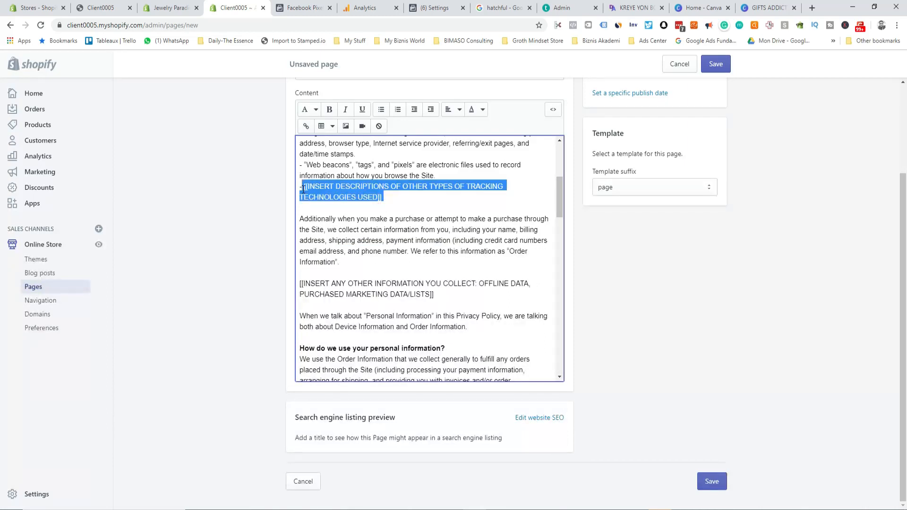
pyautogui.press('BackSpace')
pyautogui.press('BackSpace')
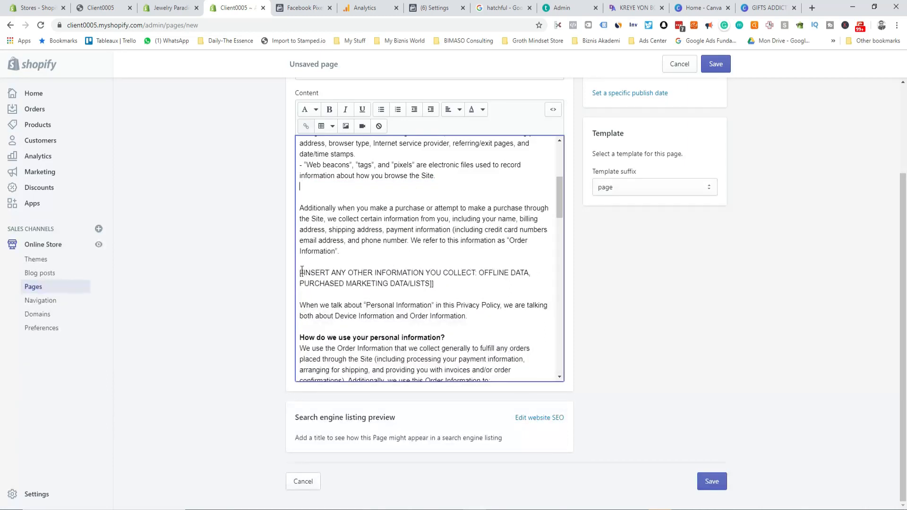
pyautogui.moveTo(299, 272); pyautogui.dragTo(416, 282)
pyautogui.press('BackSpace')
pyautogui.press('BackSpace')
pyautogui.press('BackSpace')
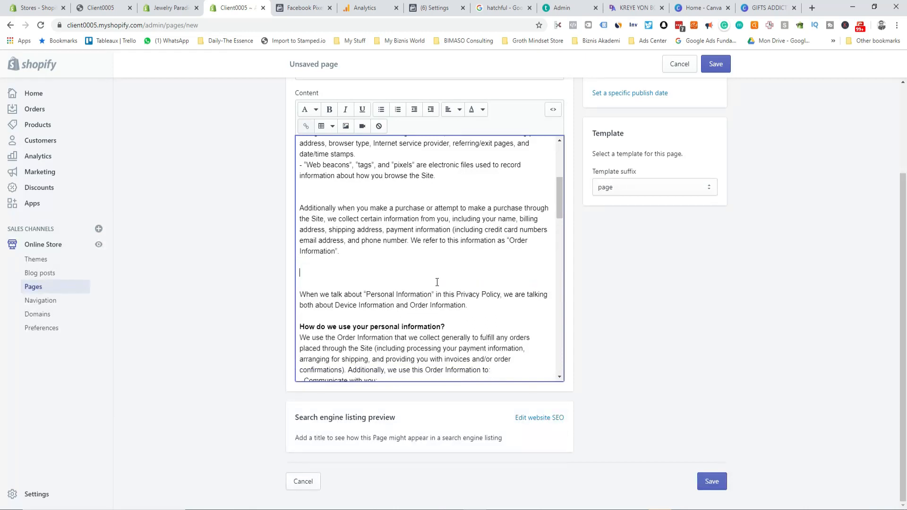
# Step: Delete the order-information, device-information and opt-out links placeholders
pyautogui.scroll(-2, 420, 335)
pyautogui.scroll(-2, 420, 336)
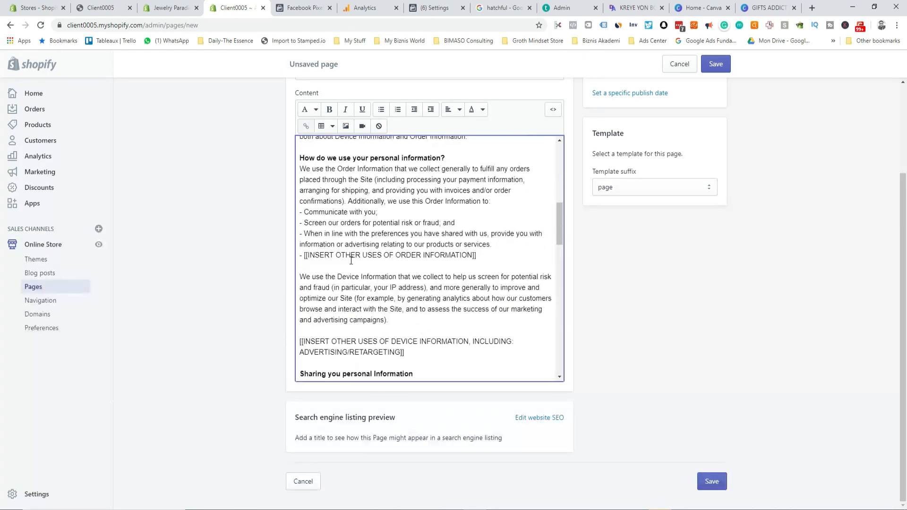
pyautogui.moveTo(297, 255); pyautogui.dragTo(496, 260)
pyautogui.press('BackSpace')
pyautogui.press('BackSpace')
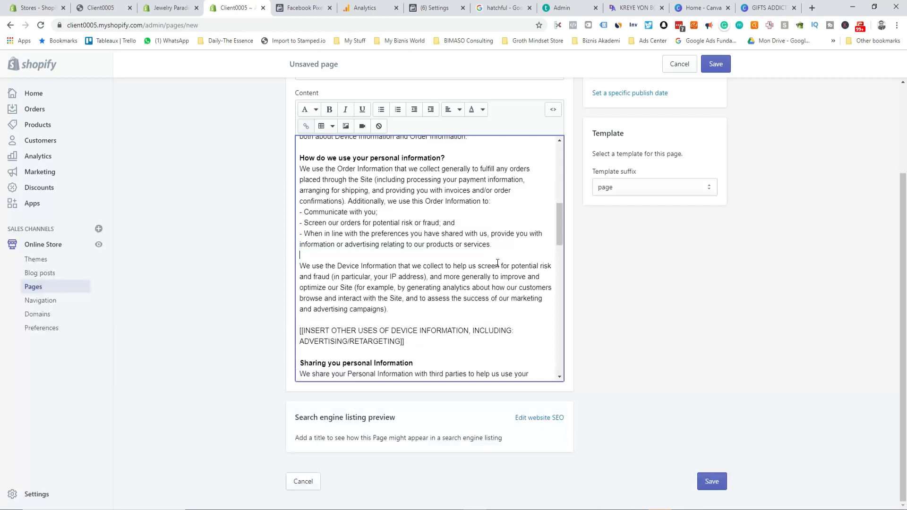
pyautogui.press('Return')
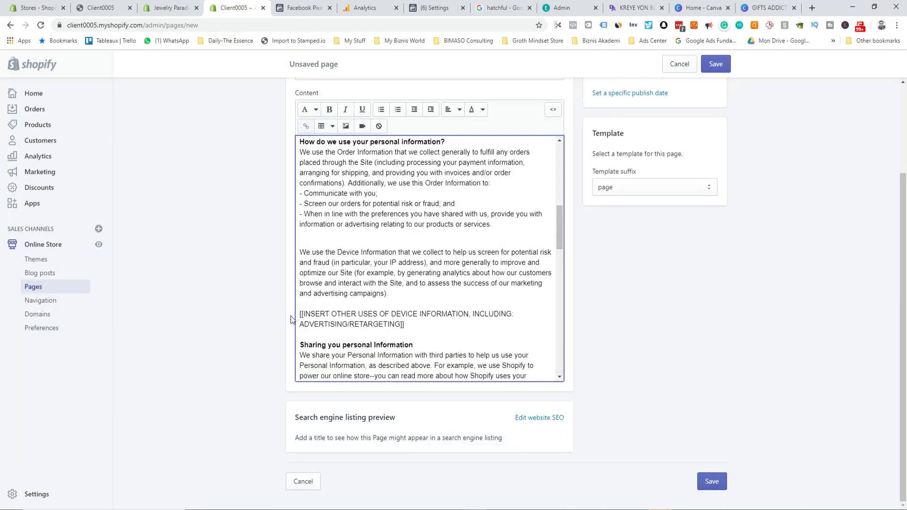
pyautogui.moveTo(299, 313); pyautogui.dragTo(404, 325)
pyautogui.press('BackSpace')
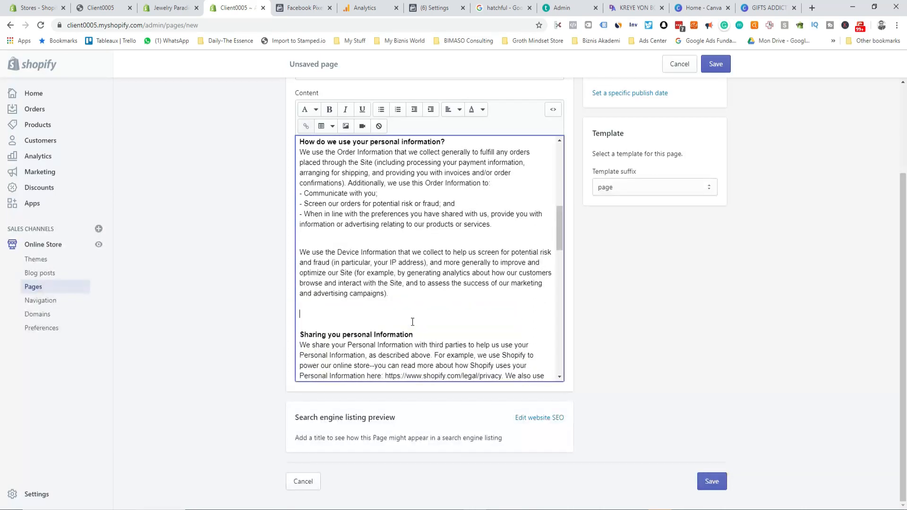
pyautogui.scroll(-4, 412, 322)
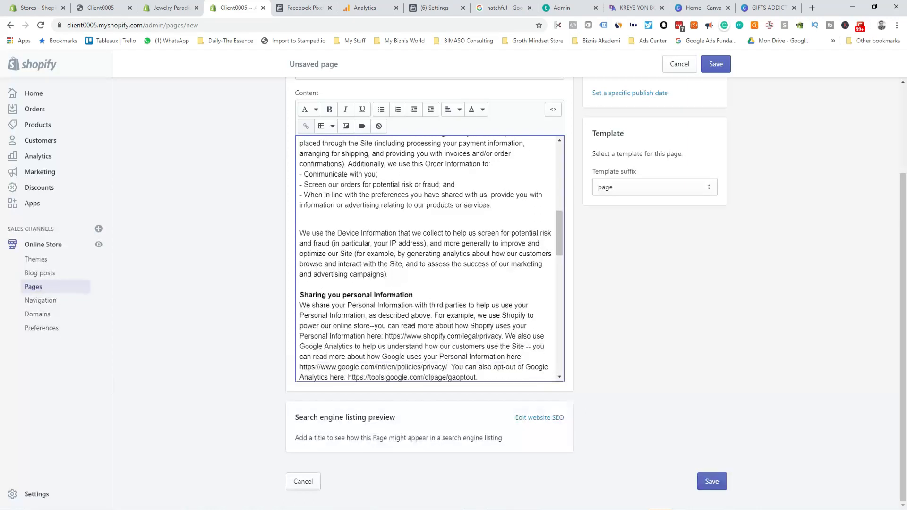
pyautogui.scroll(-3, 411, 321)
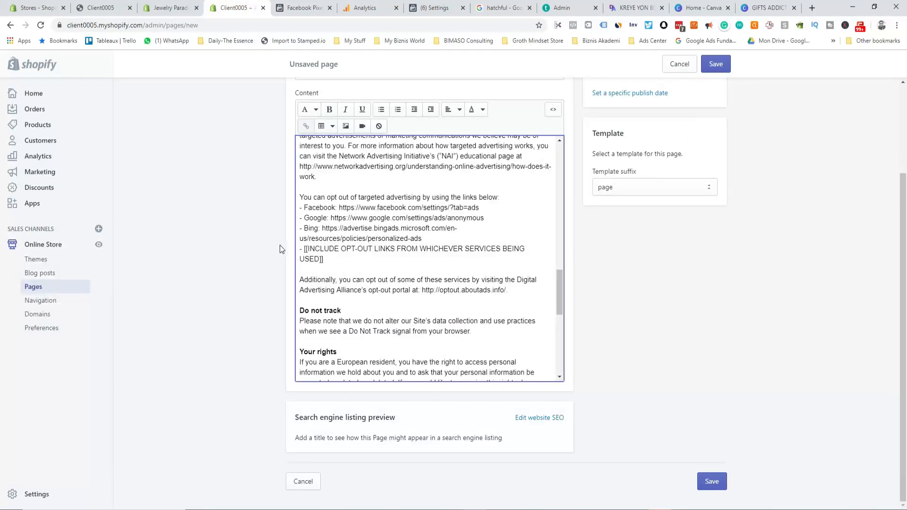
pyautogui.moveTo(299, 249); pyautogui.dragTo(348, 259)
pyautogui.press('BackSpace')
pyautogui.press('BackSpace')
pyautogui.scroll(-2, 424, 353)
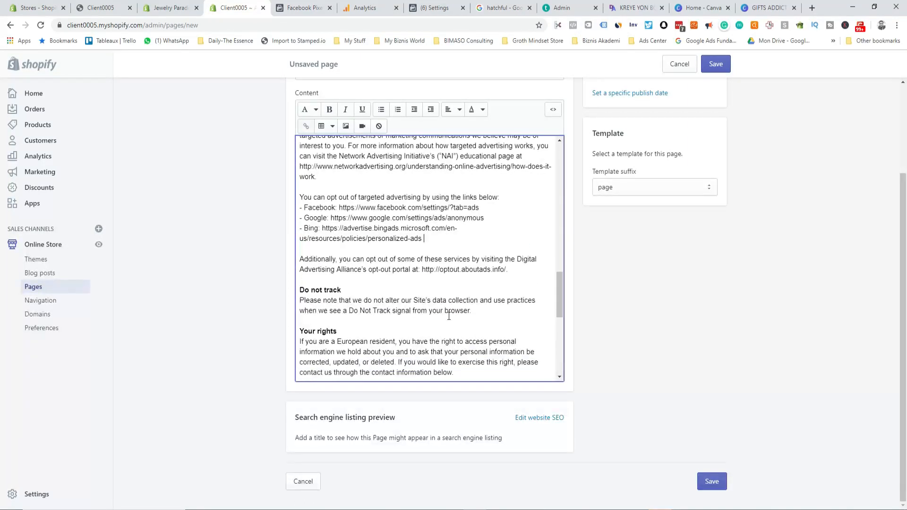
pyautogui.scroll(-4, 425, 352)
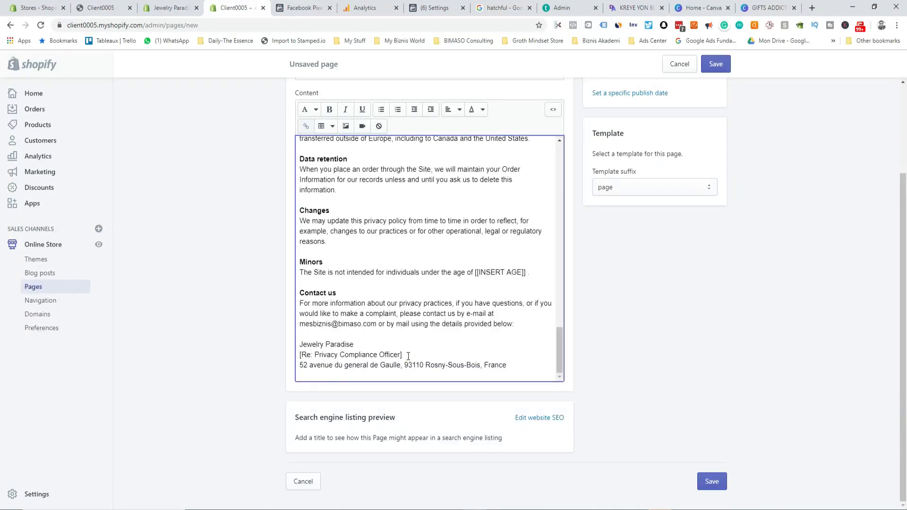
# Step: Replace the compliance-officer line with a contact name and remove '(the “Site”).'
pyautogui.moveTo(408, 356); pyautogui.dragTo(303, 353)
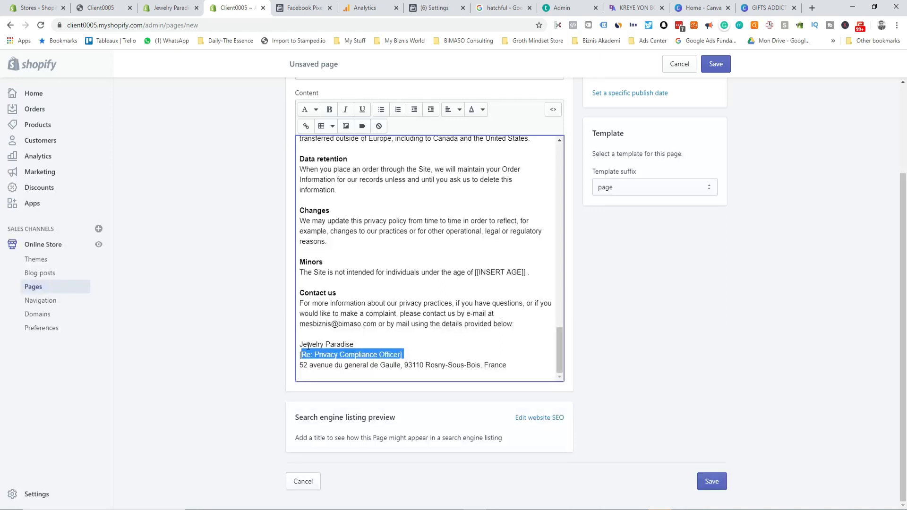
pyautogui.write('Douglas')
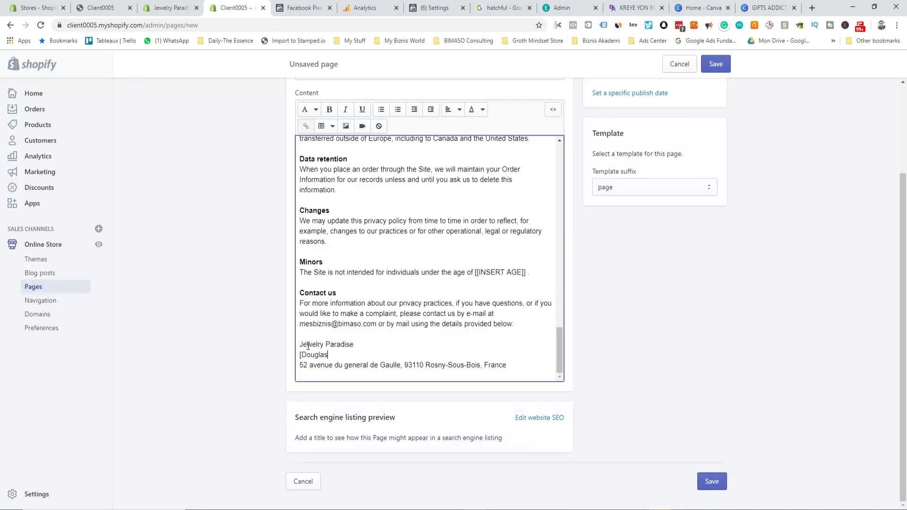
pyautogui.scroll(15, 391, 335)
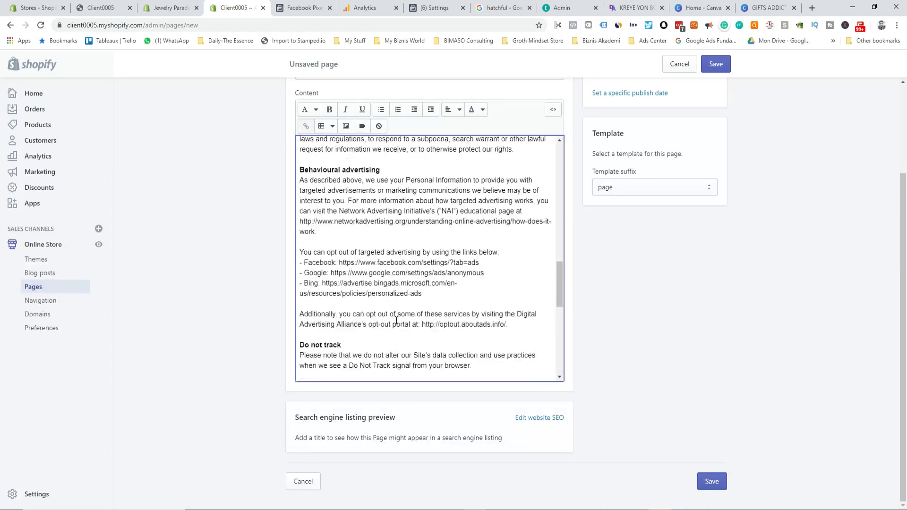
pyautogui.scroll(10, 396, 321)
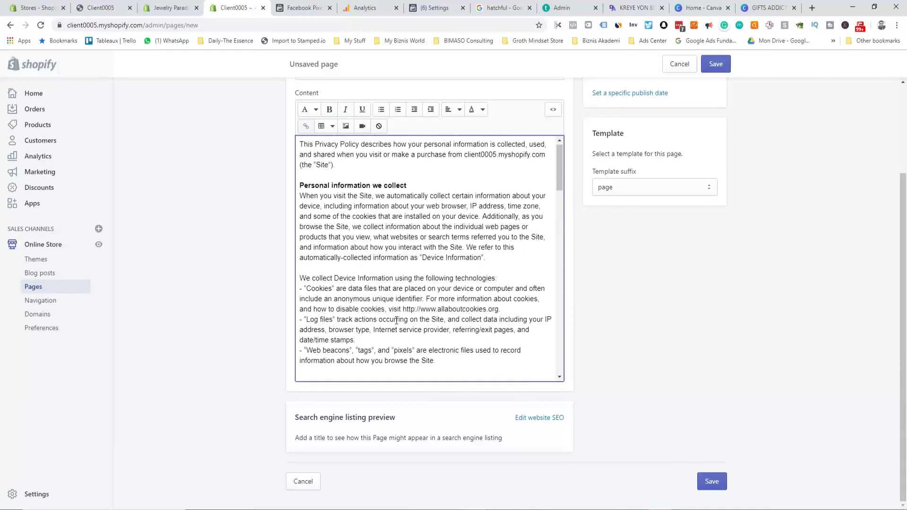
pyautogui.moveTo(337, 166); pyautogui.dragTo(294, 163)
pyautogui.press('BackSpace')
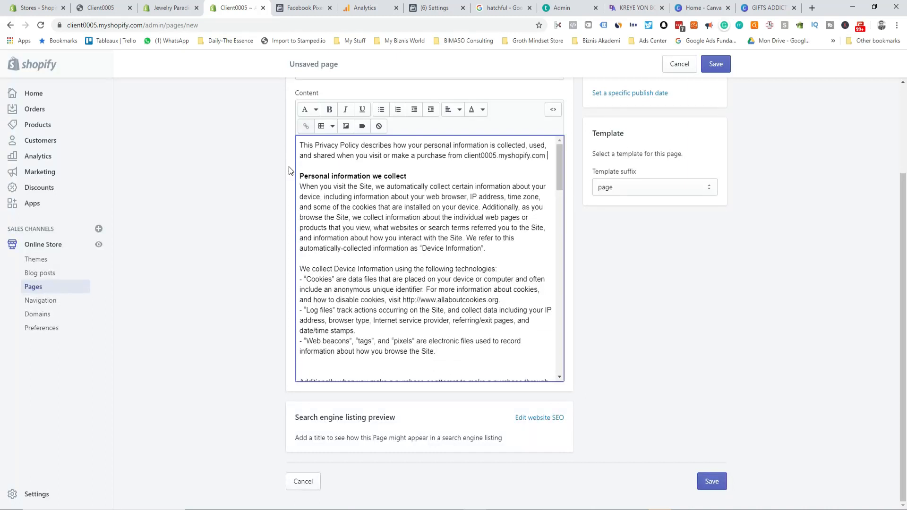
pyautogui.scroll(-2, 412, 265)
pyautogui.scroll(5, 412, 265)
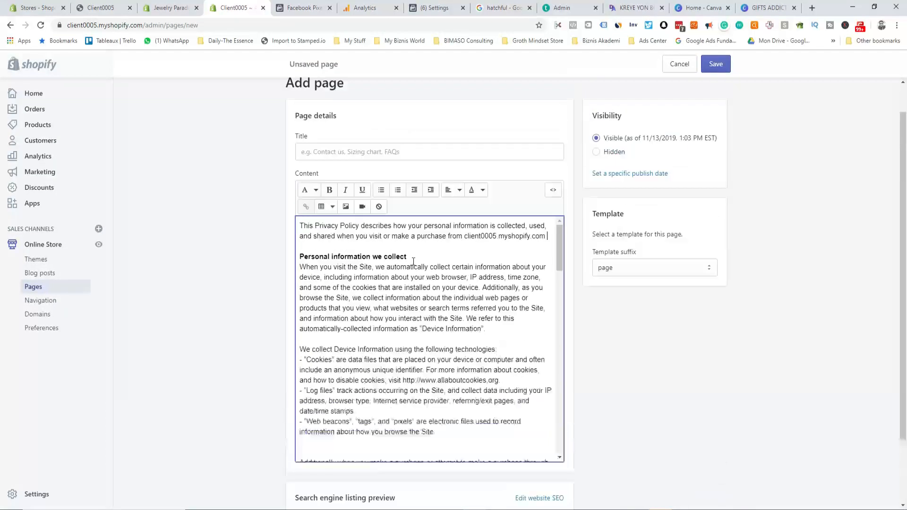
# Step: Title the page 'Privacy policy' with the copied heading, save it, and return to Legal settings
pyautogui.click(333, 191)
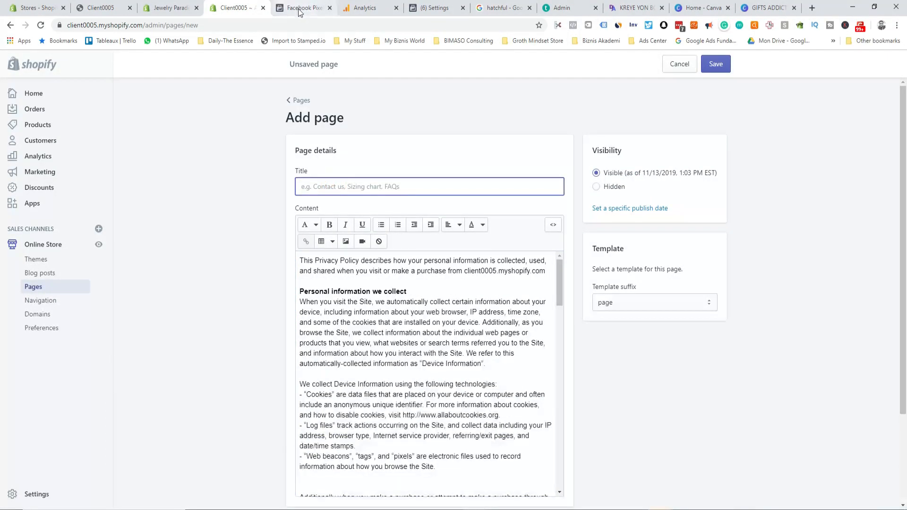
pyautogui.click(156, 6)
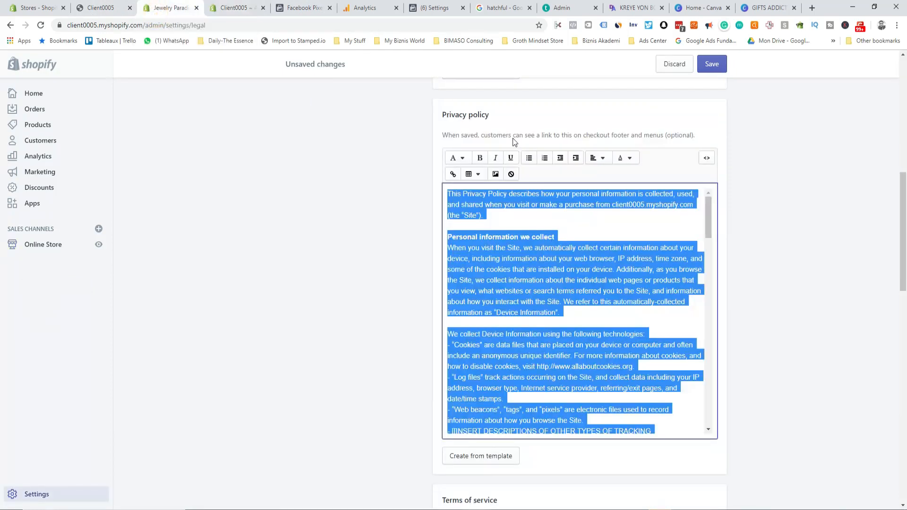
pyautogui.moveTo(492, 115); pyautogui.dragTo(448, 114)
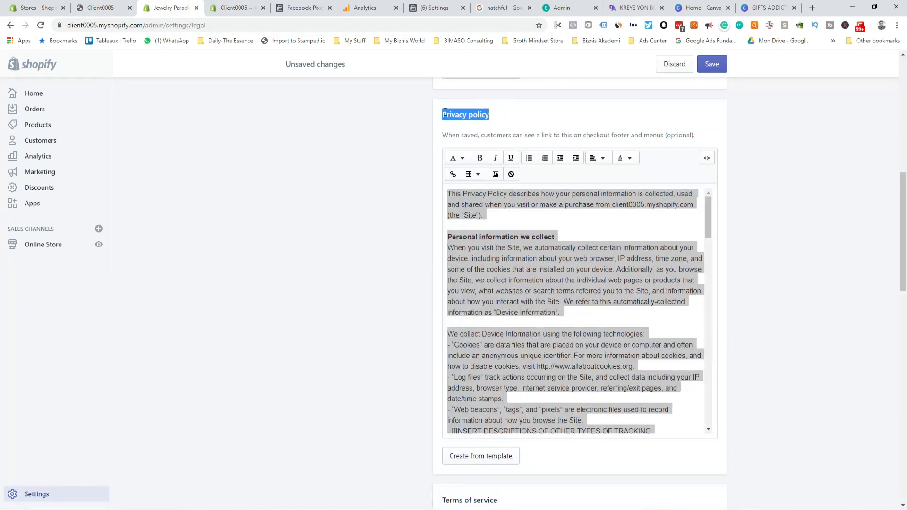
pyautogui.click(234, 7)
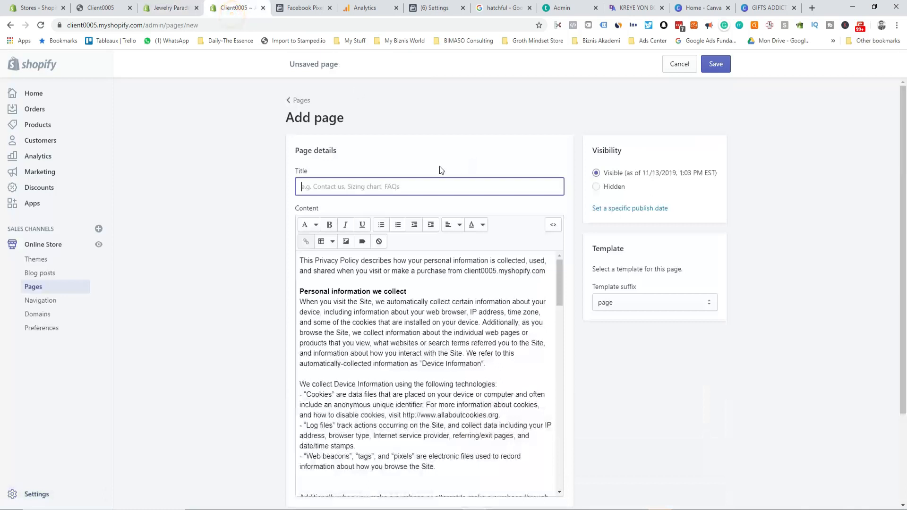
pyautogui.write('Privacy policy')
pyautogui.click(716, 63)
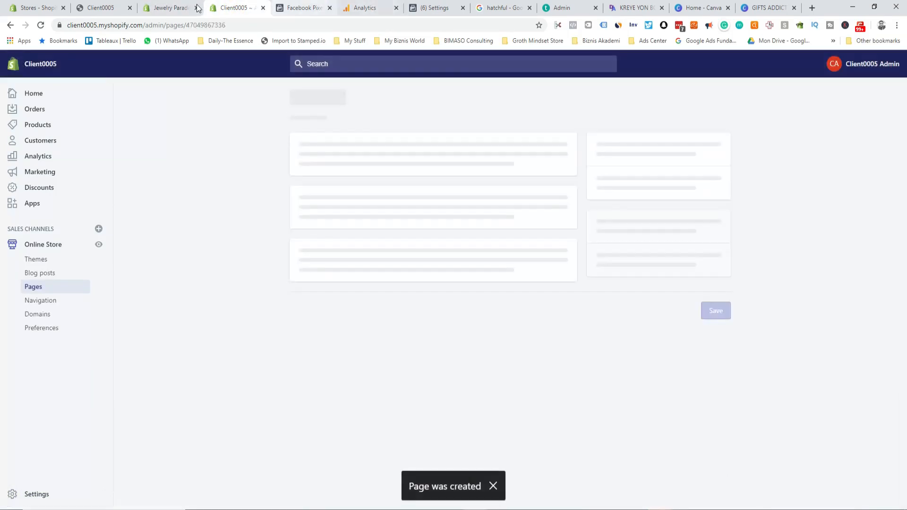
pyautogui.click(197, 8)
pyautogui.scroll(-10, 612, 386)
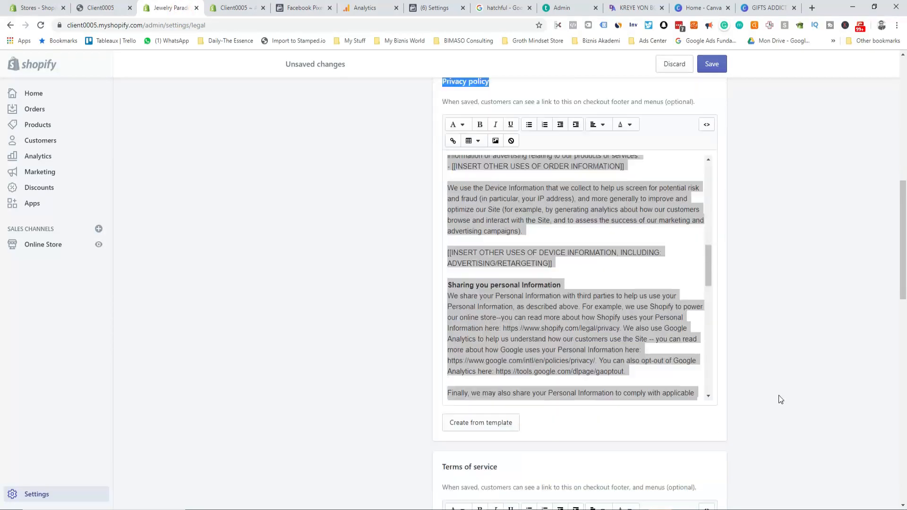
# Step: Fill the Terms of service policy with the store's template text and copy it all
pyautogui.scroll(-4, 780, 399)
pyautogui.click(476, 424)
pyautogui.click(492, 386)
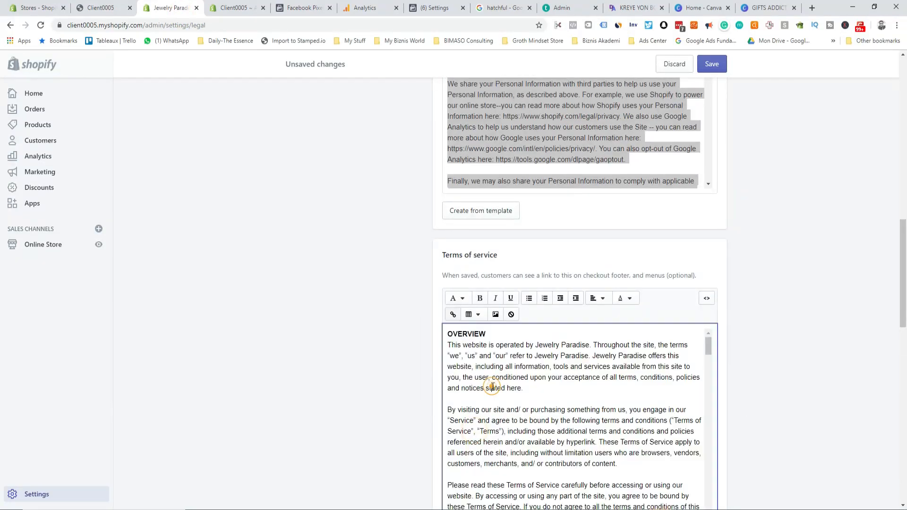
pyautogui.hotkey('ctrl', 'a')
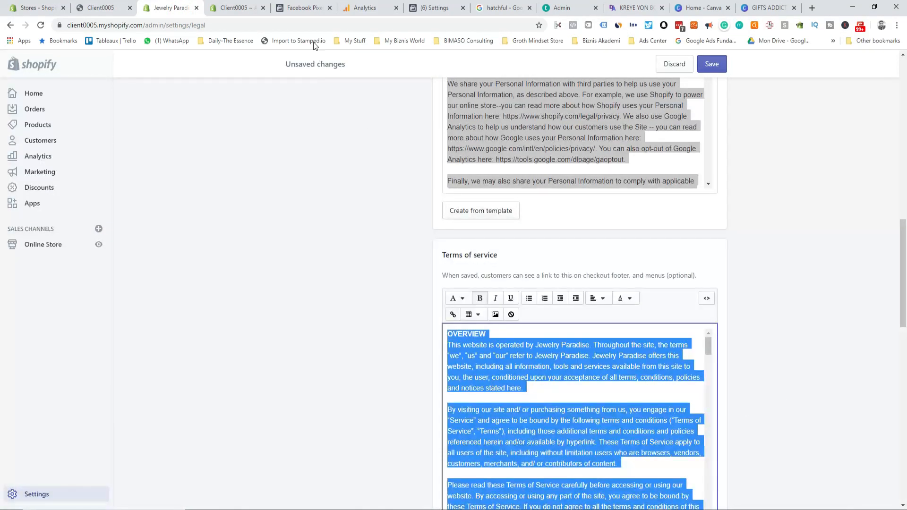
pyautogui.click(236, 8)
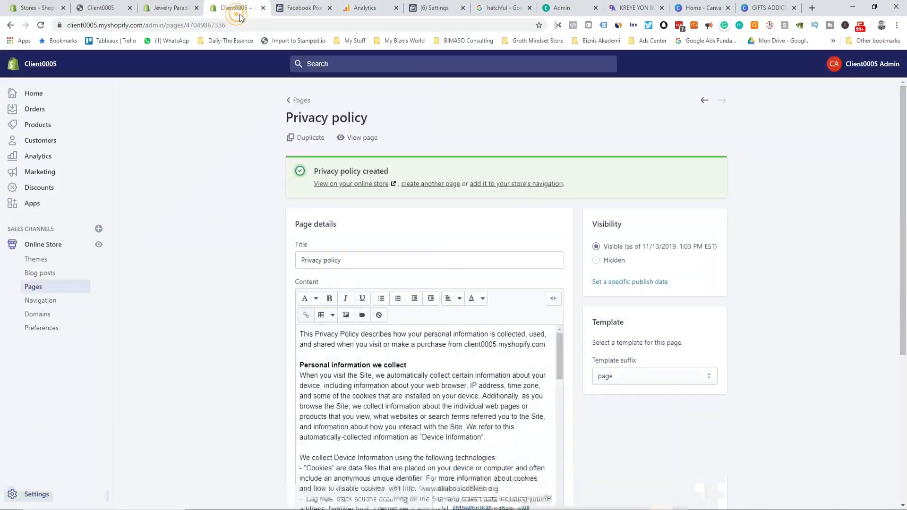
# Step: On a new page, paste the template terms into Content and clear the mistakenly pasted title
pyautogui.click(427, 184)
pyautogui.click(354, 186)
pyautogui.hotkey('ctrl', 'v')
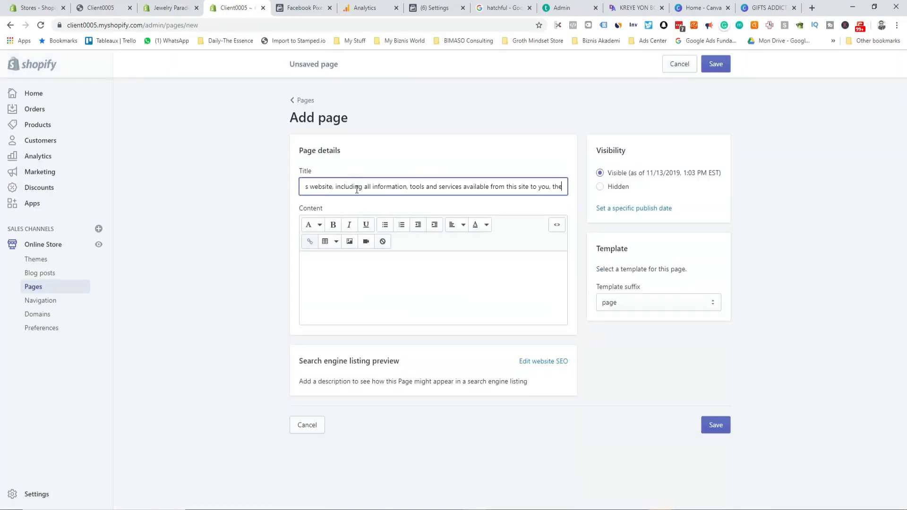
pyautogui.click(341, 283)
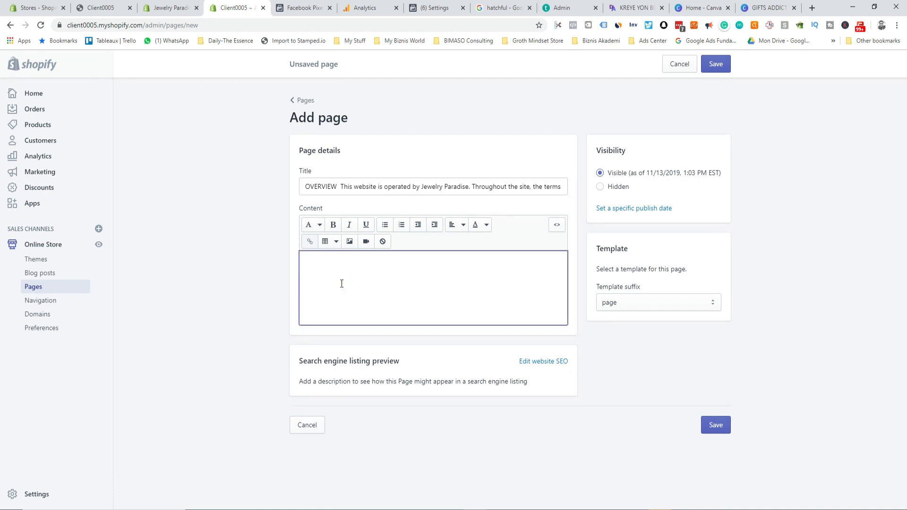
pyautogui.hotkey('ctrl', 'v')
pyautogui.click(379, 188)
pyautogui.hotkey('ctrl', 'a')
pyautogui.press('BackSpace')
# Step: Title the page 'Terms of service' from the policy heading, save it, and start another page
pyautogui.click(161, 6)
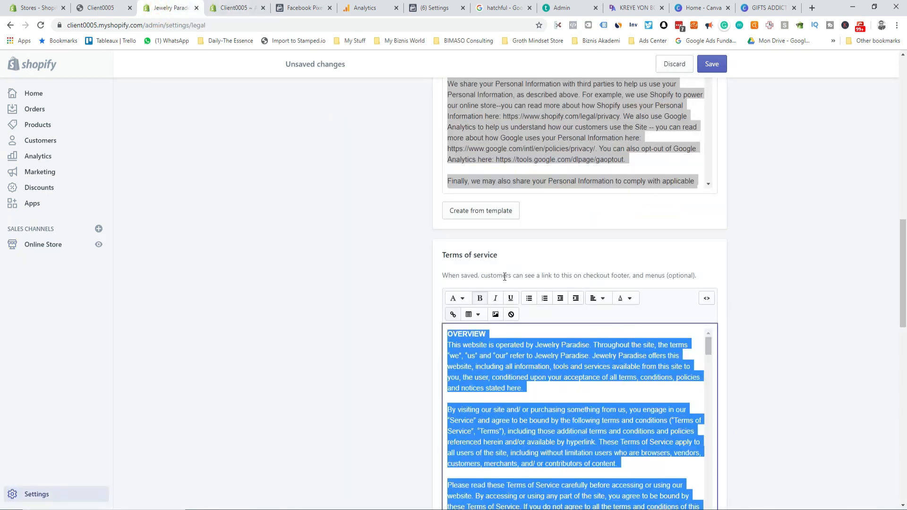
pyautogui.moveTo(506, 260); pyautogui.dragTo(452, 256)
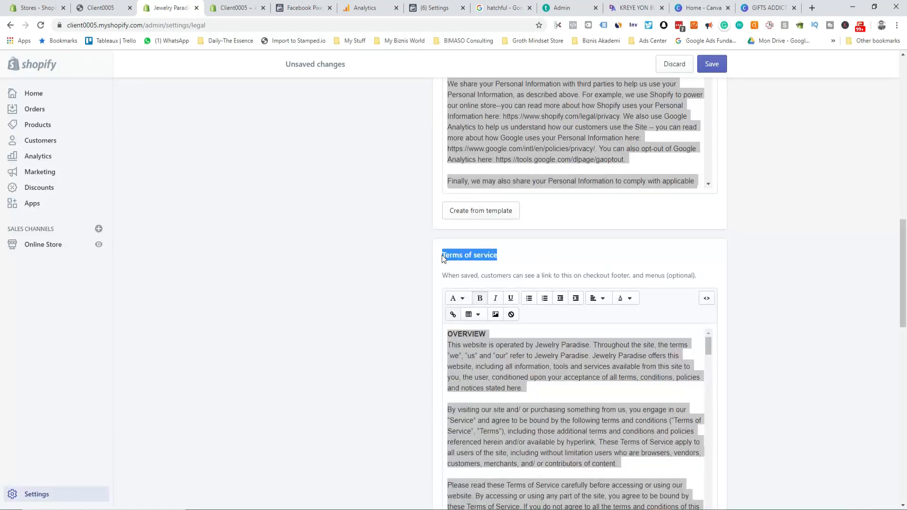
pyautogui.click(235, 7)
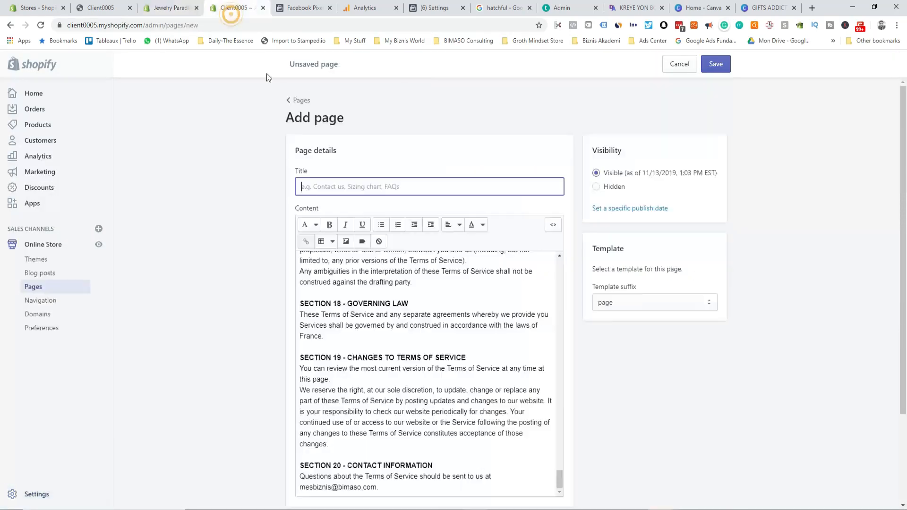
pyautogui.write('Terms of service')
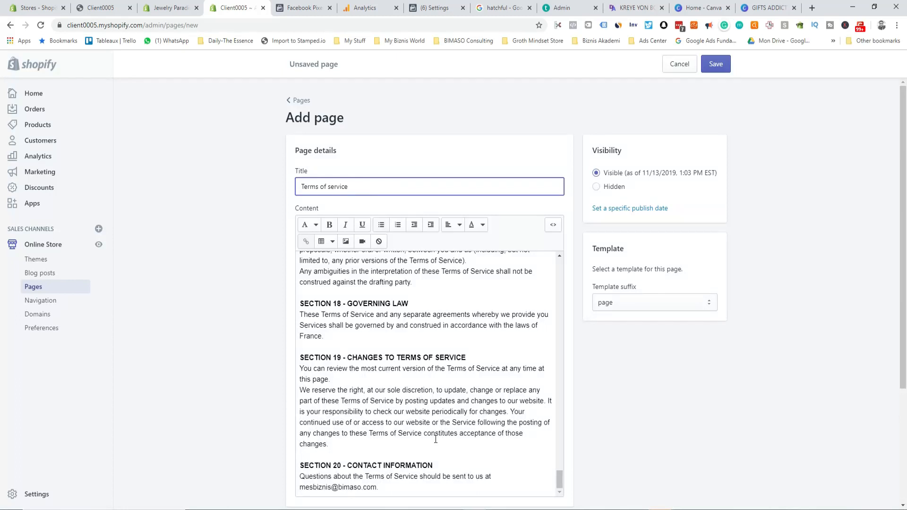
pyautogui.scroll(-3, 429, 443)
pyautogui.scroll(8, 483, 441)
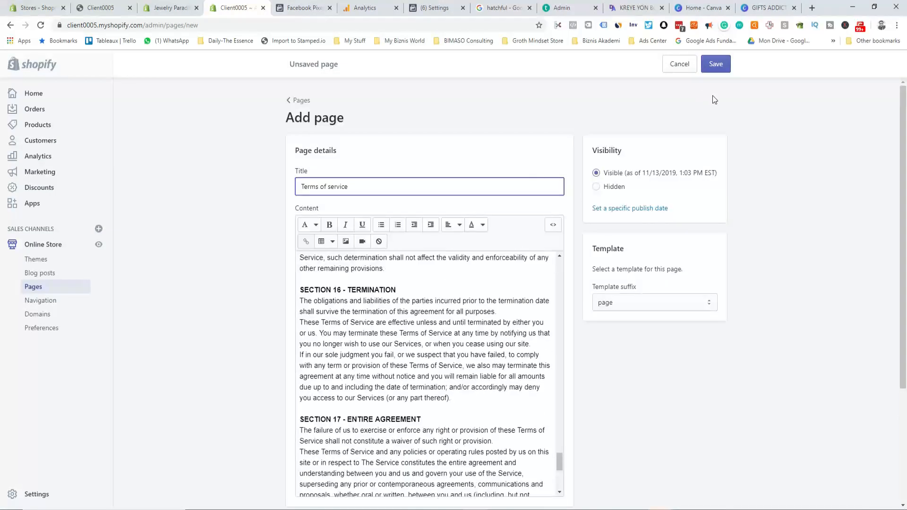
pyautogui.click(716, 65)
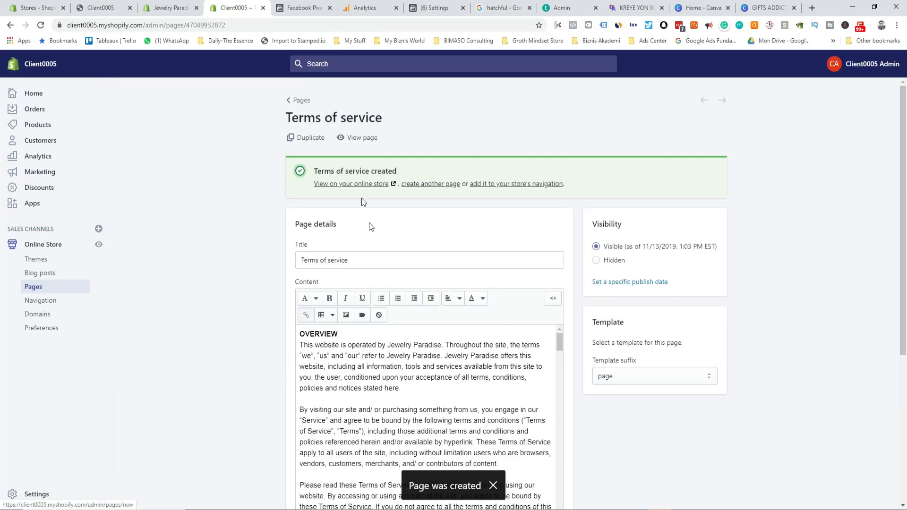
pyautogui.click(430, 183)
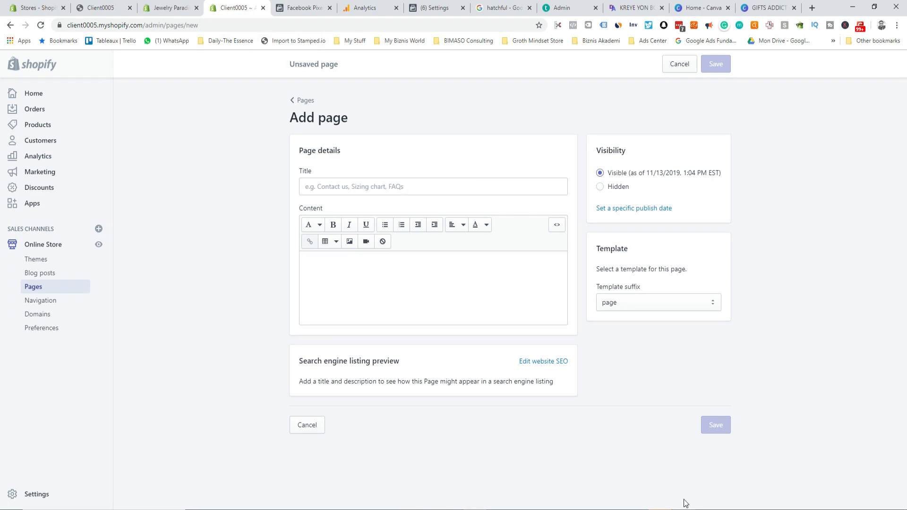
# Step: Copy the entire Jewelry Paradise story from the Word document and return to the blank page form
pyautogui.moveTo(723, 505)
pyautogui.click(786, 472)
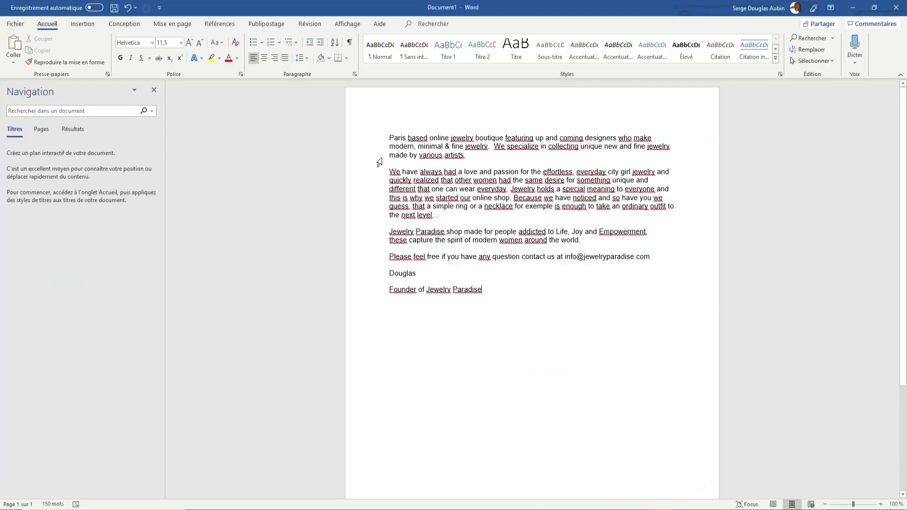
pyautogui.moveTo(389, 140); pyautogui.dragTo(491, 300)
pyautogui.hotkey('ctrl', 'c')
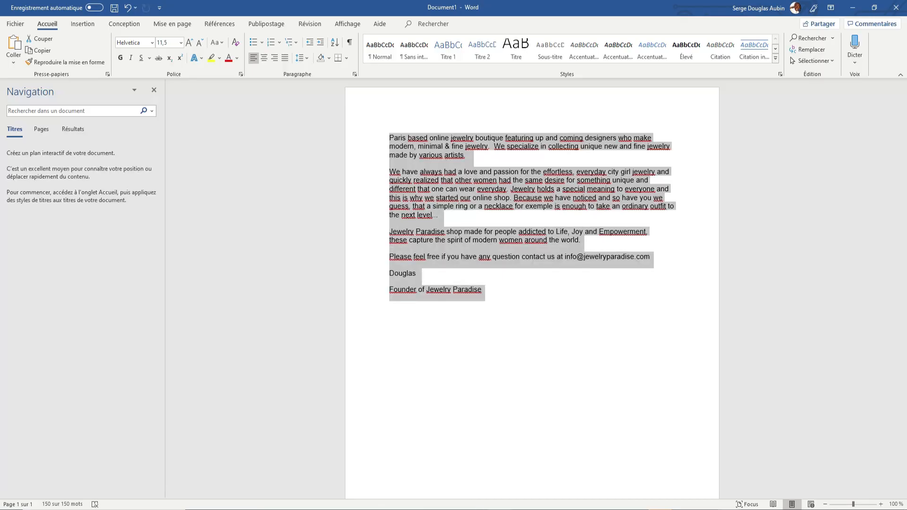
pyautogui.hotkey('alt', 'Tab')
pyautogui.click(312, 283)
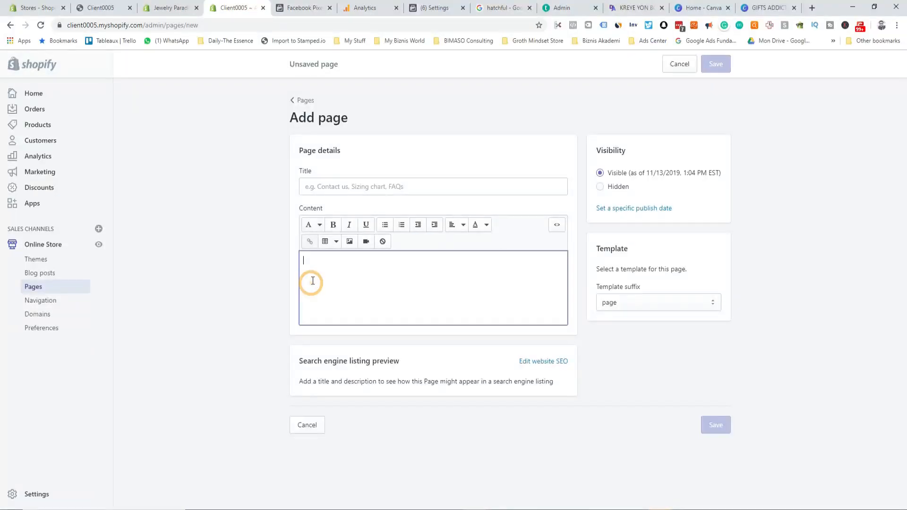
# Step: Paste the story into Content, title the page 'Our Story', save it, and check the Pages list
pyautogui.hotkey('ctrl', 'v')
pyautogui.click(314, 189)
pyautogui.write('Ou')
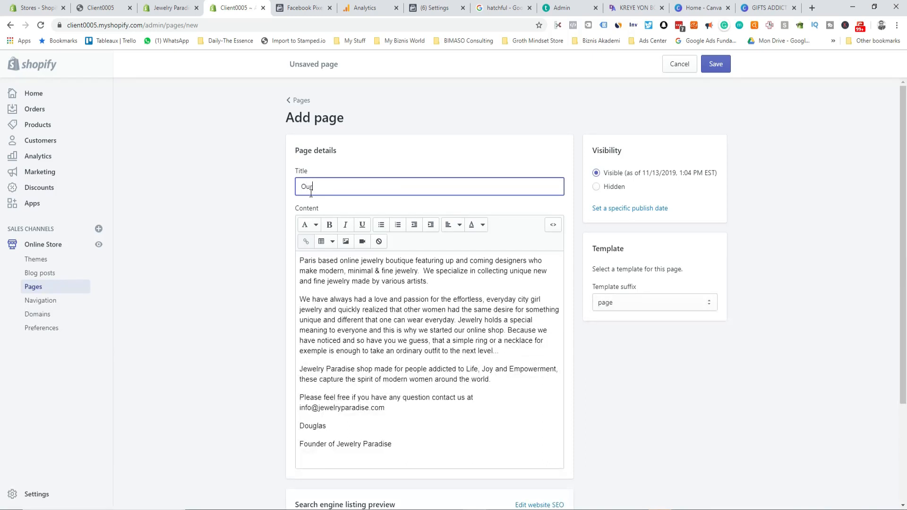
pyautogui.write('r Story')
pyautogui.scroll(-3, 449, 326)
pyautogui.scroll(3, 449, 326)
pyautogui.click(722, 65)
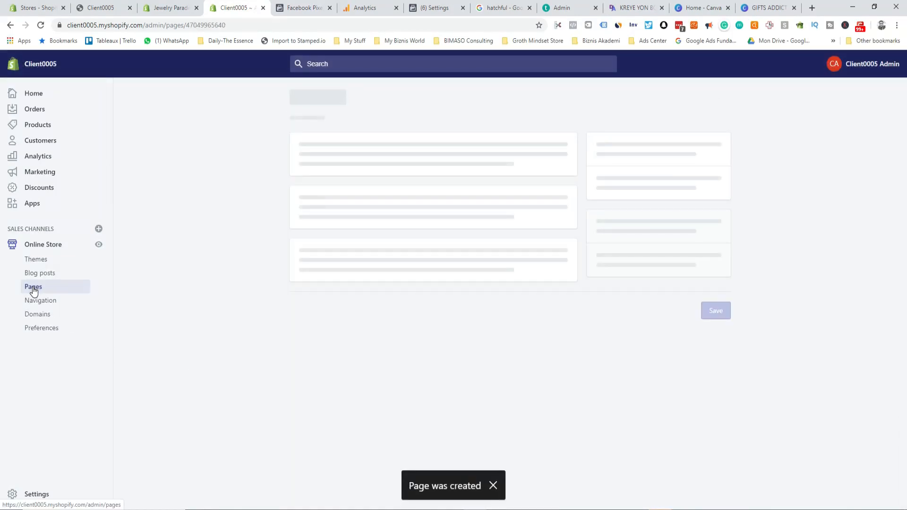
pyautogui.click(32, 287)
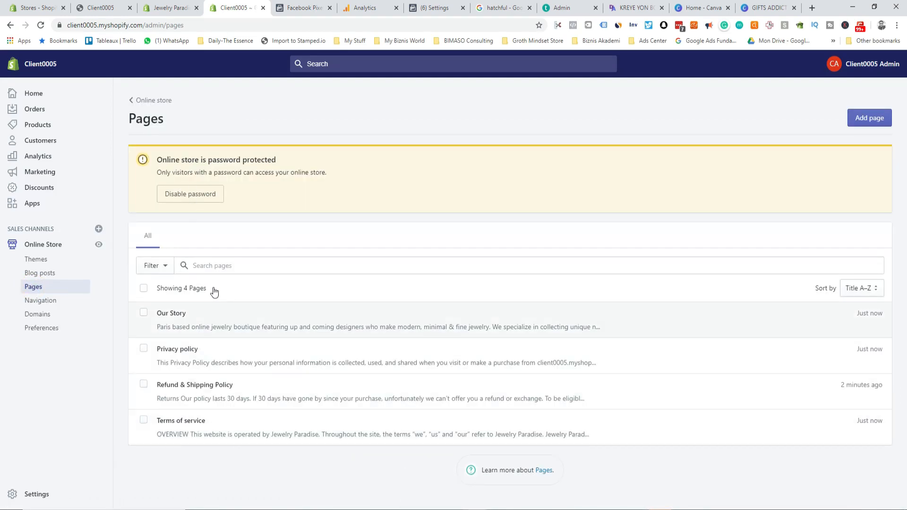
pyautogui.click(170, 7)
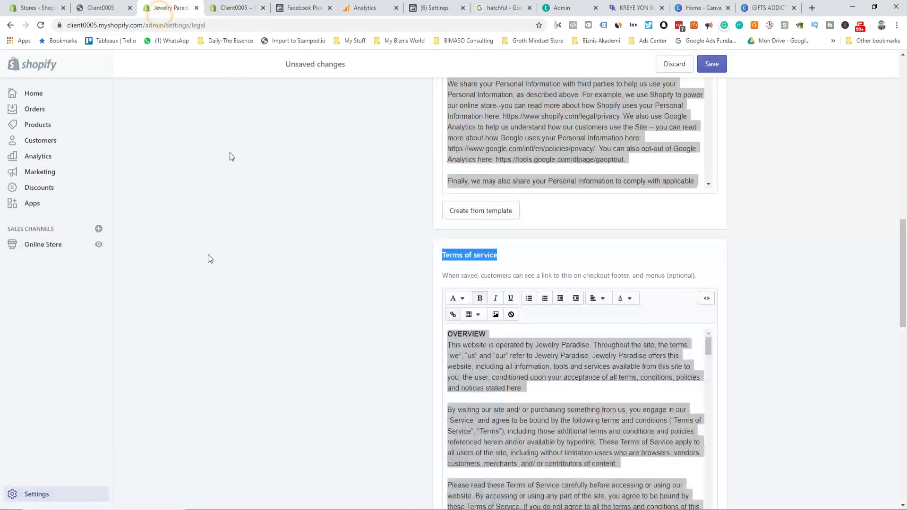
# Step: In Navigation's Footer menu, add a menu item linking to the Privacy policy page
pyautogui.click(43, 244)
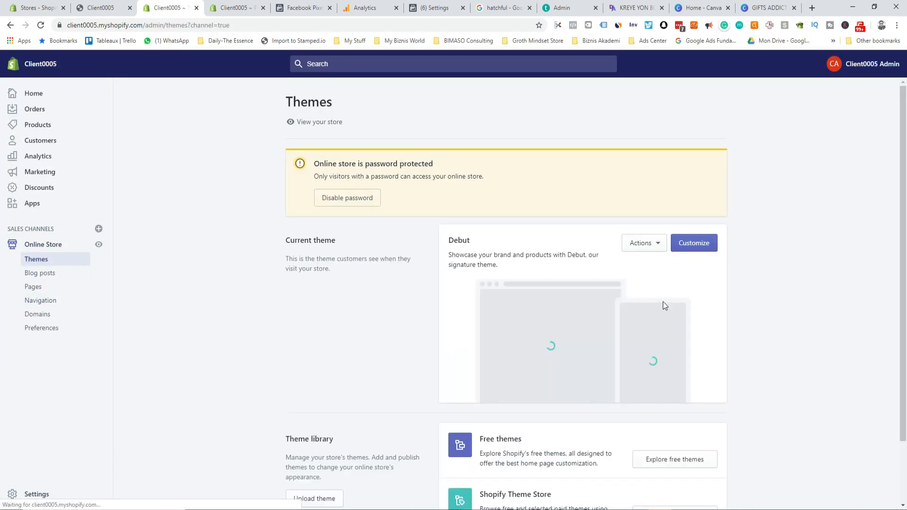
pyautogui.click(40, 301)
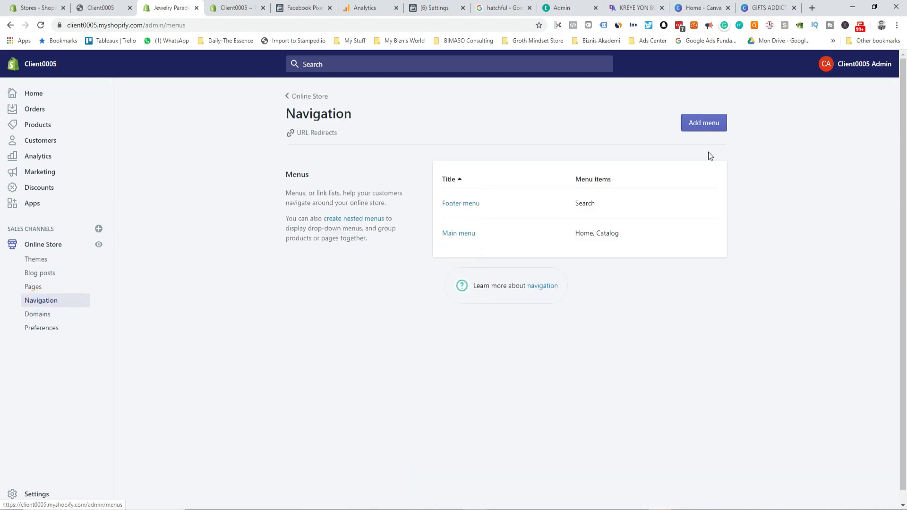
pyautogui.click(460, 203)
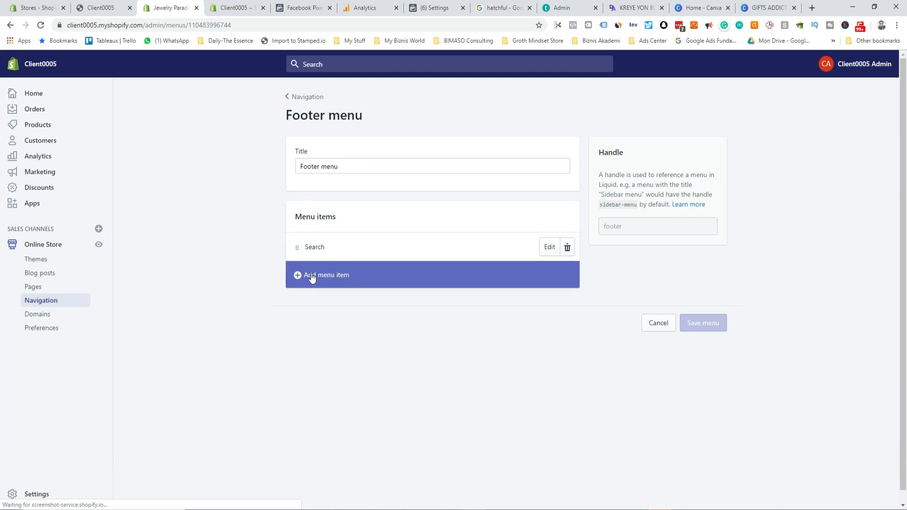
pyautogui.click(298, 276)
pyautogui.click(367, 282)
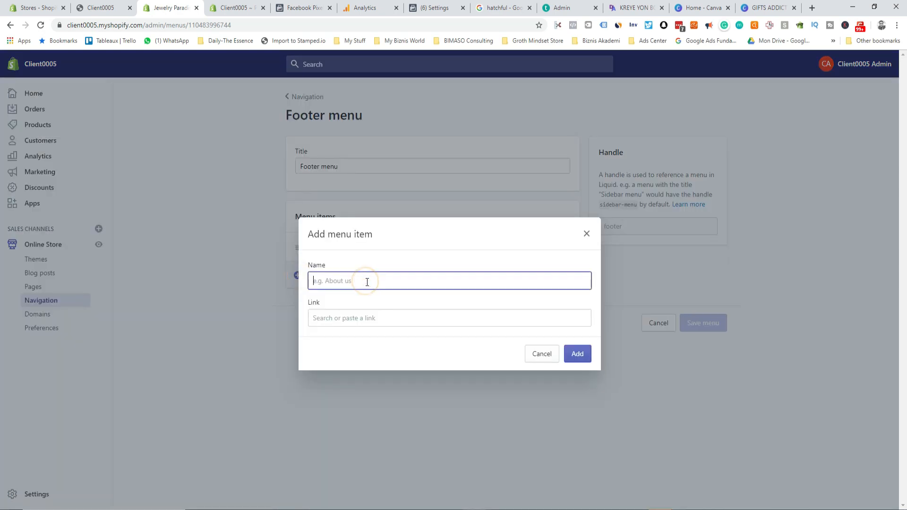
pyautogui.click(344, 318)
pyautogui.click(344, 236)
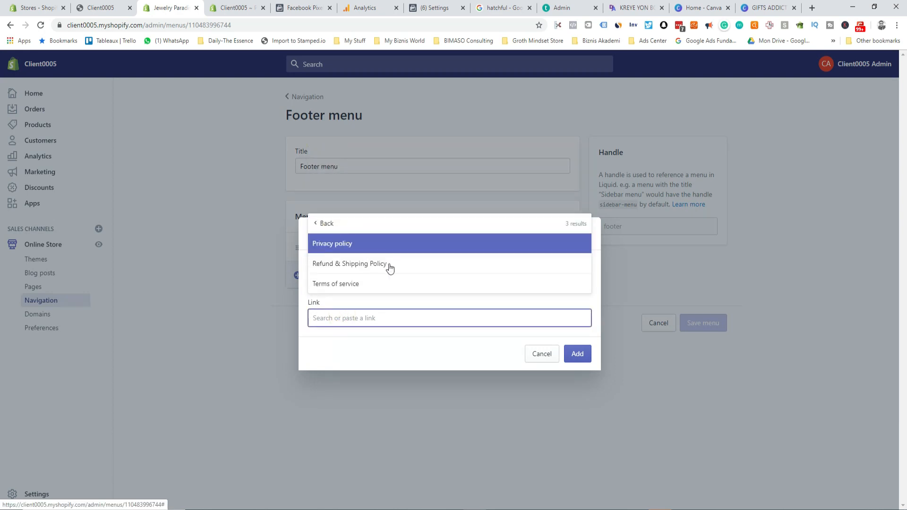
pyautogui.click(360, 244)
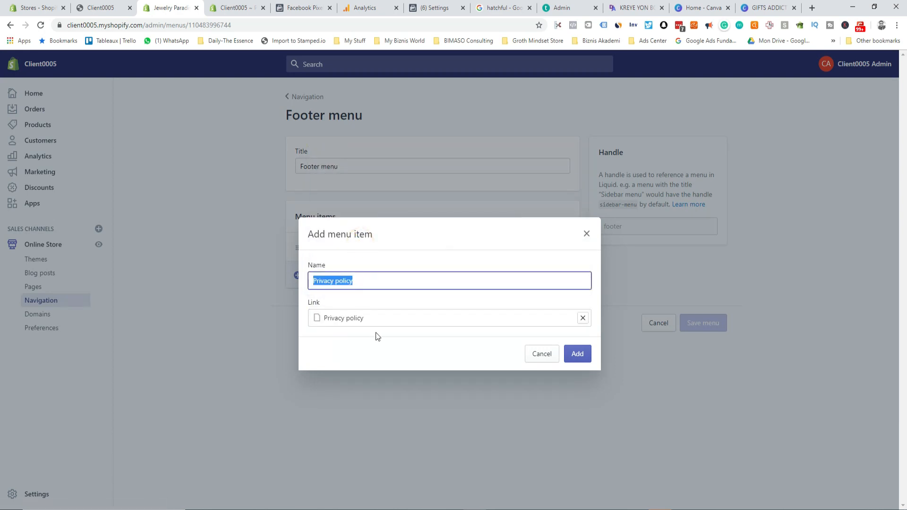
pyautogui.click(578, 354)
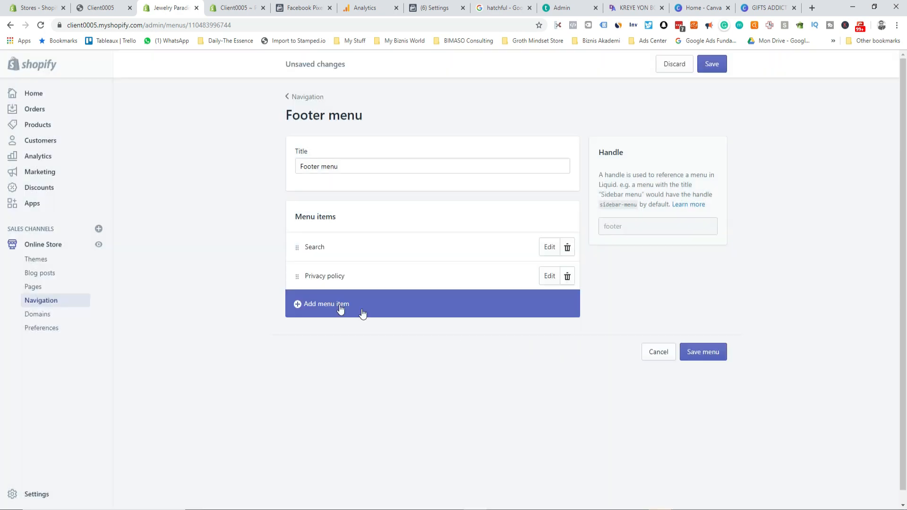
# Step: Add footer menu items linking to the Terms of service and Refund & Shipping Policy pages
pyautogui.click(293, 306)
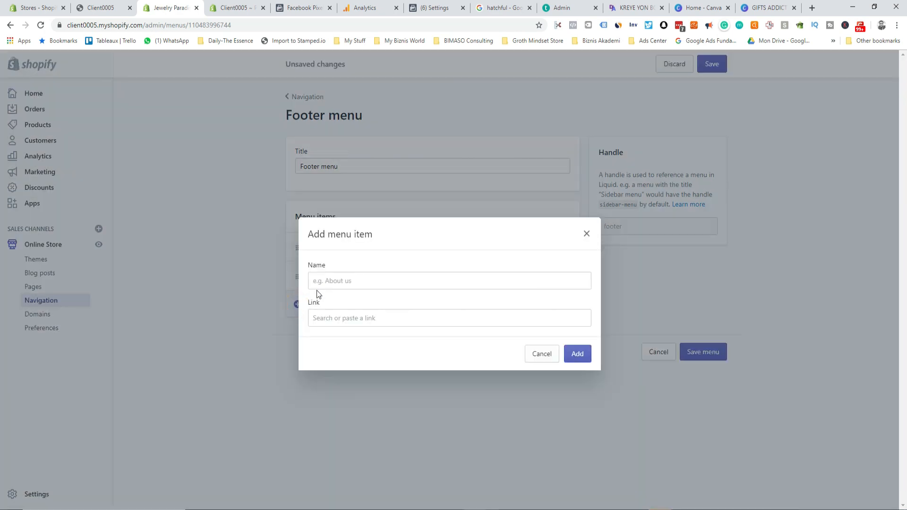
pyautogui.click(331, 314)
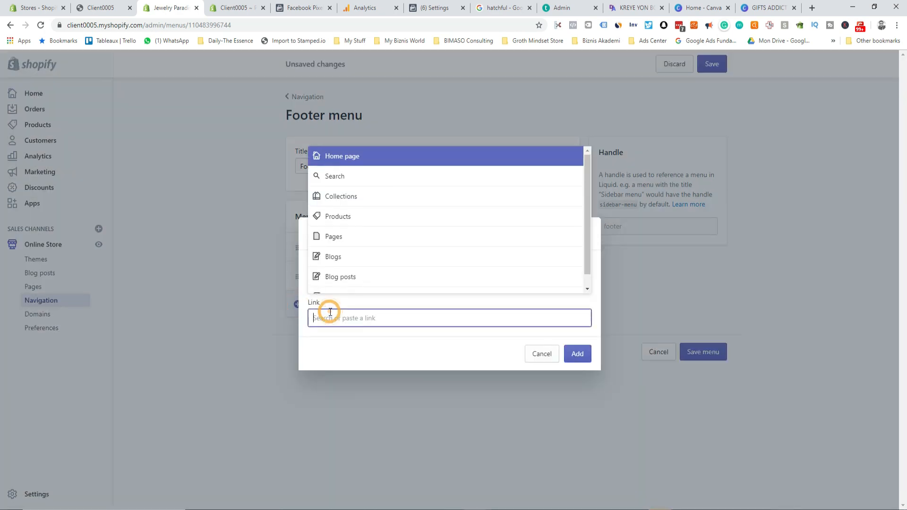
pyautogui.click(357, 237)
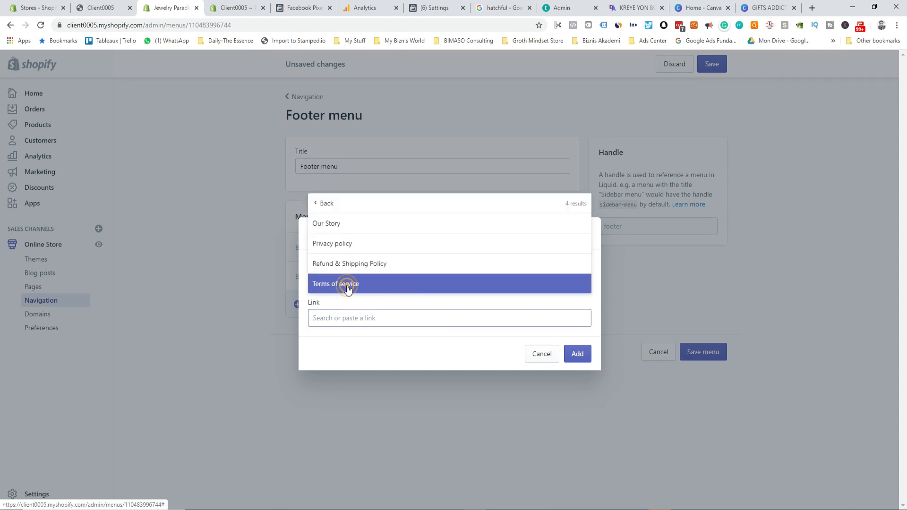
pyautogui.click(363, 285)
pyautogui.click(574, 357)
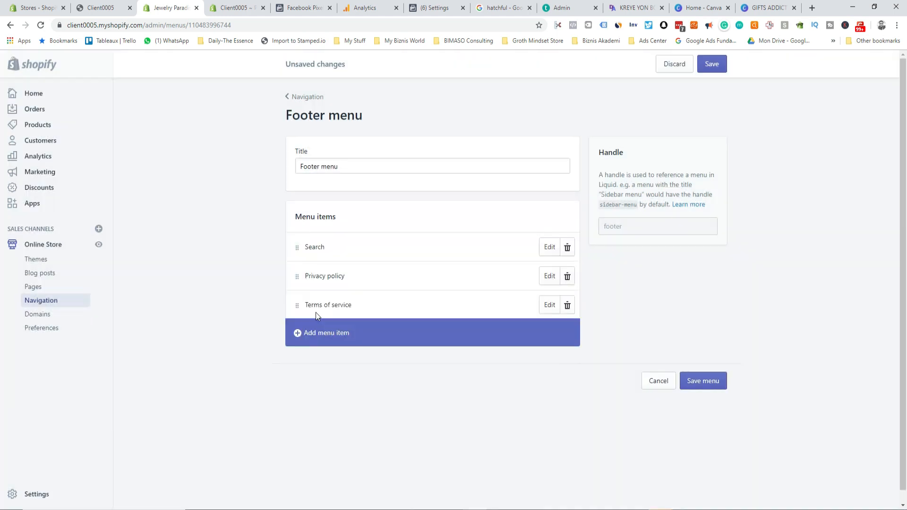
pyautogui.click(299, 332)
pyautogui.click(336, 282)
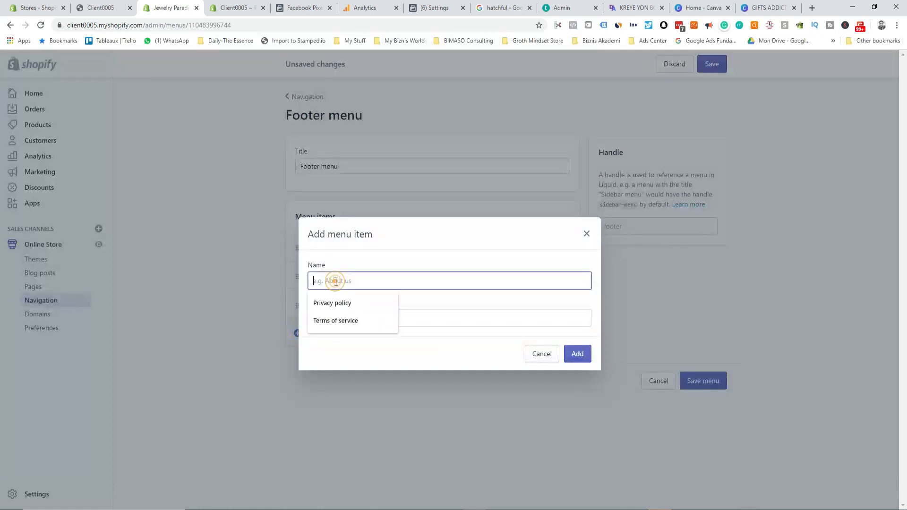
pyautogui.click(415, 318)
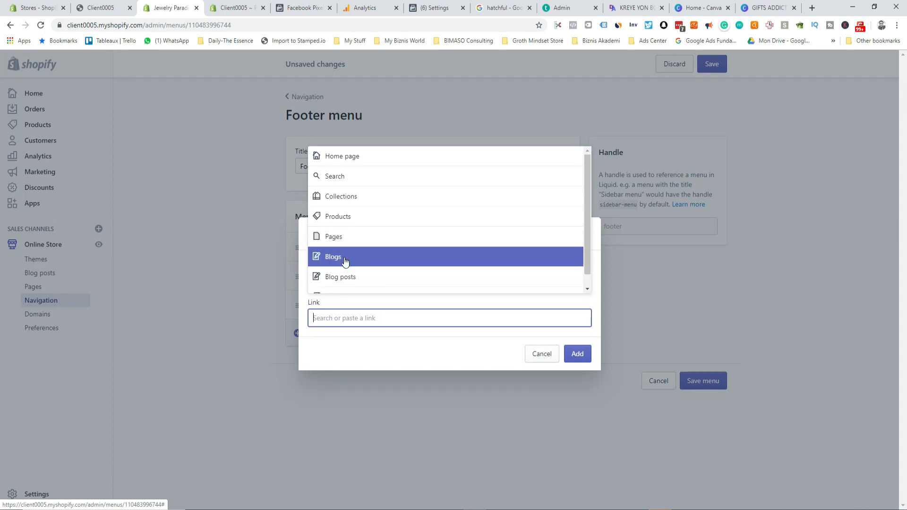
pyautogui.click(349, 239)
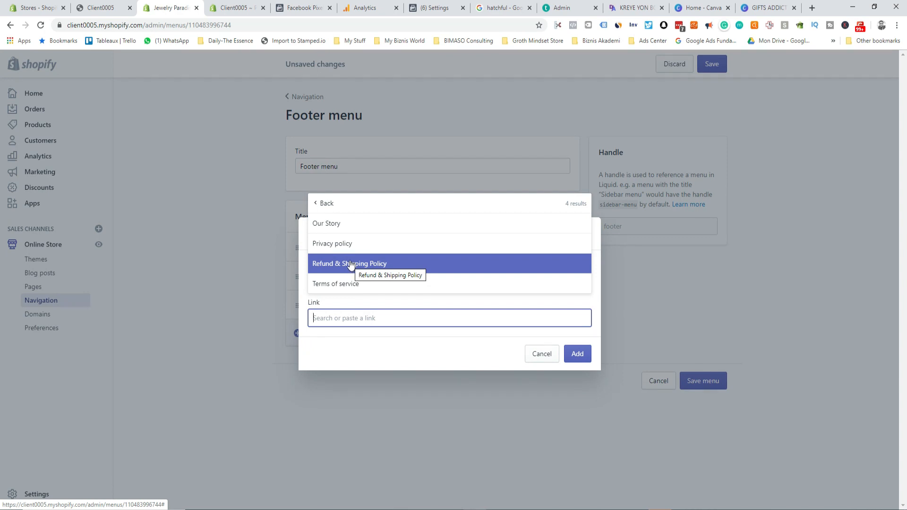
pyautogui.click(350, 264)
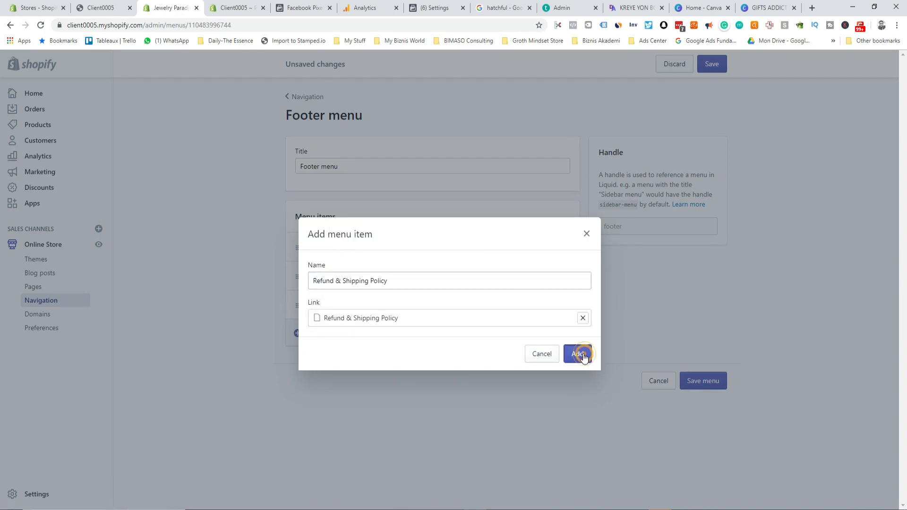
pyautogui.click(581, 356)
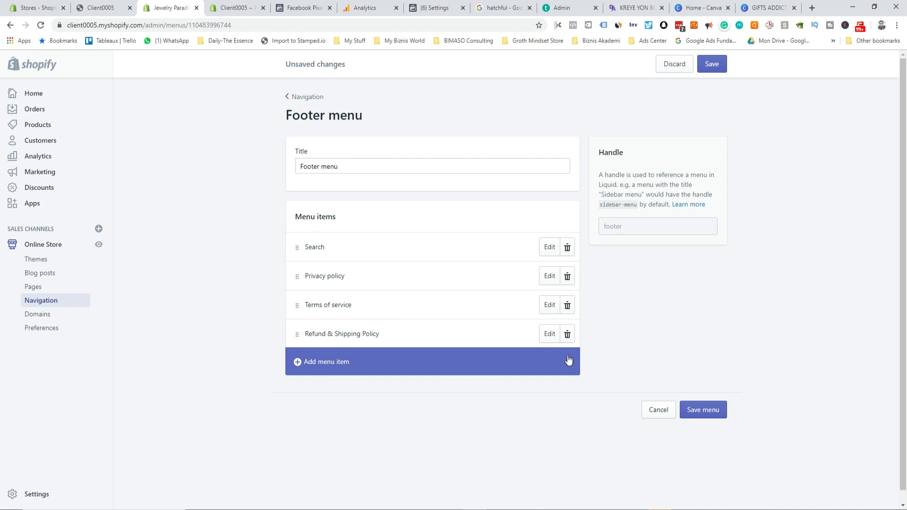
# Step: Add an Our Story item, move it just below Search, and save the footer menu
pyautogui.click(299, 361)
pyautogui.click(324, 316)
pyautogui.scroll(-1, 357, 251)
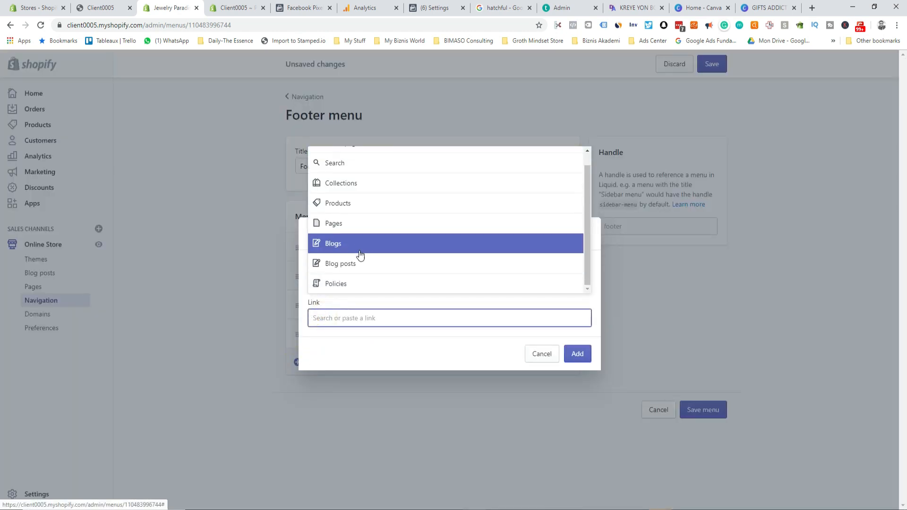
pyautogui.click(350, 225)
pyautogui.click(355, 224)
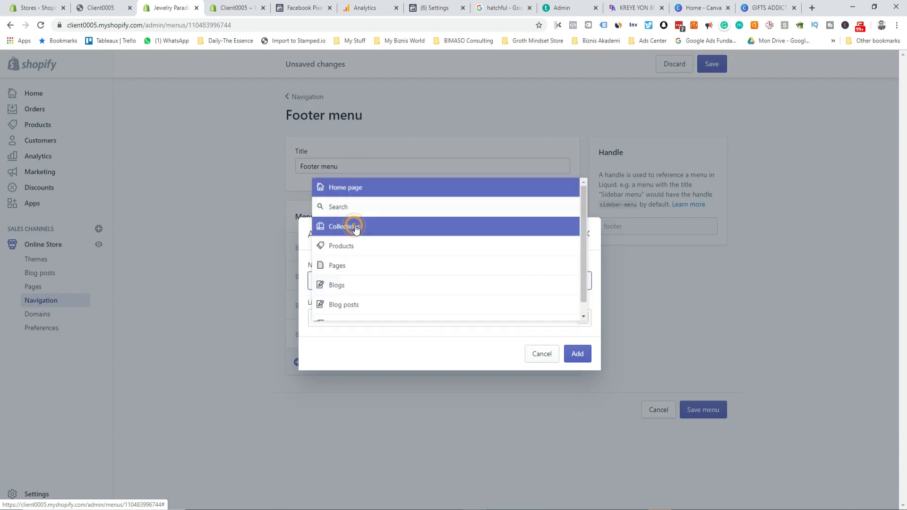
pyautogui.click(584, 354)
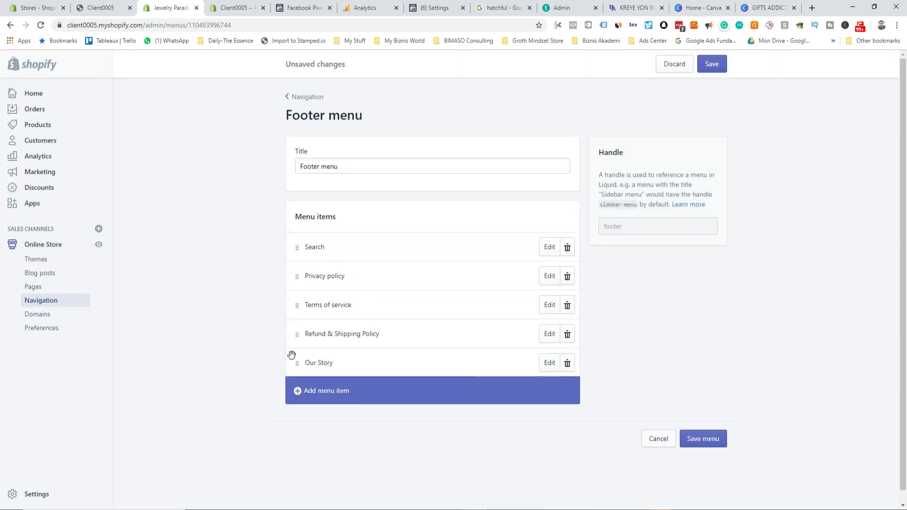
pyautogui.moveTo(297, 362); pyautogui.dragTo(307, 262)
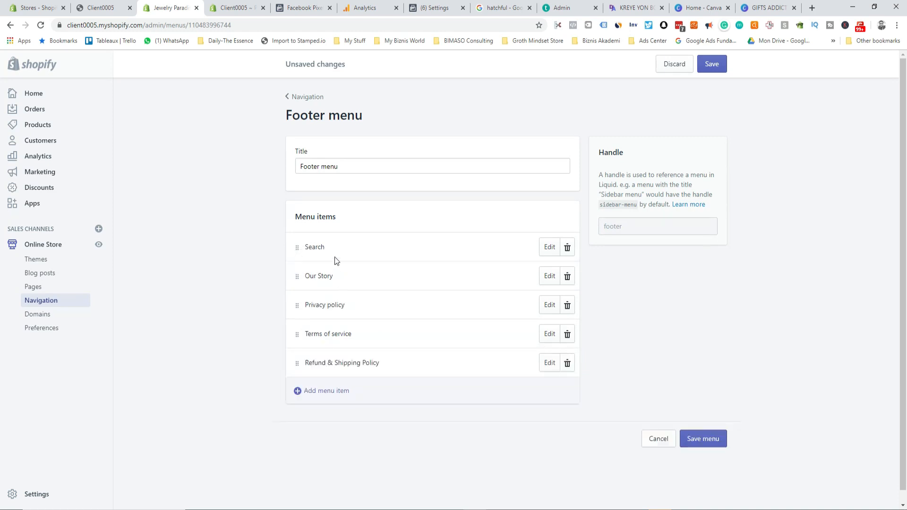
pyautogui.click(715, 438)
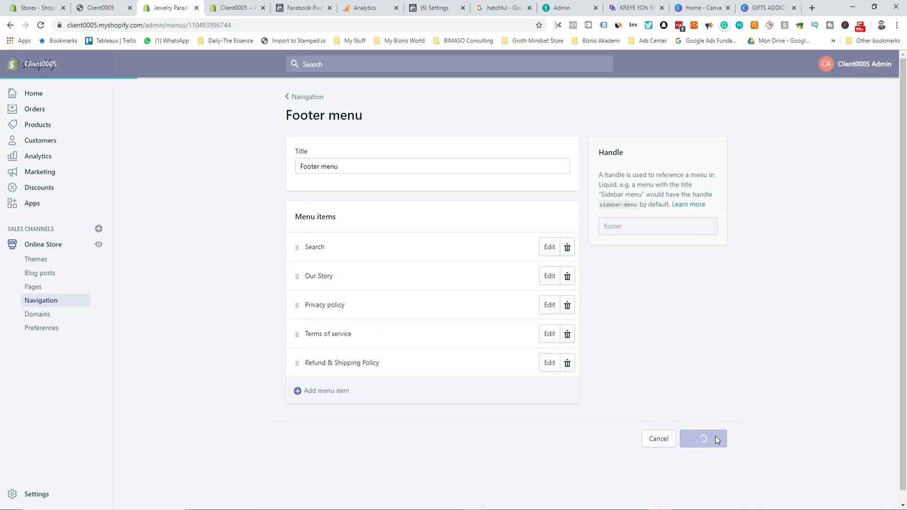
pyautogui.click(288, 97)
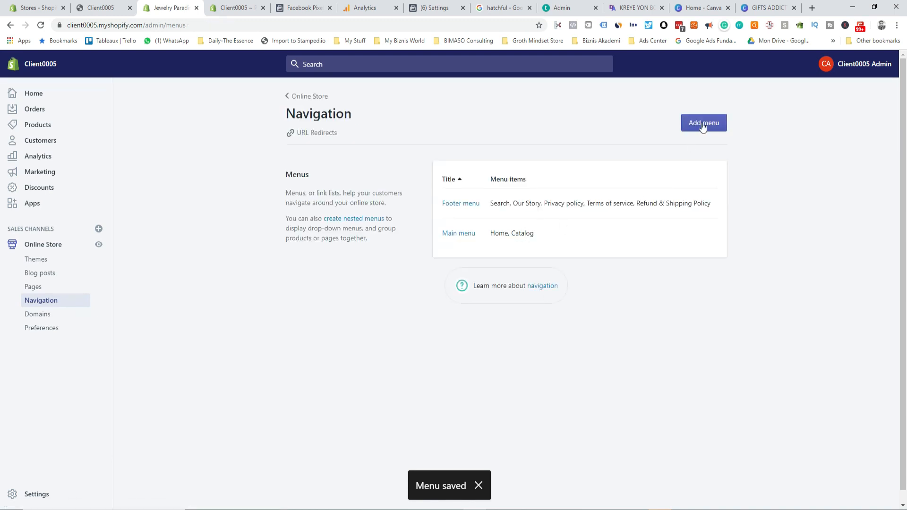
pyautogui.click(460, 235)
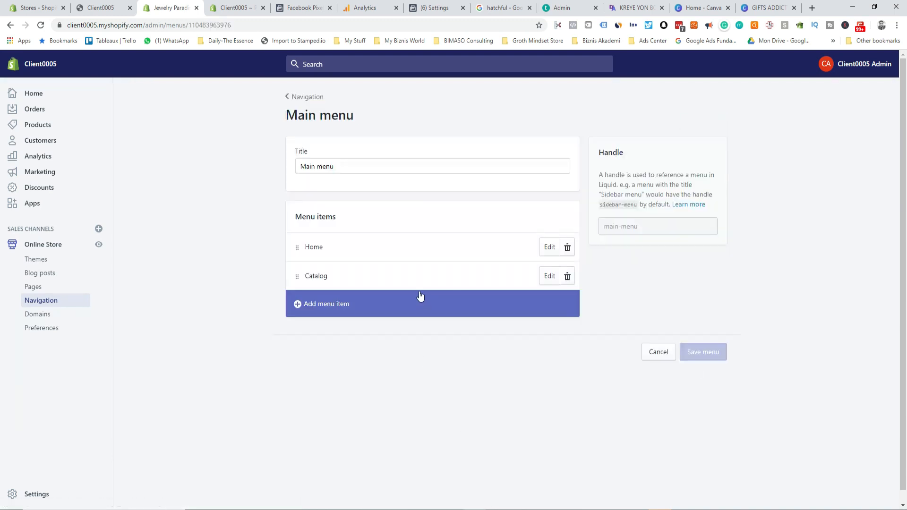
# Step: Rename the Main menu's Home item to 'Our Collections'
pyautogui.click(548, 246)
pyautogui.moveTo(346, 284); pyautogui.dragTo(311, 283)
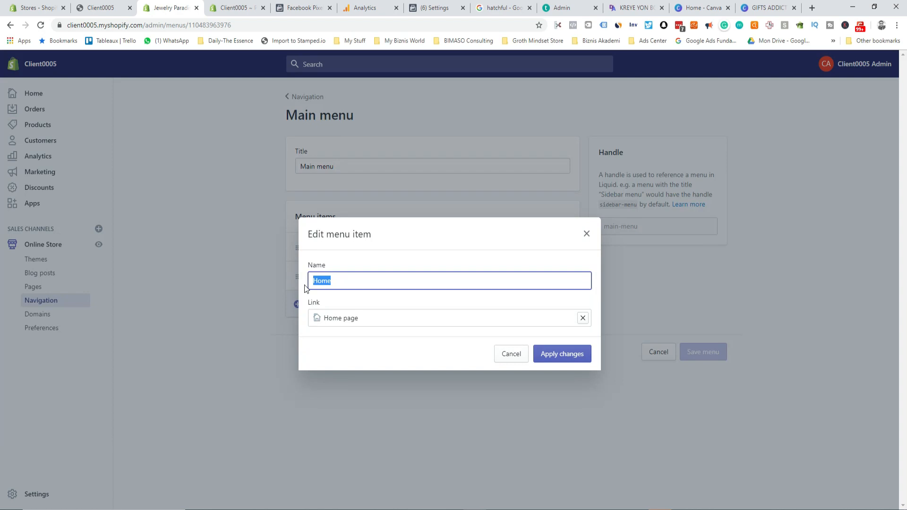
pyautogui.write('Ou')
pyautogui.click(550, 352)
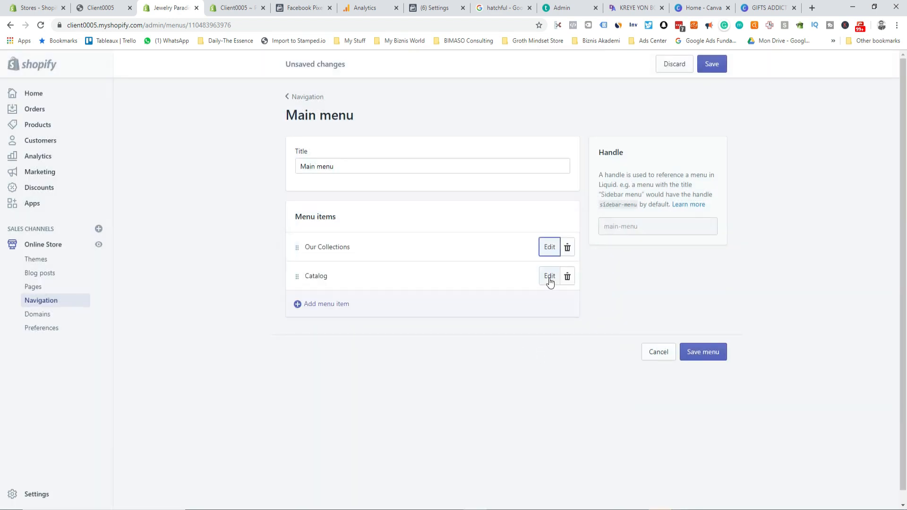
# Step: Rename the Catalog item to 'Our Best Sellings' and save the Main menu
pyautogui.click(549, 278)
pyautogui.moveTo(348, 282); pyautogui.dragTo(267, 282)
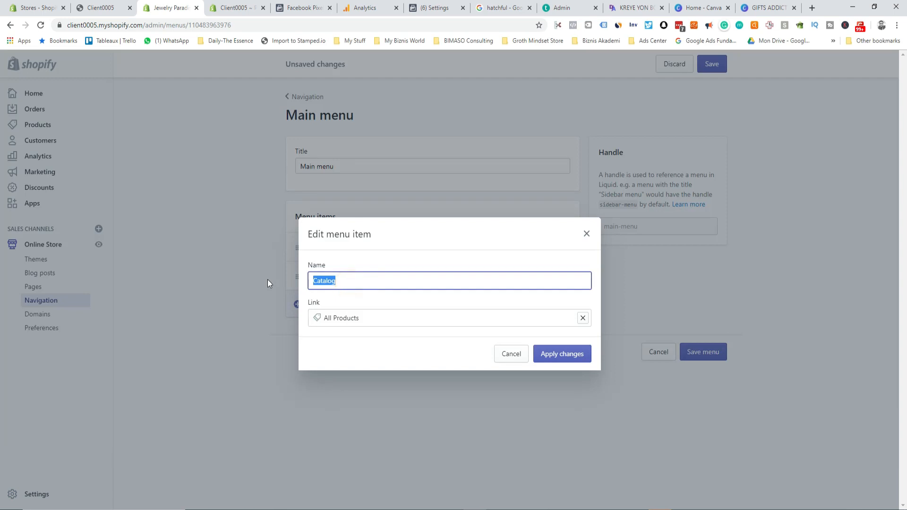
pyautogui.write('Our')
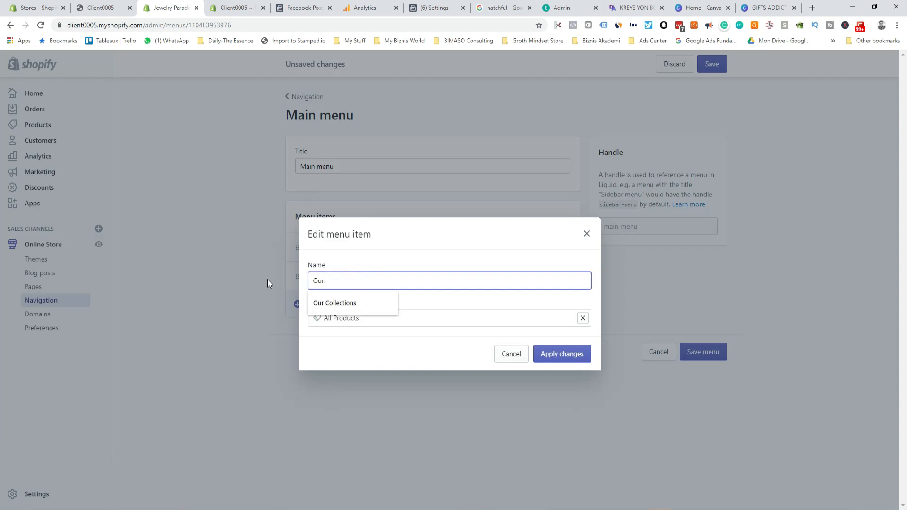
pyautogui.write('es')
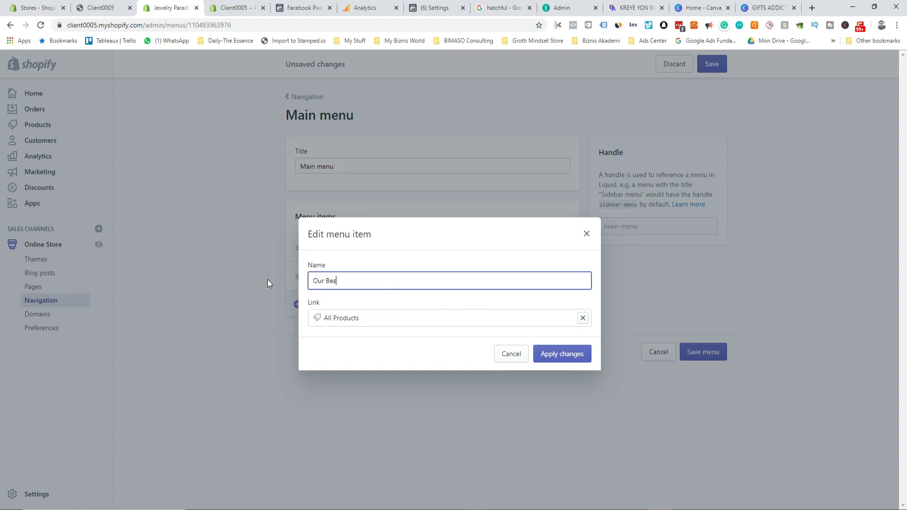
pyautogui.write('t Sellings')
pyautogui.click(559, 355)
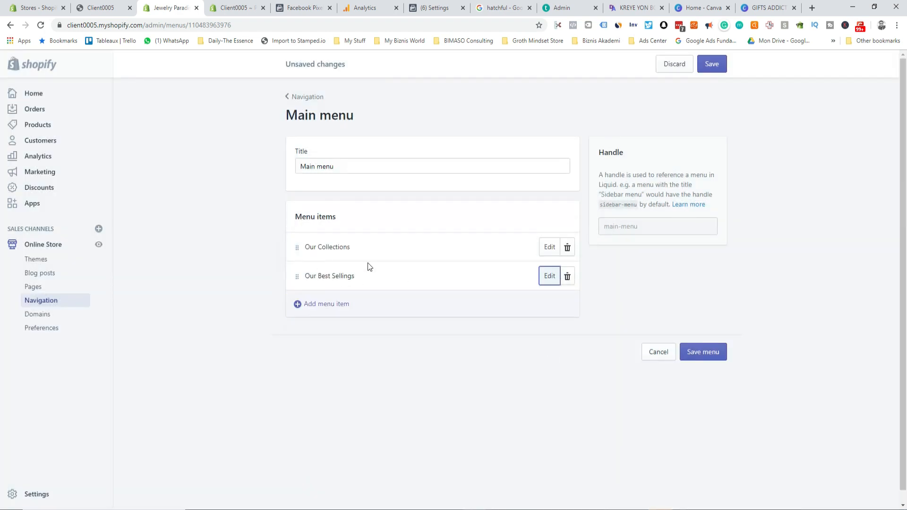
pyautogui.click(714, 65)
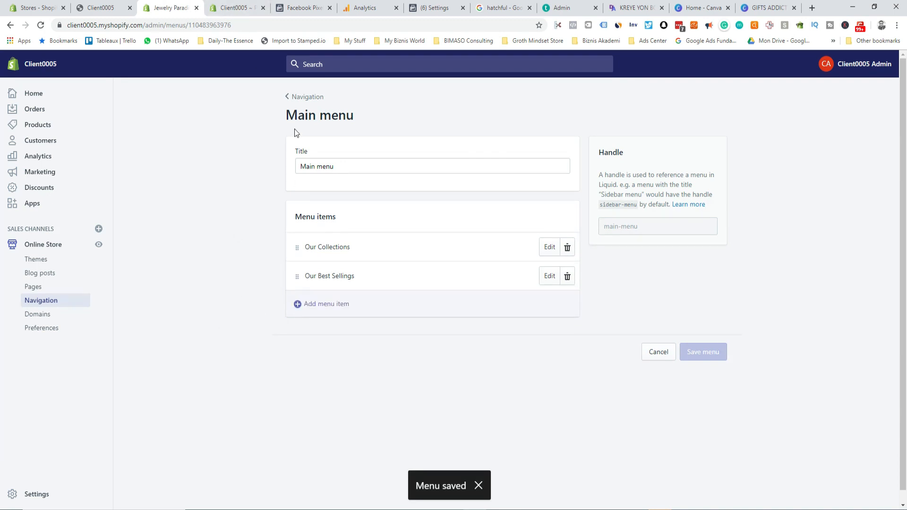
pyautogui.click(100, 7)
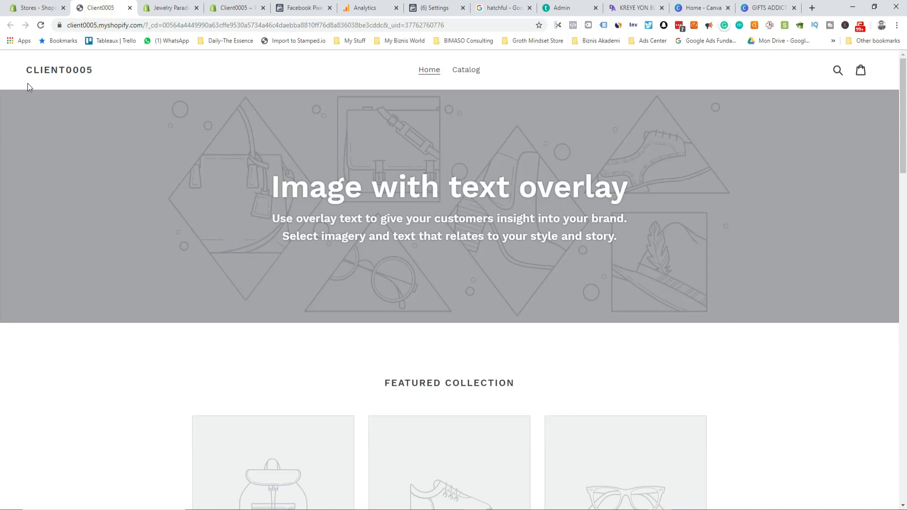
# Step: Reload the storefront and scroll to the footer to verify the renamed menu and new links
pyautogui.click(42, 26)
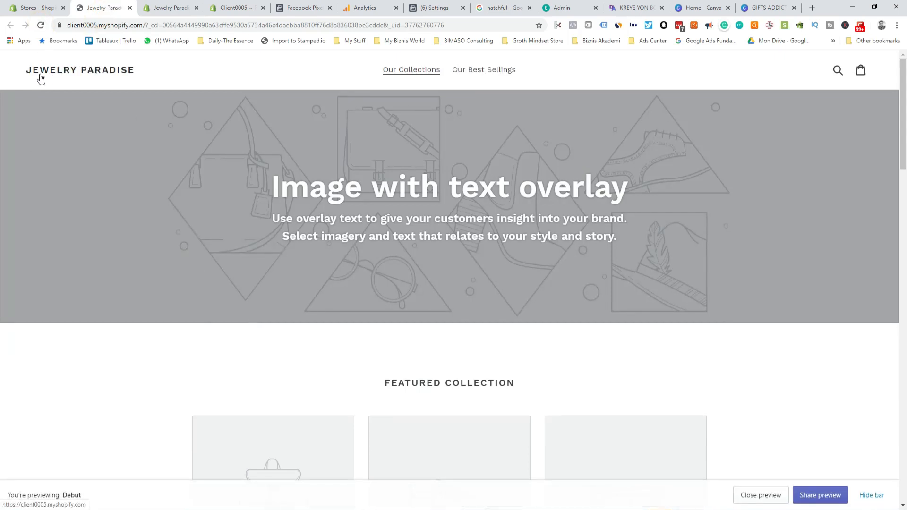
pyautogui.scroll(-20, 383, 349)
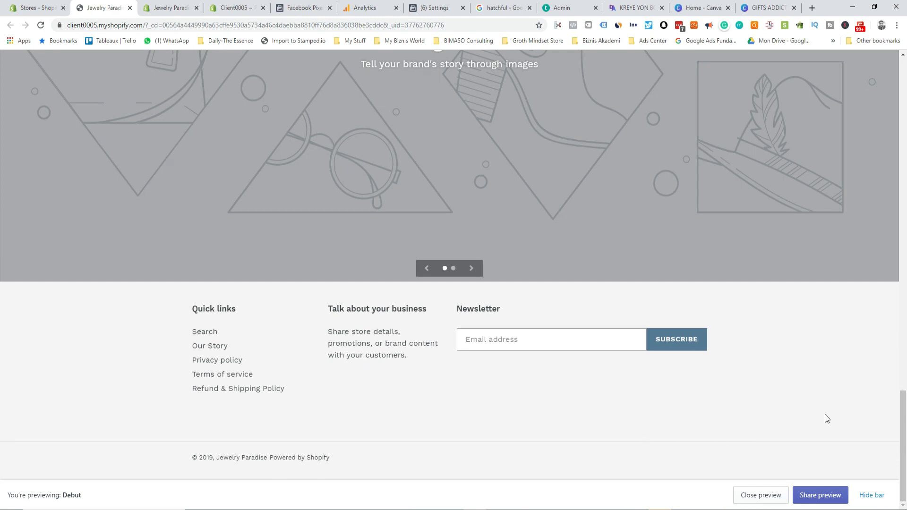
pyautogui.scroll(4, 164, 229)
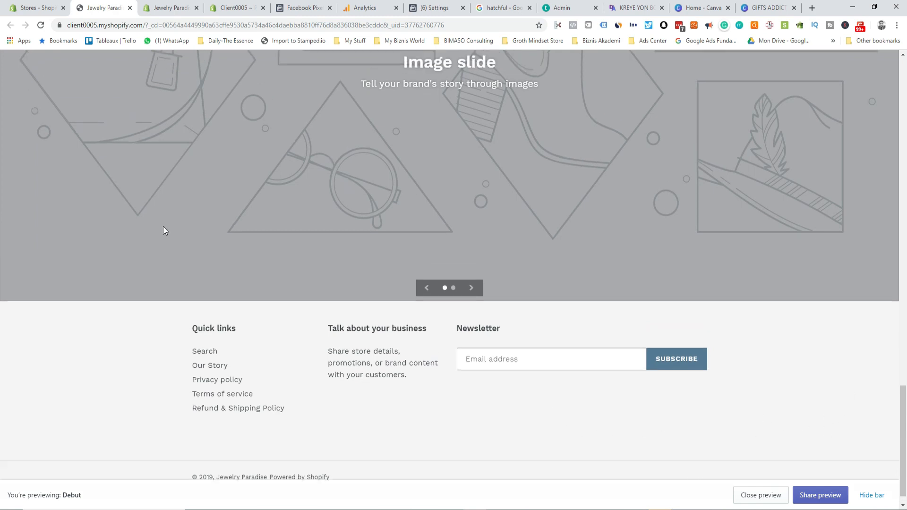
pyautogui.click(227, 6)
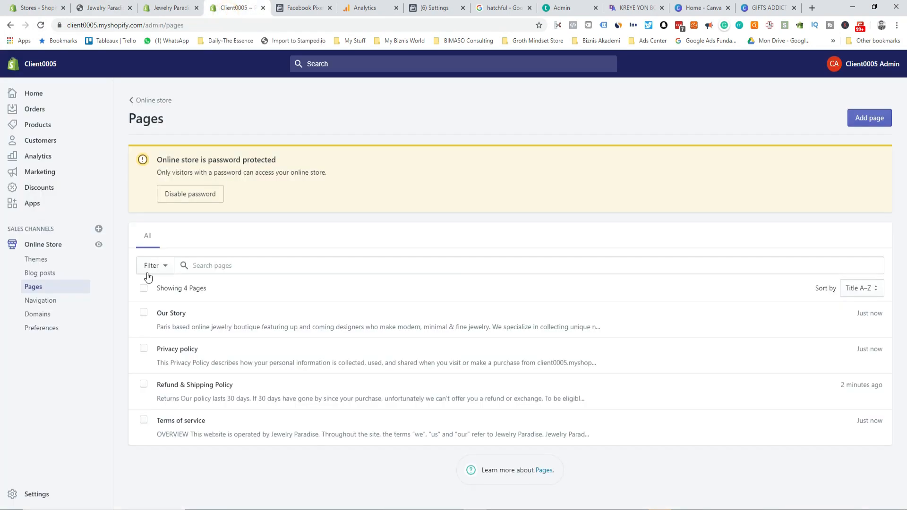
# Step: From Themes, browse the free themes and add Brooklyn to the theme library
pyautogui.click(40, 263)
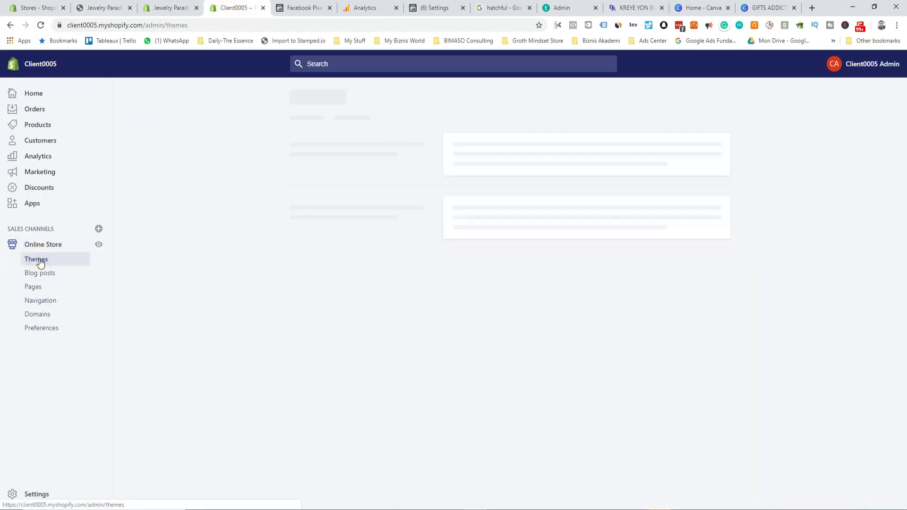
pyautogui.scroll(-2, 618, 274)
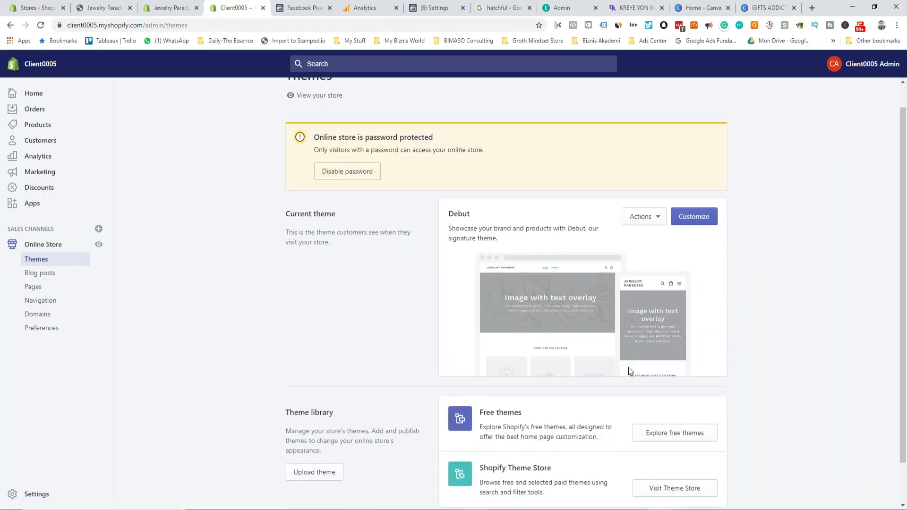
pyautogui.click(660, 388)
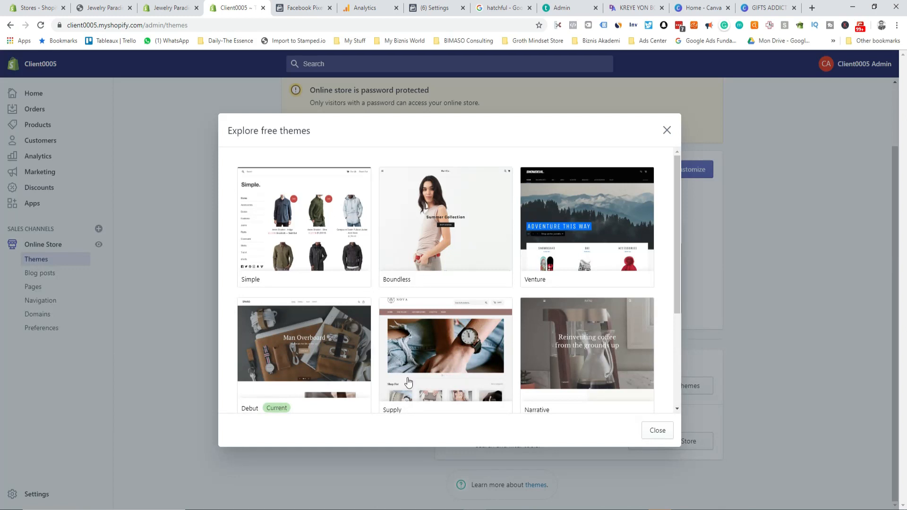
pyautogui.scroll(-3, 544, 321)
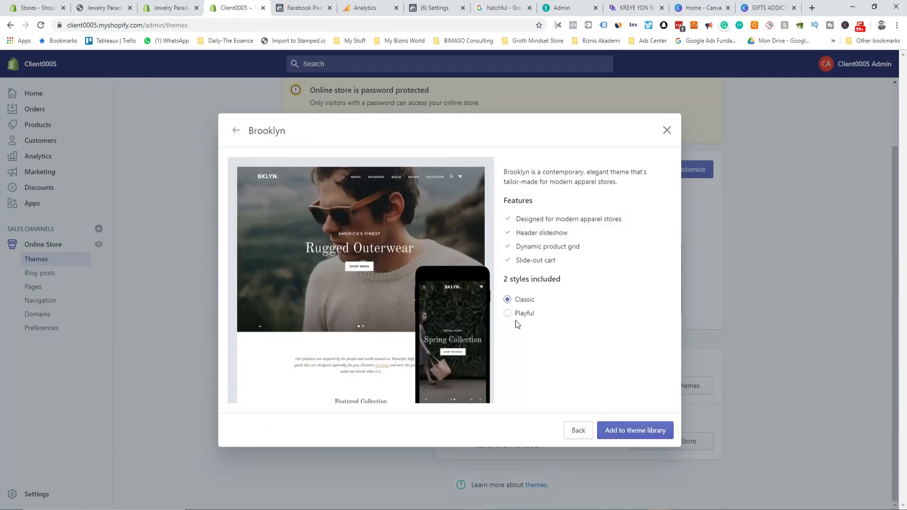
pyautogui.click(626, 432)
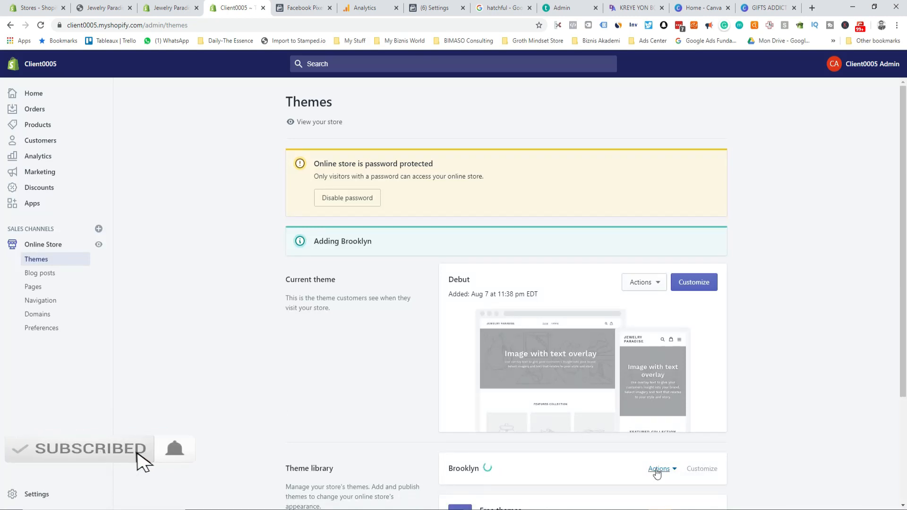
pyautogui.scroll(-3, 488, 416)
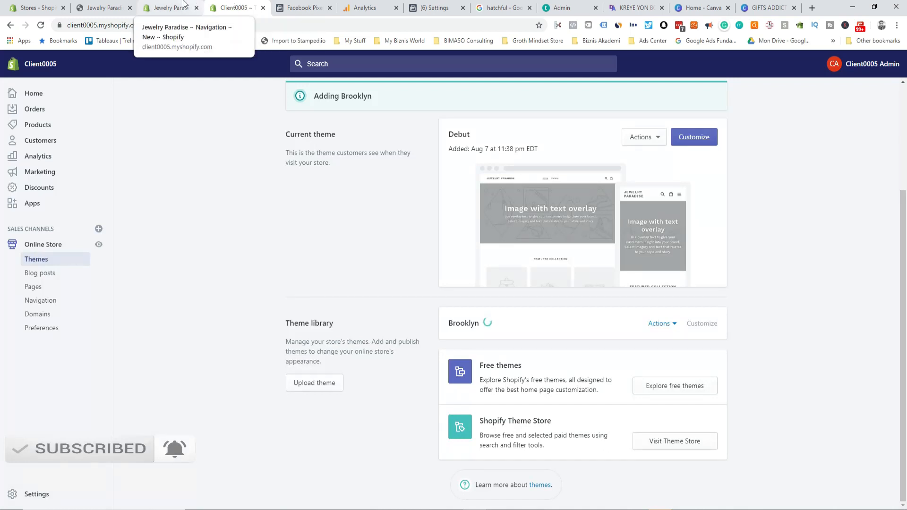
# Step: Review the Navigation, Domains and Preferences pages, then return to Brooklyn in Themes
pyautogui.click(187, 7)
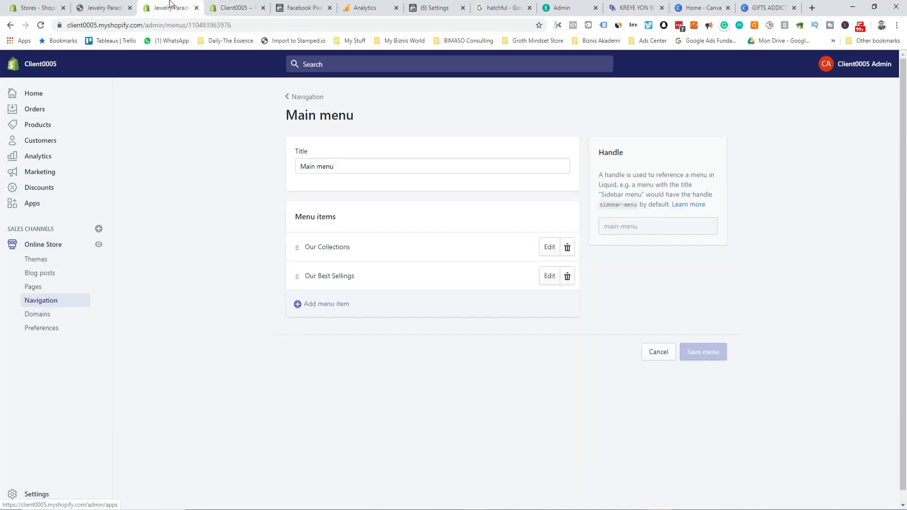
pyautogui.click(44, 314)
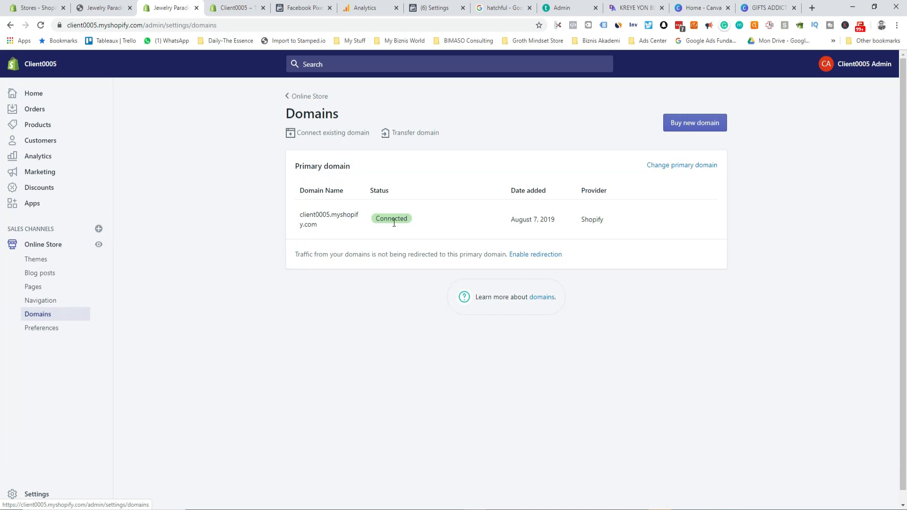
pyautogui.click(33, 328)
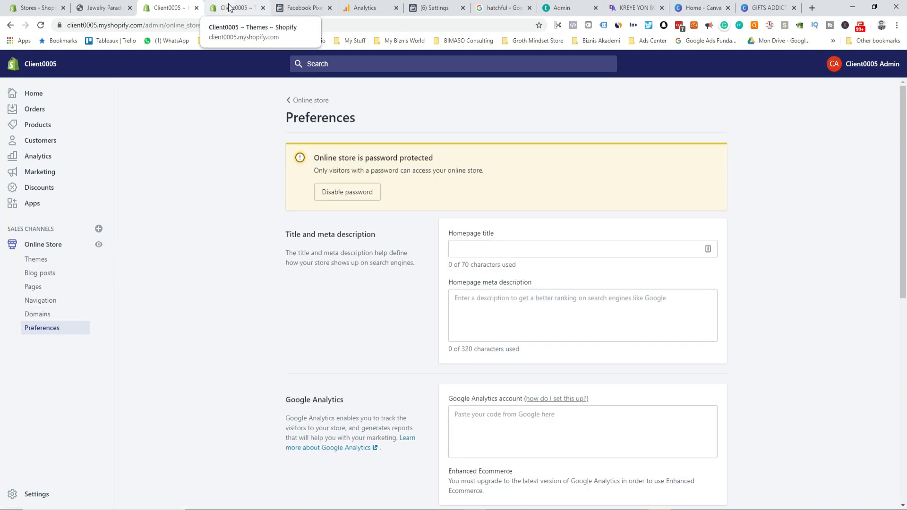
pyautogui.click(229, 7)
pyautogui.click(657, 329)
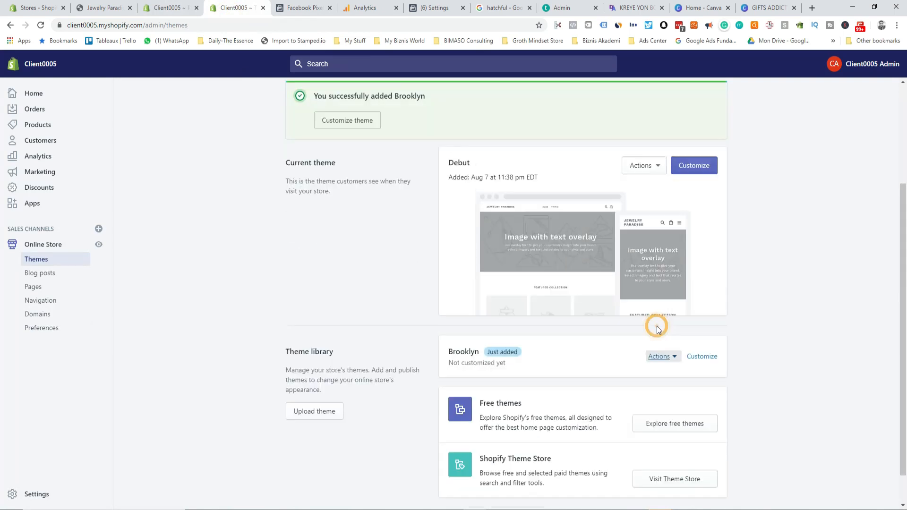
# Step: Publish Brooklyn in place of Debut and open it in the theme editor
pyautogui.click(660, 357)
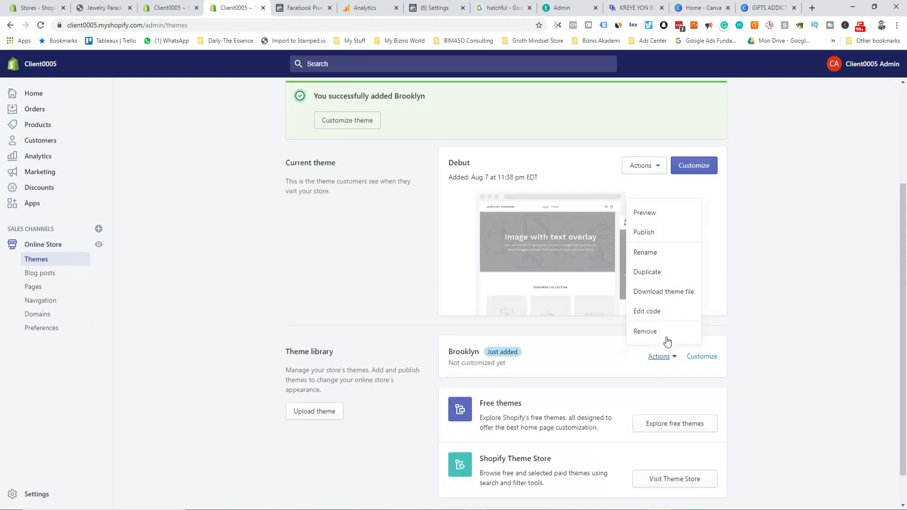
pyautogui.click(651, 233)
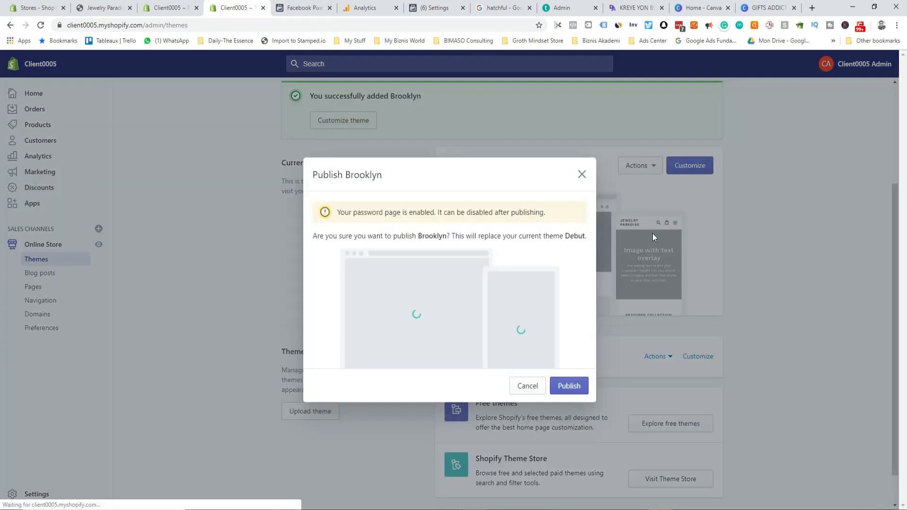
pyautogui.click(577, 392)
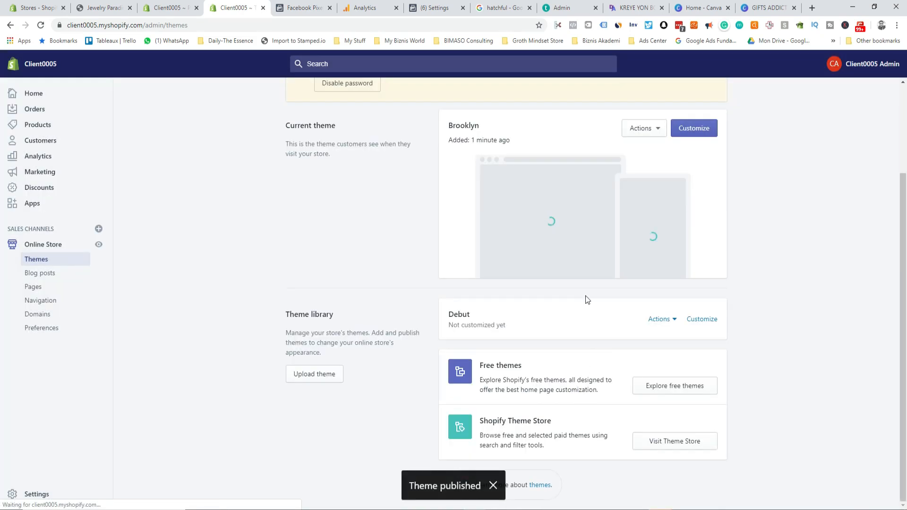
pyautogui.scroll(3, 493, 368)
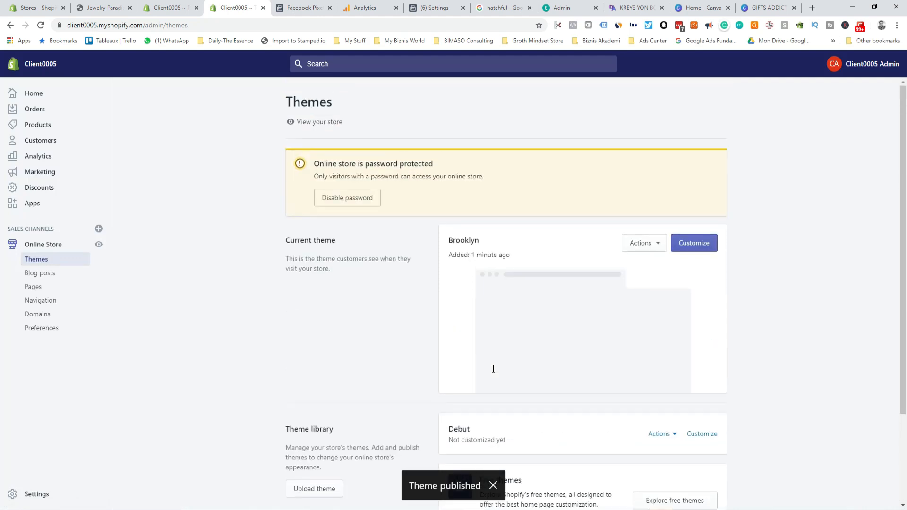
pyautogui.click(687, 242)
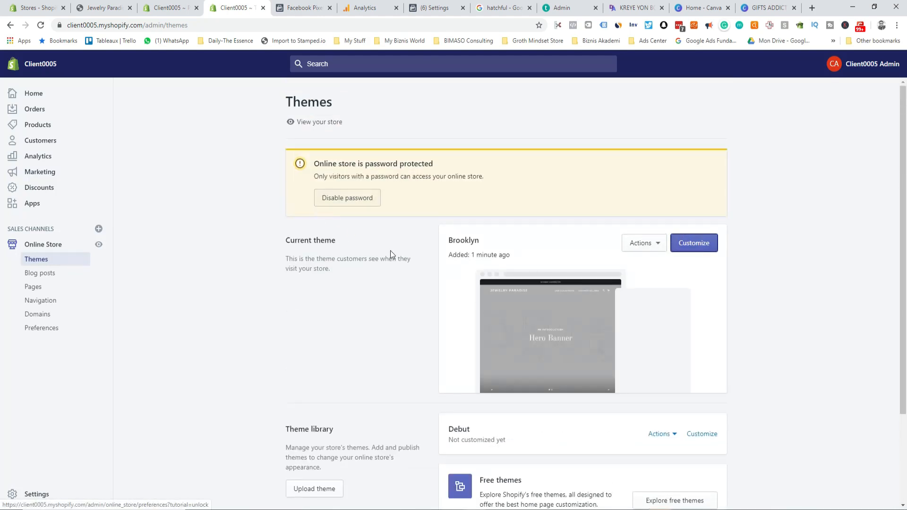
pyautogui.click(695, 244)
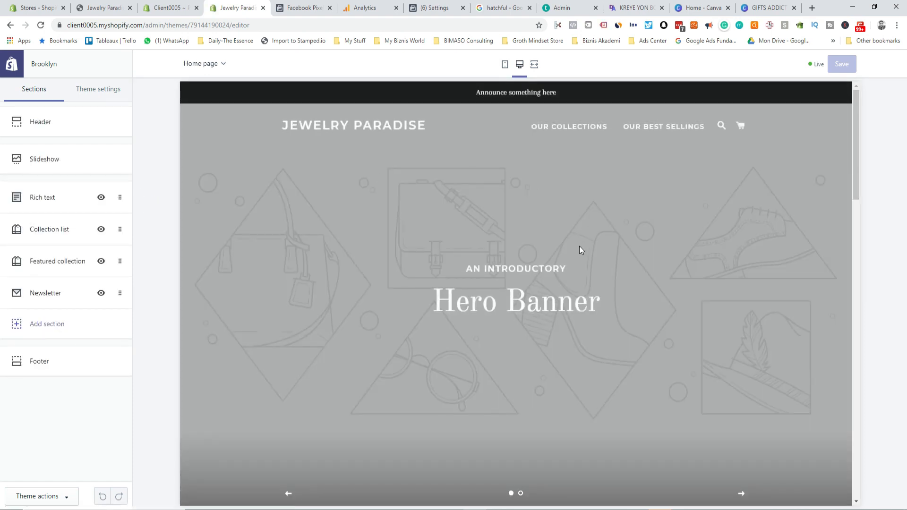
# Step: Inspect the Header section's empty logo image picker without choosing one, then go to the Hatchful results
pyautogui.scroll(-10, 581, 250)
pyautogui.scroll(-5, 547, 389)
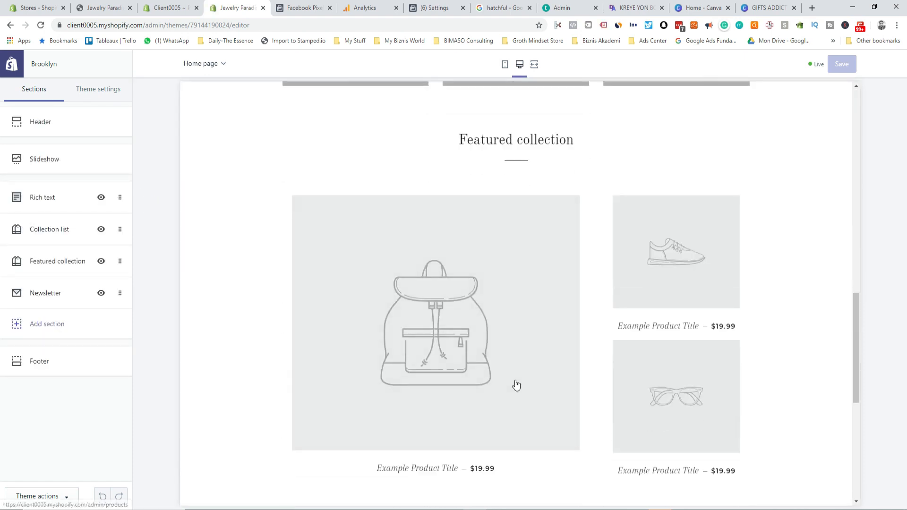
pyautogui.scroll(7, 513, 385)
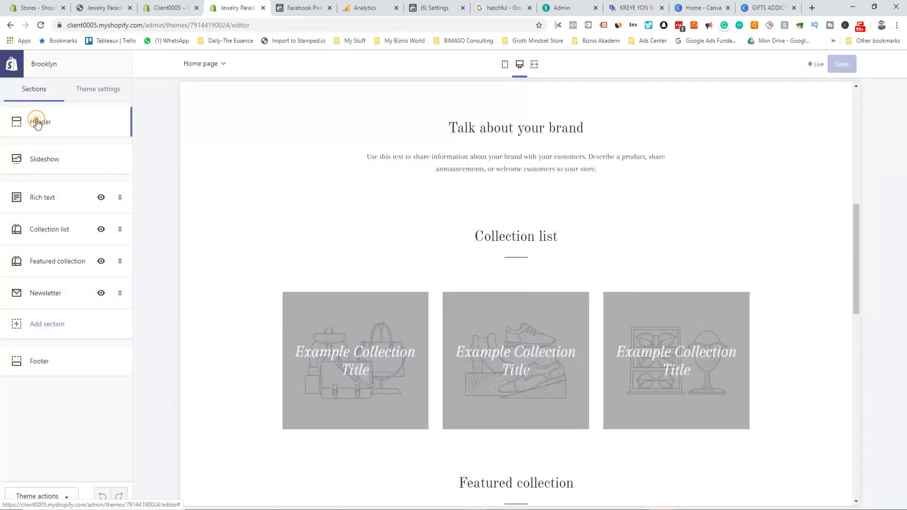
pyautogui.click(36, 121)
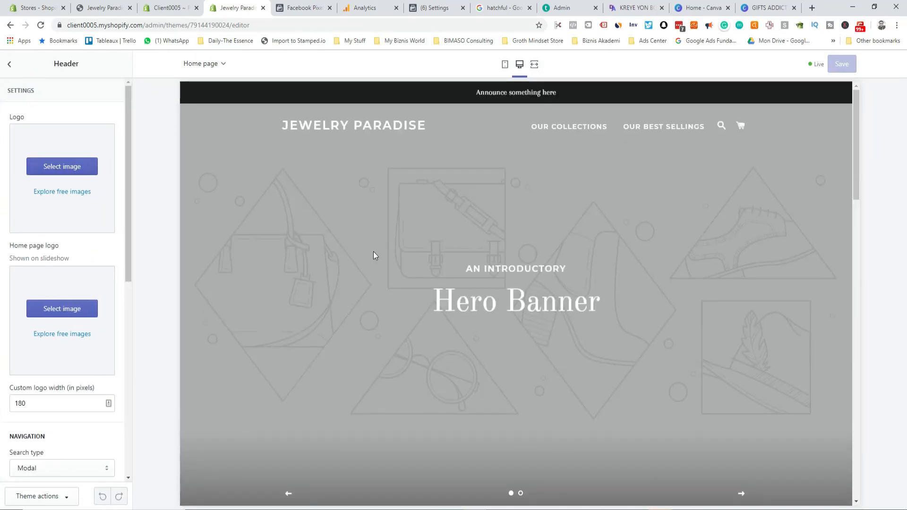
pyautogui.click(47, 168)
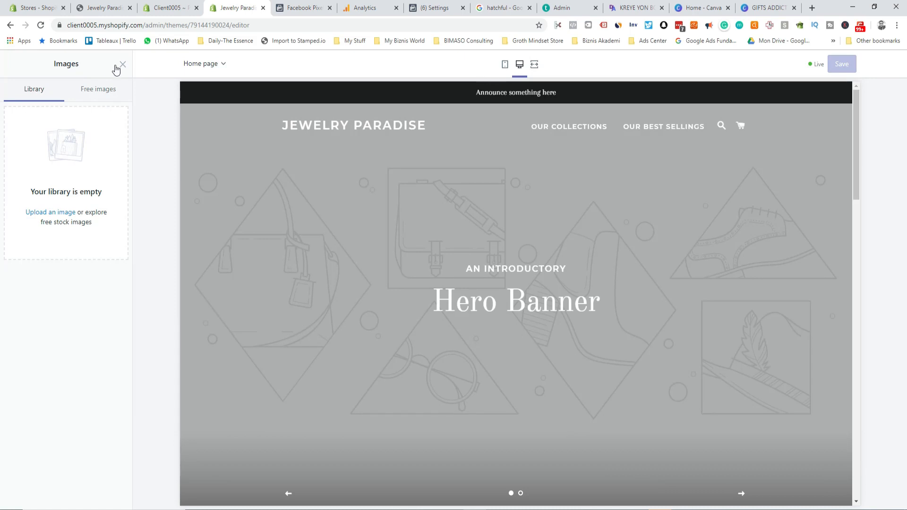
pyautogui.click(121, 64)
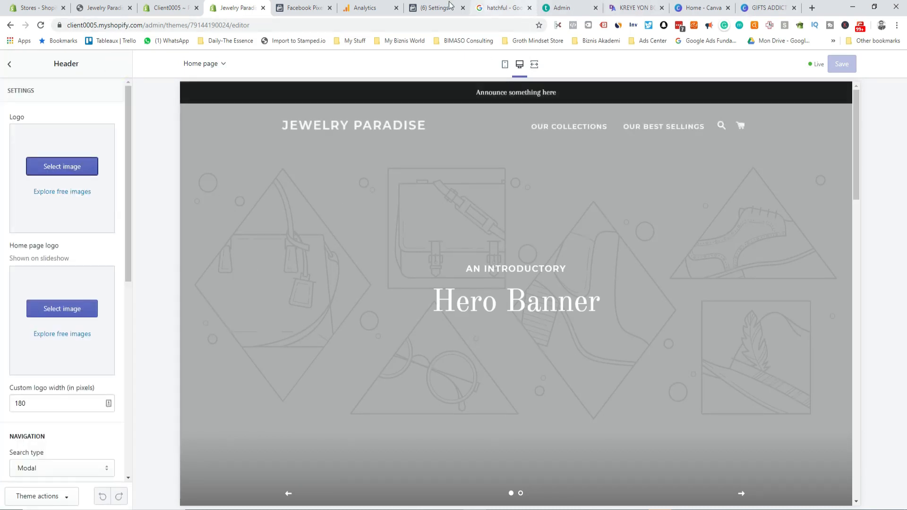
pyautogui.click(501, 8)
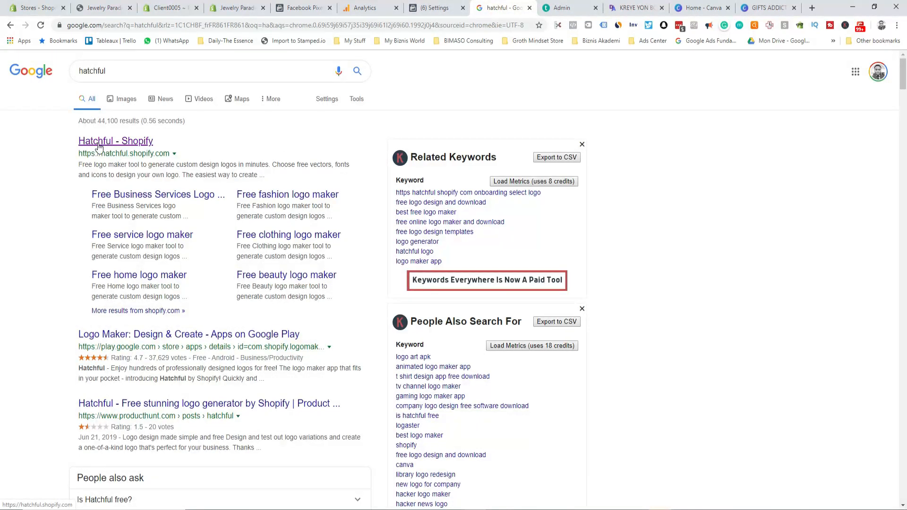
# Step: Open the Hatchful logo maker from the search results and sign in with the saved account
pyautogui.click(137, 141)
pyautogui.click(137, 140)
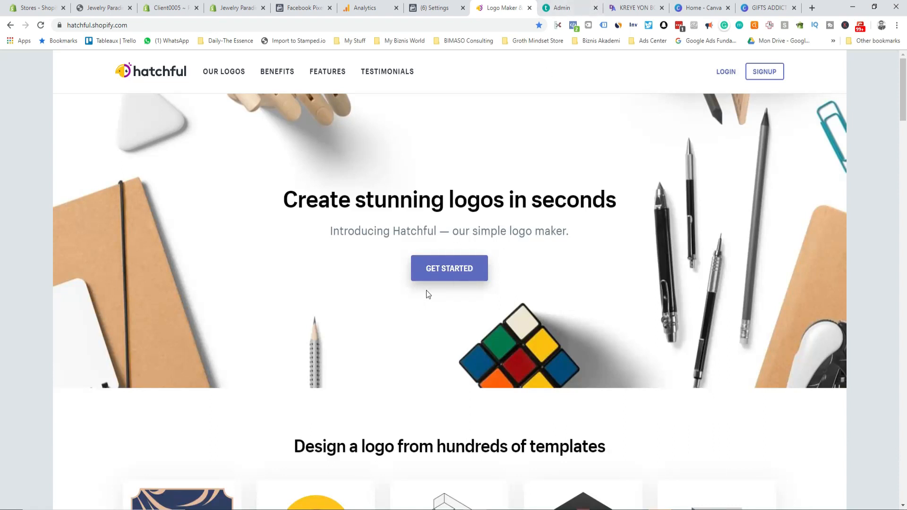
pyautogui.scroll(-1, 442, 333)
pyautogui.scroll(-4, 441, 335)
pyautogui.scroll(4, 442, 335)
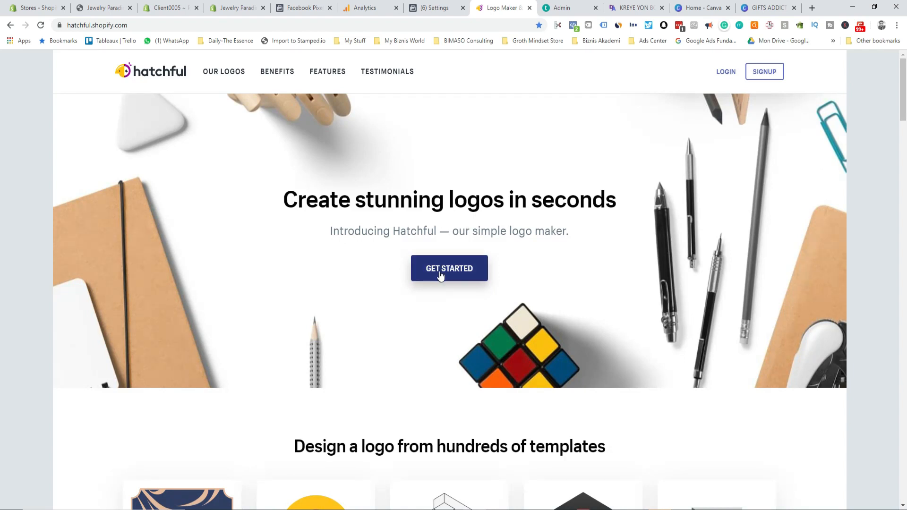
pyautogui.click(723, 75)
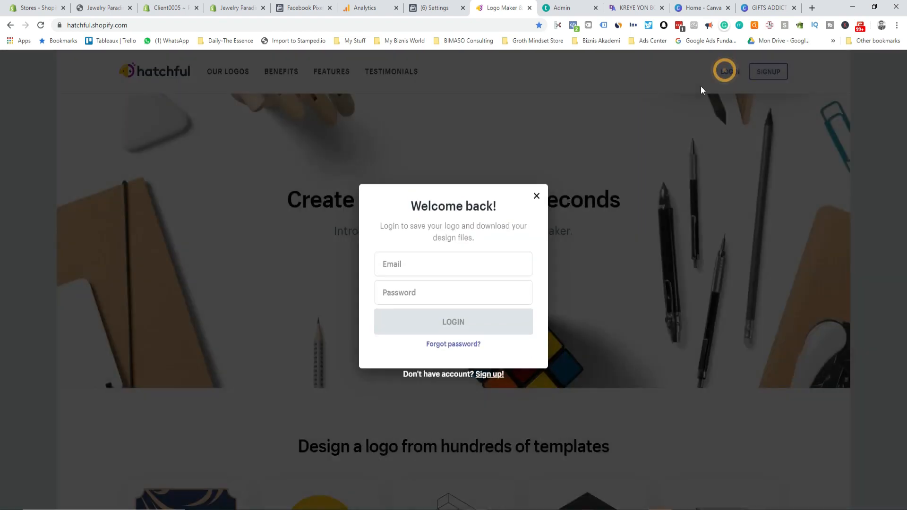
pyautogui.click(438, 316)
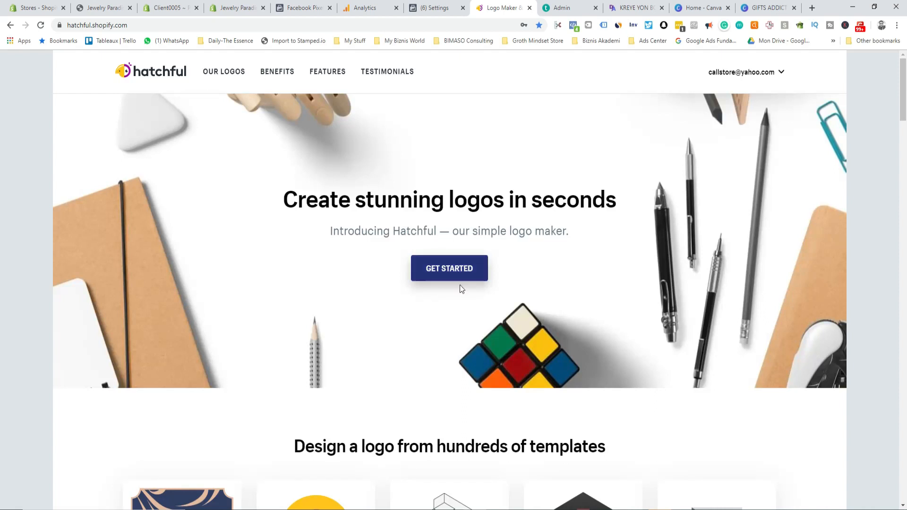
# Step: Start a new Hatchful logo, then close the Hatchful tab and confirm leaving
pyautogui.click(450, 275)
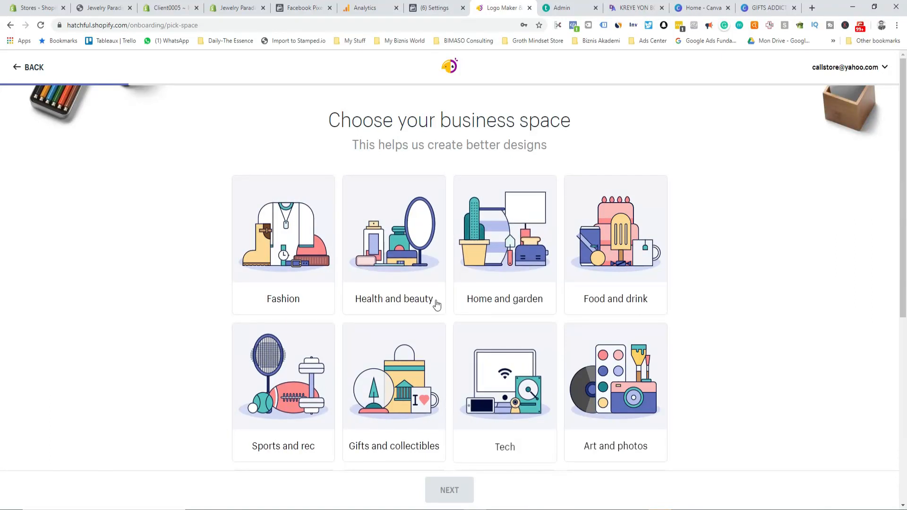
pyautogui.scroll(-4, 426, 349)
pyautogui.scroll(5, 388, 376)
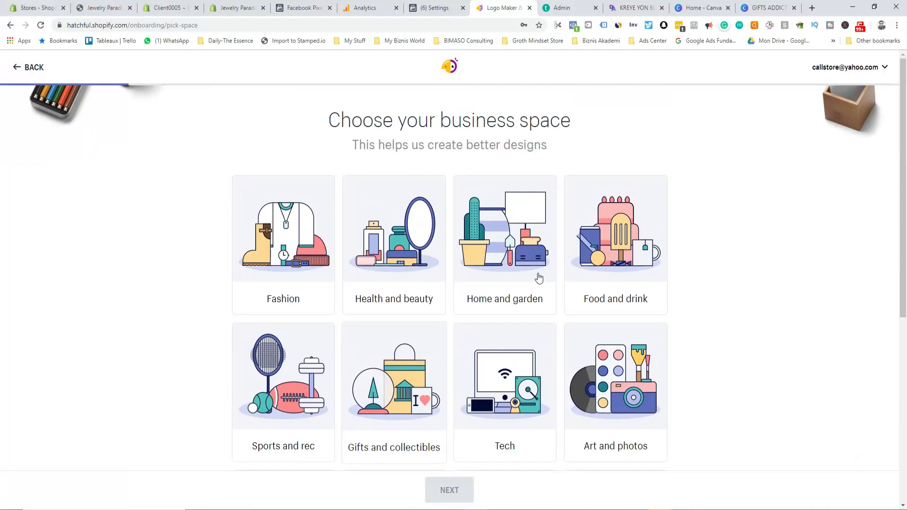
pyautogui.click(529, 8)
pyautogui.click(503, 82)
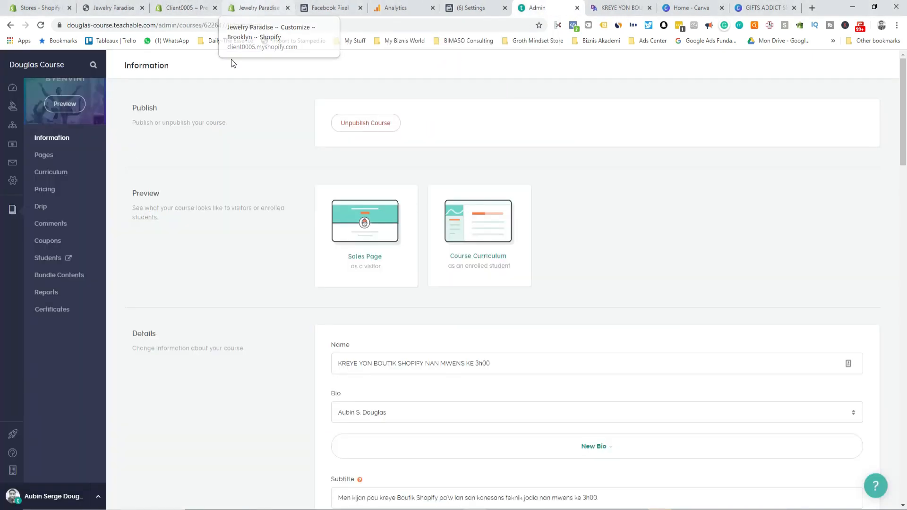
# Step: Return to the theme editor's header logo picker and cancel the computer upload dialog
pyautogui.click(187, 9)
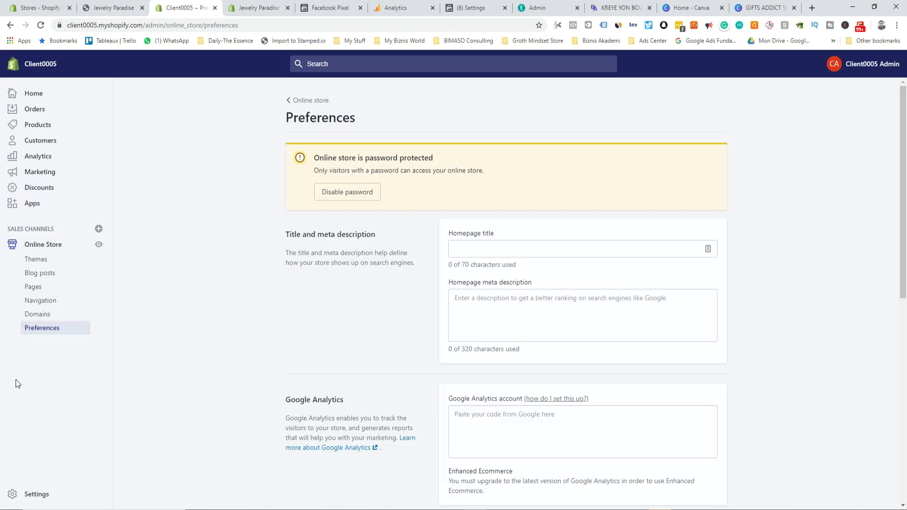
pyautogui.click(247, 9)
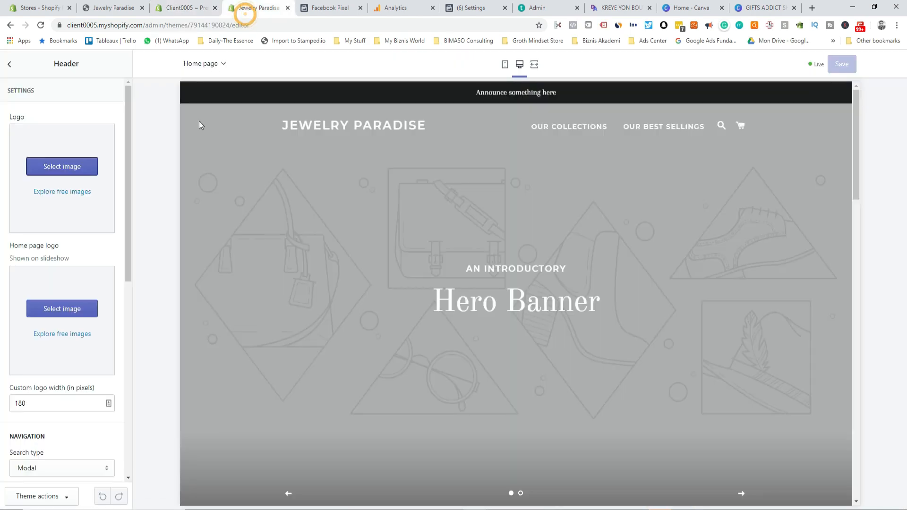
pyautogui.click(56, 168)
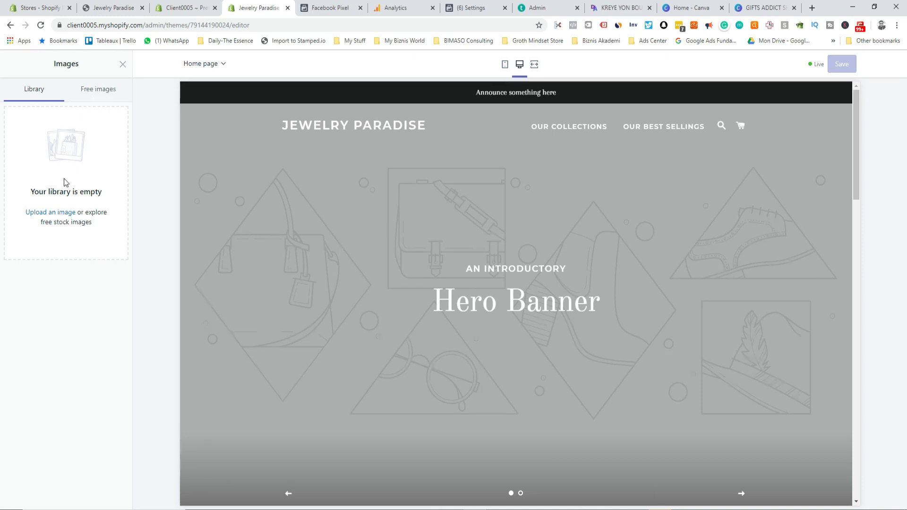
pyautogui.click(60, 212)
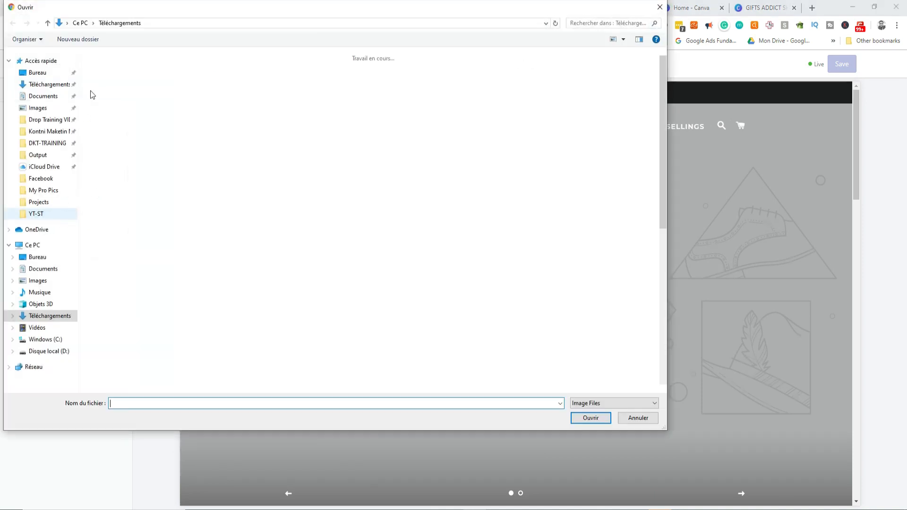
pyautogui.scroll(-15, 283, 237)
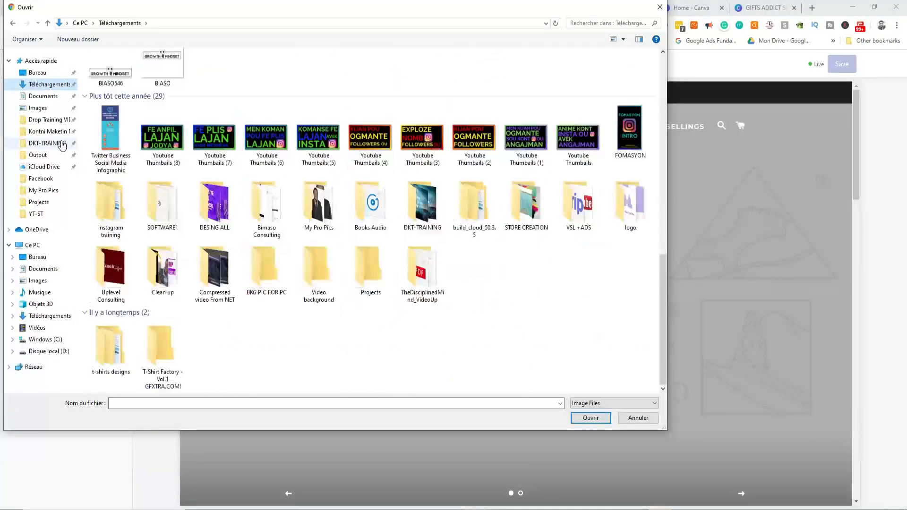
pyautogui.click(660, 7)
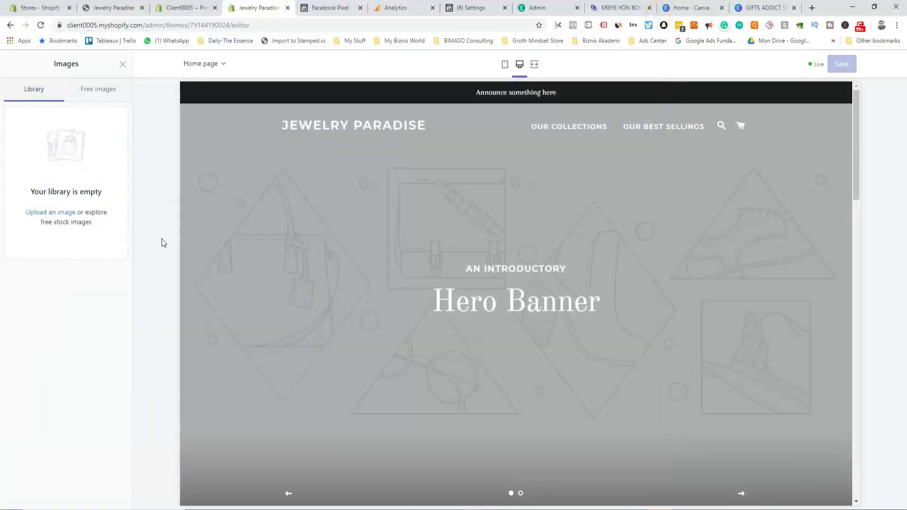
# Step: Browse the BFCM category of Shopify's free stock images, then open a new browser tab
pyautogui.click(101, 91)
pyautogui.click(58, 183)
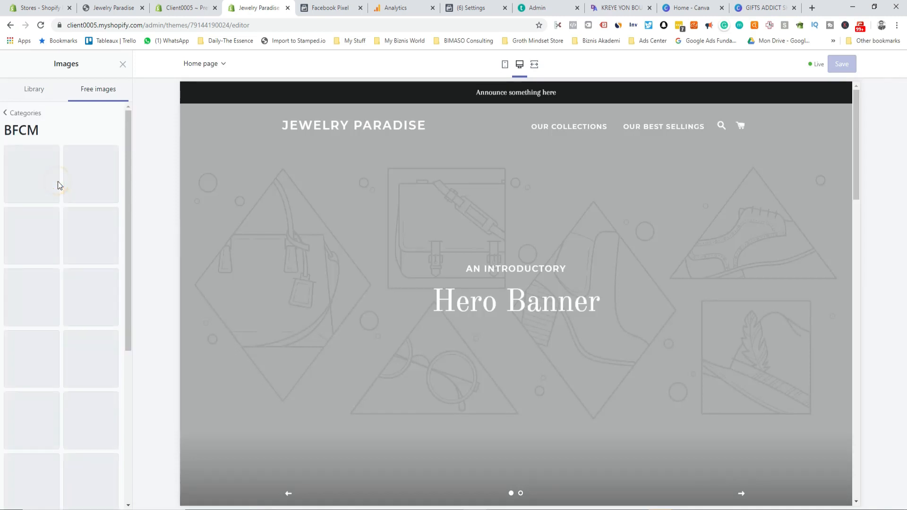
pyautogui.scroll(-9, 77, 302)
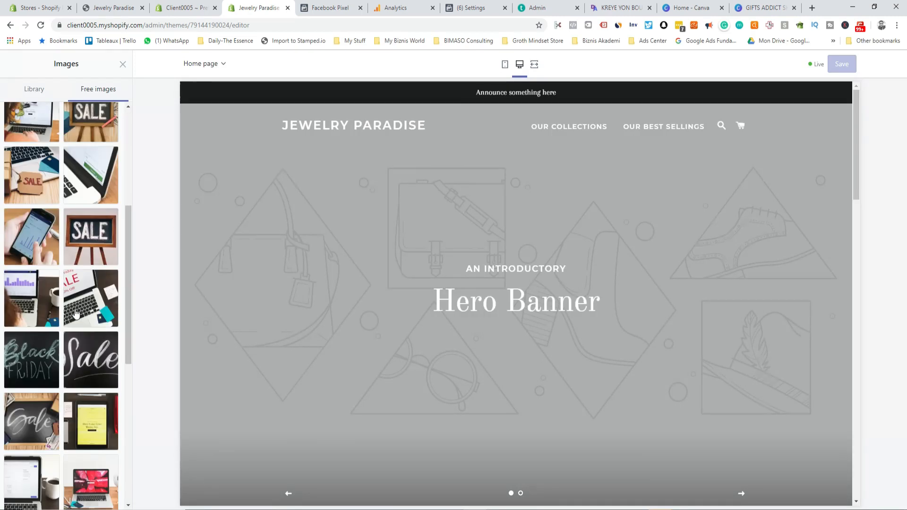
pyautogui.scroll(-3, 76, 313)
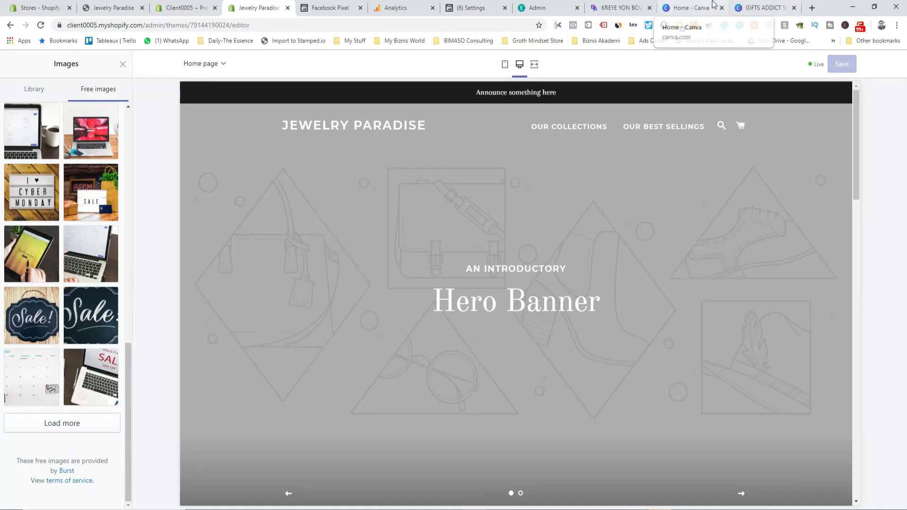
pyautogui.click(811, 8)
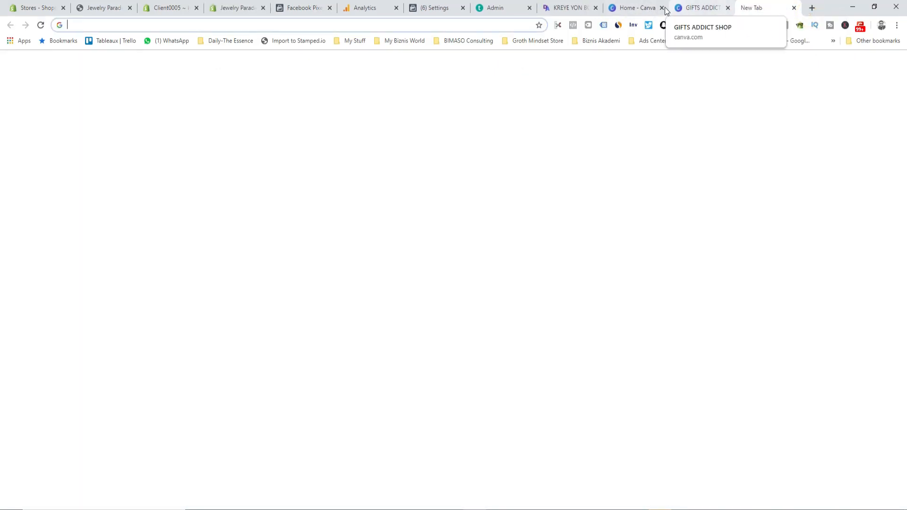
# Step: Open the 'gifts' Canva design, duplicate its page, and delete the GIFTS ADDICT logo from Page 1
pyautogui.click(635, 7)
pyautogui.scroll(11, 359, 351)
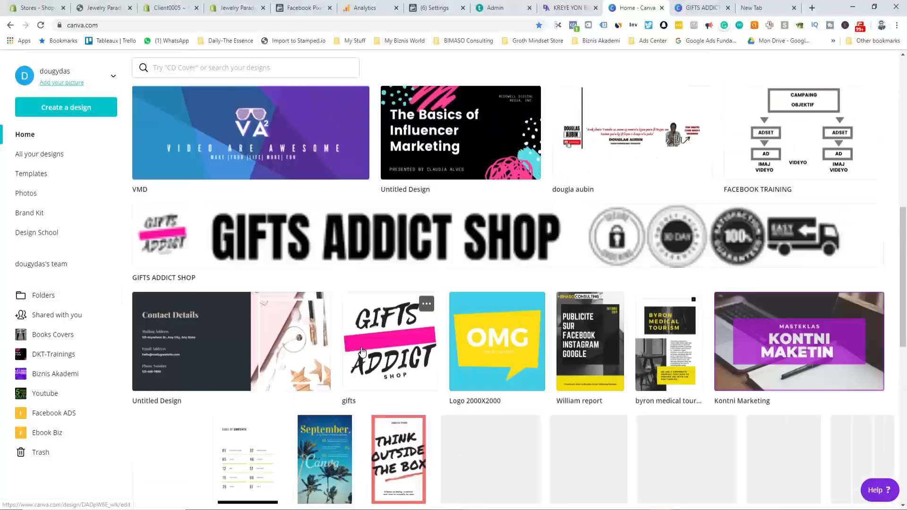
pyautogui.scroll(-12, 376, 356)
pyautogui.click(393, 258)
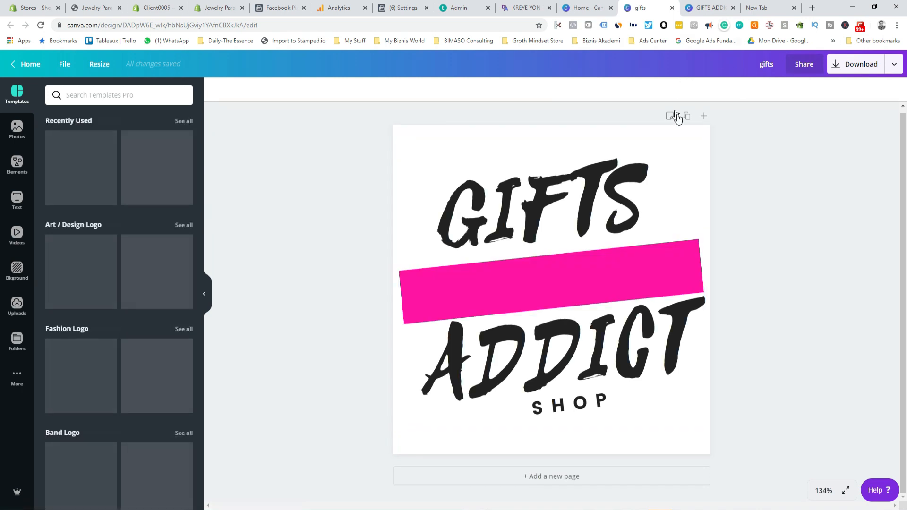
pyautogui.click(686, 117)
pyautogui.scroll(1, 342, 193)
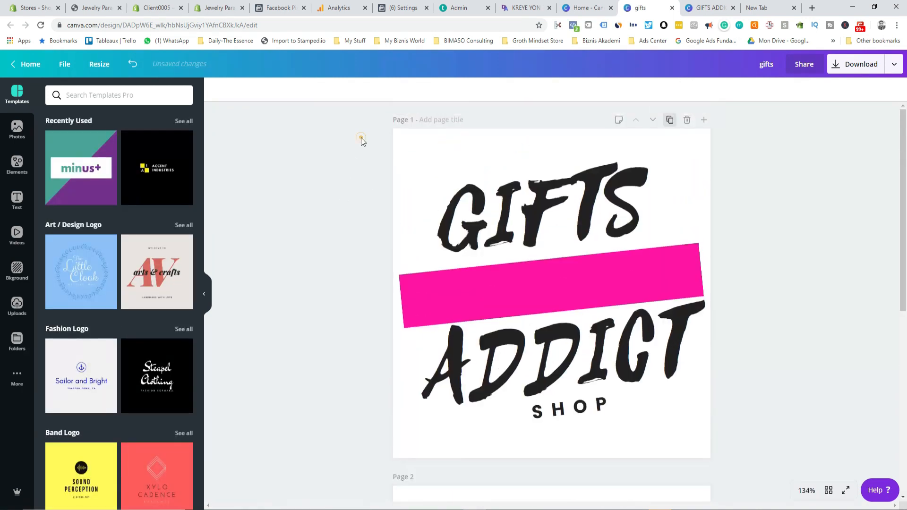
pyautogui.click(646, 378)
pyautogui.press('Delete')
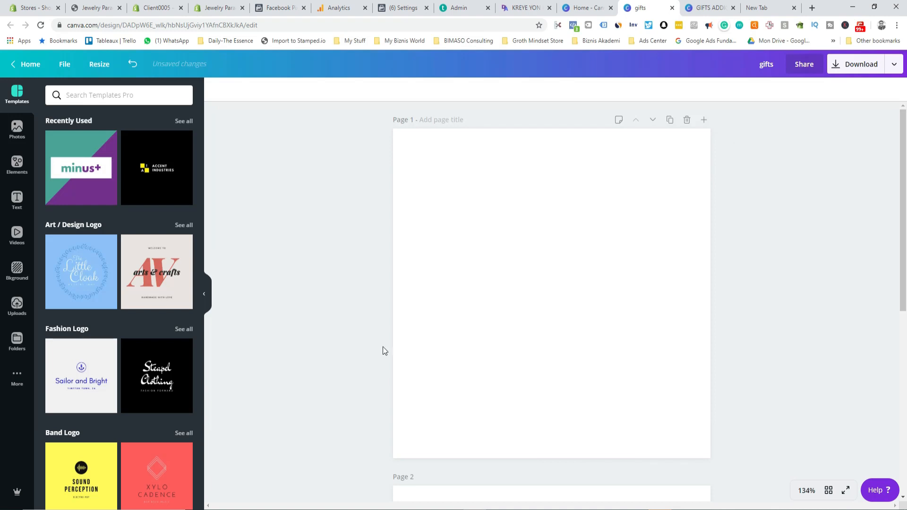
# Step: Scroll the Templates panel to Cafe Logo and apply the Coffee Folks template to Page 1
pyautogui.scroll(-2, 86, 354)
pyautogui.scroll(-10, 86, 353)
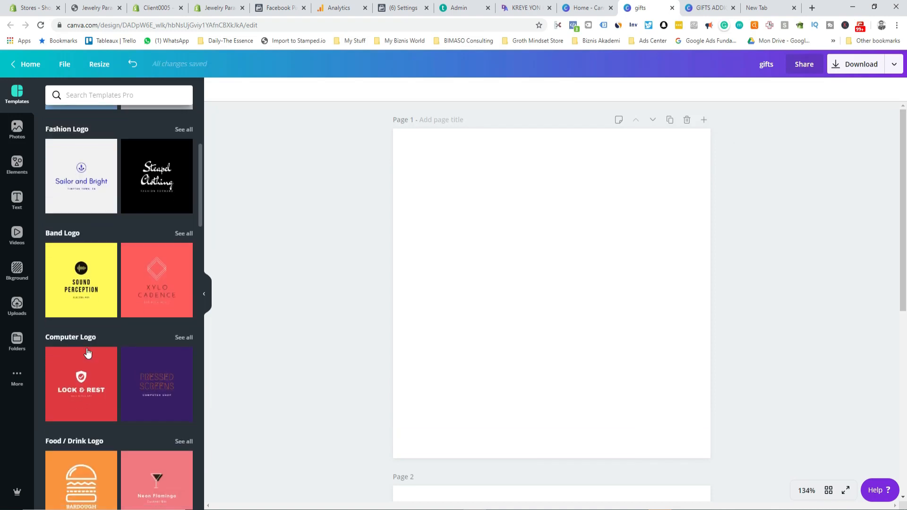
pyautogui.scroll(-4, 94, 354)
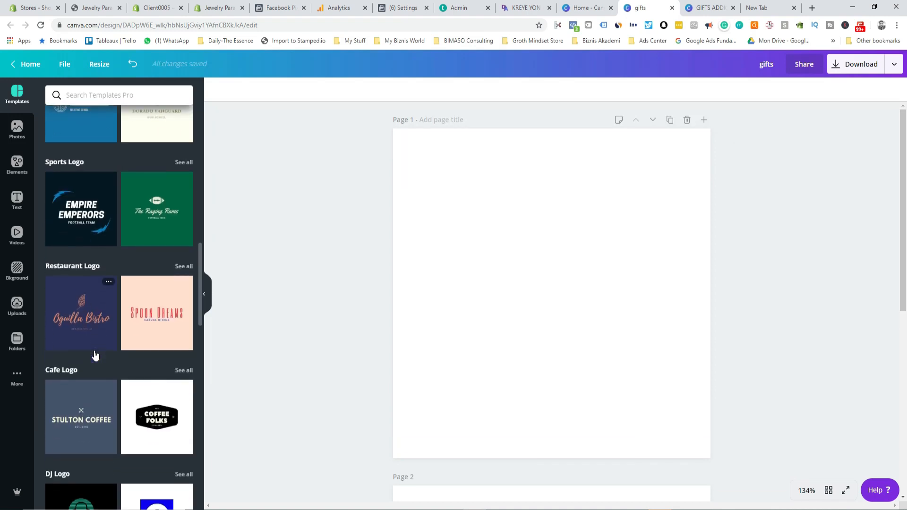
pyautogui.scroll(-4, 96, 353)
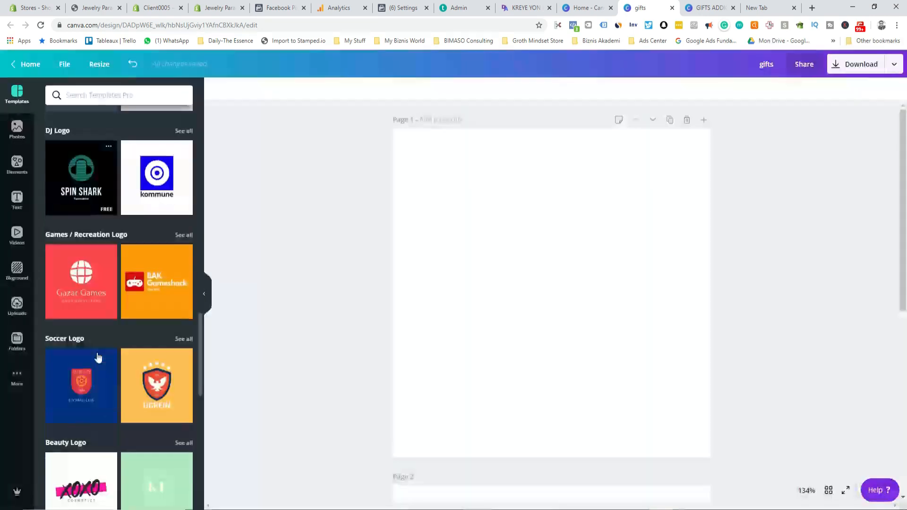
pyautogui.scroll(6, 99, 353)
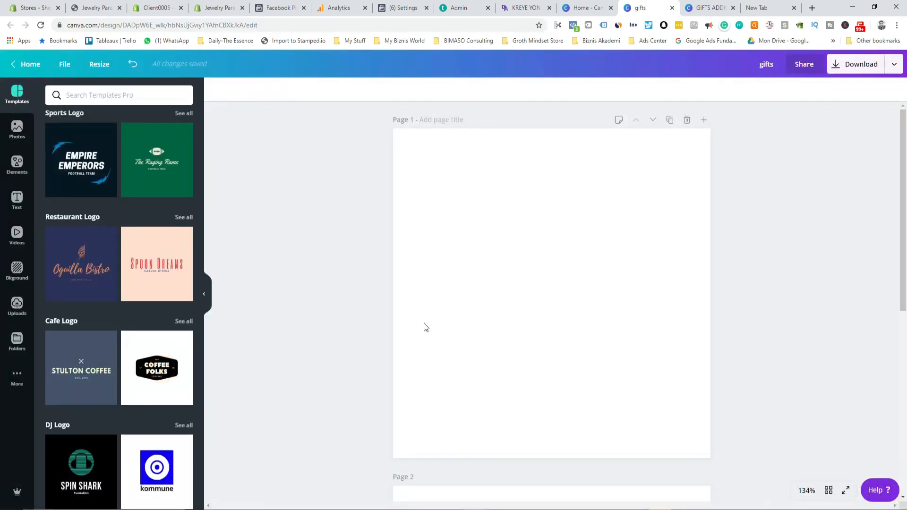
pyautogui.click(157, 367)
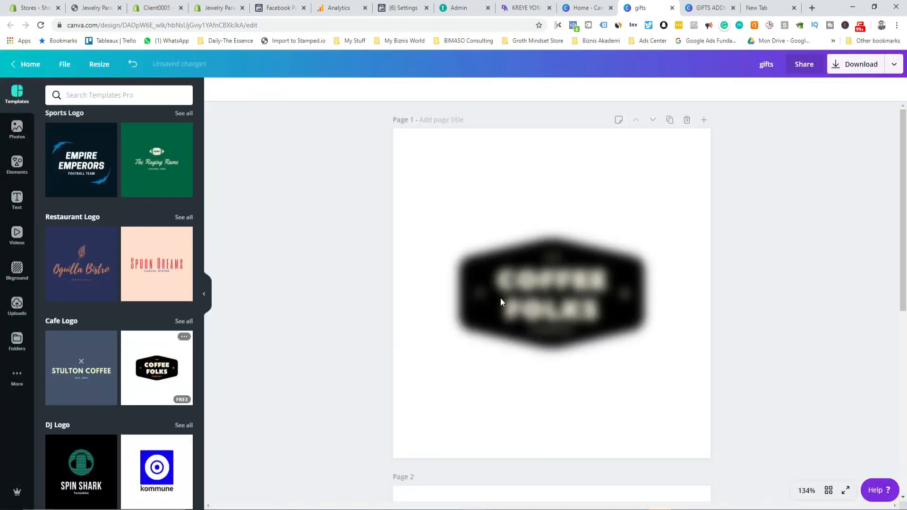
# Step: Retype the COFFEE FOLKS title as JEWELRY on one line and PARADISE on the next
pyautogui.click(538, 285)
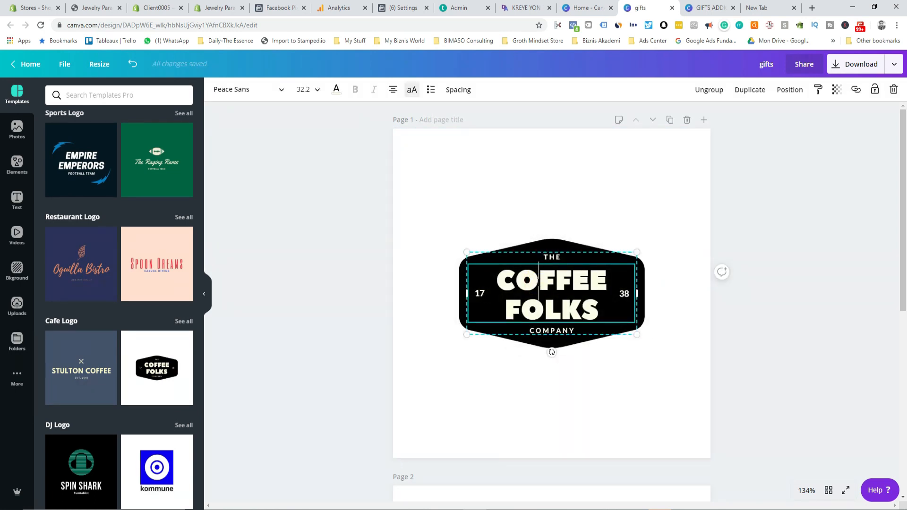
pyautogui.doubleClick(538, 280)
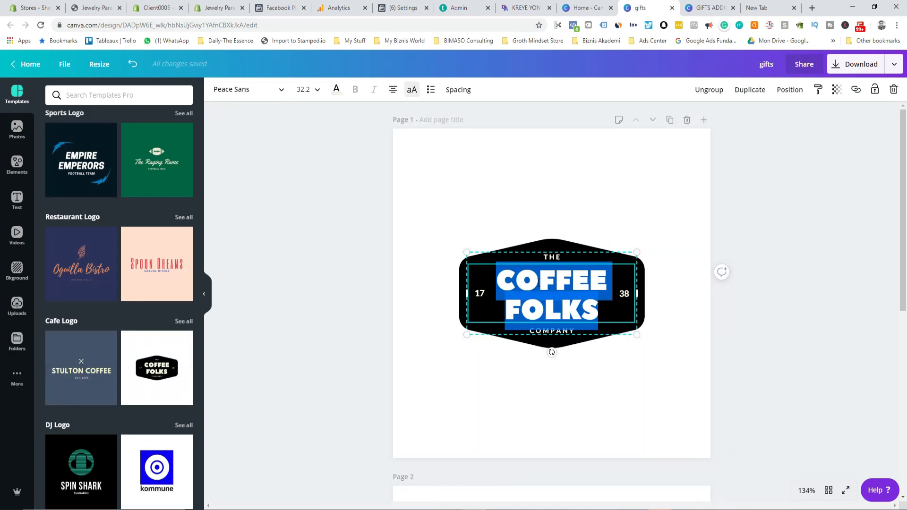
pyautogui.write('JEWELRU')
pyautogui.press('BackSpace')
pyautogui.write('Y')
pyautogui.press('Return')
pyautogui.write('PARADISE')
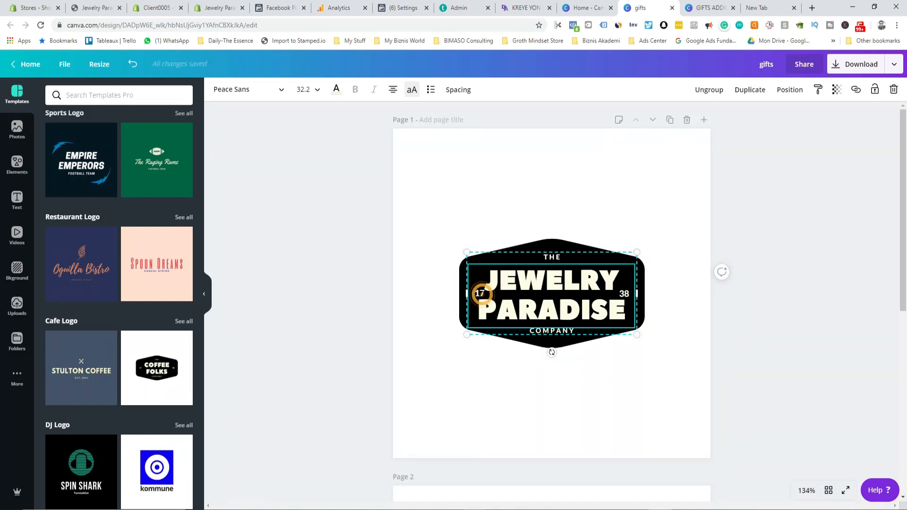
pyautogui.press('Escape')
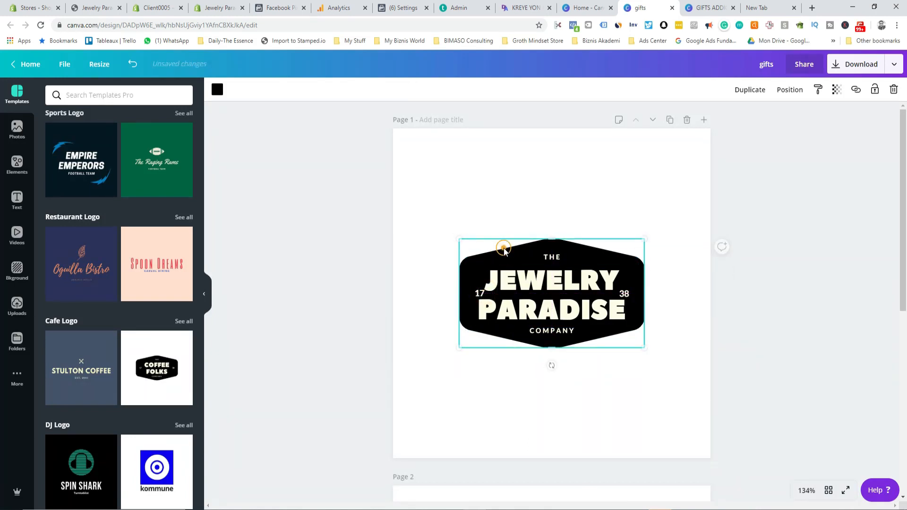
# Step: Change COMPANY to SHOP and delete the 38 and 17 numbers from the badge
pyautogui.click(570, 329)
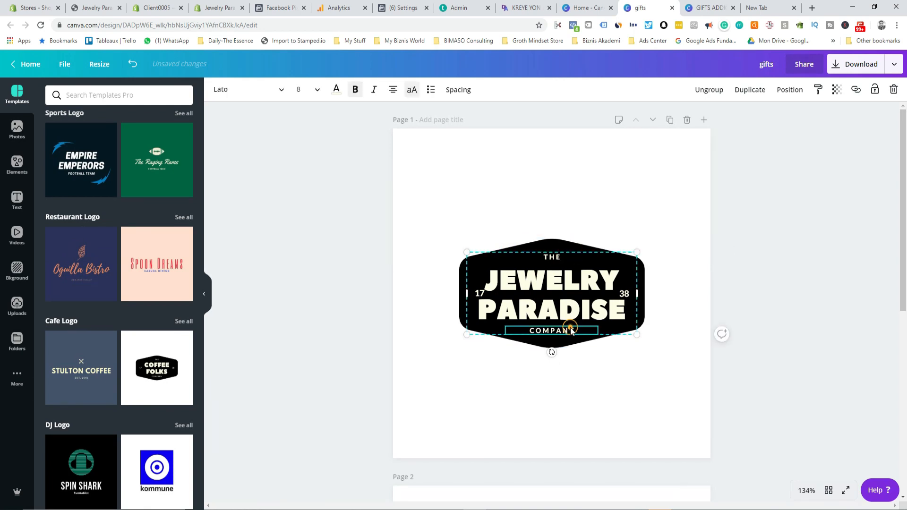
pyautogui.write('SHOP')
pyautogui.click(671, 279)
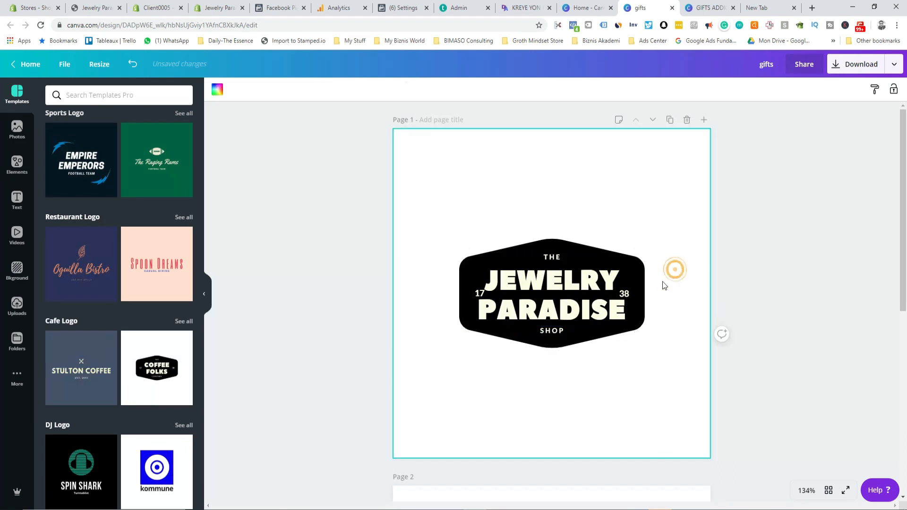
pyautogui.click(623, 295)
pyautogui.doubleClick(624, 295)
pyautogui.click(479, 295)
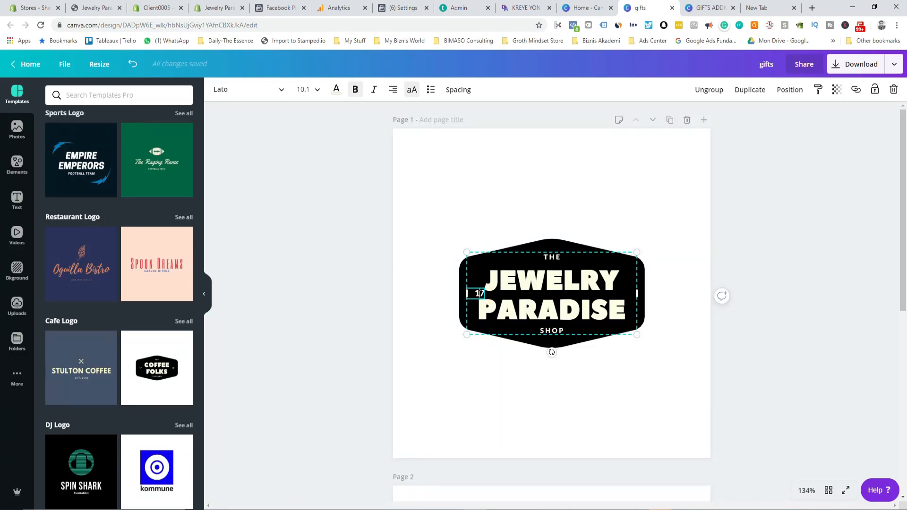
pyautogui.press('BackSpace')
pyautogui.click(679, 200)
# Step: Select the whole JEWELRY PARADISE badge, enlarge it to span most of the page, and centre it
pyautogui.moveTo(427, 216); pyautogui.dragTo(662, 378)
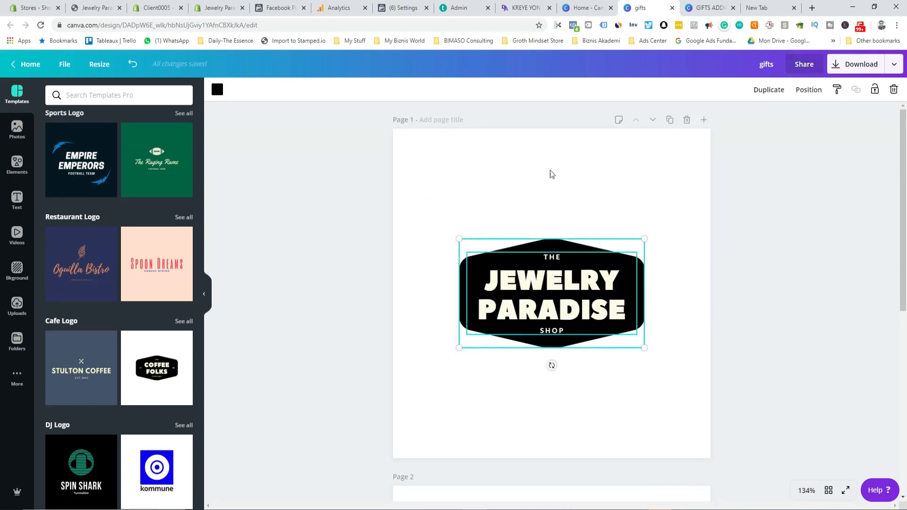
pyautogui.moveTo(458, 236); pyautogui.dragTo(374, 189)
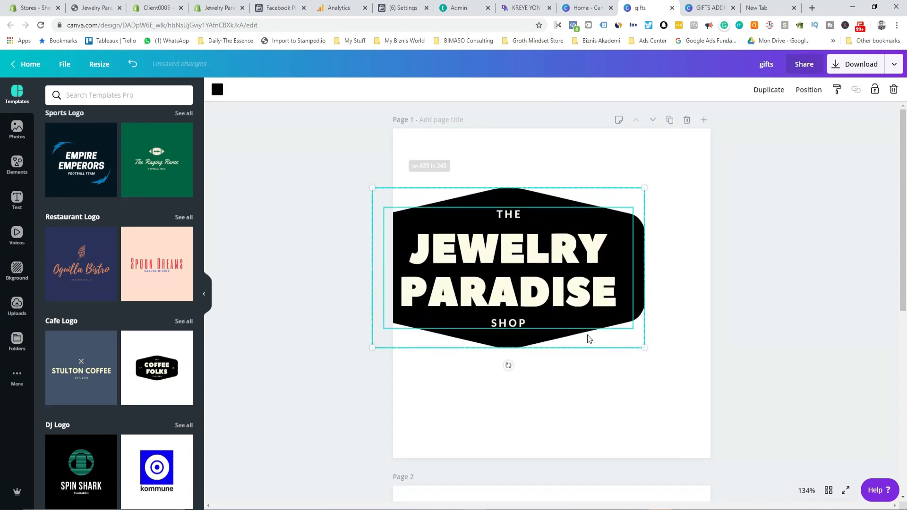
pyautogui.moveTo(641, 353); pyautogui.dragTo(684, 395)
pyautogui.moveTo(536, 285); pyautogui.dragTo(561, 294)
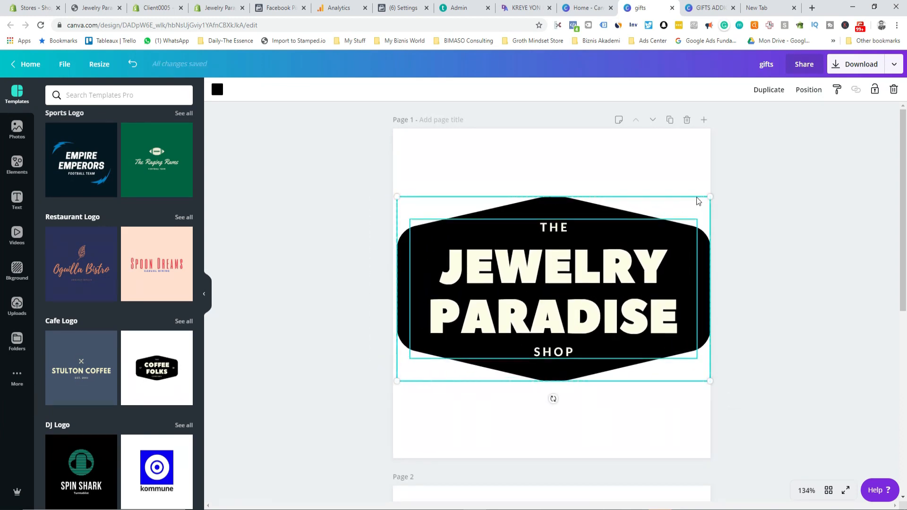
pyautogui.moveTo(710, 198); pyautogui.dragTo(682, 215)
pyautogui.moveTo(533, 258); pyautogui.dragTo(548, 254)
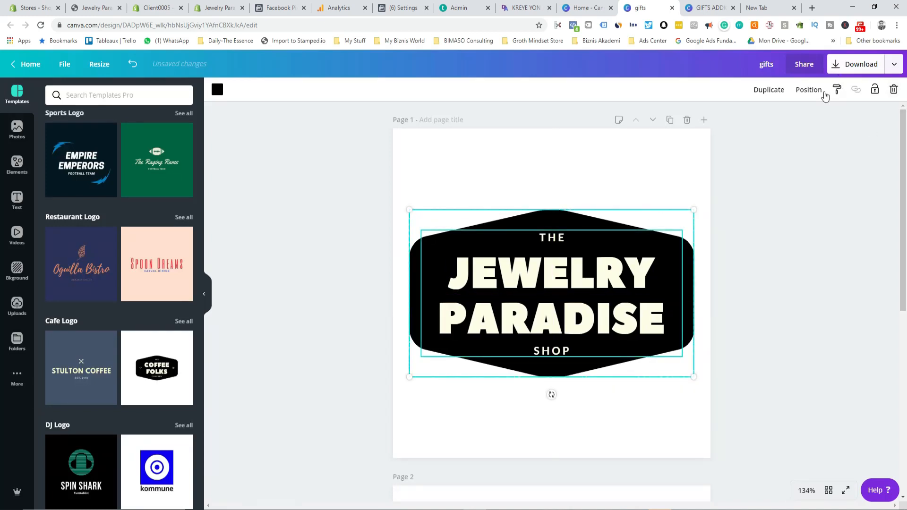
# Step: Download only Page 1 of the logo as a PNG with a transparent background
pyautogui.click(834, 65)
pyautogui.click(763, 178)
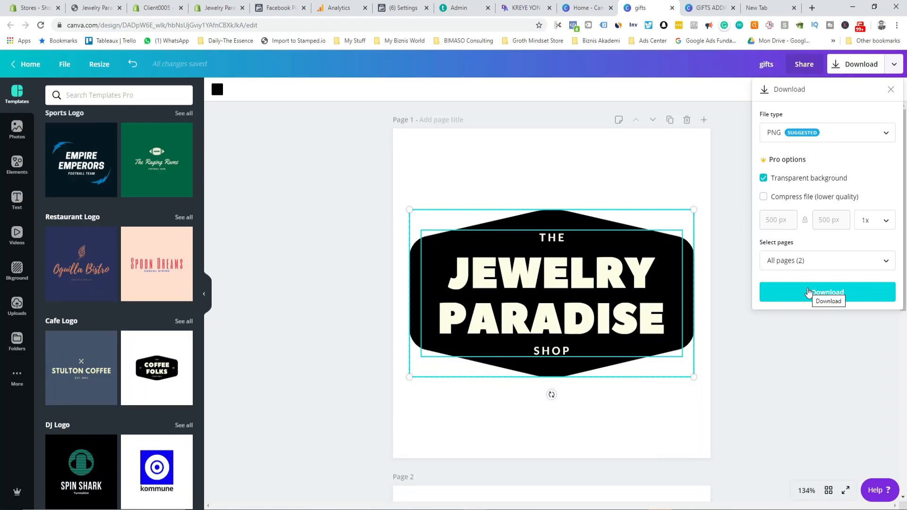
pyautogui.click(821, 261)
pyautogui.click(798, 314)
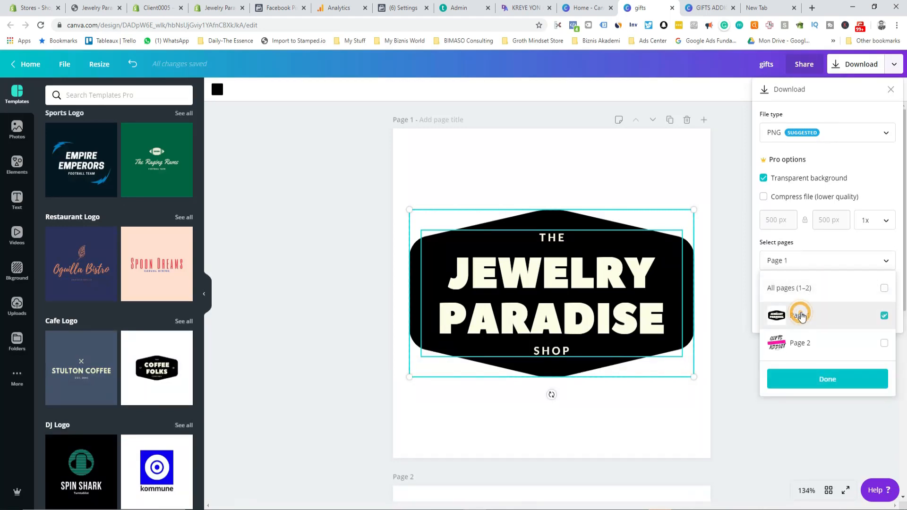
pyautogui.click(843, 392)
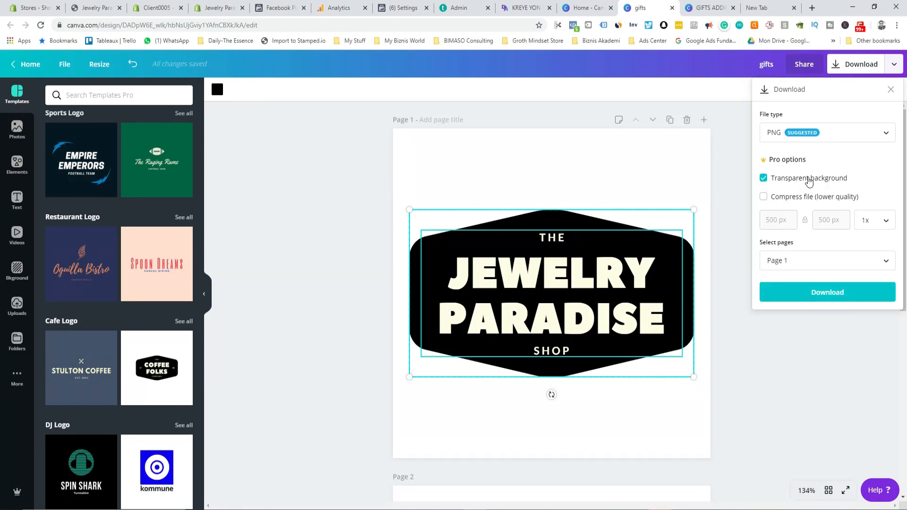
pyautogui.click(805, 293)
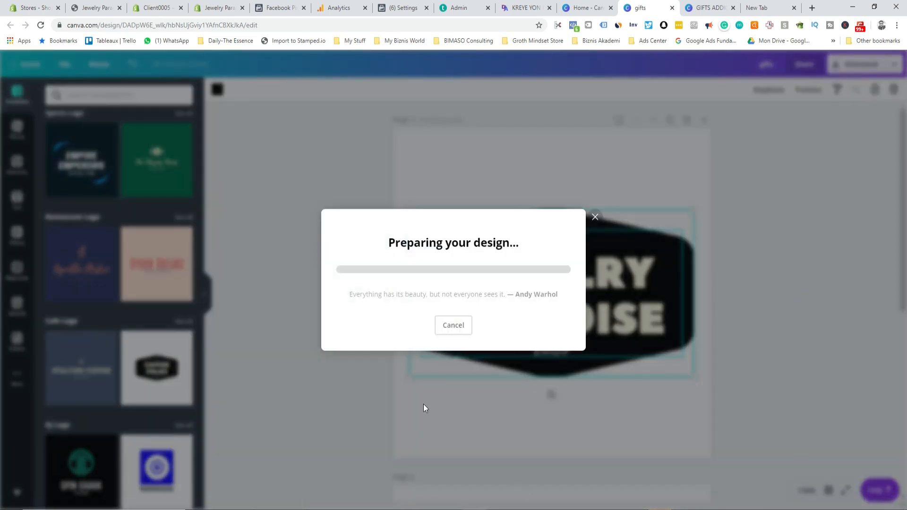
# Step: Upload gifts (2).png through the header's logo image picker and set it as the store logo
pyautogui.click(595, 137)
pyautogui.click(211, 9)
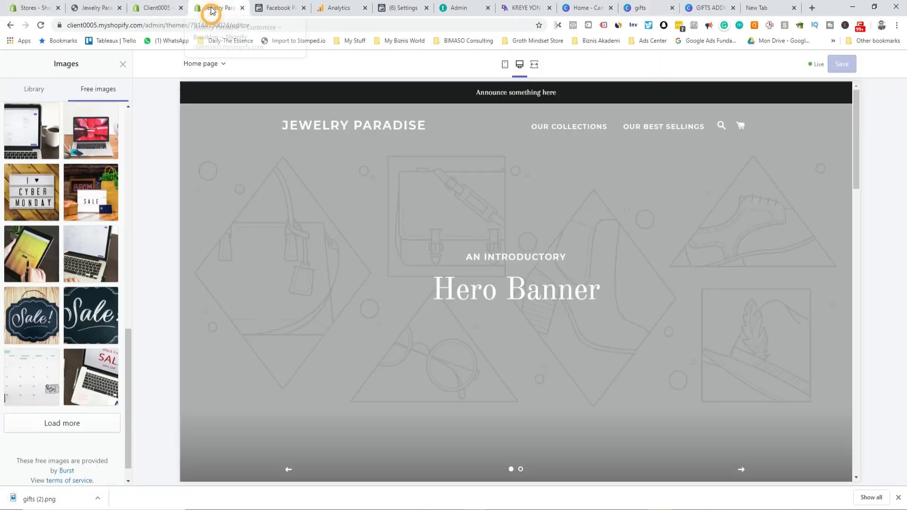
pyautogui.click(120, 68)
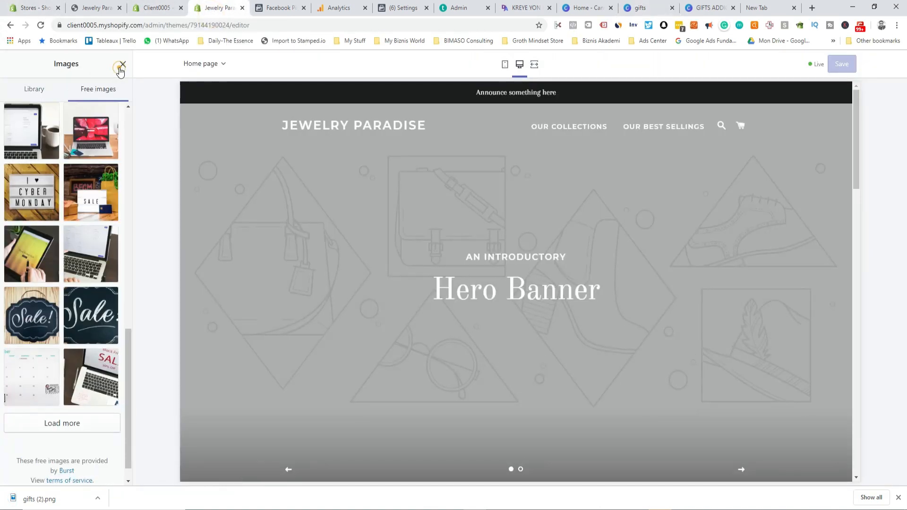
pyautogui.click(61, 167)
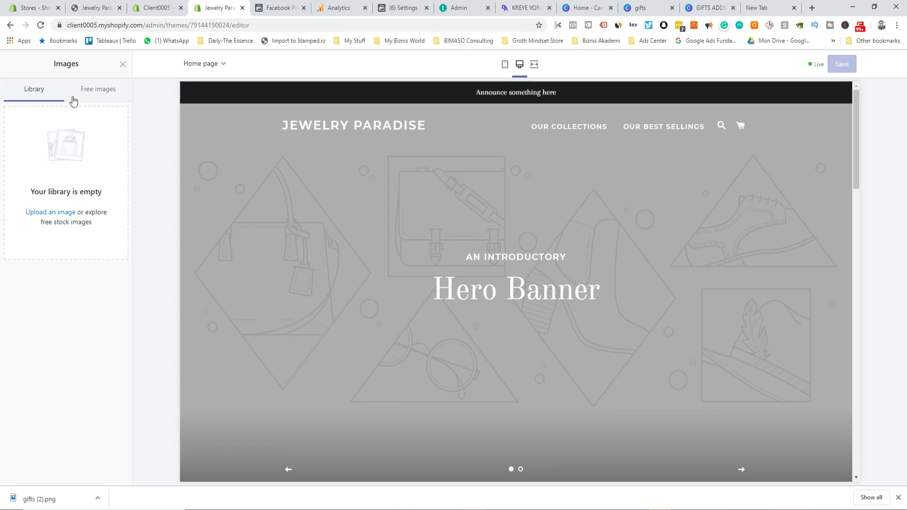
pyautogui.click(55, 212)
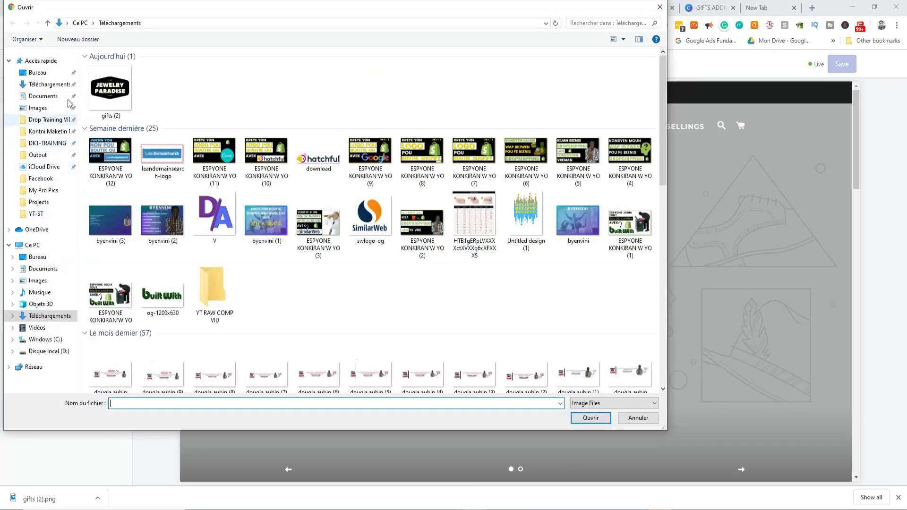
pyautogui.click(121, 88)
pyautogui.click(589, 418)
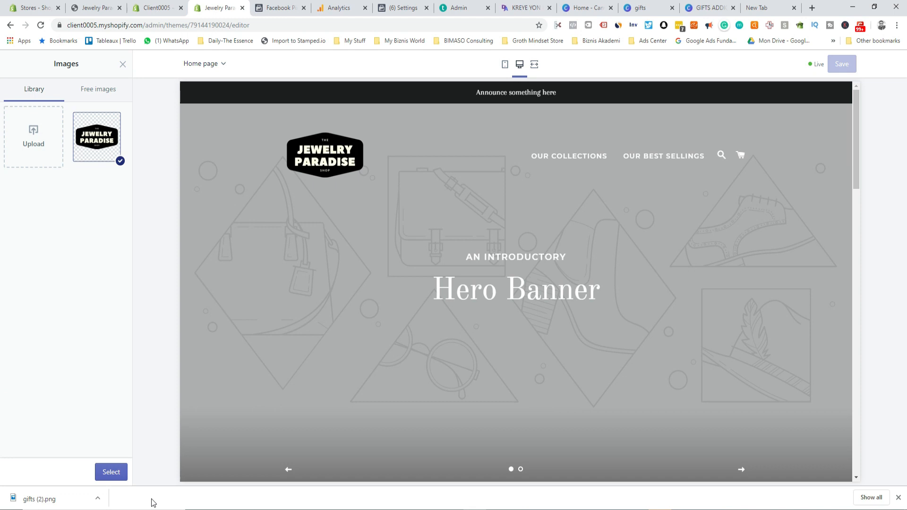
pyautogui.click(111, 471)
pyautogui.scroll(-10, 38, 382)
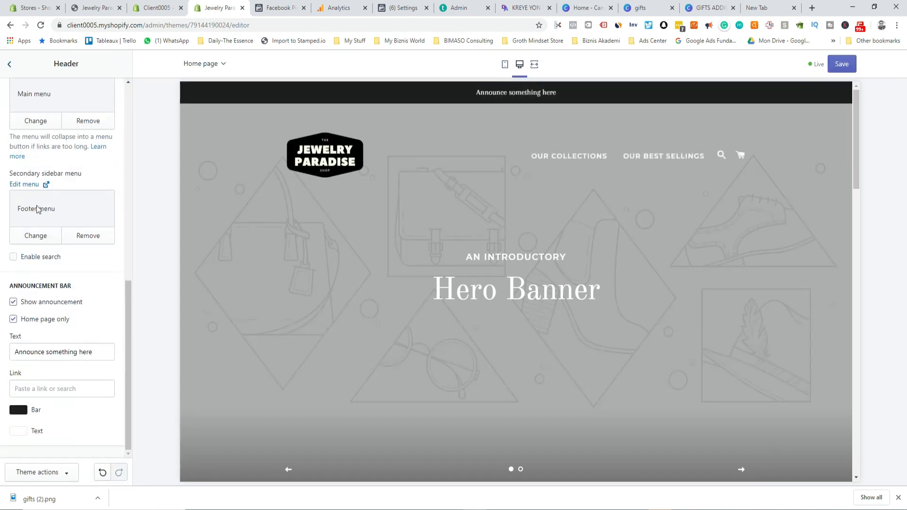
pyautogui.scroll(10, 19, 266)
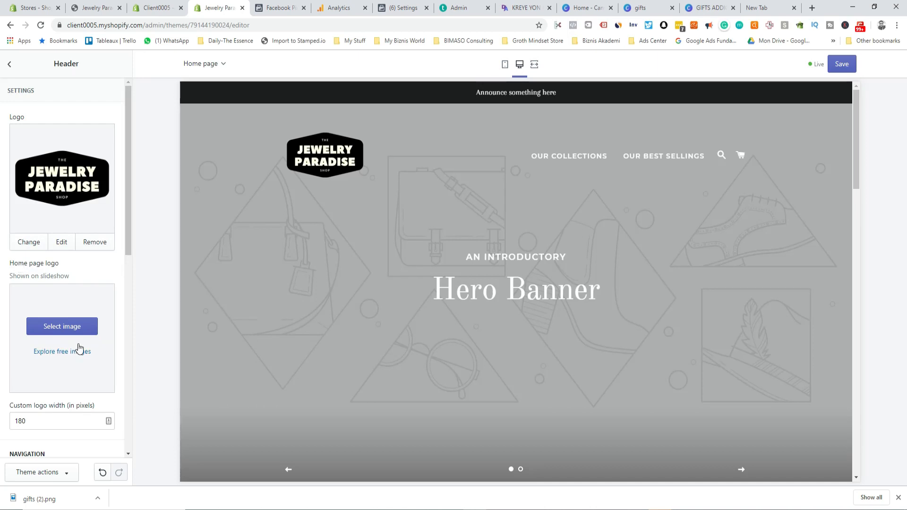
pyautogui.scroll(-4, 79, 349)
# Step: Open the Slideshow section and bring up the image picker for the first slide
pyautogui.click(11, 64)
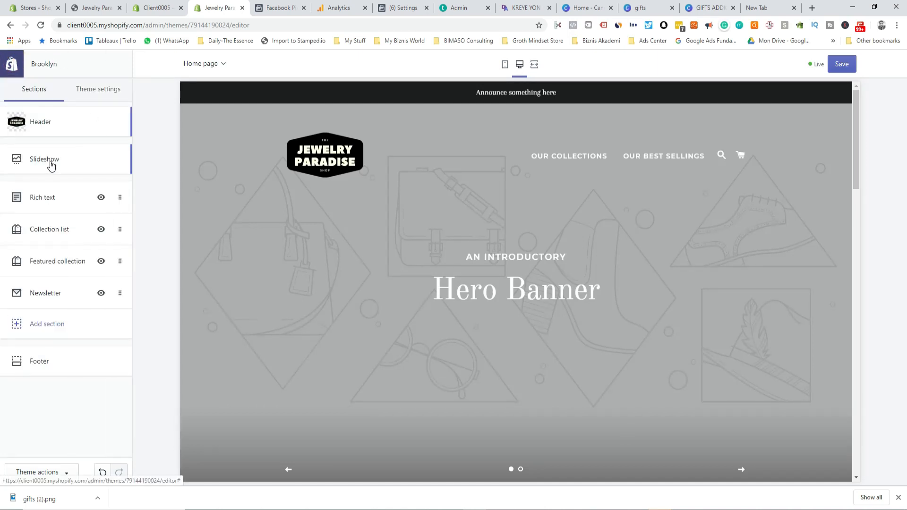
pyautogui.click(51, 160)
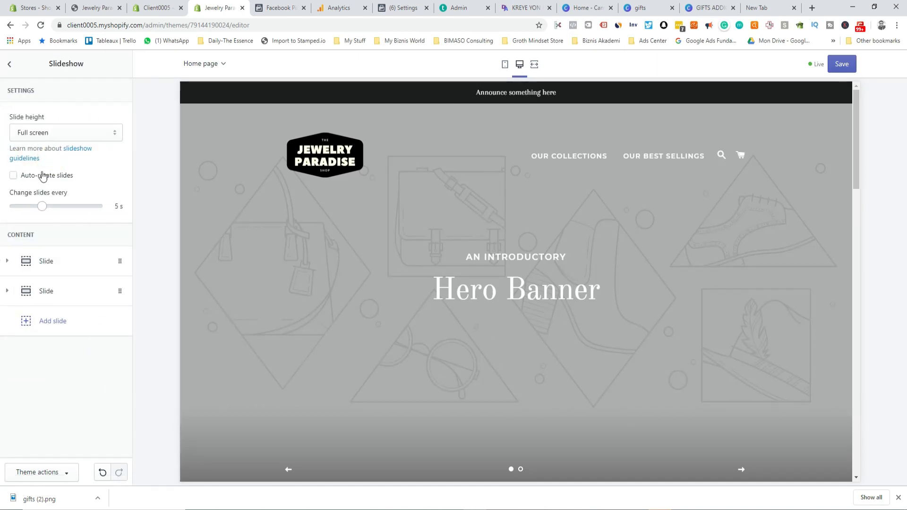
pyautogui.click(121, 293)
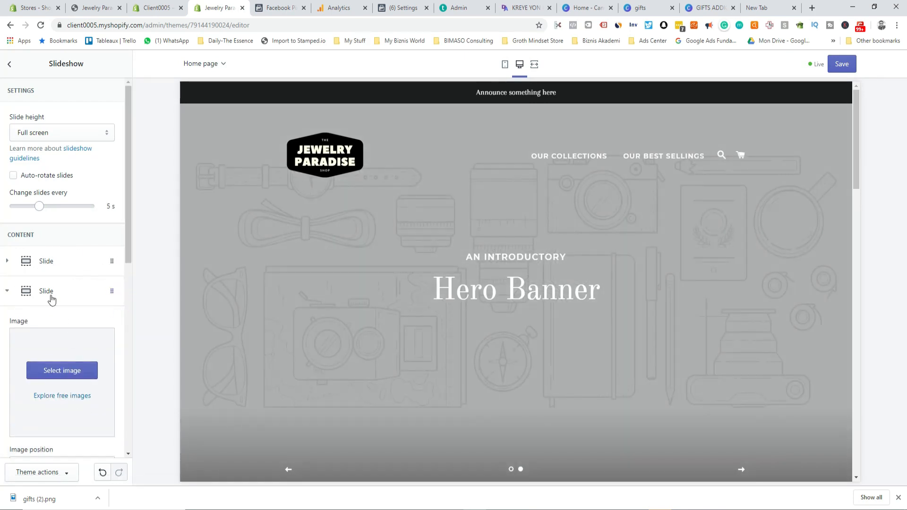
pyautogui.click(40, 263)
pyautogui.click(64, 339)
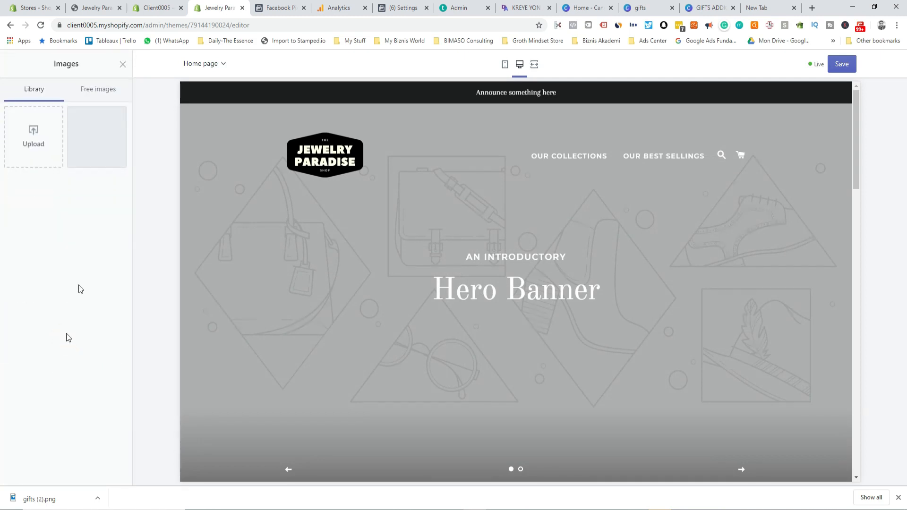
# Step: Pick the free Women's Fashion photo of two laughing women on a beach as the slide image
pyautogui.click(94, 90)
pyautogui.click(59, 120)
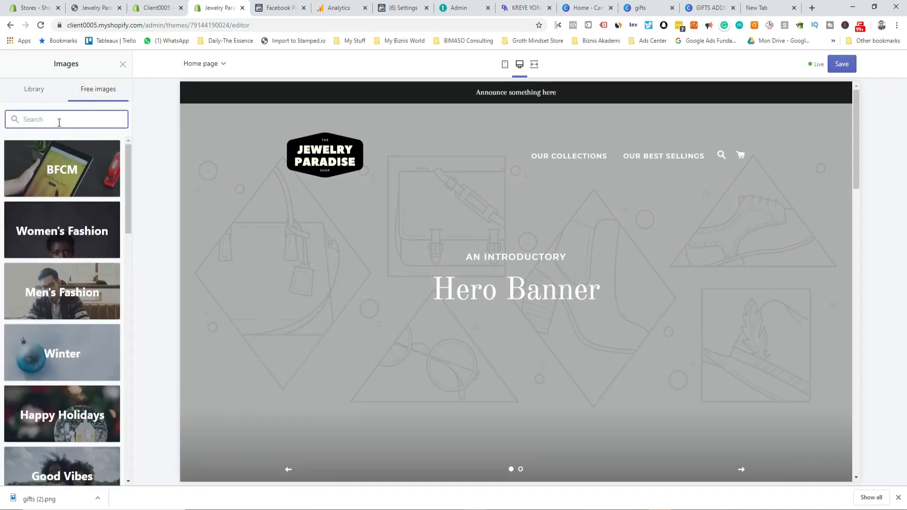
pyautogui.click(61, 227)
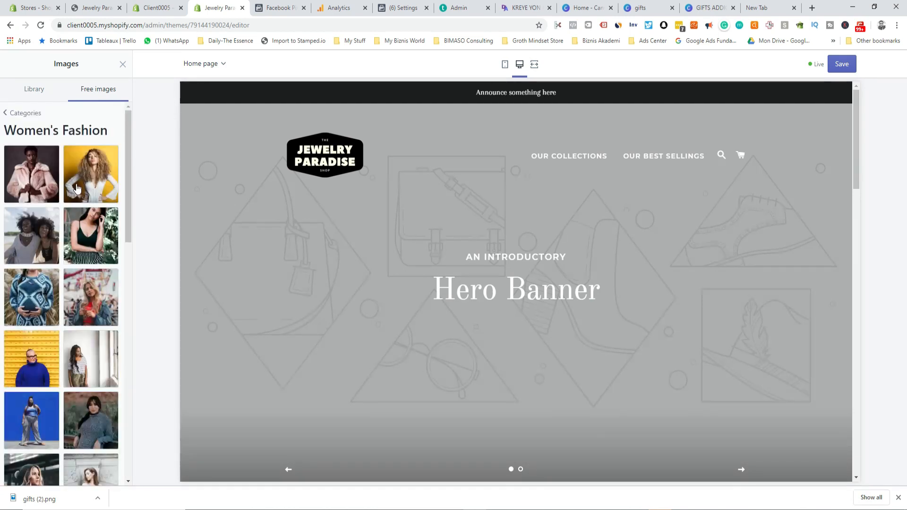
pyautogui.scroll(-10, 81, 264)
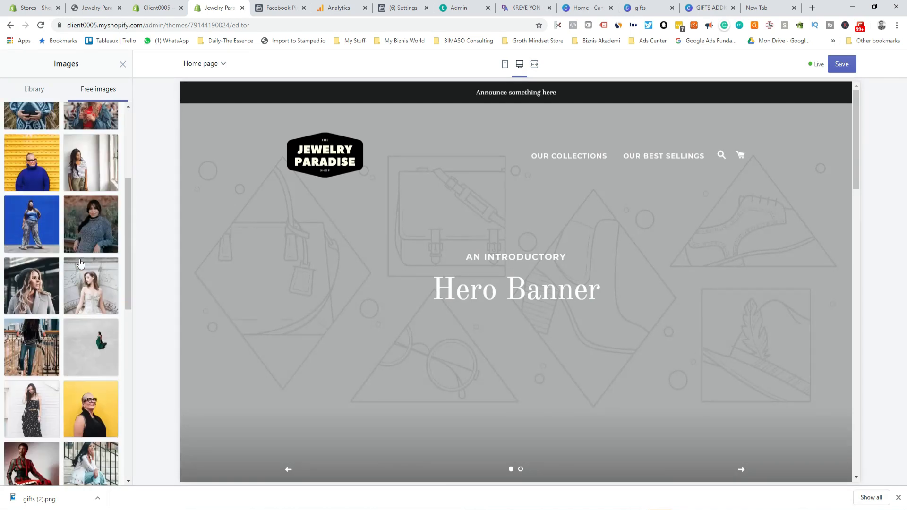
pyautogui.scroll(10, 80, 264)
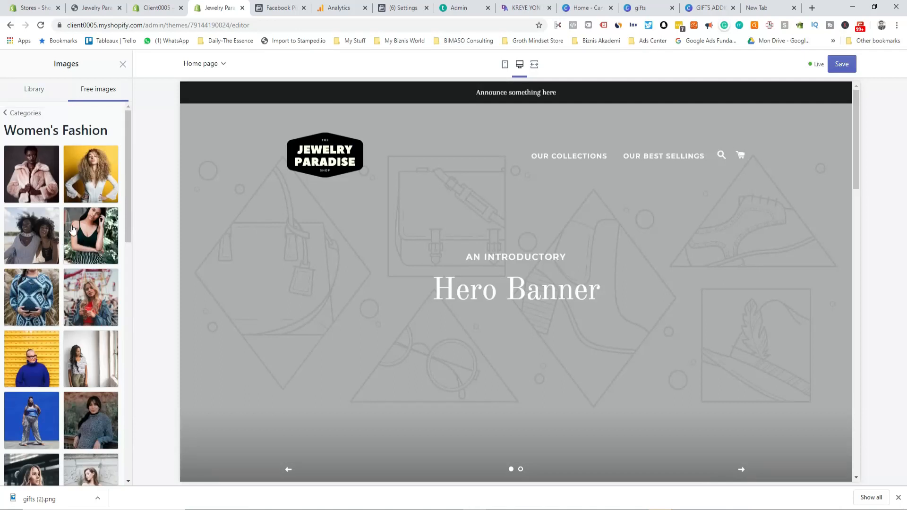
pyautogui.click(39, 235)
pyautogui.click(113, 472)
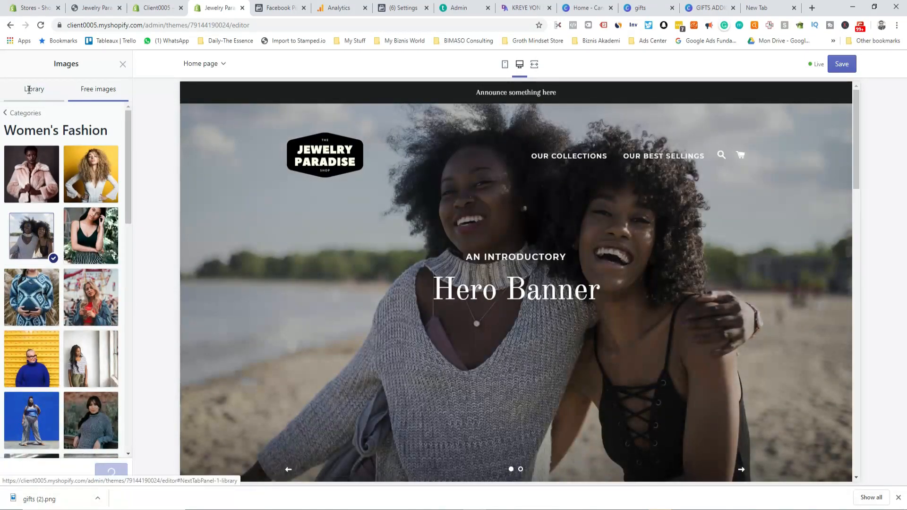
pyautogui.scroll(-5, 71, 345)
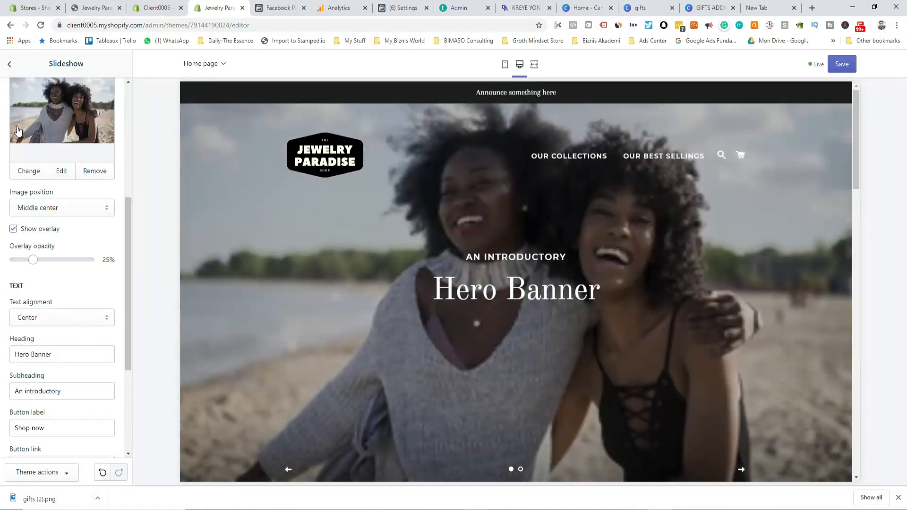
pyautogui.scroll(4, 17, 132)
pyautogui.scroll(-5, 204, 299)
pyautogui.scroll(1, 79, 354)
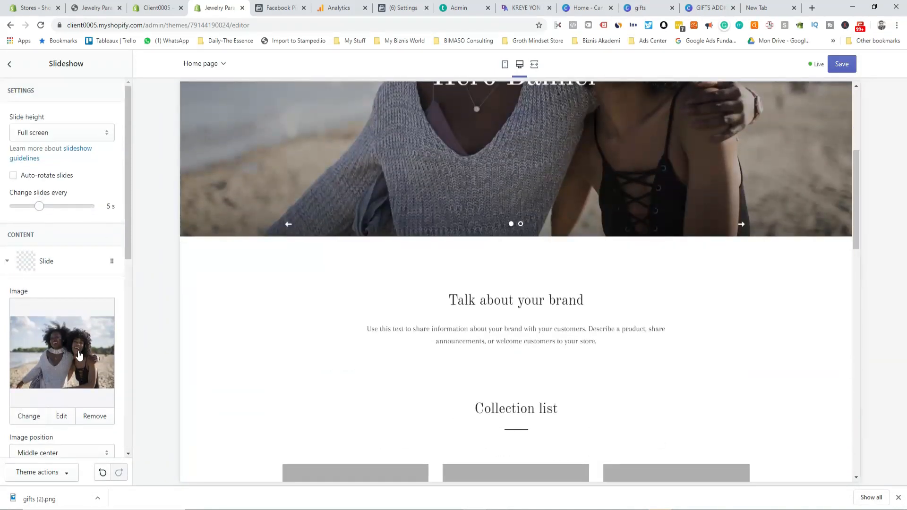
pyautogui.scroll(-5, 79, 354)
pyautogui.scroll(-1, 41, 347)
# Step: Change the slide heading to 'Our Christmas Ring' and start the subheading with 'For'
pyautogui.moveTo(77, 307); pyautogui.dragTo(16, 312)
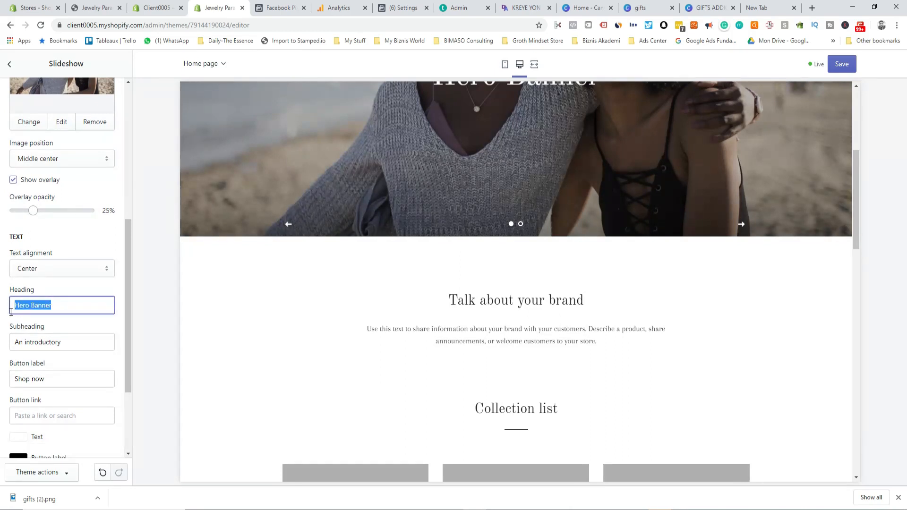
pyautogui.write('Our Christmas')
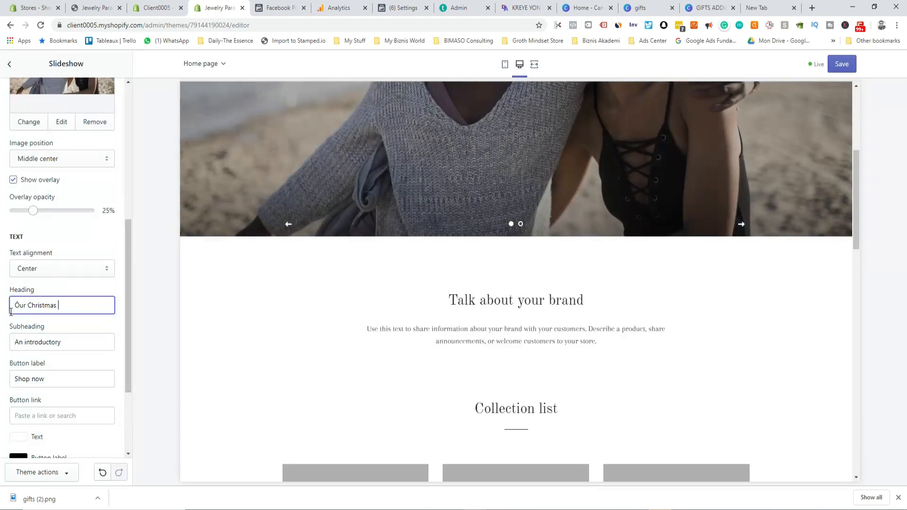
pyautogui.write('Ring')
pyautogui.tripleClick(85, 342)
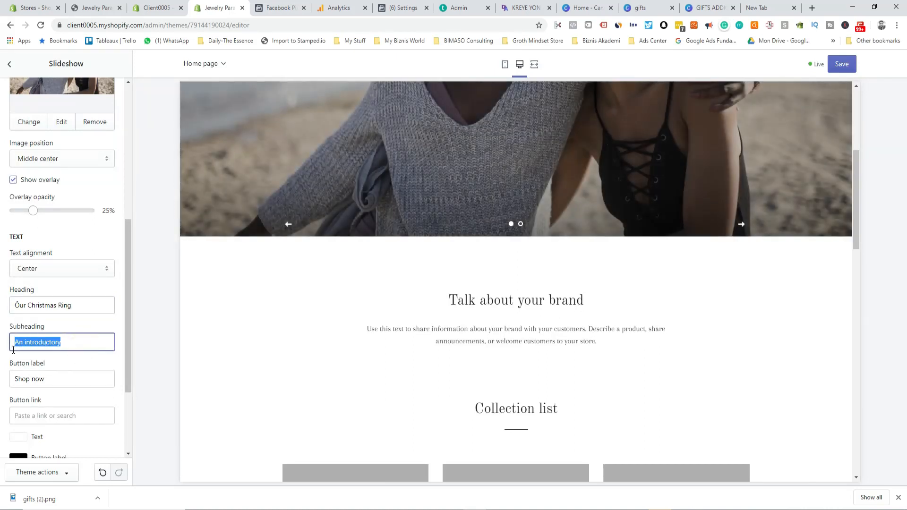
pyautogui.write('For December Babies')
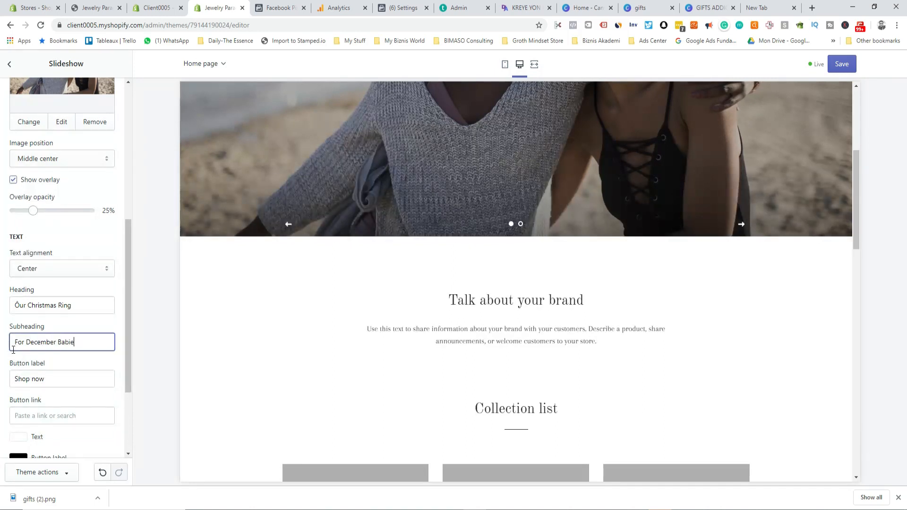
# Step: Replace the heading's accented first letter with a plain O so it reads 'Our Christmas Ring'
pyautogui.scroll(-3, 63, 387)
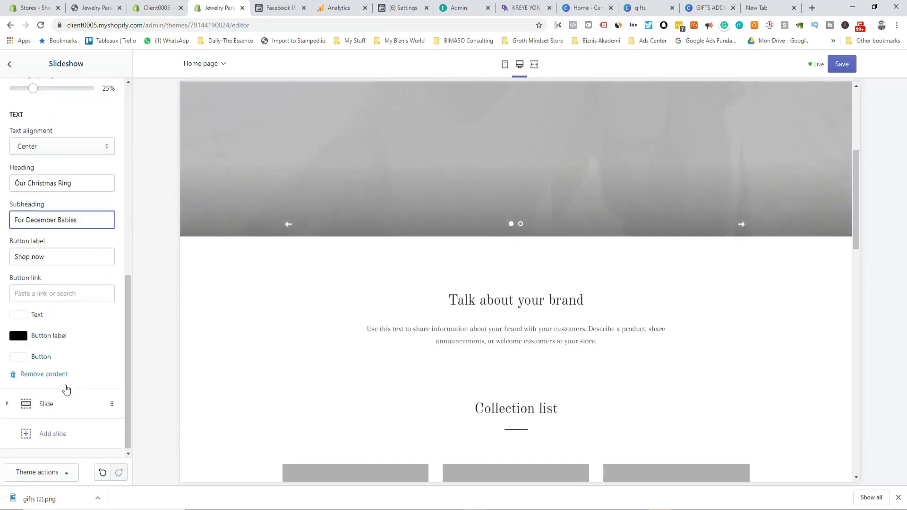
pyautogui.scroll(3, 459, 366)
pyautogui.scroll(2, 459, 367)
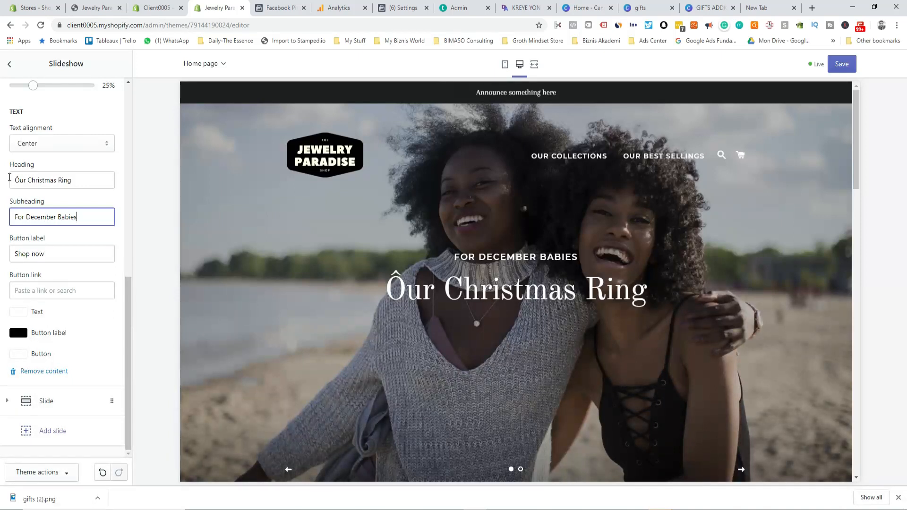
pyautogui.click(24, 182)
pyautogui.press('BackSpace')
pyautogui.write('O')
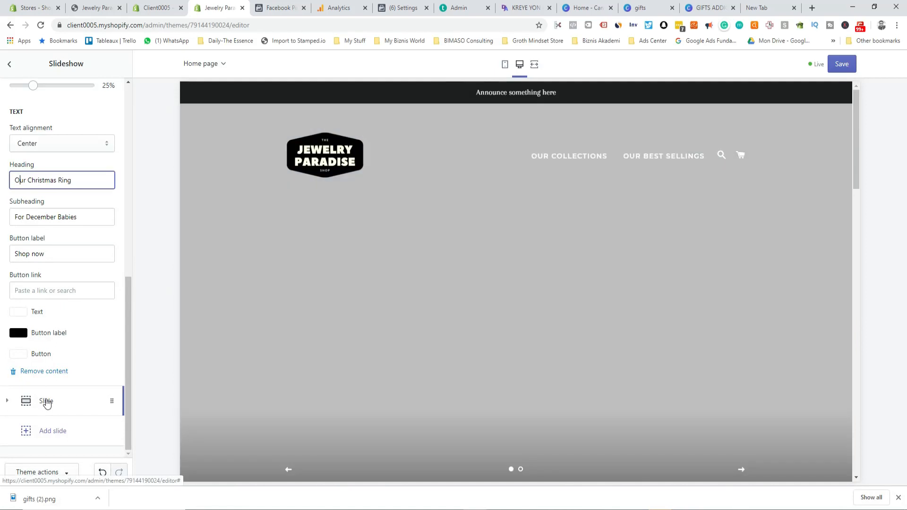
pyautogui.scroll(-2, 566, 311)
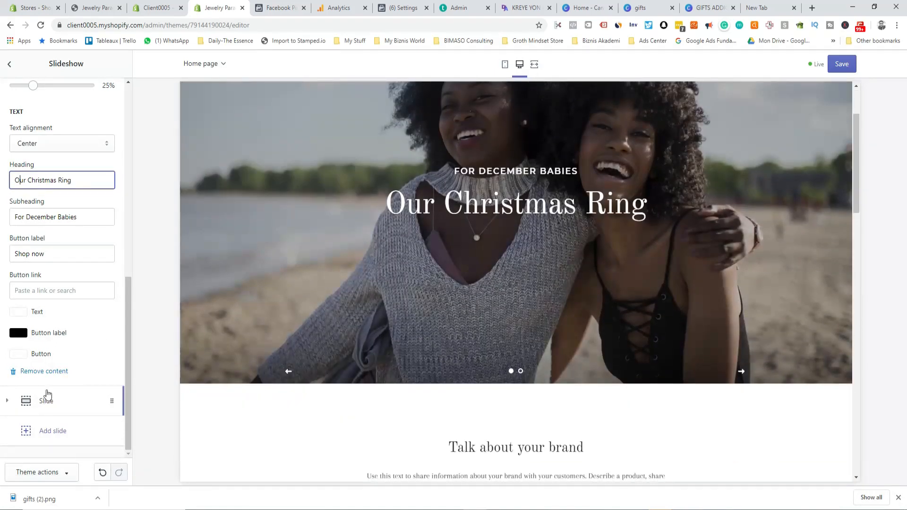
pyautogui.click(30, 289)
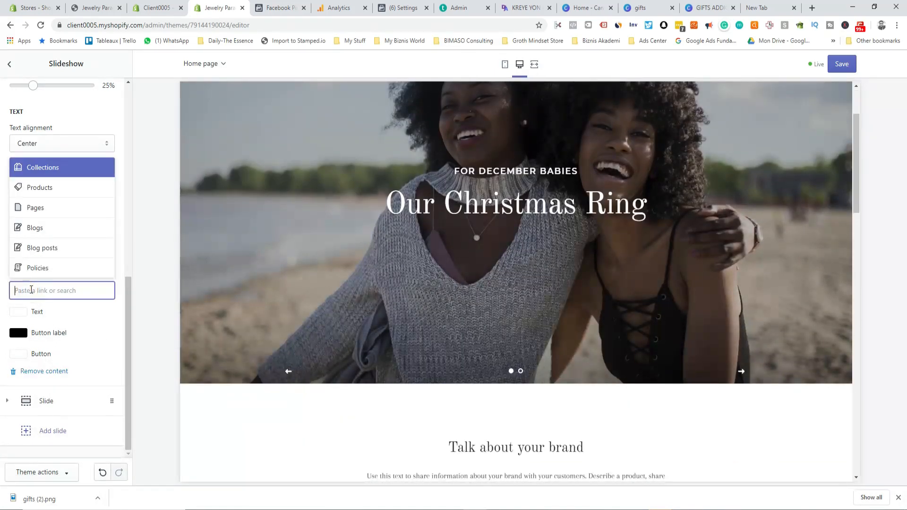
# Step: Link the first slide's Shop now button to All Products and save the home page
pyautogui.click(60, 187)
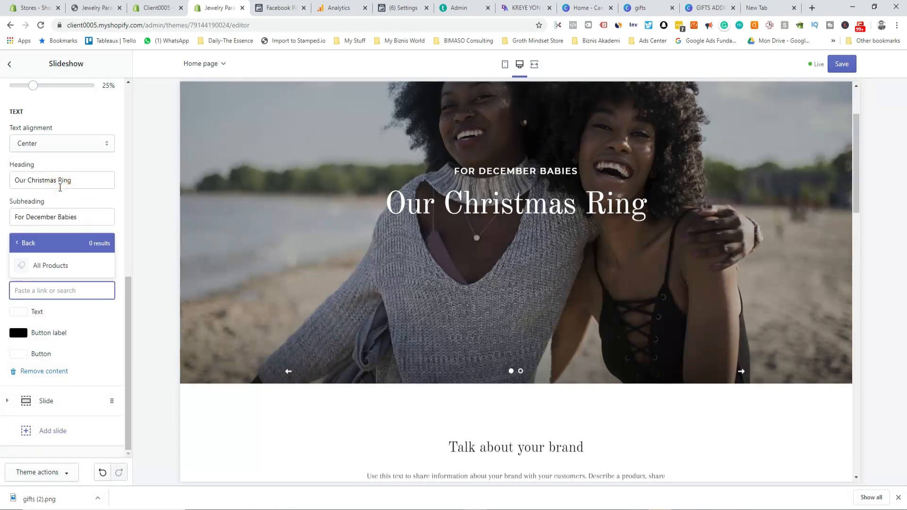
pyautogui.click(40, 264)
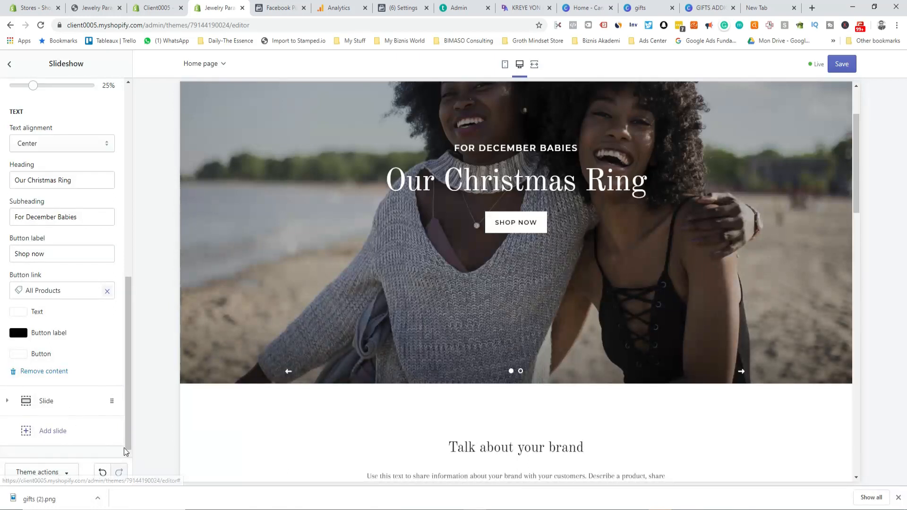
pyautogui.click(899, 499)
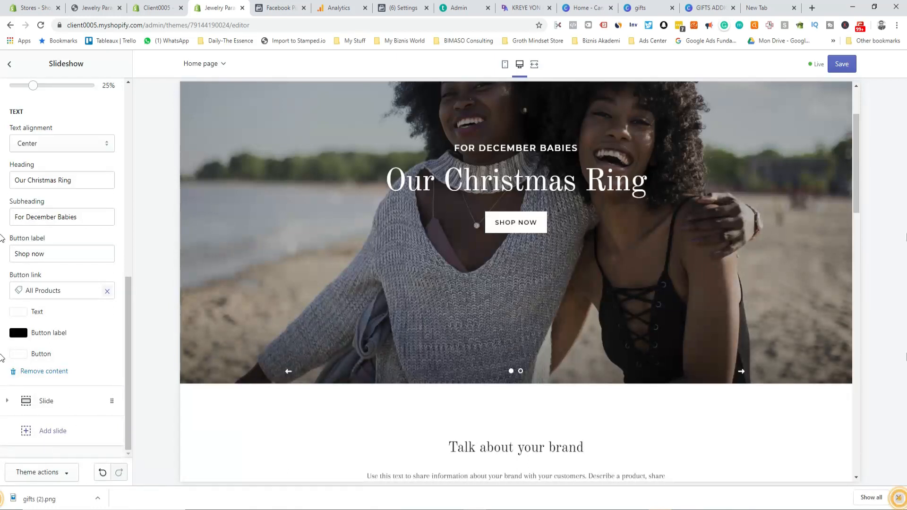
pyautogui.click(842, 64)
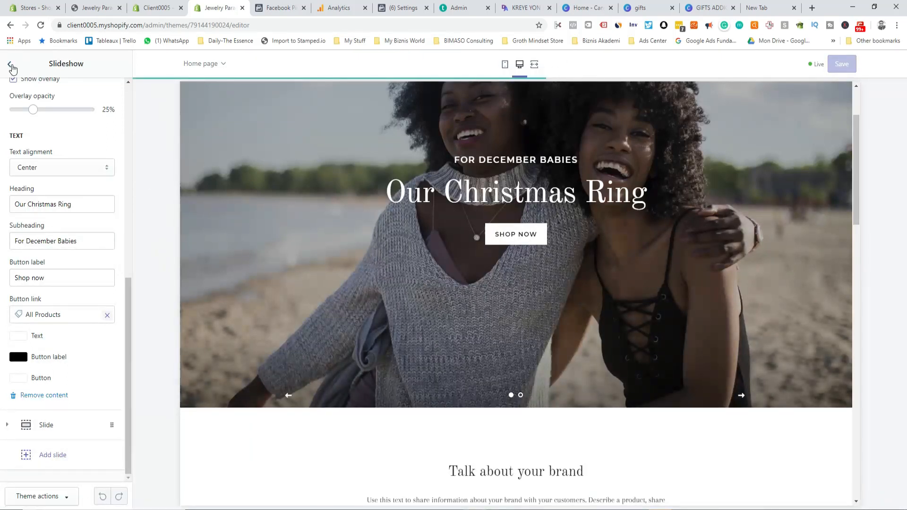
pyautogui.click(10, 65)
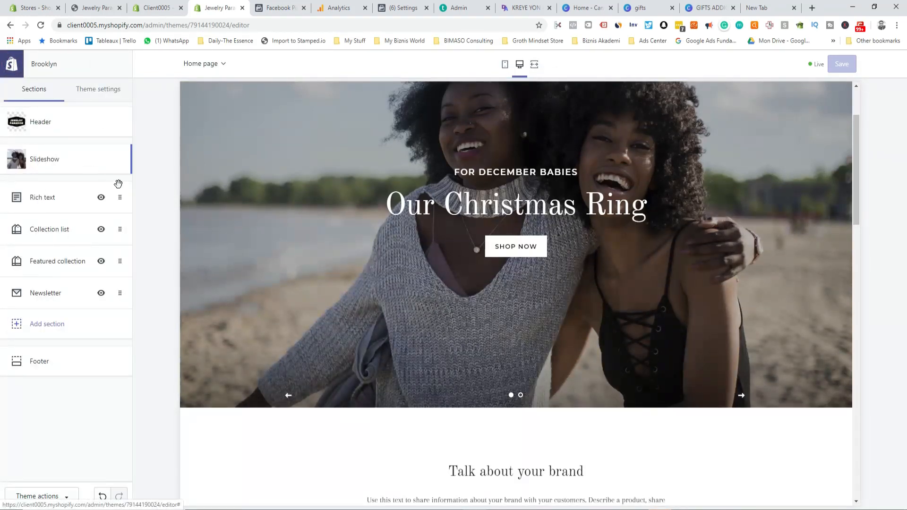
# Step: Search the free stock images for 'jewelry' to find an image for the second slide
pyautogui.click(67, 161)
pyautogui.click(50, 291)
pyautogui.click(61, 371)
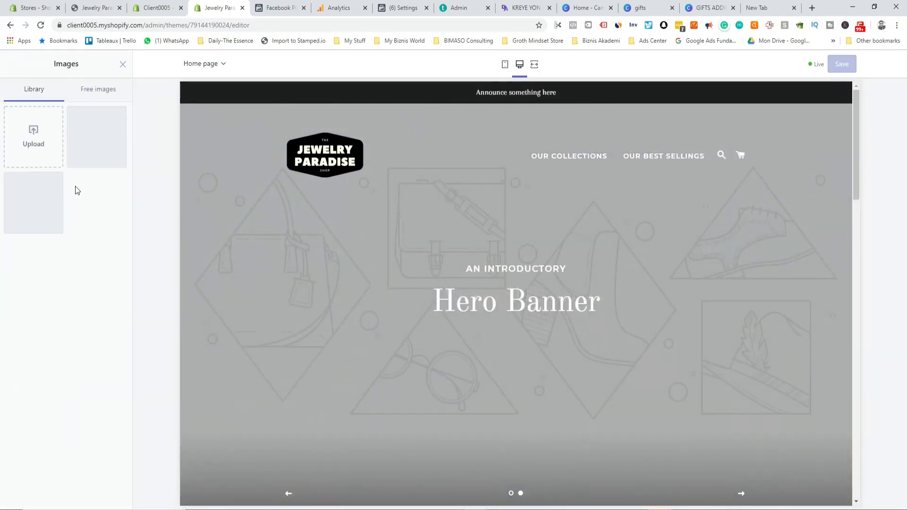
pyautogui.click(99, 89)
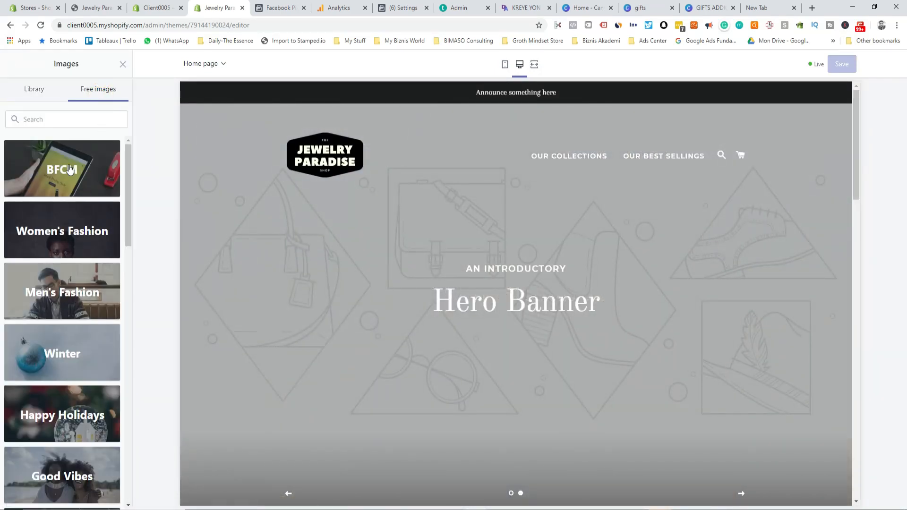
pyautogui.scroll(-4, 74, 251)
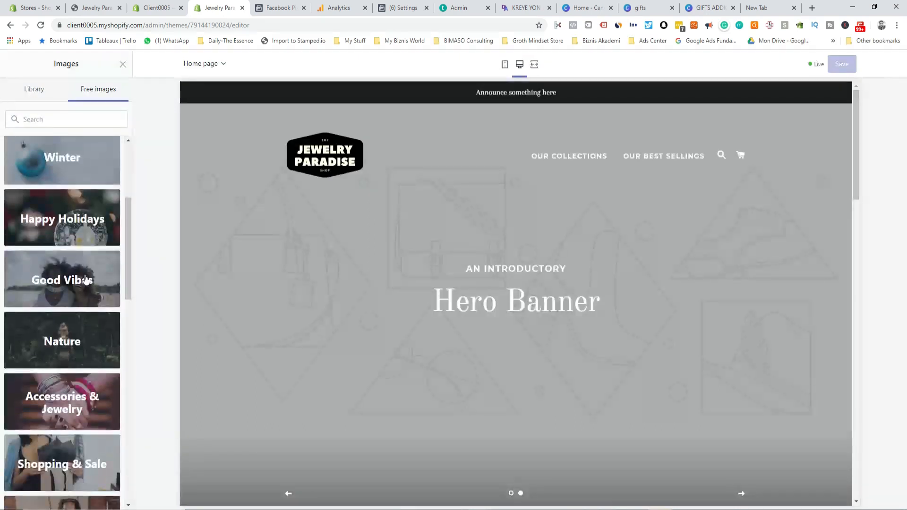
pyautogui.click(60, 119)
pyautogui.write('jewe')
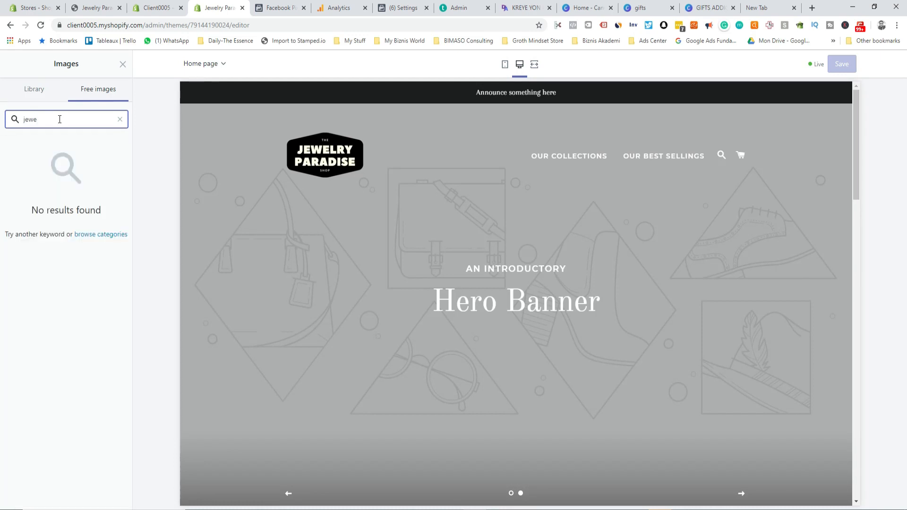
pyautogui.write('lr')
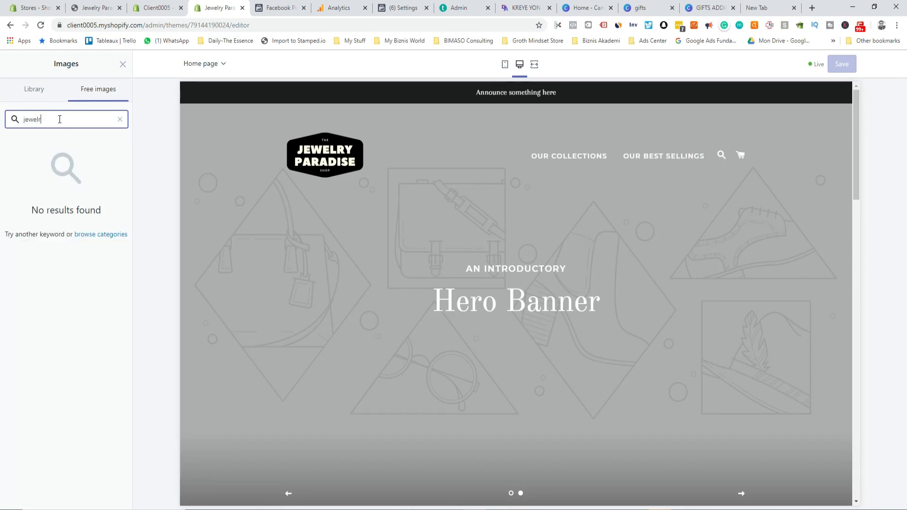
pyautogui.write('y')
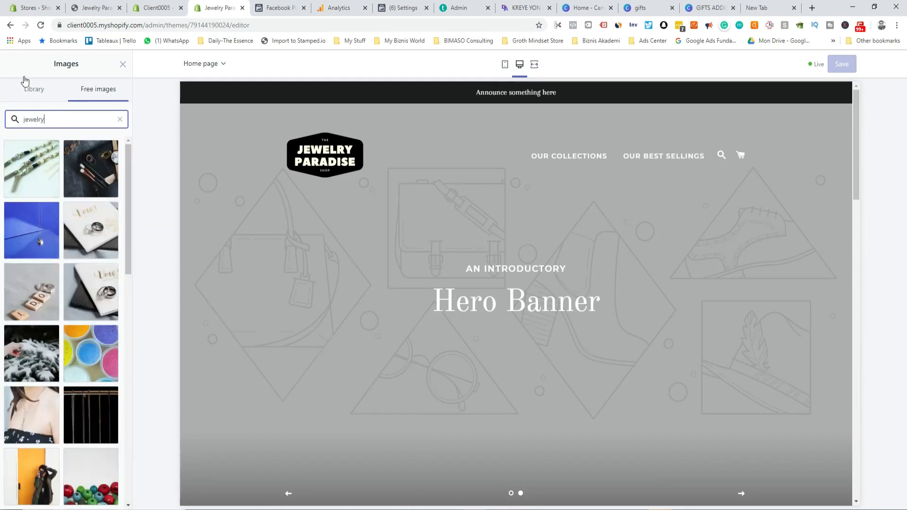
# Step: Load more results and set the photo of a bracelet-stacked wrist as the slide image
pyautogui.scroll(-7, 58, 254)
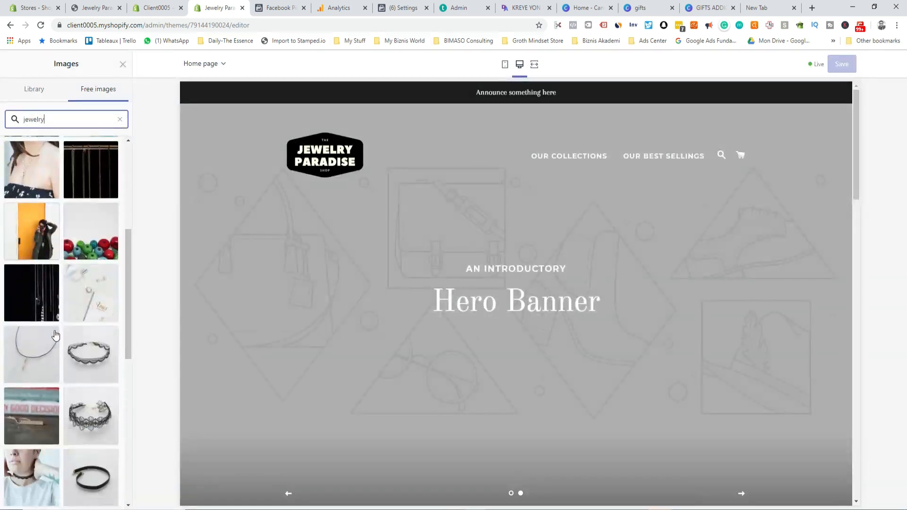
pyautogui.scroll(-6, 55, 336)
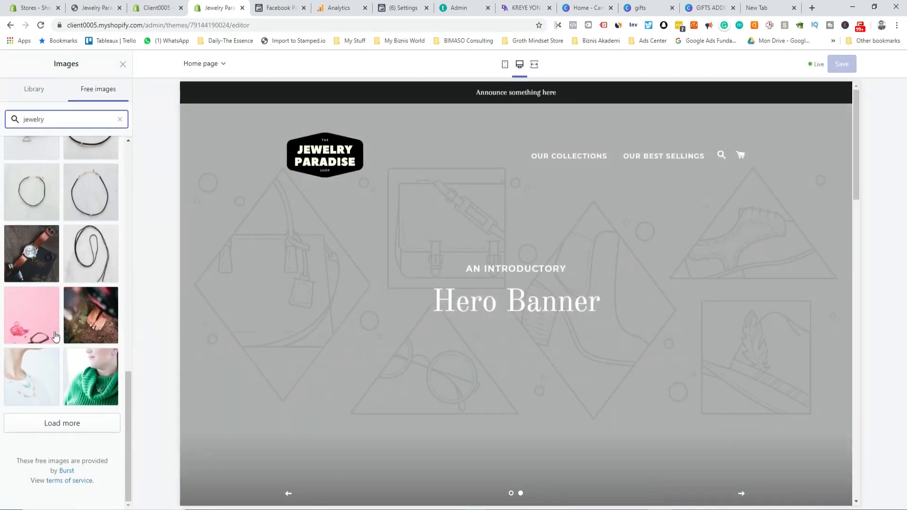
pyautogui.scroll(3, 93, 316)
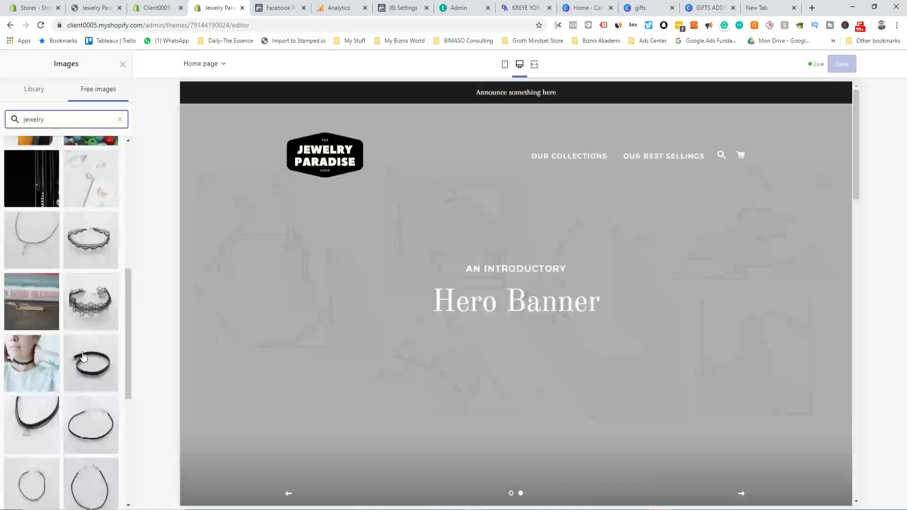
pyautogui.scroll(-3, 84, 360)
pyautogui.click(52, 432)
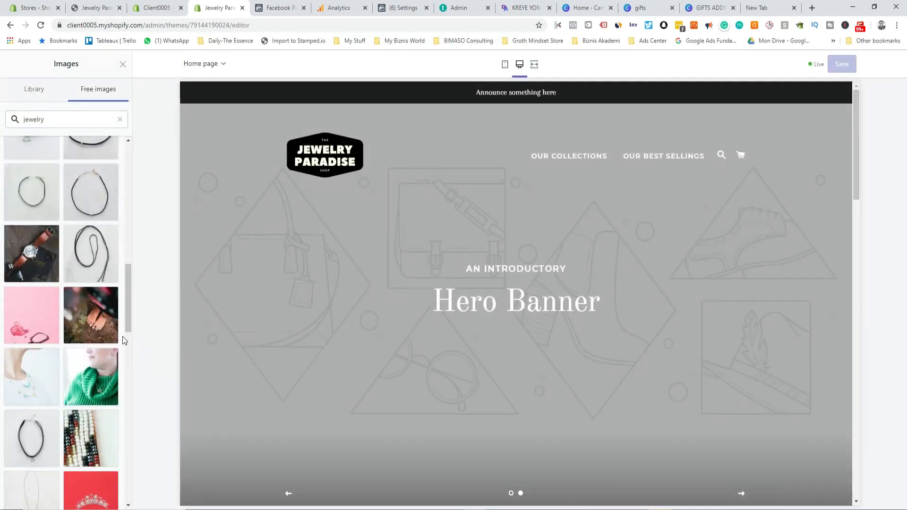
pyautogui.scroll(-5, 82, 372)
pyautogui.scroll(-7, 82, 372)
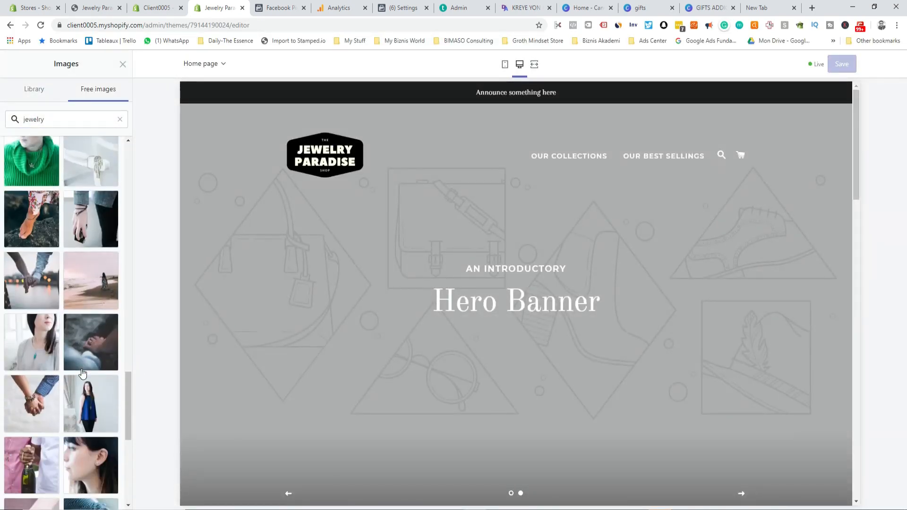
pyautogui.scroll(-4, 82, 373)
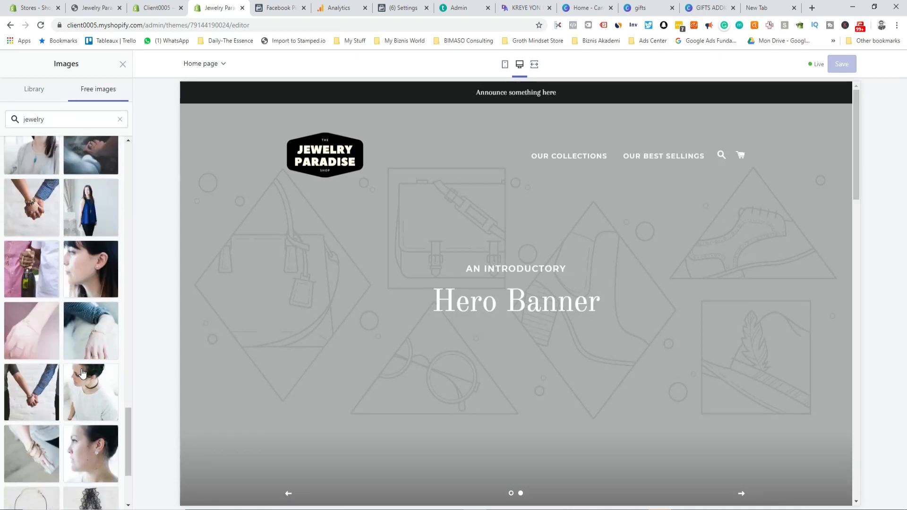
pyautogui.scroll(-3, 82, 373)
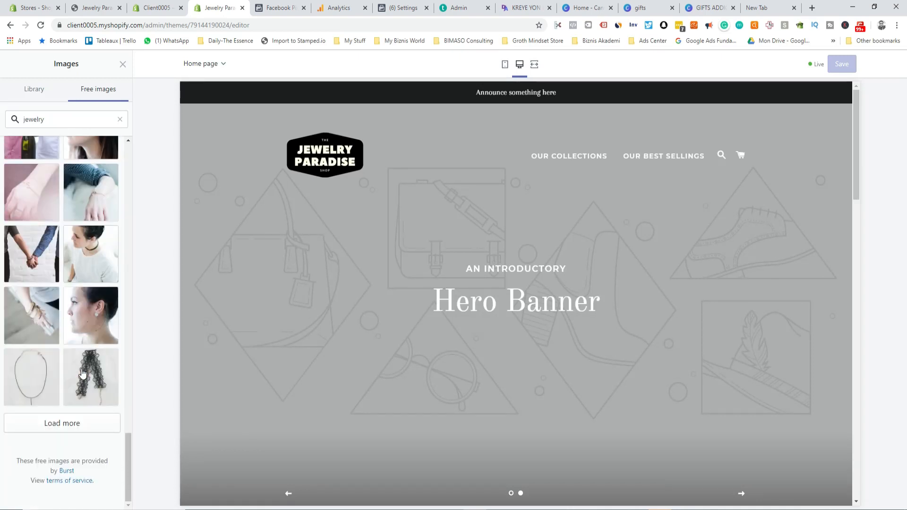
pyautogui.click(52, 316)
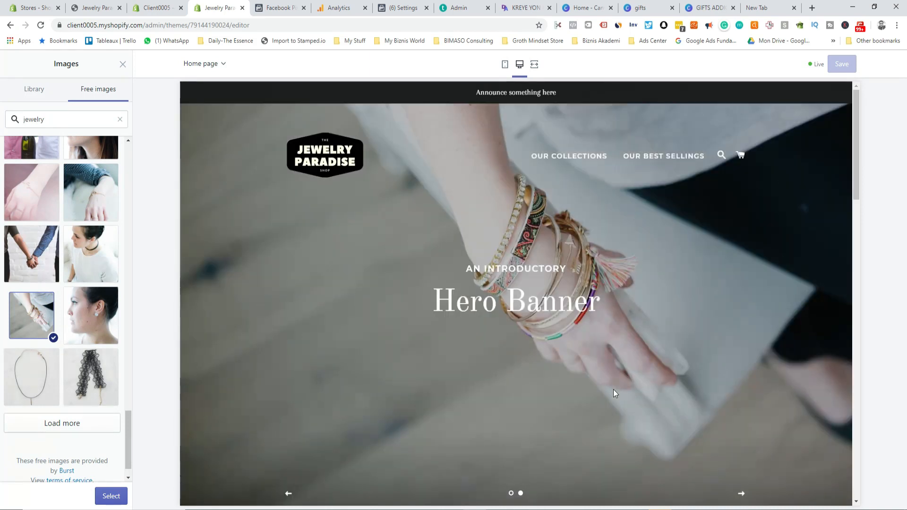
pyautogui.scroll(-1, 602, 393)
pyautogui.click(110, 495)
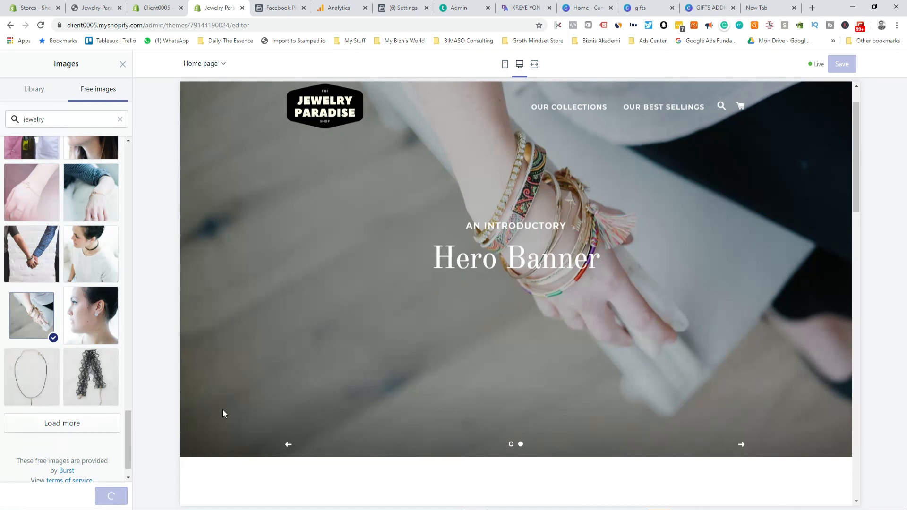
pyautogui.scroll(-4, 71, 330)
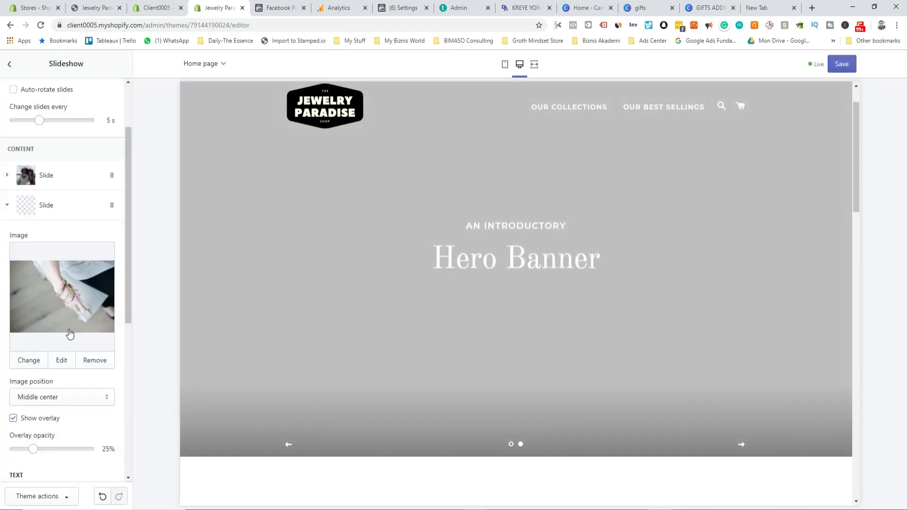
# Step: Replace the second slide's 'Hero Banner' heading with 'Hero Bracelet' and its subheading with 'Authentic'
pyautogui.click(44, 142)
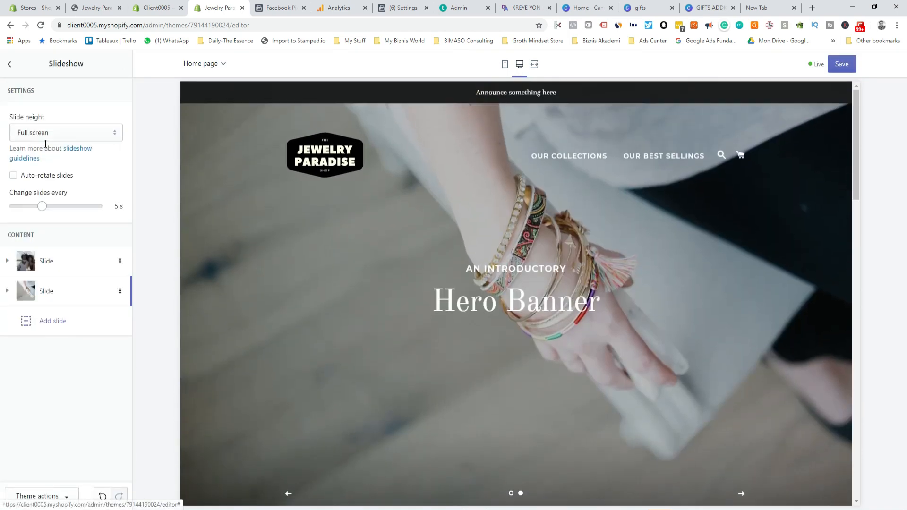
pyautogui.click(42, 285)
pyautogui.scroll(-6, 71, 392)
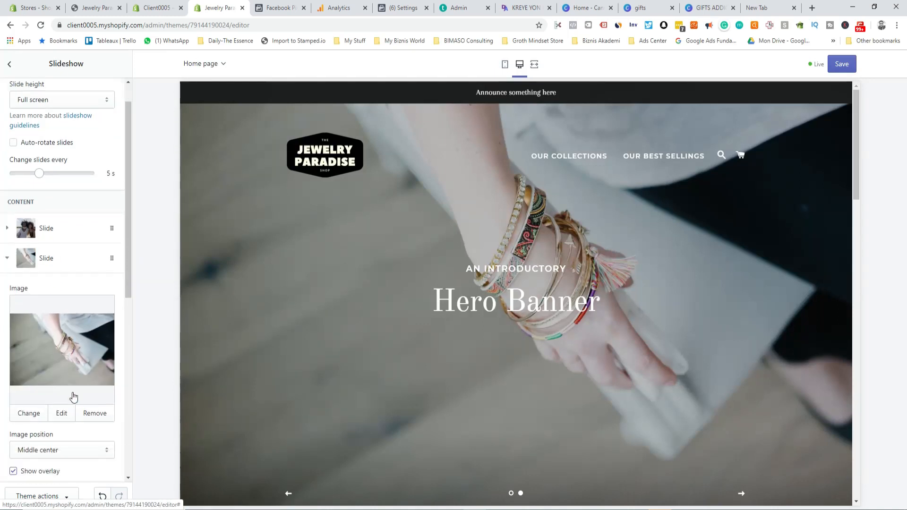
pyautogui.tripleClick(58, 286)
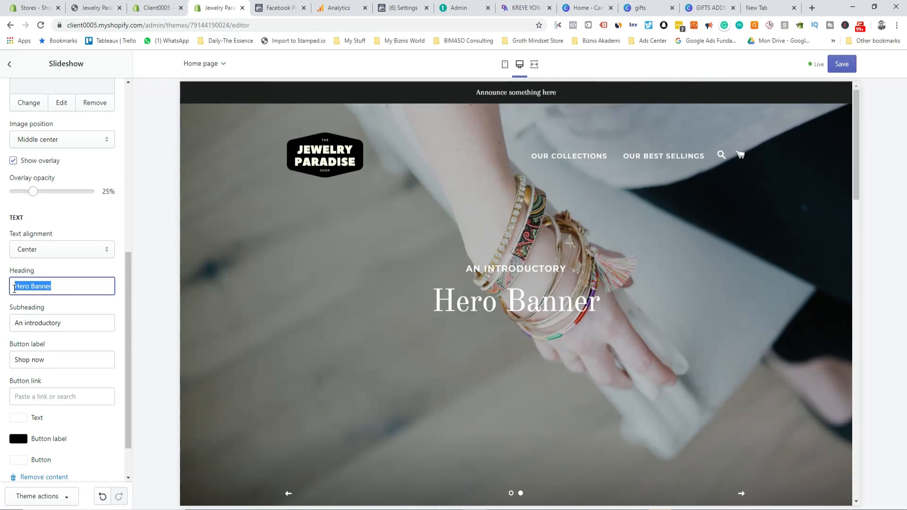
pyautogui.write('Hero Bracelet')
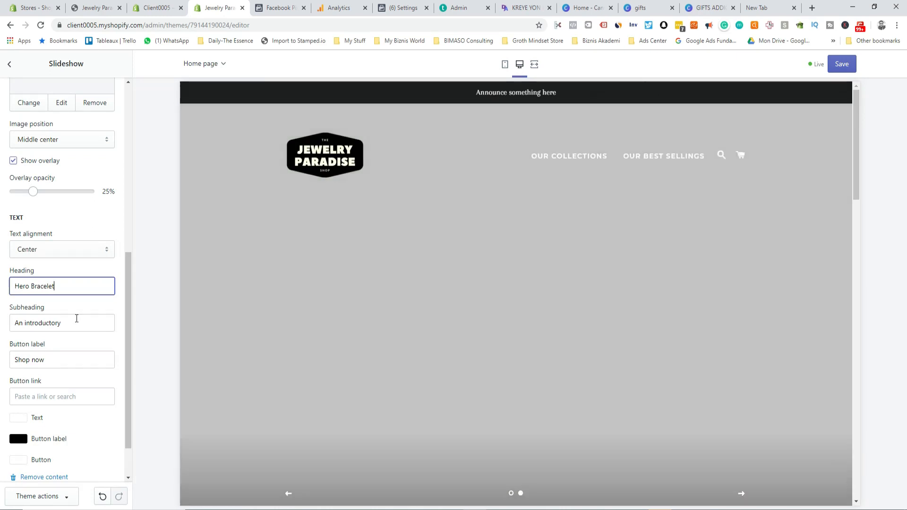
pyautogui.moveTo(77, 320); pyautogui.dragTo(5, 320)
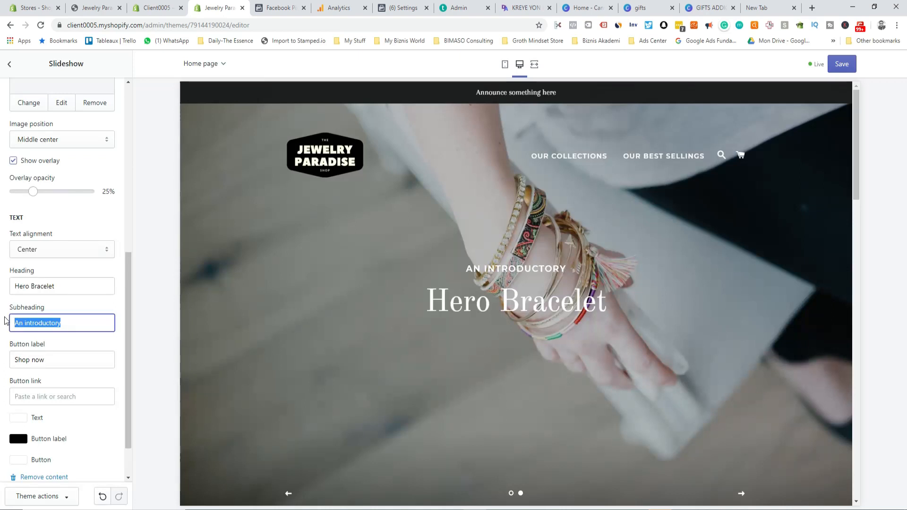
pyautogui.write('Auth')
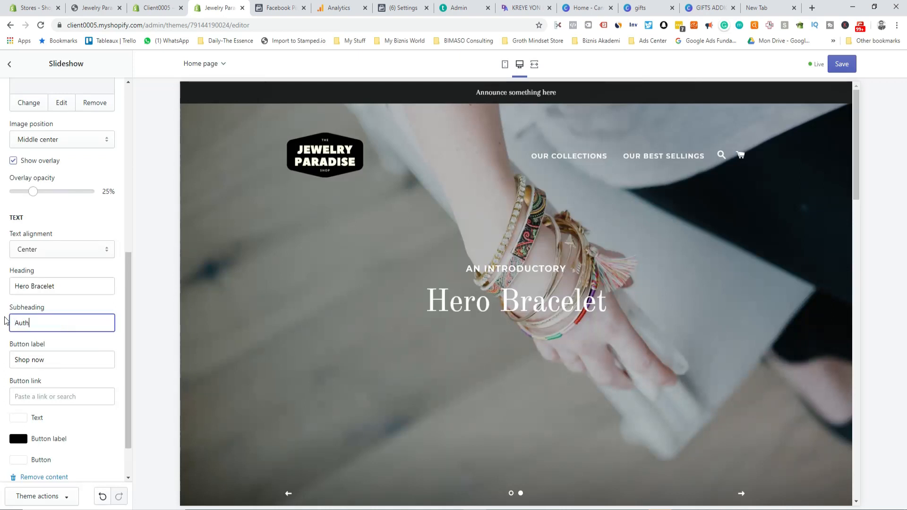
pyautogui.write('enti')
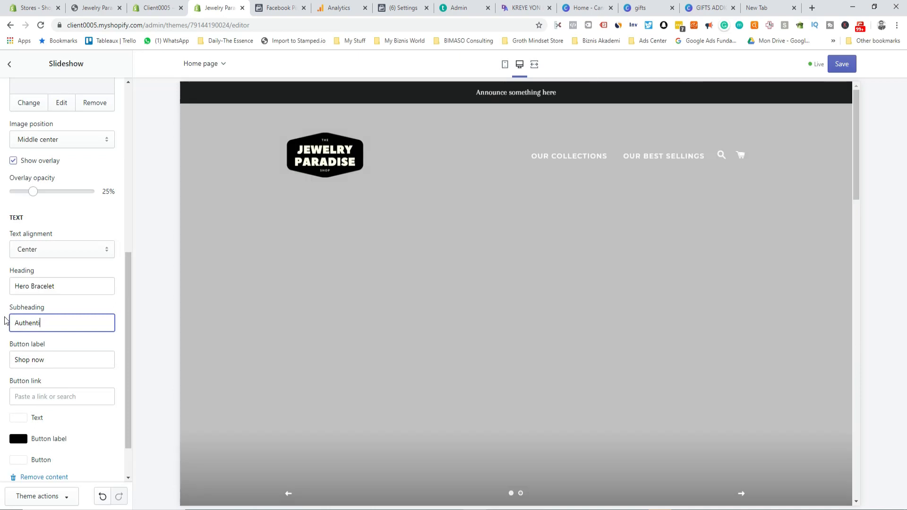
pyautogui.write('c')
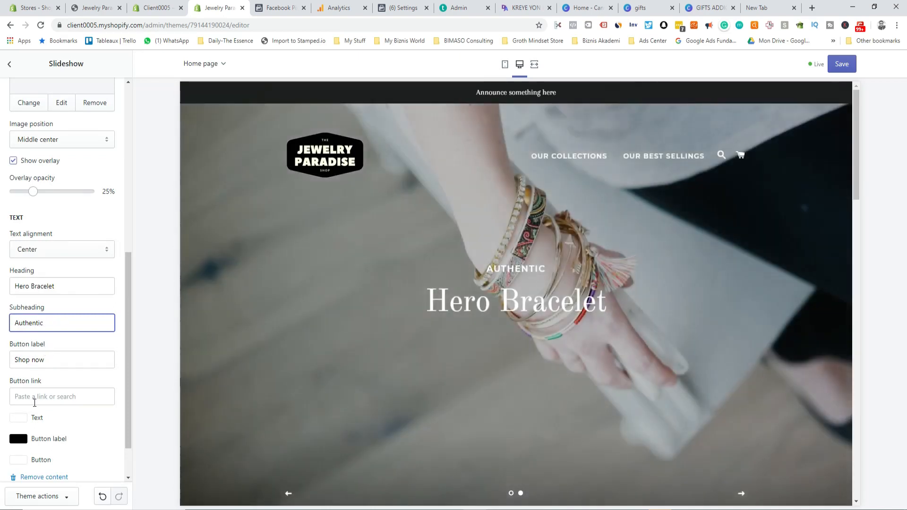
pyautogui.click(36, 397)
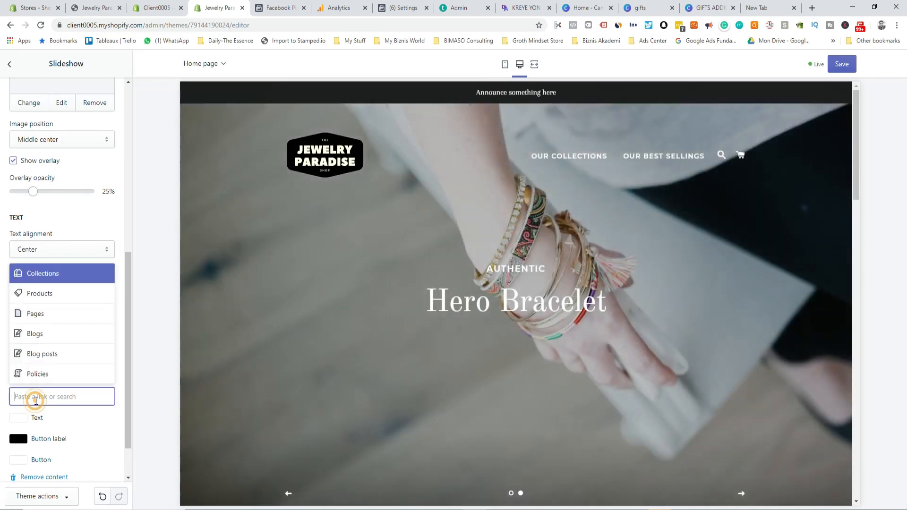
# Step: Point the second slide's Shop now button at All Products and save the theme
pyautogui.click(59, 296)
pyautogui.click(57, 368)
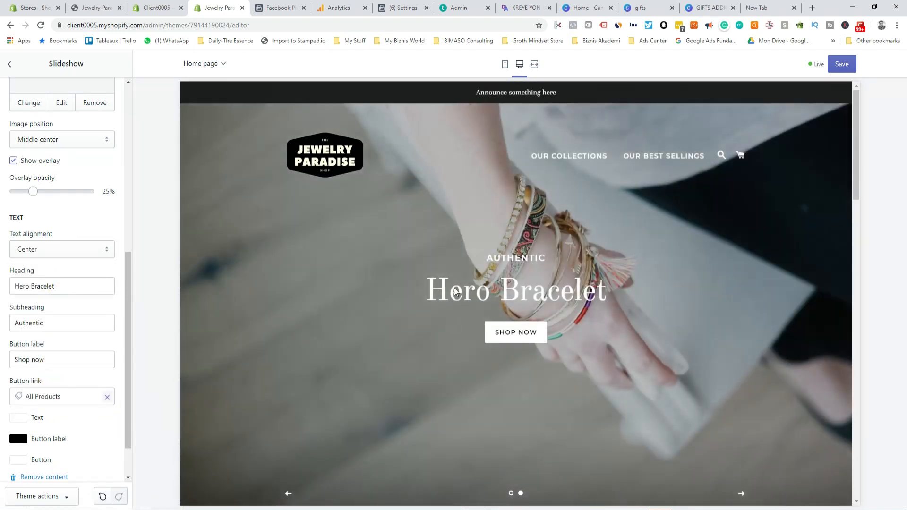
pyautogui.scroll(-1, 76, 305)
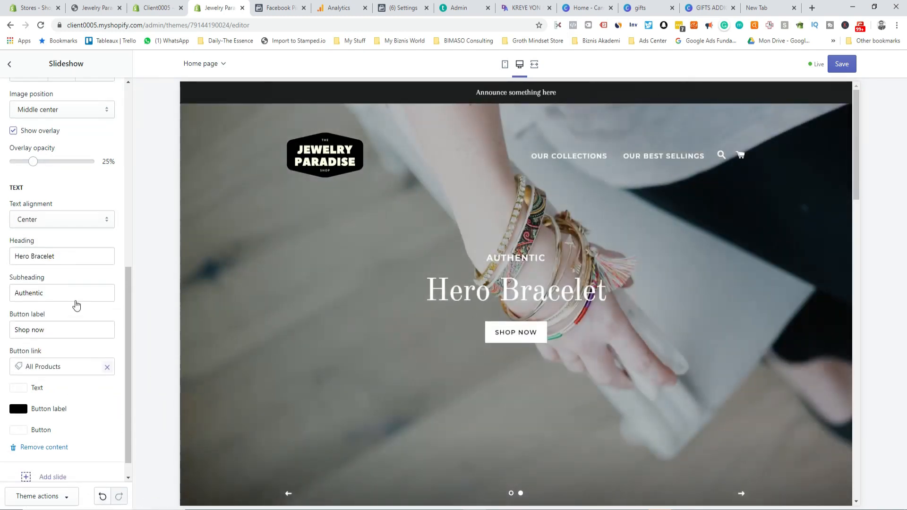
pyautogui.scroll(-1, 76, 305)
pyautogui.click(842, 64)
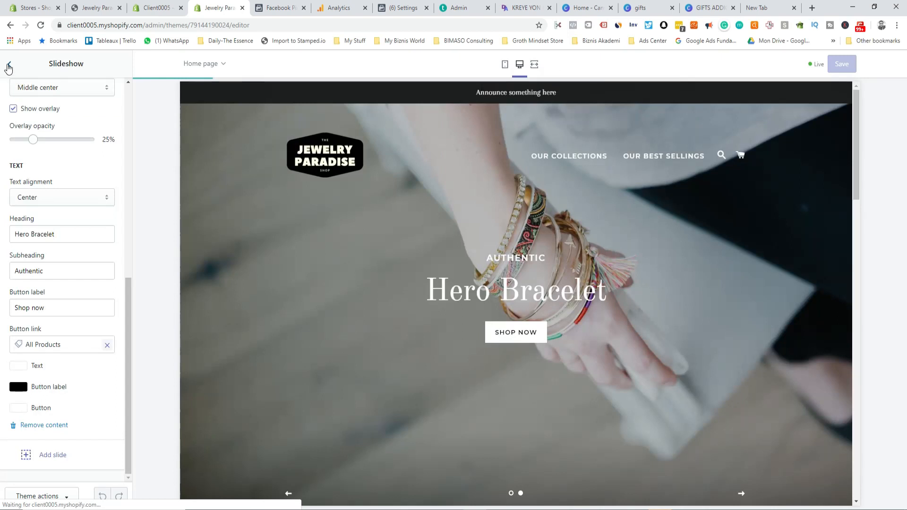
pyautogui.click(505, 66)
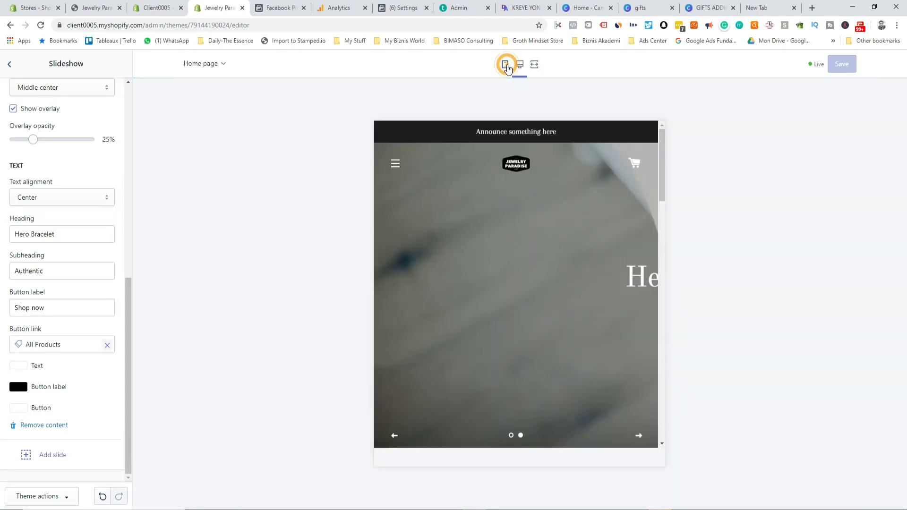
# Step: Cycle through both slideshow slides in the mobile preview, ending on Hero Bracelet
pyautogui.scroll(-5, 530, 286)
pyautogui.scroll(5, 531, 286)
pyautogui.click(584, 444)
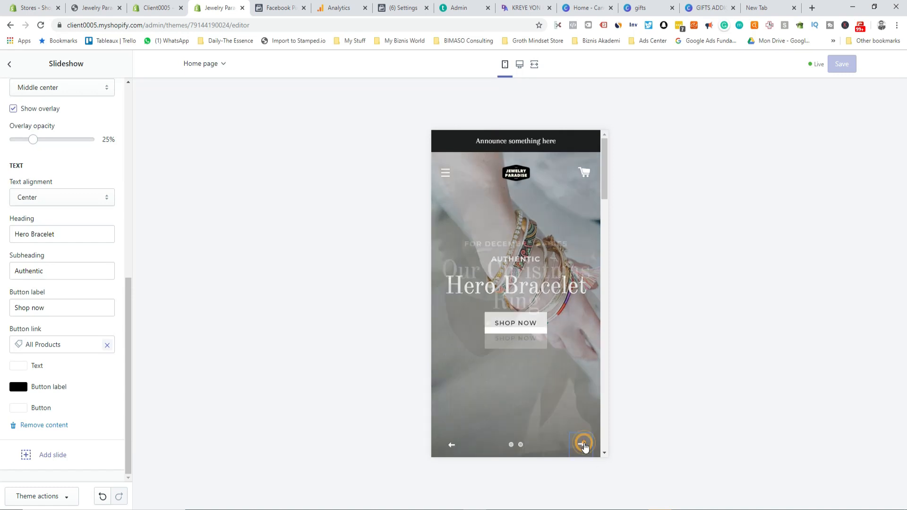
pyautogui.scroll(-5, 507, 308)
pyautogui.scroll(5, 505, 264)
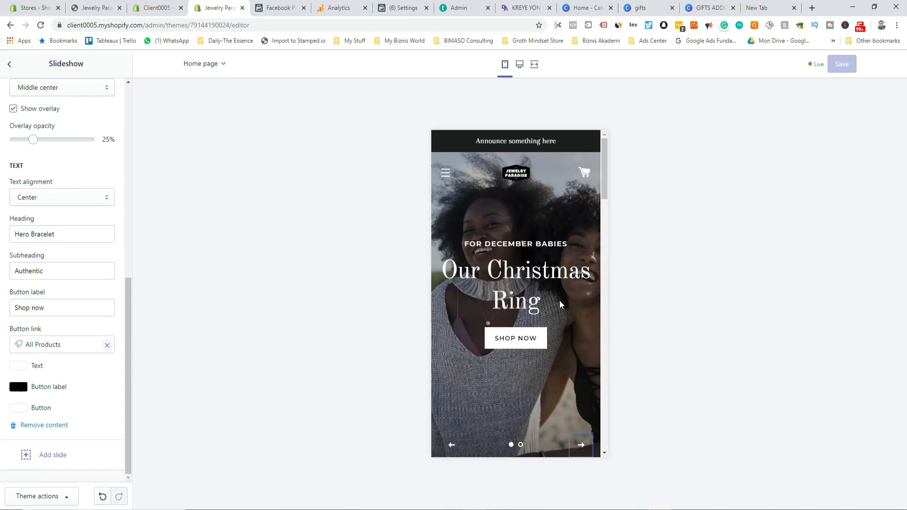
pyautogui.click(581, 445)
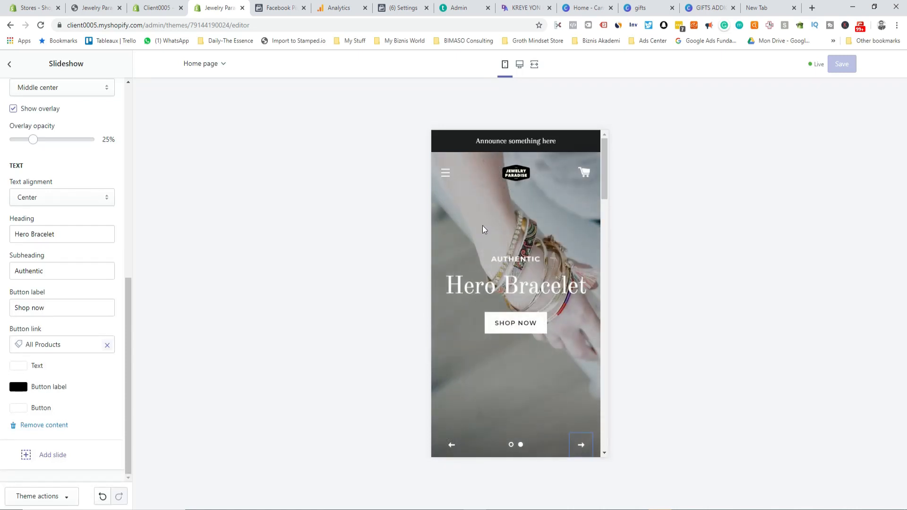
# Step: Return to the home page sections list with the desktop preview
pyautogui.click(9, 63)
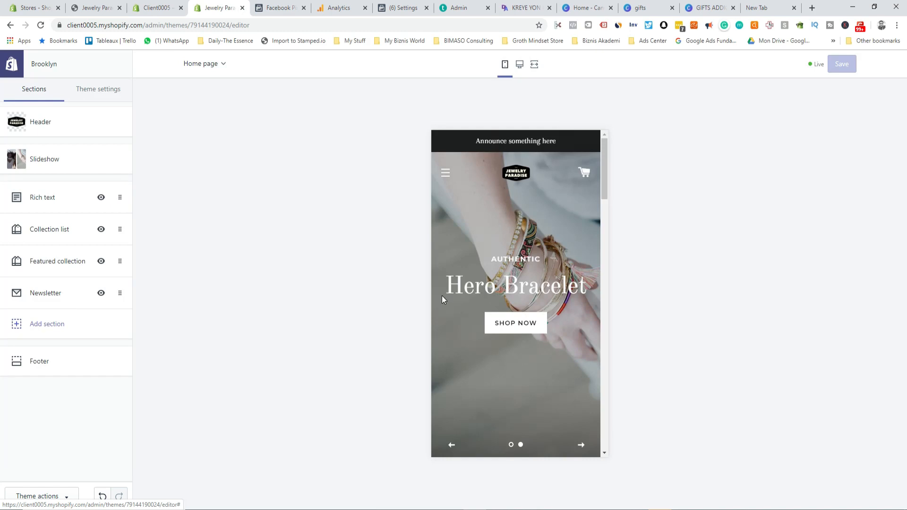
pyautogui.scroll(-1, 441, 296)
pyautogui.click(519, 64)
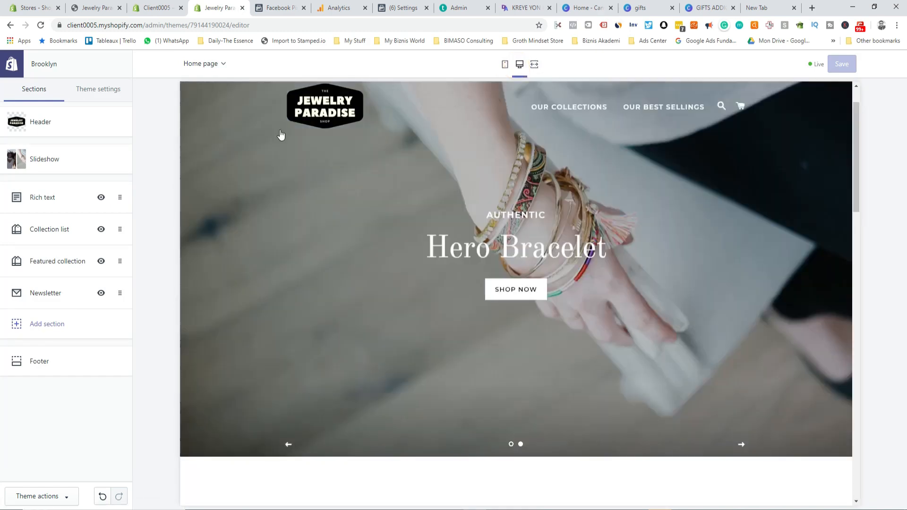
pyautogui.scroll(-3, 312, 230)
pyautogui.scroll(-7, 311, 231)
pyautogui.scroll(4, 569, 121)
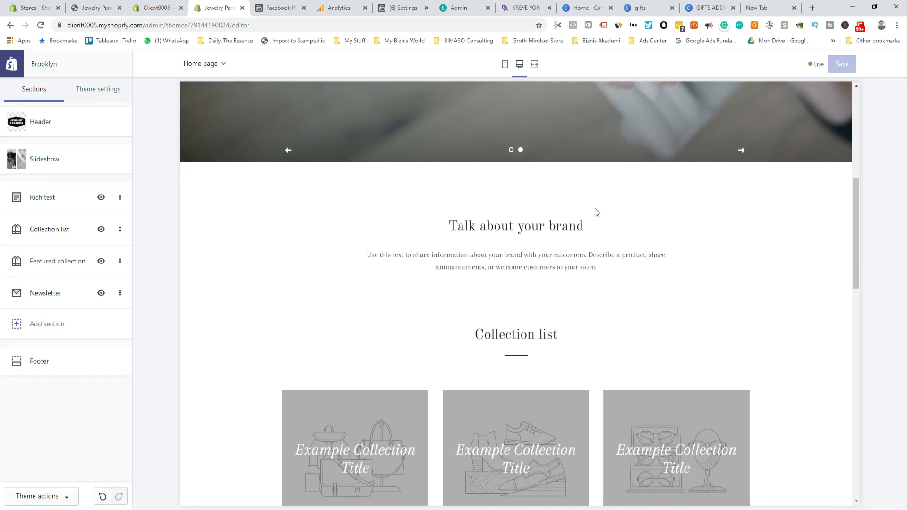
# Step: Delete the Rich text, Collection list and Featured collection sections one after another
pyautogui.click(119, 198)
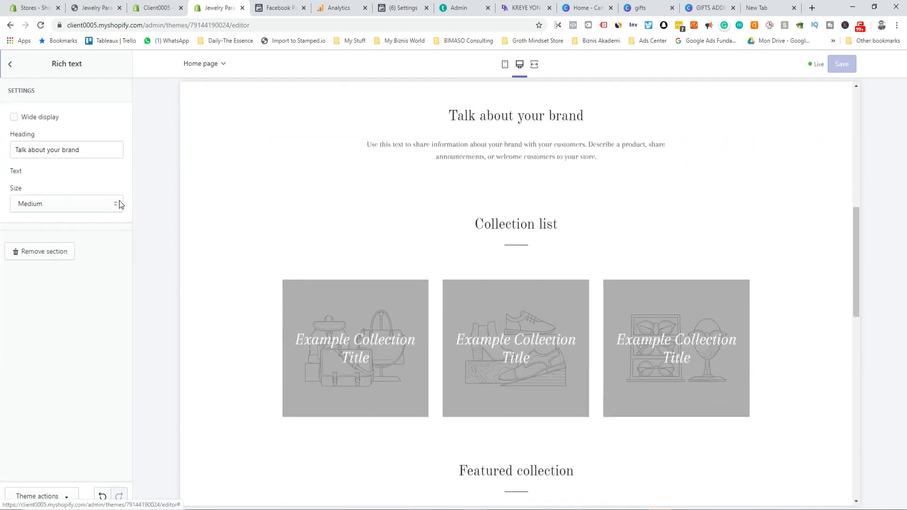
pyautogui.click(37, 338)
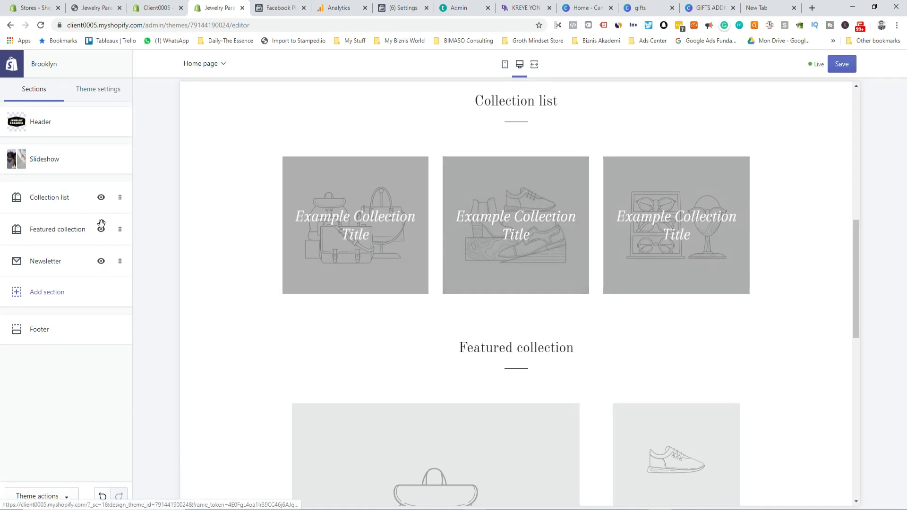
pyautogui.click(119, 199)
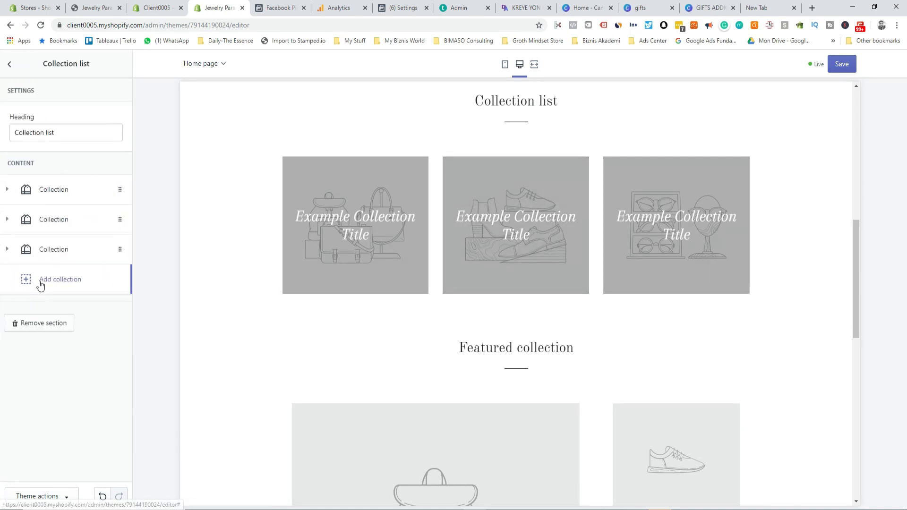
pyautogui.click(33, 322)
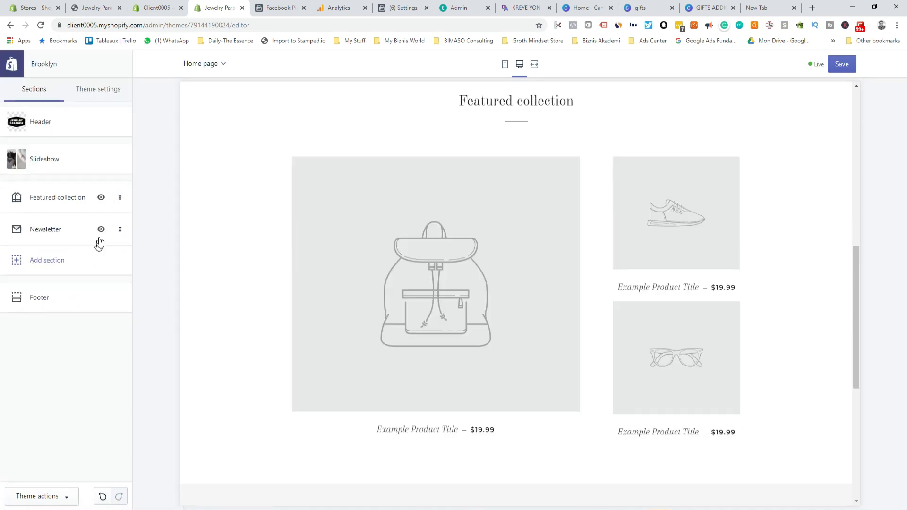
pyautogui.click(120, 201)
pyautogui.click(38, 290)
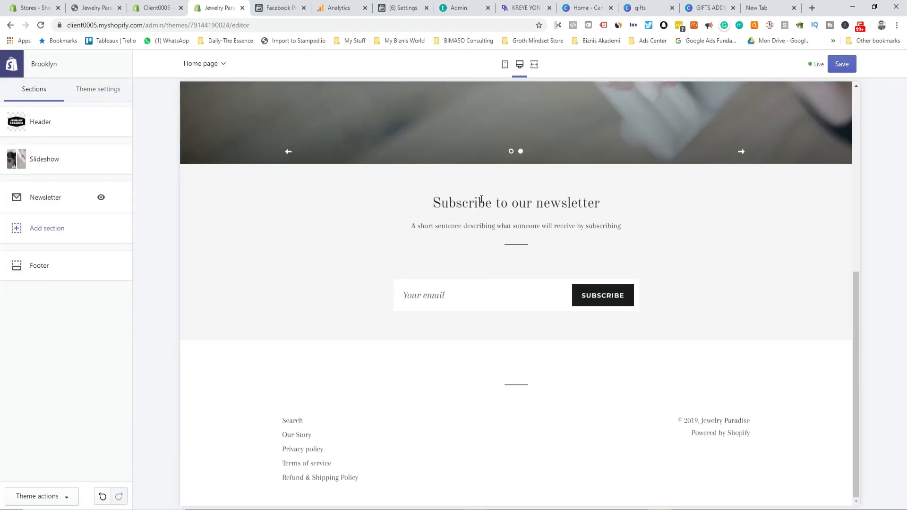
pyautogui.click(38, 198)
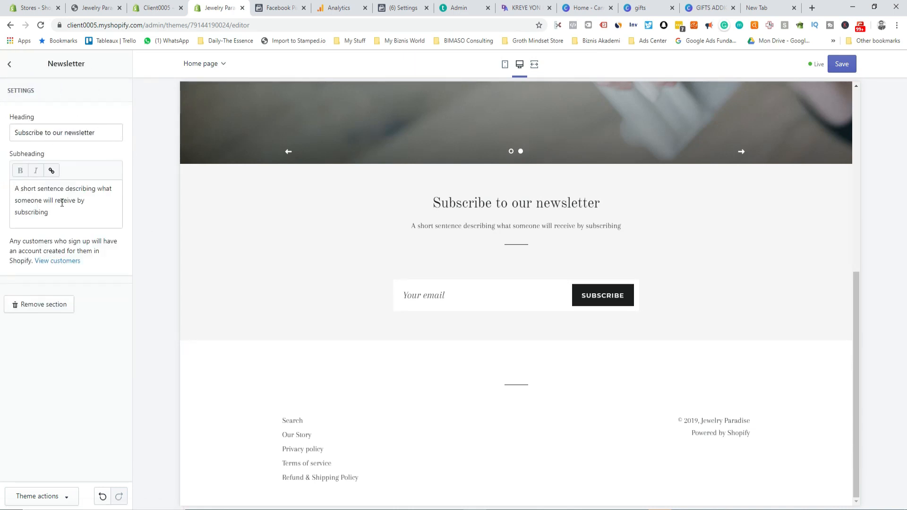
# Step: Rewrite the newsletter subheading as 'And get 10% OFF on your next order...' and save
pyautogui.moveTo(61, 215); pyautogui.dragTo(2, 182)
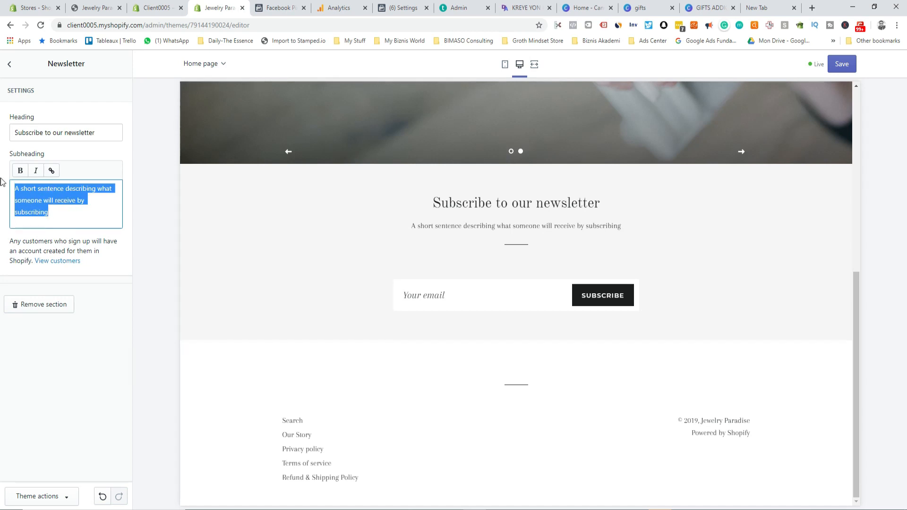
pyautogui.write('And get 10ù')
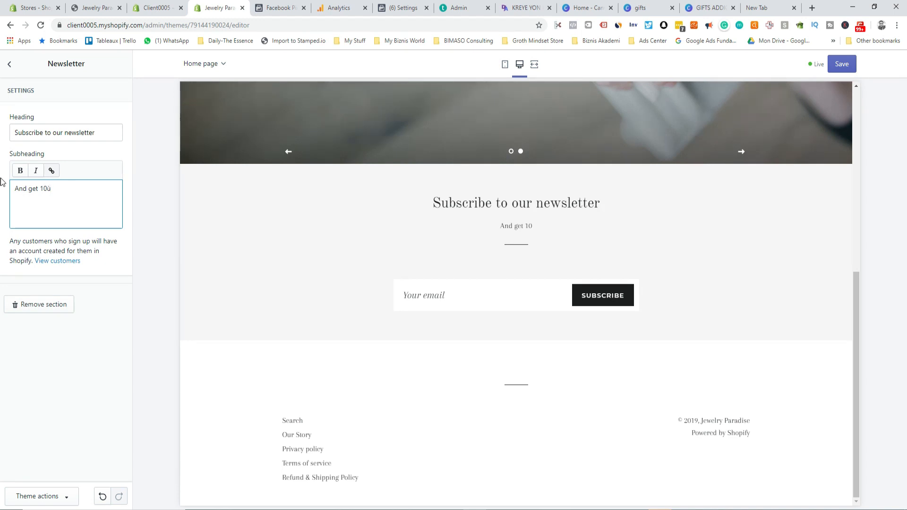
pyautogui.write('%')
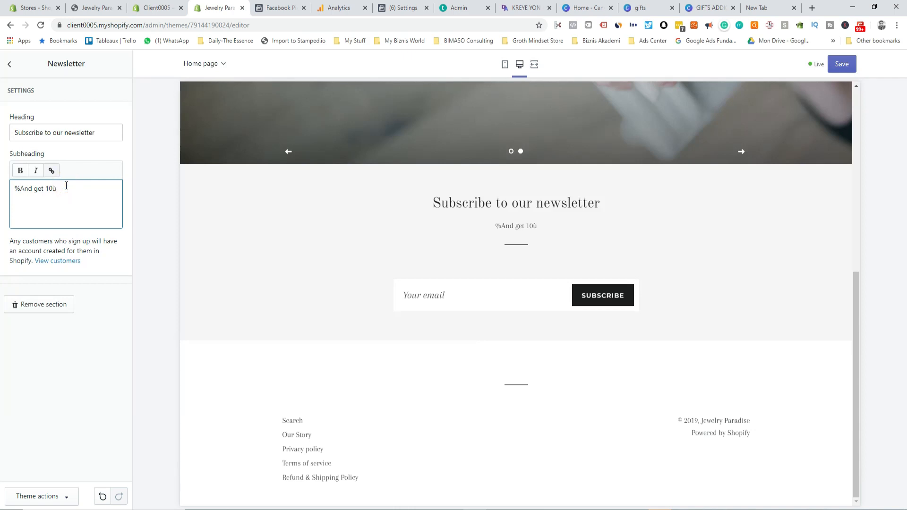
pyautogui.write('% off')
pyautogui.press('Home')
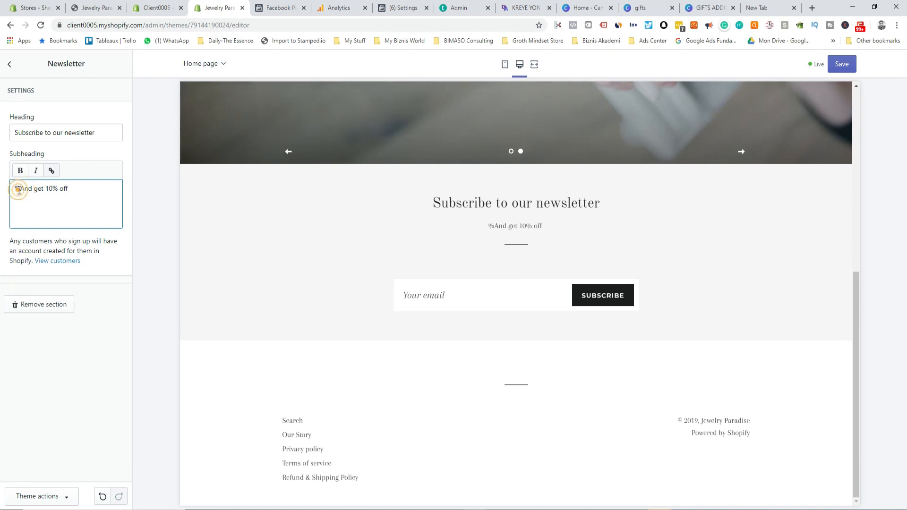
pyautogui.press('Delete')
pyautogui.click(66, 192)
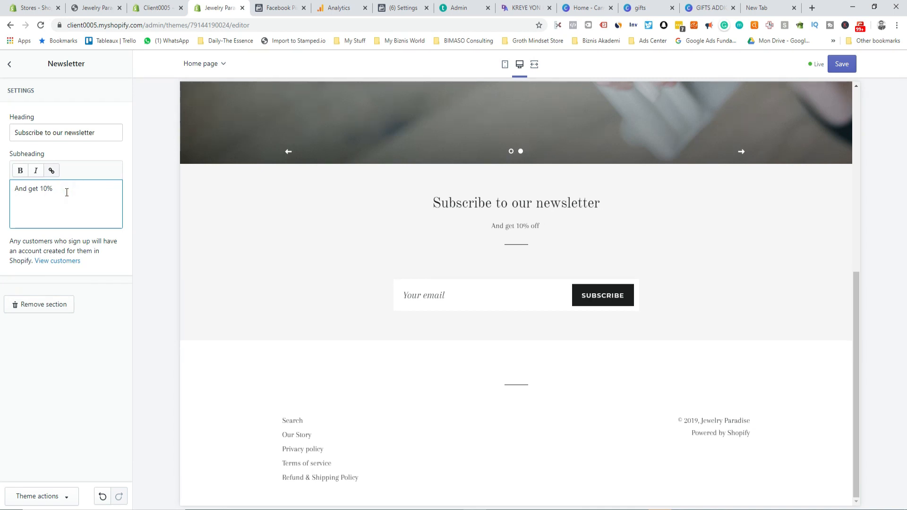
pyautogui.write('ff')
pyautogui.press('BackSpace')
pyautogui.press('BackSpace')
pyautogui.click(60, 187)
pyautogui.write('gh')
pyautogui.write('OFF')
pyautogui.write(' o')
pyautogui.write('n your ')
pyautogui.write('f')
pyautogui.write('o')
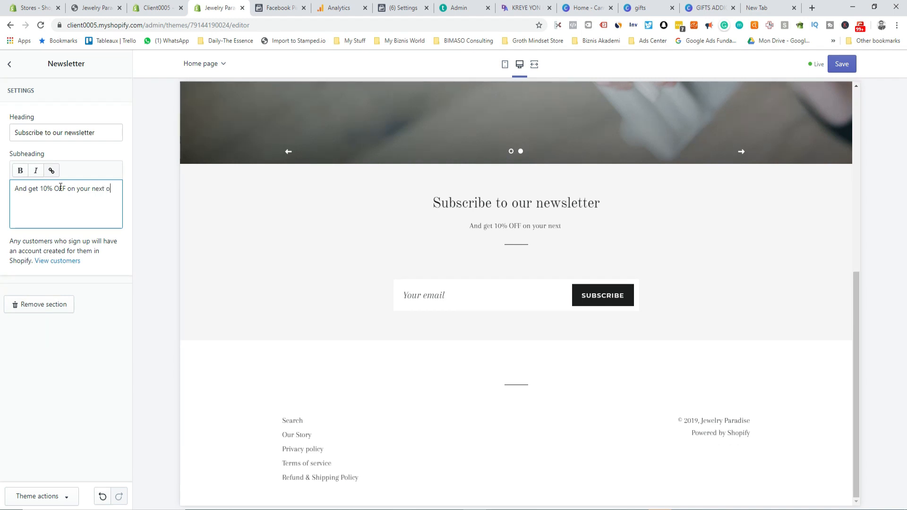
pyautogui.write('rder...')
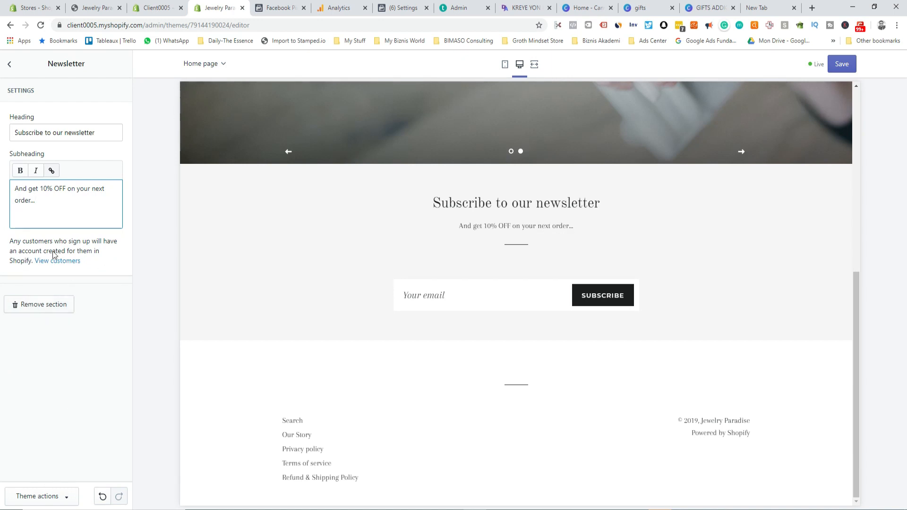
pyautogui.click(839, 64)
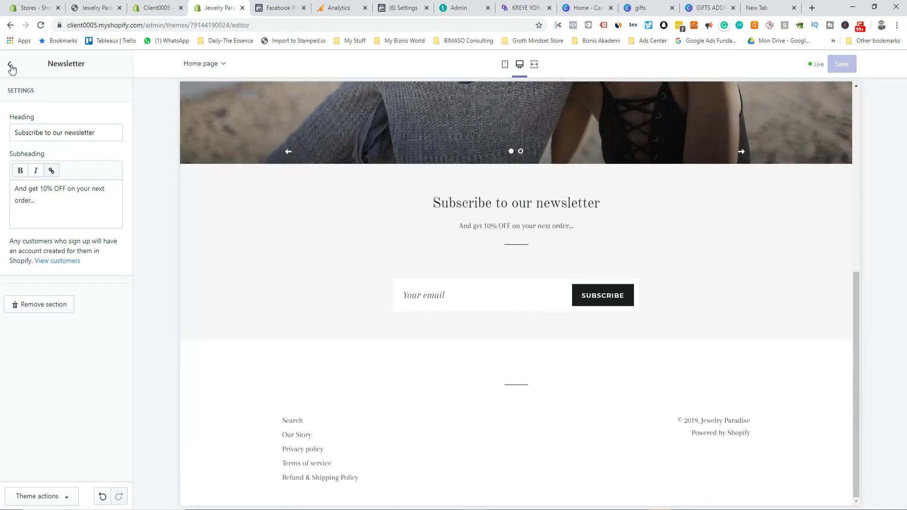
pyautogui.click(12, 66)
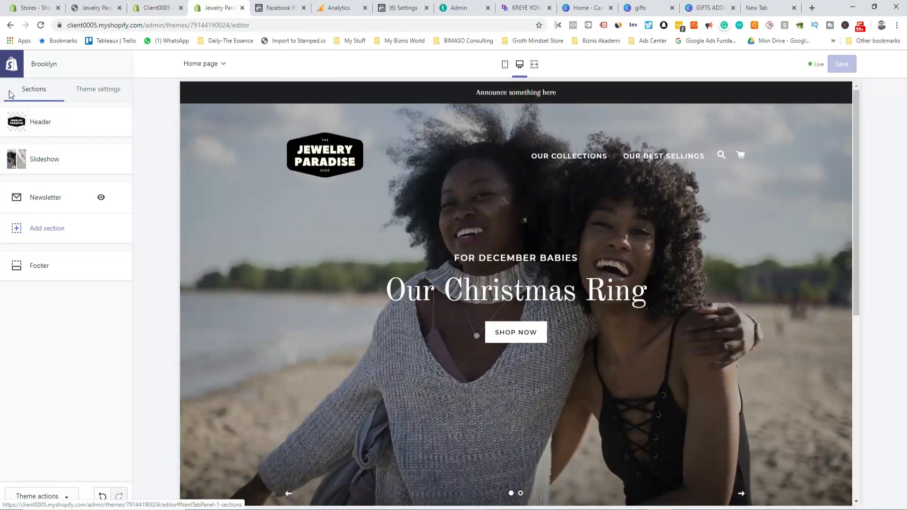
# Step: Change the Header's announcement bar text to 'Free shipping on your order Today Only' and save
pyautogui.click(97, 89)
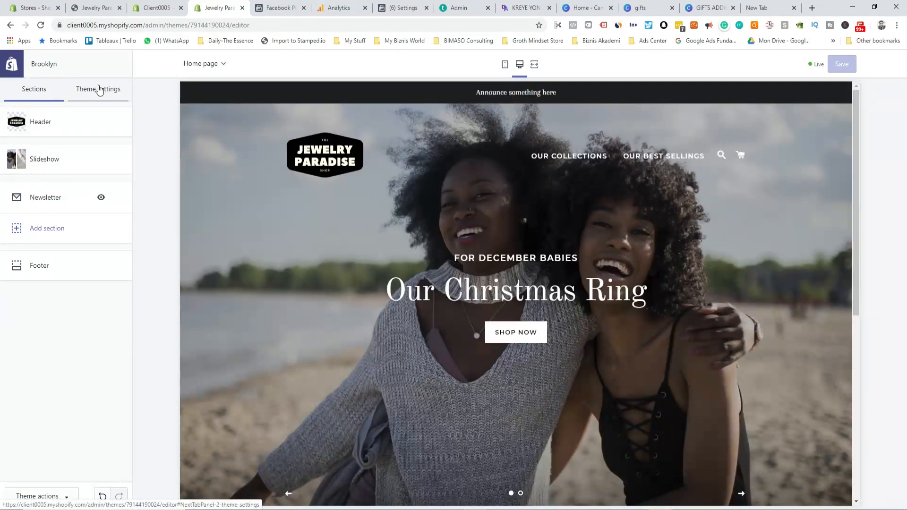
pyautogui.click(31, 88)
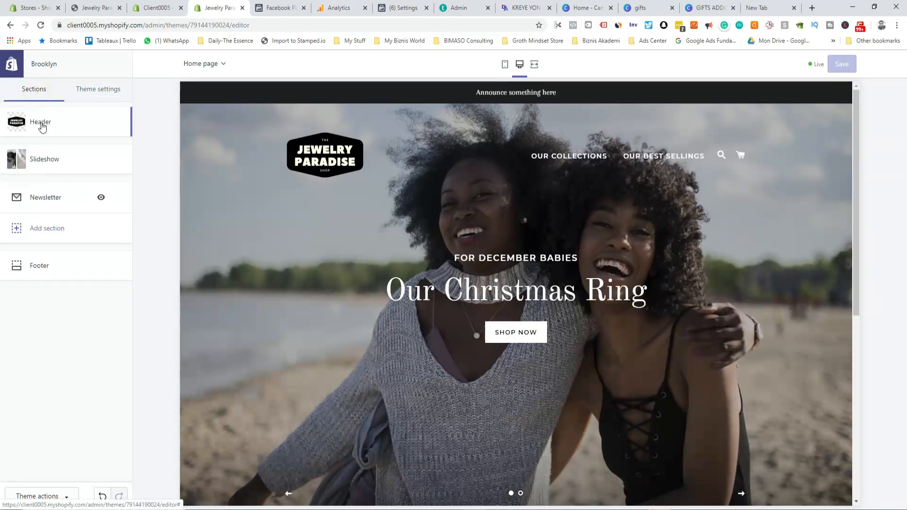
pyautogui.click(40, 121)
pyautogui.scroll(-10, 41, 332)
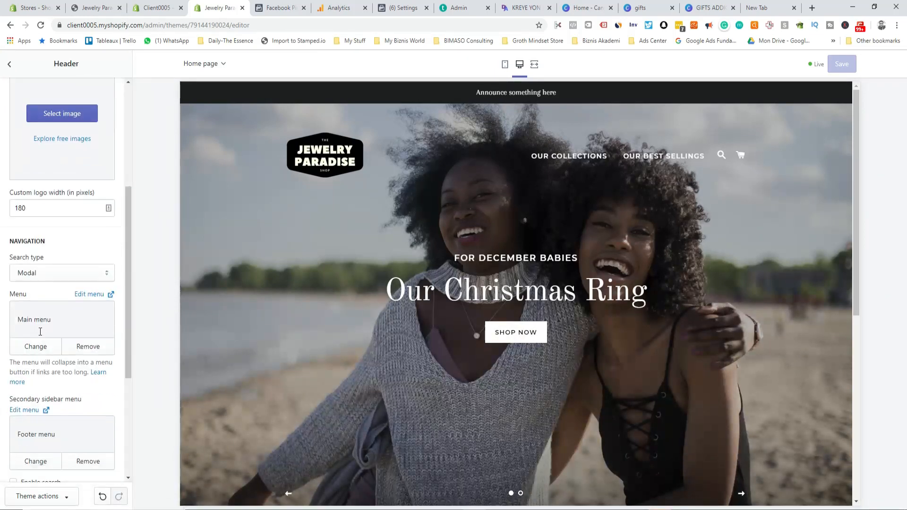
pyautogui.click(98, 377)
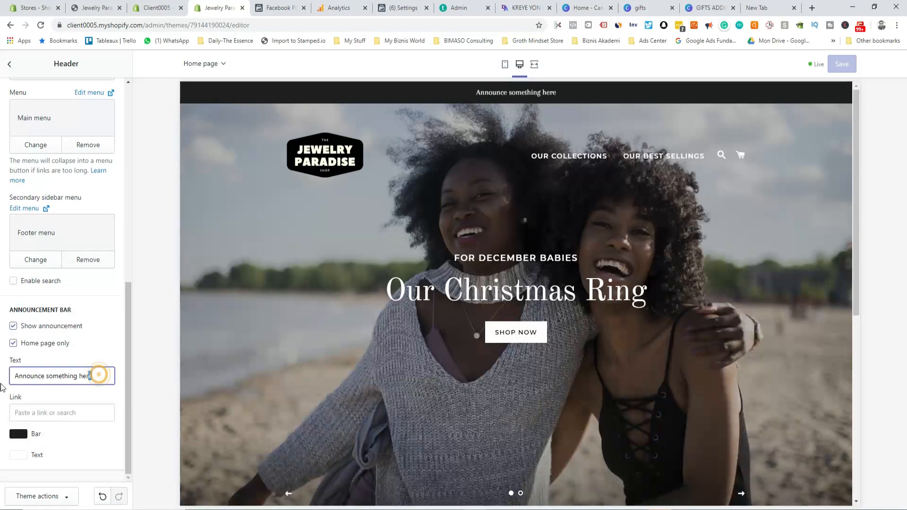
pyautogui.moveTo(98, 376); pyautogui.dragTo(14, 376)
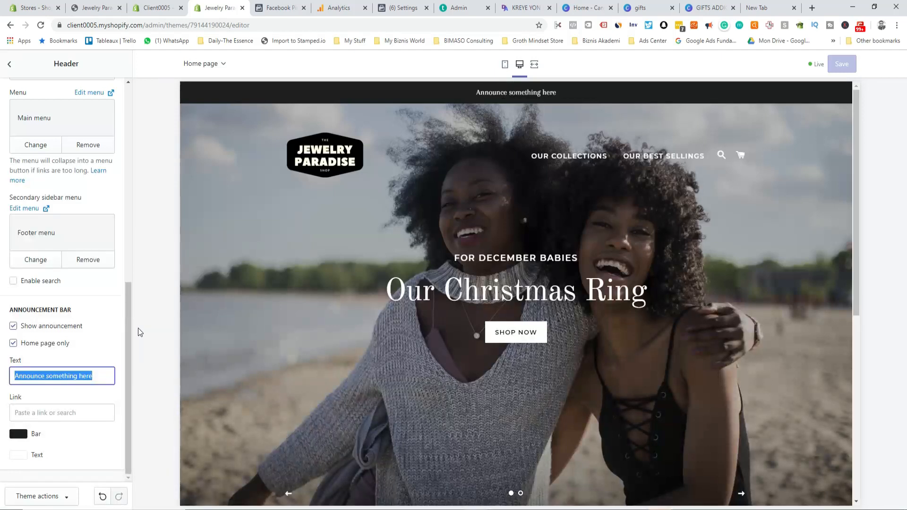
pyautogui.write('Free ')
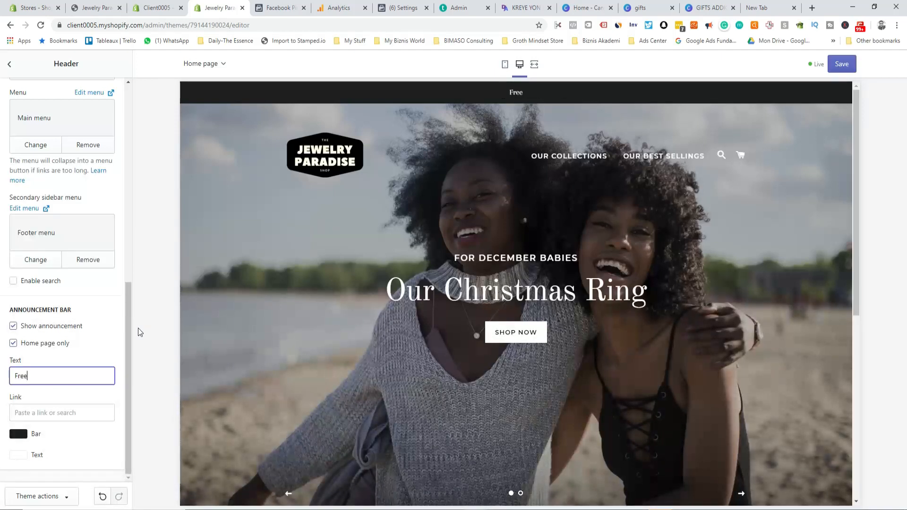
pyautogui.write('shipping on your order')
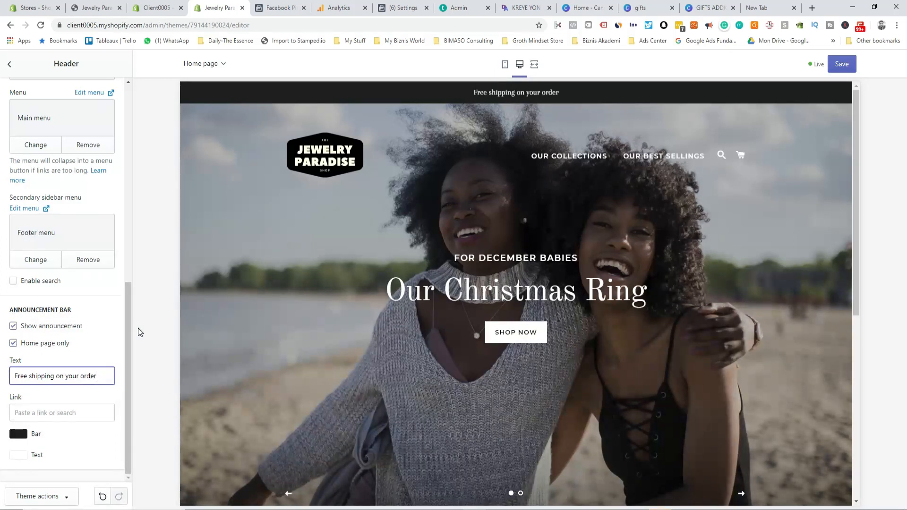
pyautogui.write(' Todays')
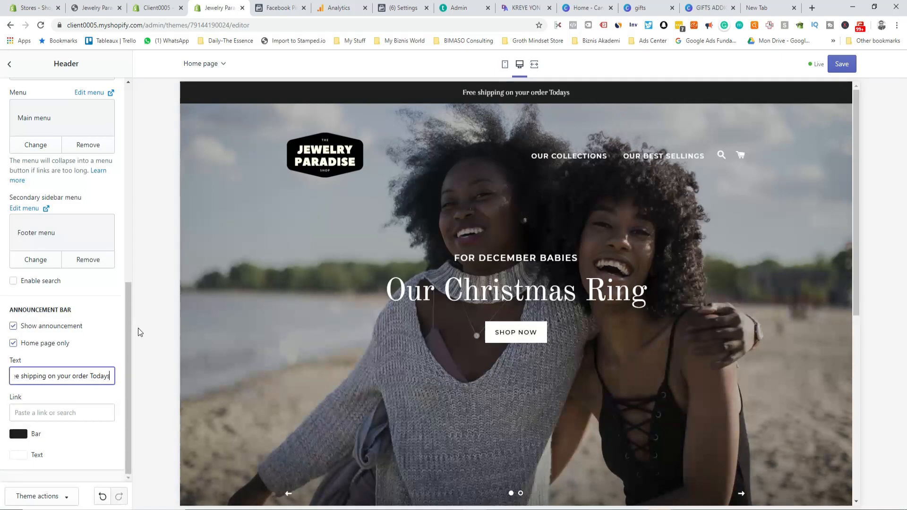
pyautogui.press('BackSpace')
pyautogui.write('Only')
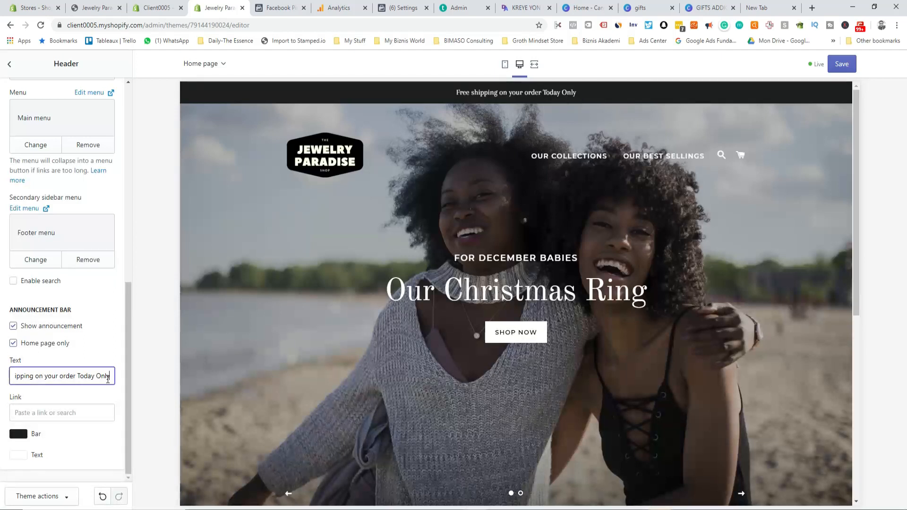
pyautogui.click(854, 68)
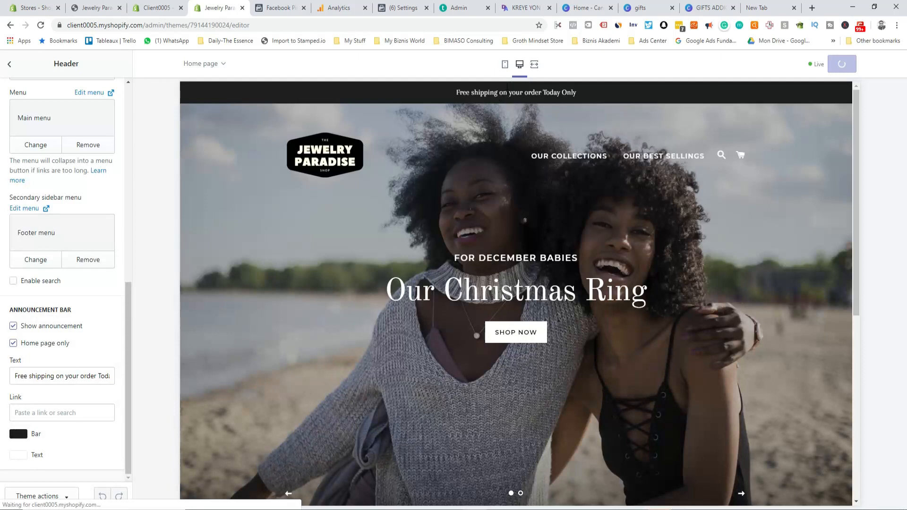
# Step: Check the home page in the mobile preview with the menu drawer closed, then go back to sections
pyautogui.click(506, 64)
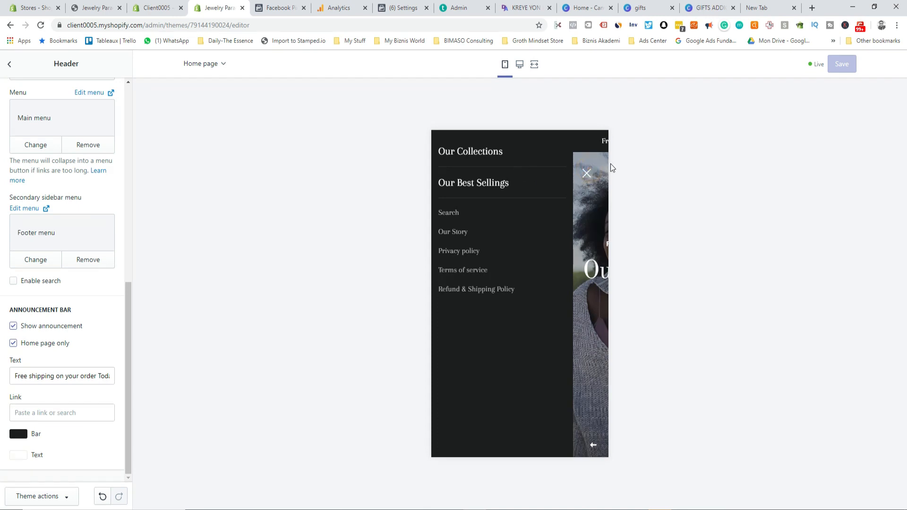
pyautogui.click(587, 175)
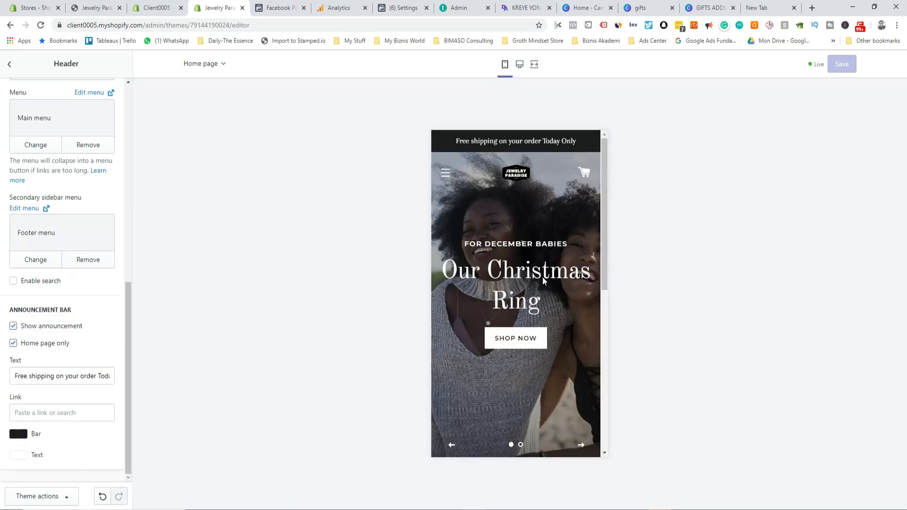
pyautogui.scroll(-10, 513, 262)
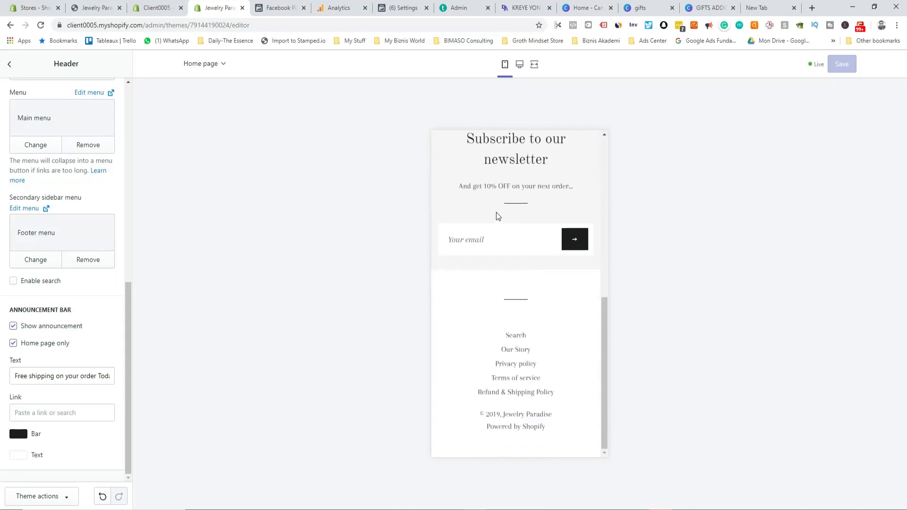
pyautogui.scroll(10, 70, 288)
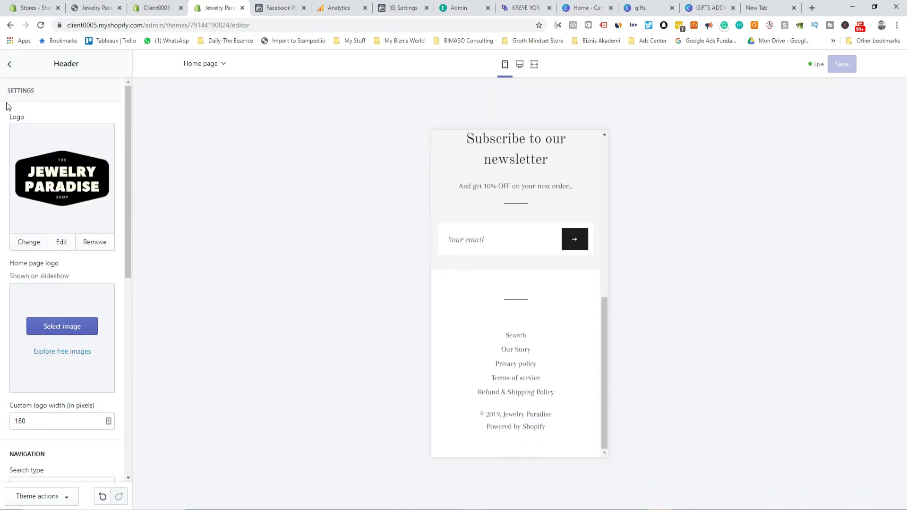
pyautogui.click(9, 64)
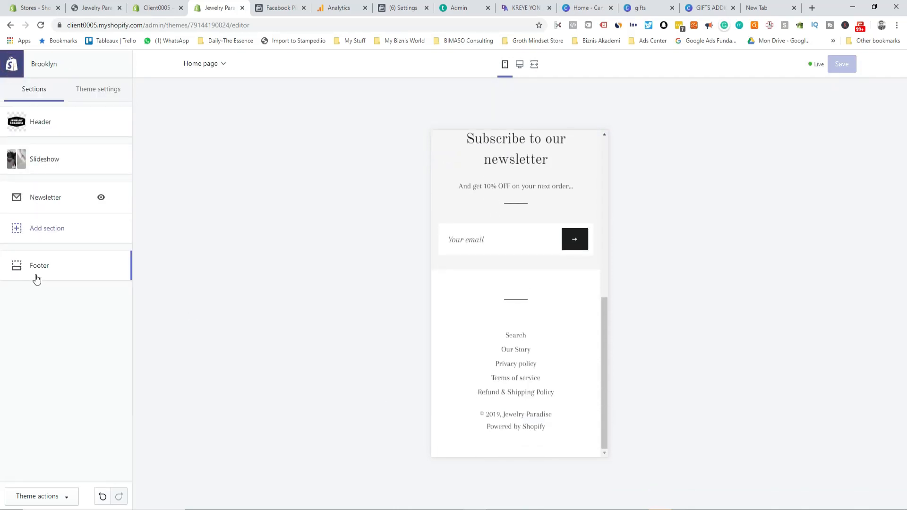
pyautogui.click(96, 90)
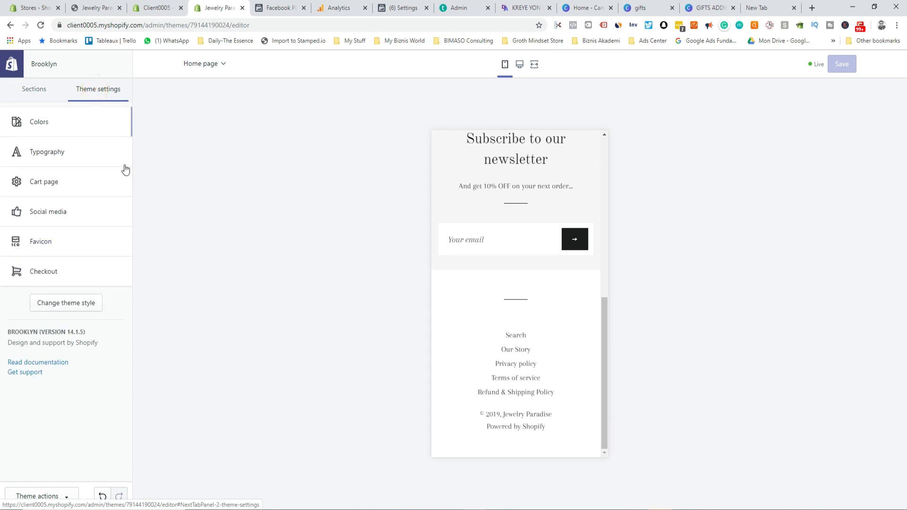
# Step: Set the cart type to Page and allow order notes in the cart
pyautogui.click(51, 133)
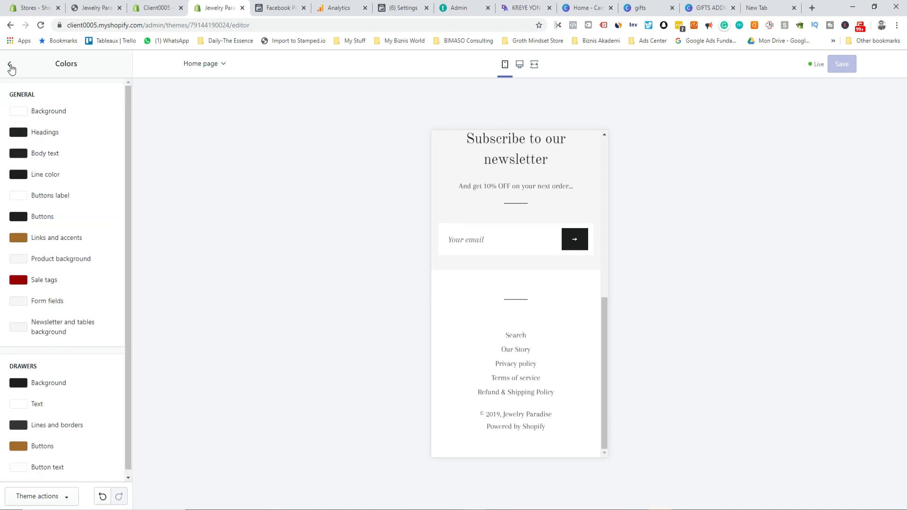
pyautogui.click(10, 65)
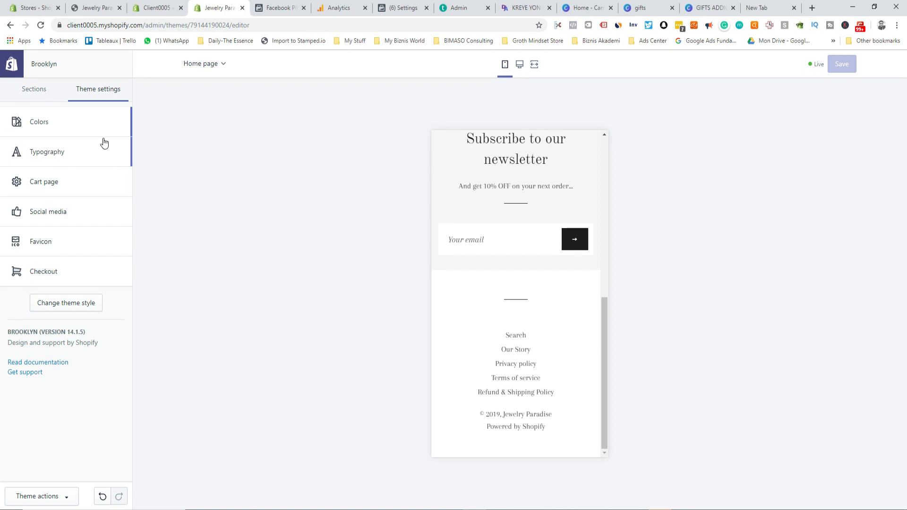
pyautogui.click(44, 181)
pyautogui.click(48, 115)
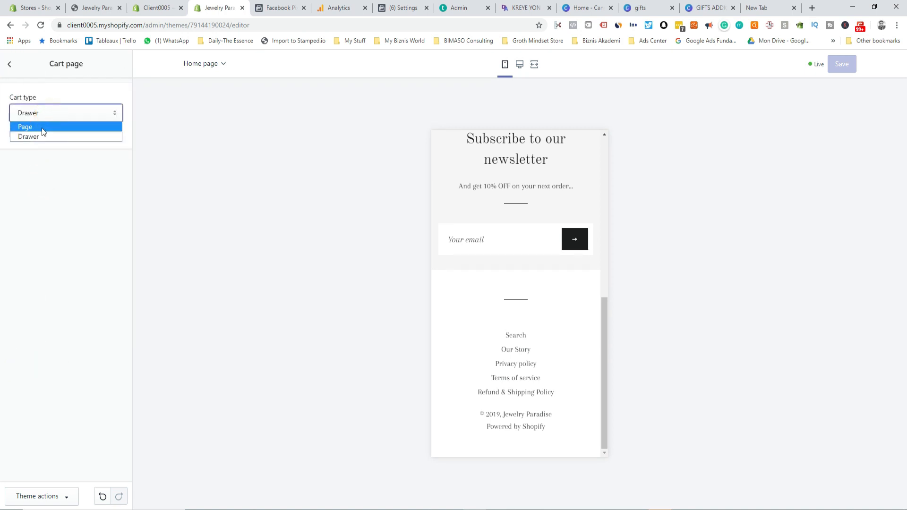
pyautogui.click(42, 127)
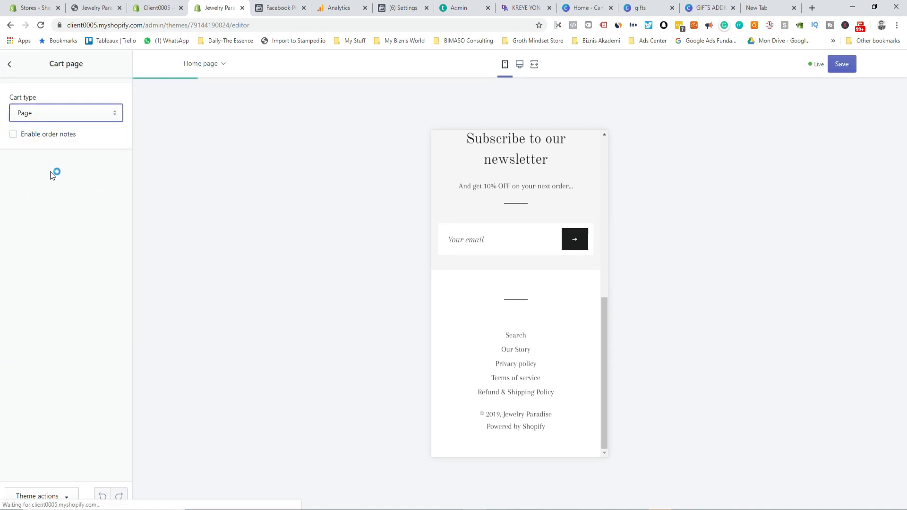
pyautogui.click(14, 136)
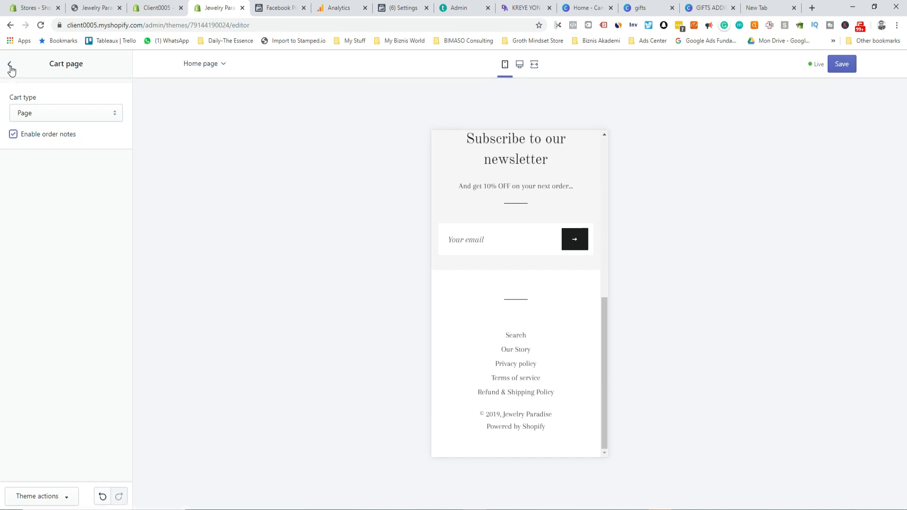
pyautogui.click(9, 65)
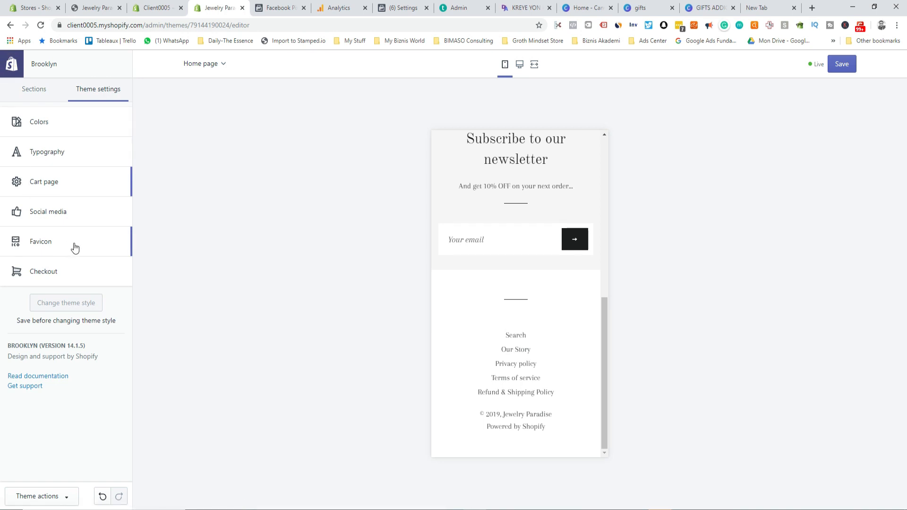
# Step: Look over the theme's social media settings
pyautogui.click(65, 215)
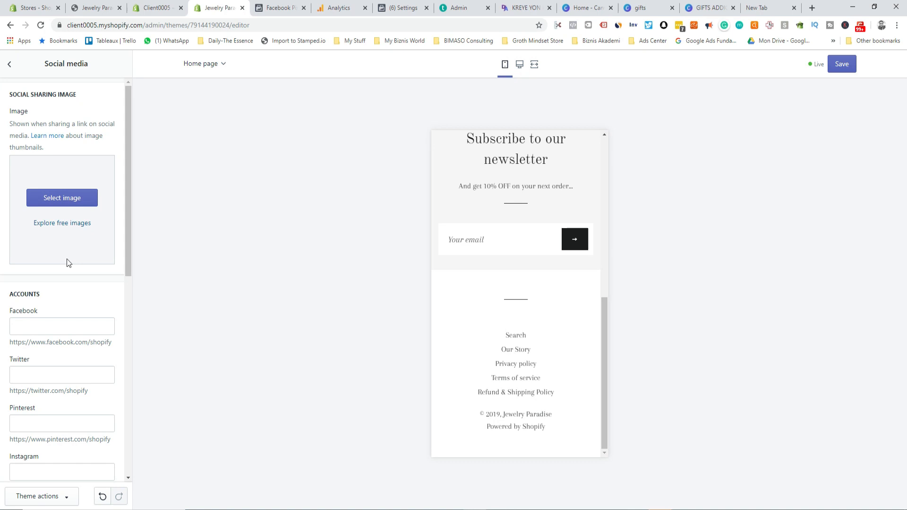
pyautogui.scroll(-5, 68, 263)
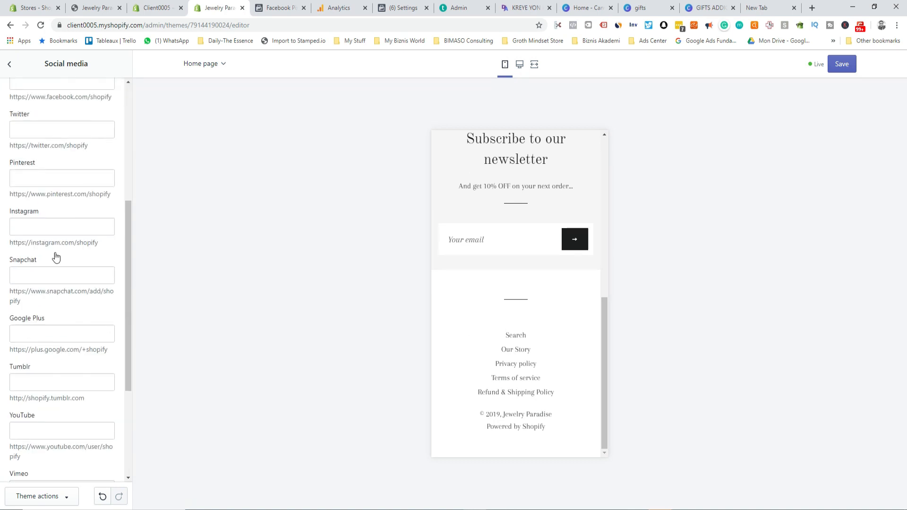
pyautogui.scroll(5, 78, 156)
pyautogui.scroll(-6, 60, 179)
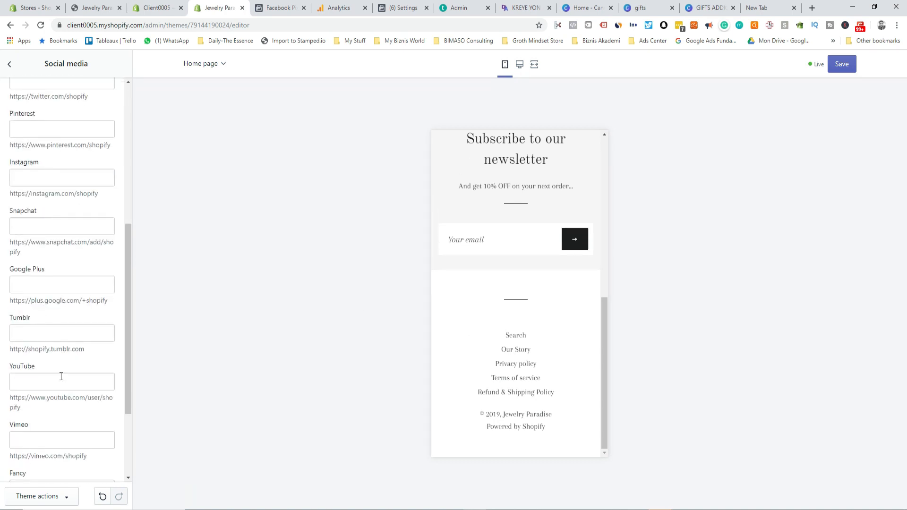
pyautogui.scroll(6, 46, 379)
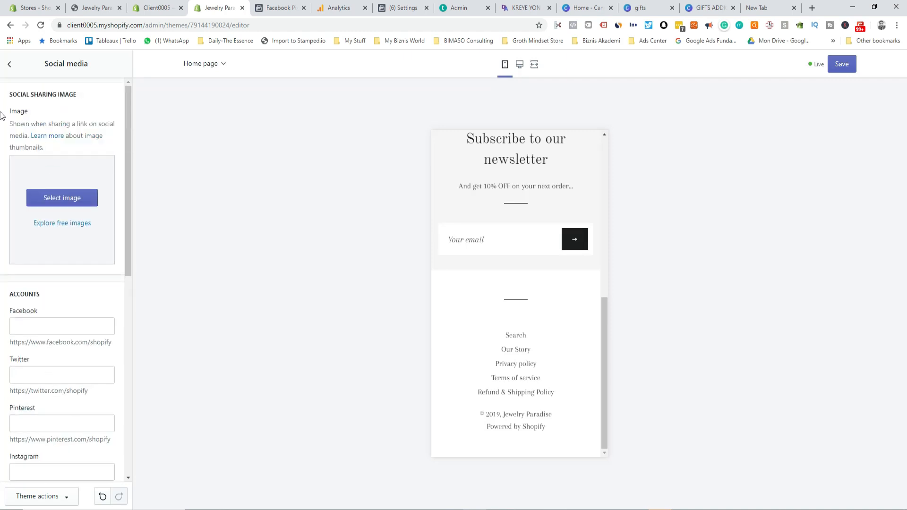
pyautogui.click(9, 63)
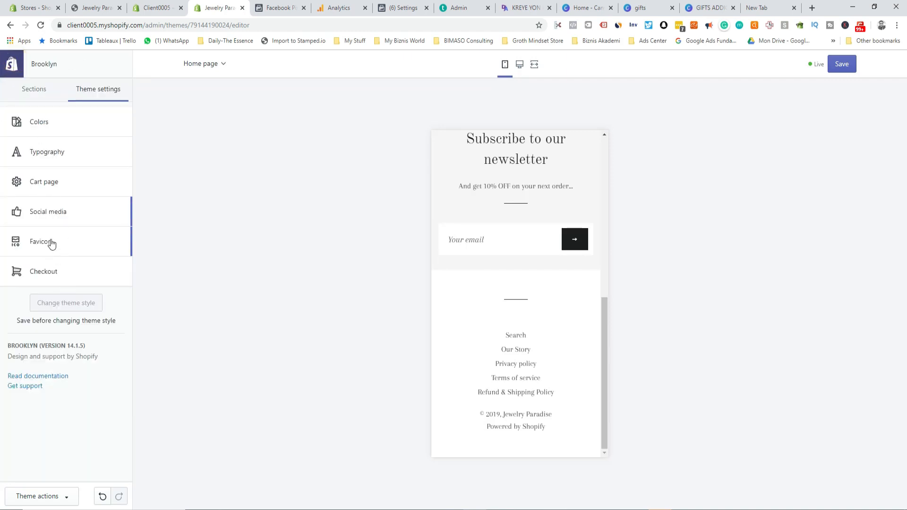
# Step: Open the Checkout settings to view the banner background image and logo options
pyautogui.click(49, 272)
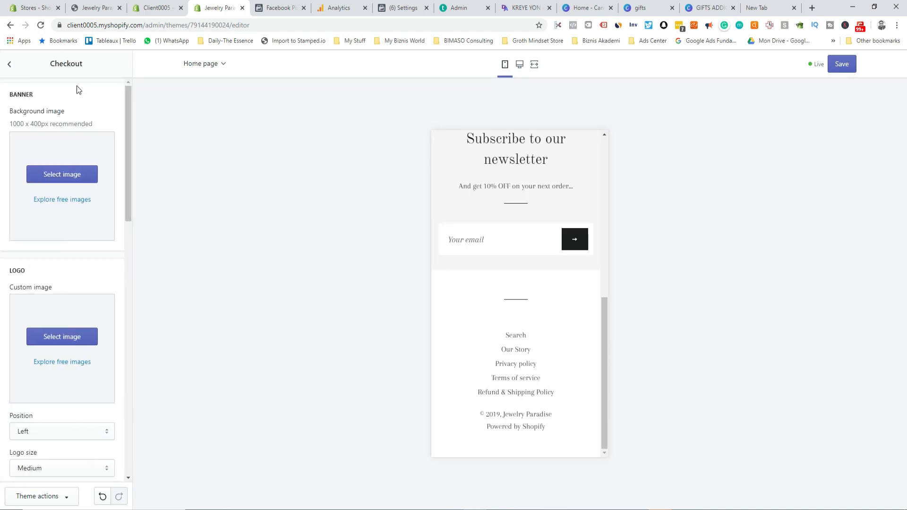
pyautogui.scroll(-3, 43, 322)
pyautogui.scroll(3, 49, 320)
pyautogui.click(651, 8)
pyautogui.click(702, 7)
# Step: Close the gifts design and duplicate the first banner page
pyautogui.click(654, 8)
pyautogui.click(672, 8)
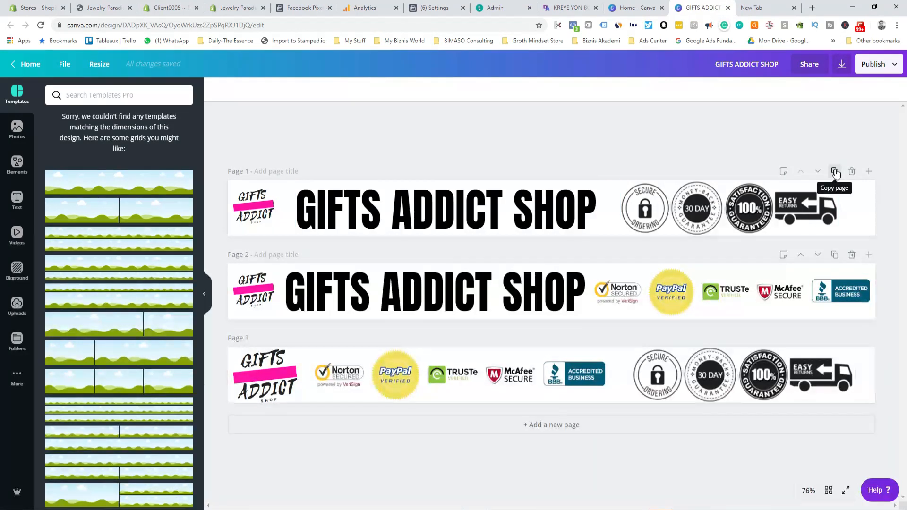
pyautogui.click(834, 172)
pyautogui.click(372, 170)
pyautogui.click(374, 170)
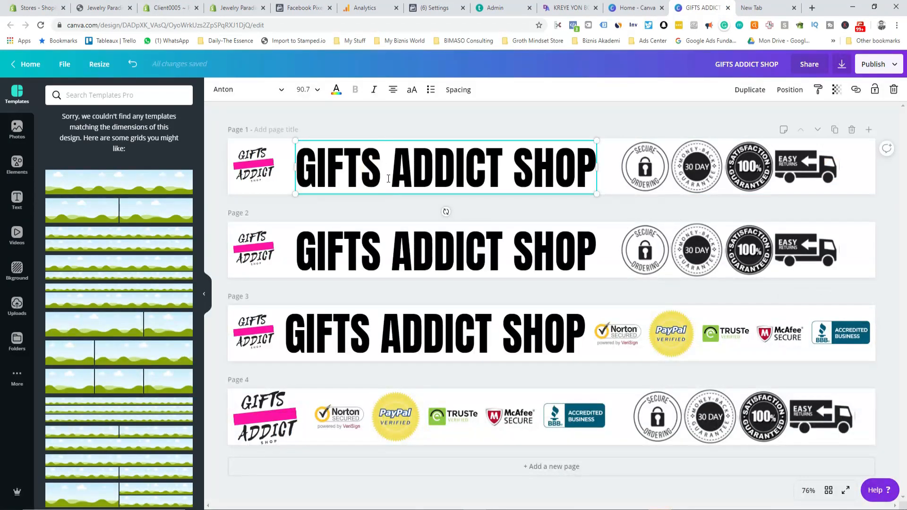
# Step: Replace GIFTS ADDICT with JEWELRY PARADISE in the copied headline and shrink it to fit
pyautogui.moveTo(502, 165); pyautogui.dragTo(298, 172)
pyautogui.write('J')
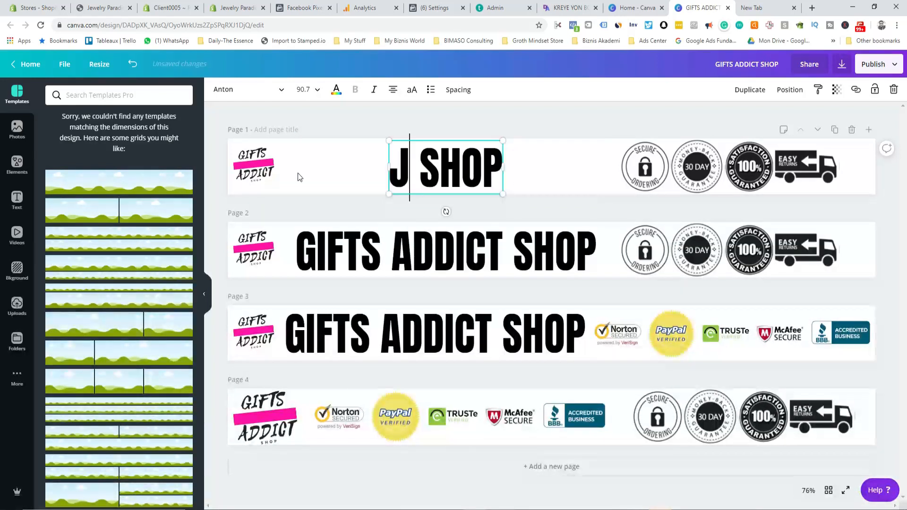
pyautogui.write('e')
pyautogui.press('BackSpace')
pyautogui.write('E')
pyautogui.write('WELRY')
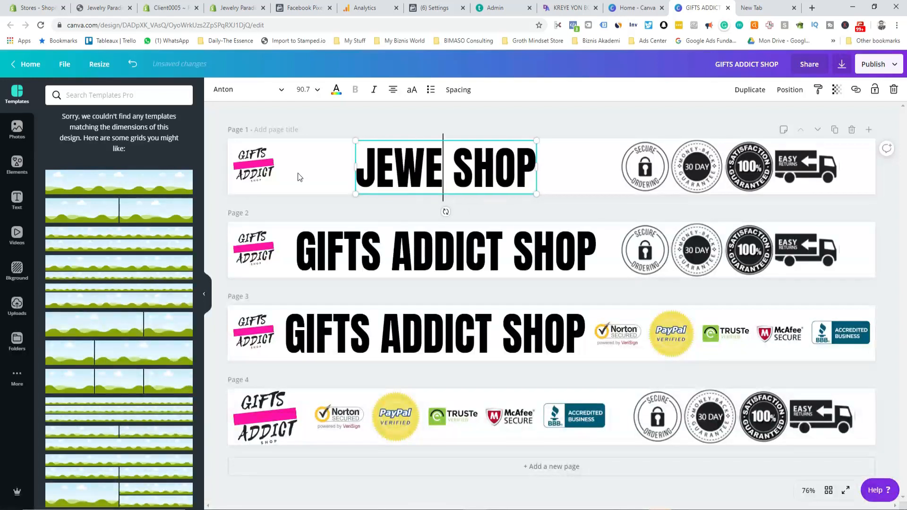
pyautogui.write(' pA')
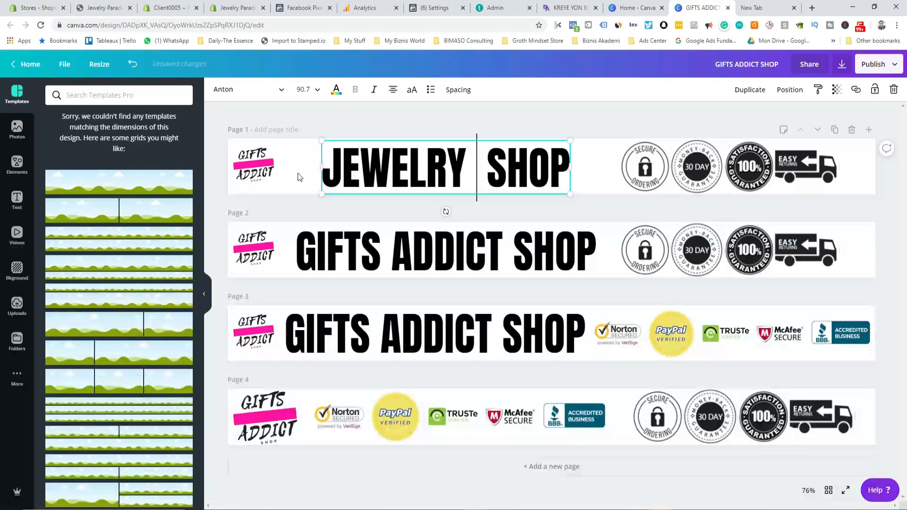
pyautogui.press('BackSpace')
pyautogui.press('BackSpace')
pyautogui.write('PARADISE')
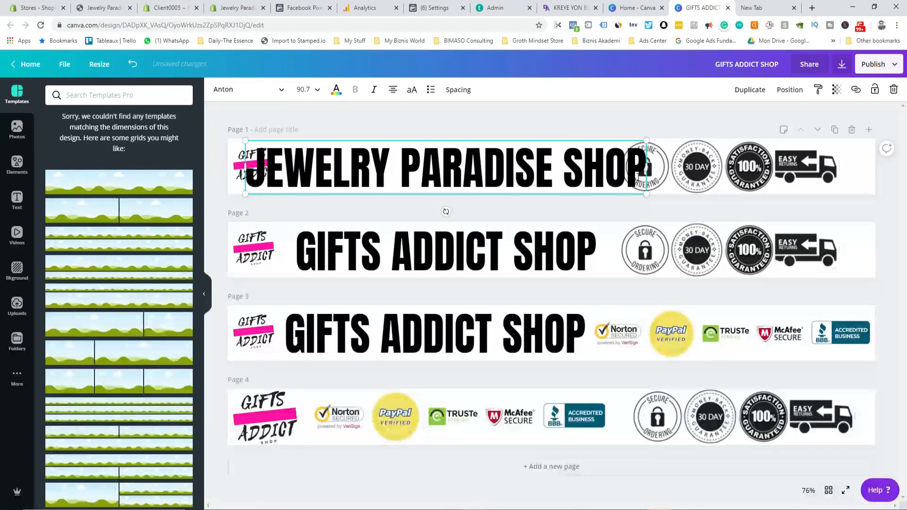
pyautogui.moveTo(647, 141); pyautogui.dragTo(557, 152)
pyautogui.moveTo(338, 149); pyautogui.dragTo(380, 144)
# Step: Delete the Gifts Addict logo, then enlarge and realign the headline
pyautogui.click(254, 170)
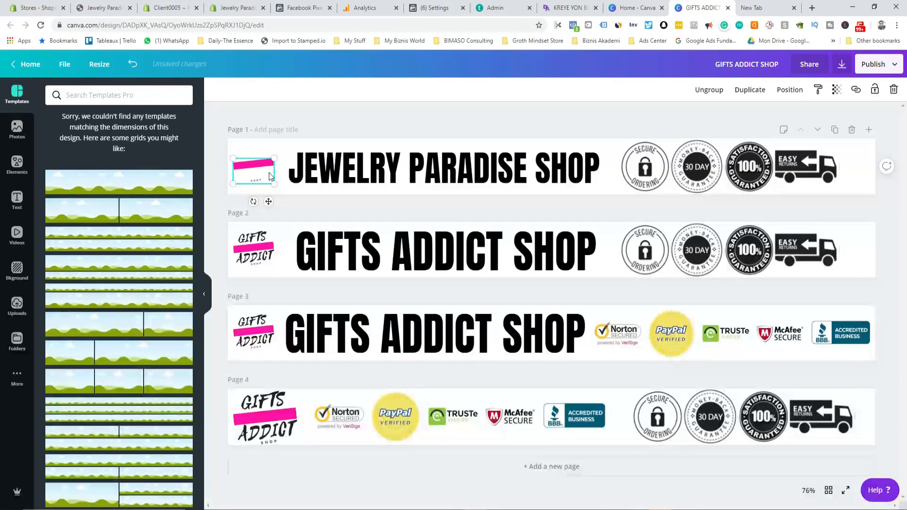
pyautogui.press('Delete')
pyautogui.moveTo(363, 178); pyautogui.dragTo(321, 169)
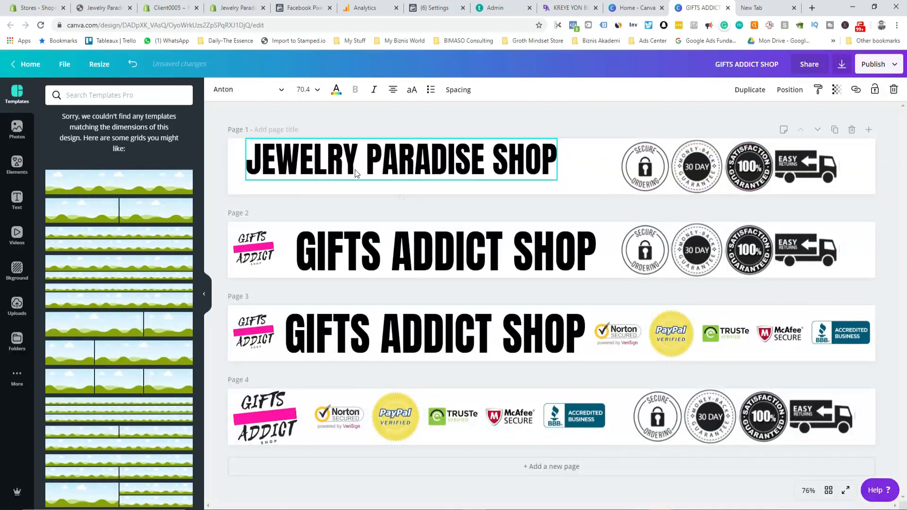
pyautogui.moveTo(556, 178); pyautogui.dragTo(592, 187)
pyautogui.moveTo(499, 153); pyautogui.dragTo(521, 157)
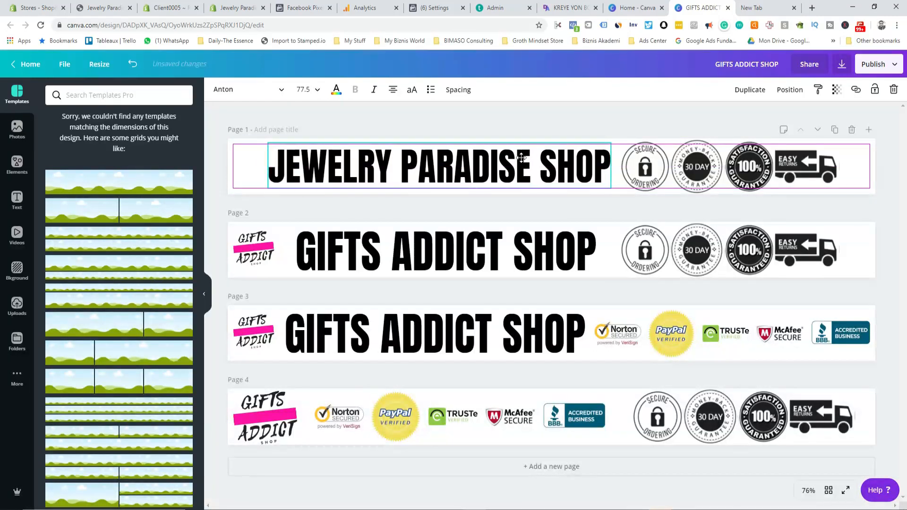
pyautogui.click(17, 305)
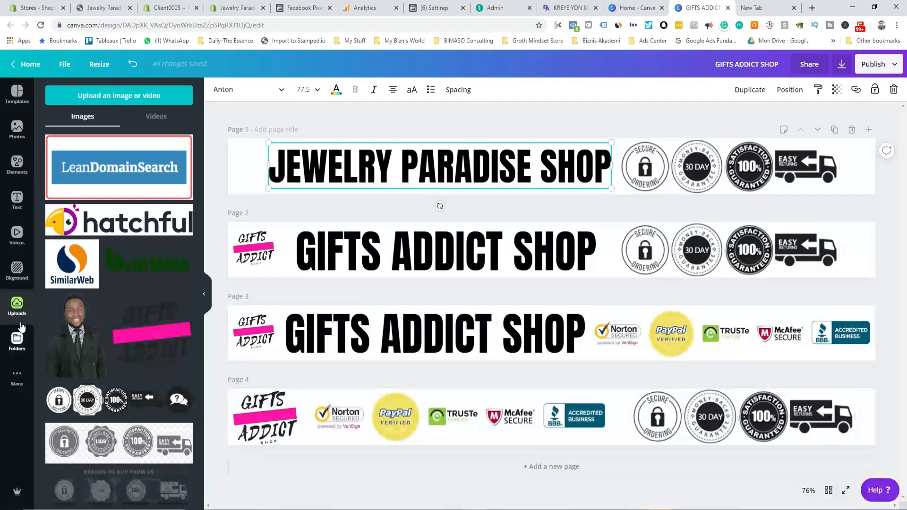
# Step: Add the Jewelry Paradise logo from the gifts design as a new page
pyautogui.click(16, 378)
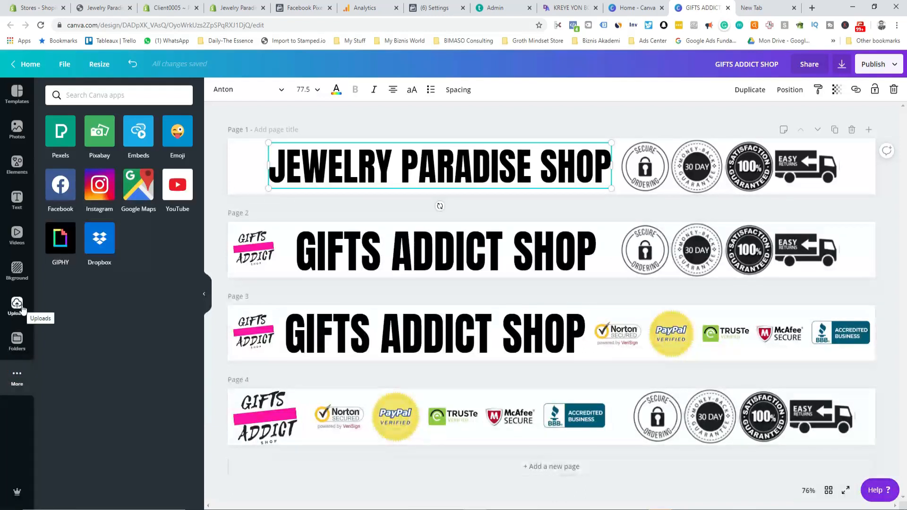
pyautogui.click(17, 340)
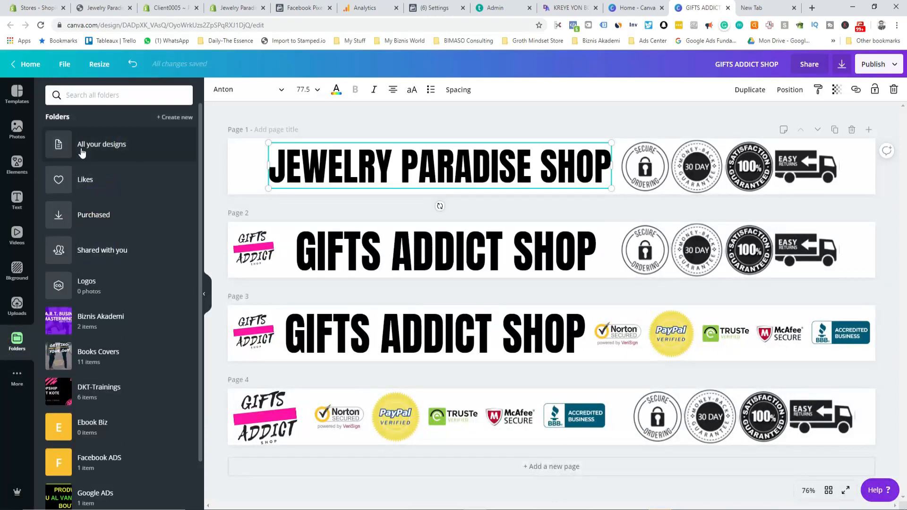
pyautogui.click(98, 147)
pyautogui.click(83, 143)
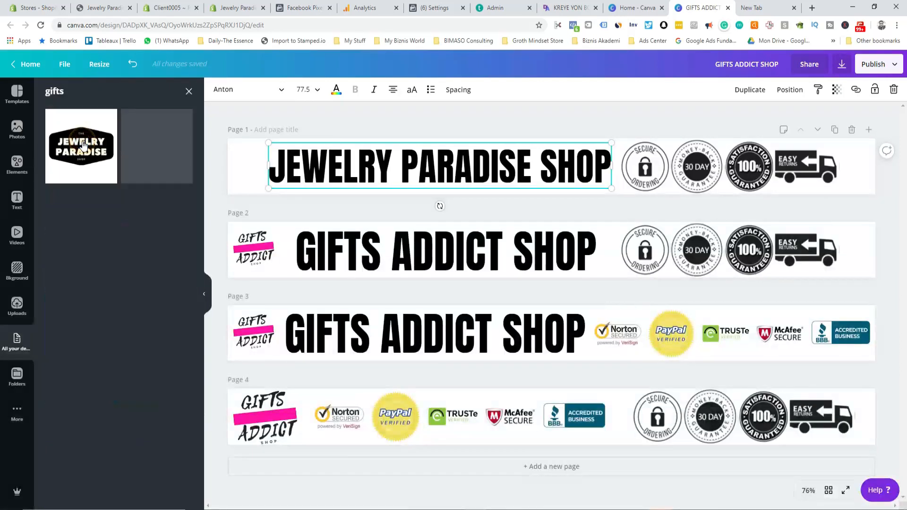
pyautogui.click(77, 160)
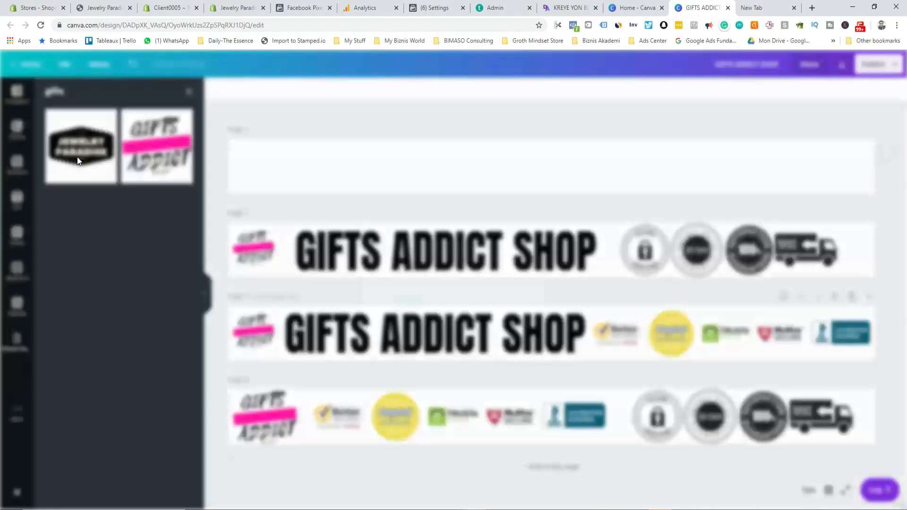
pyautogui.click(573, 240)
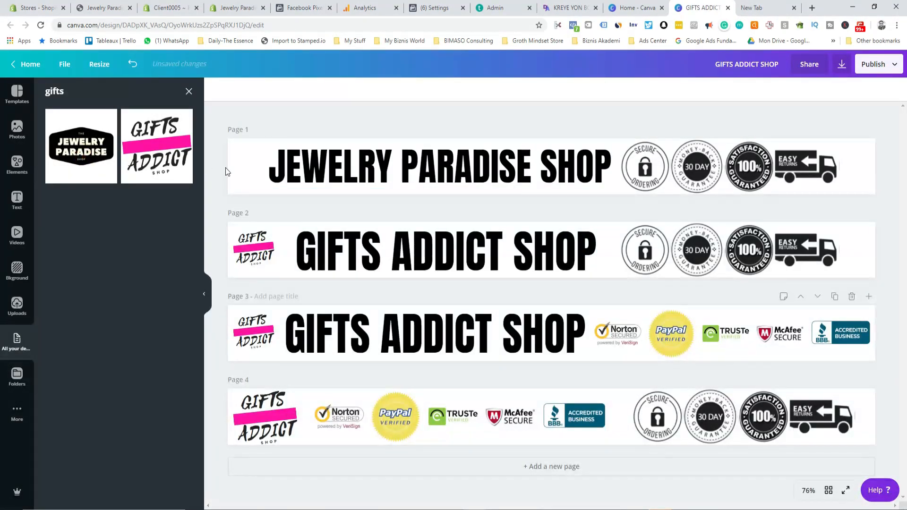
pyautogui.click(75, 140)
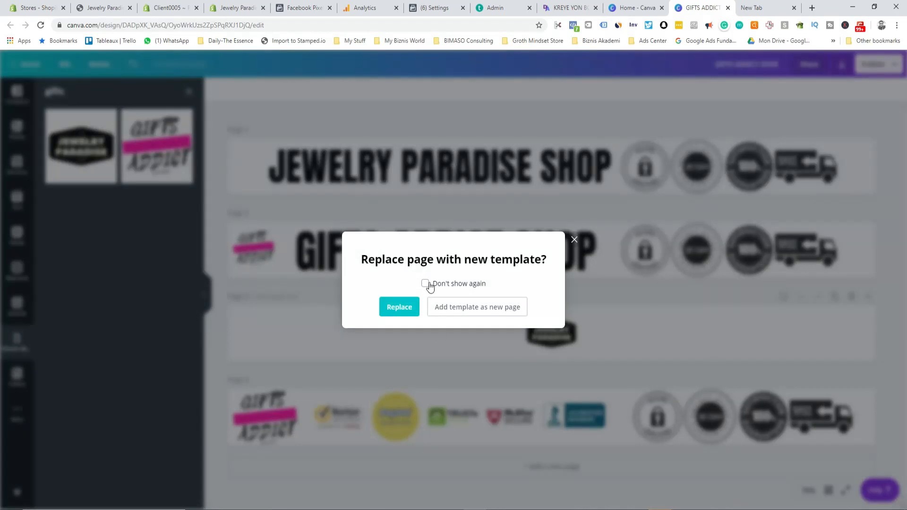
pyautogui.click(461, 313)
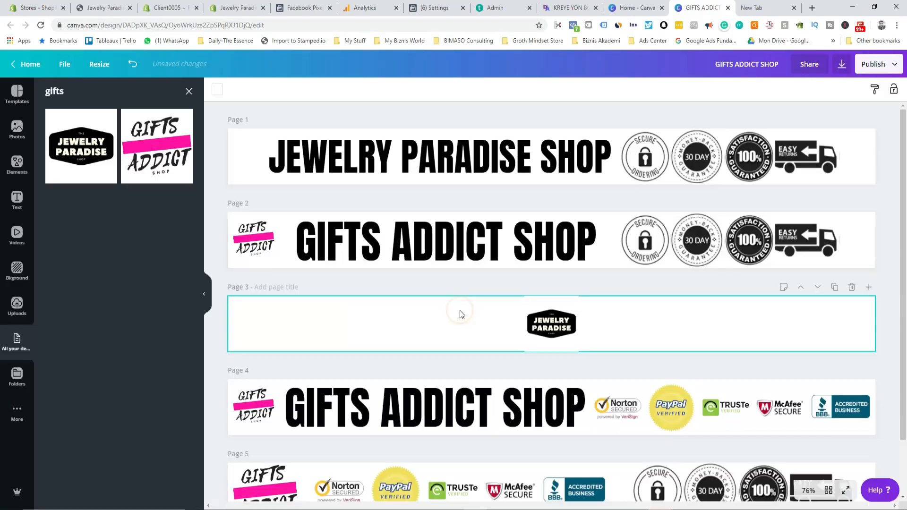
# Step: Move the whole Jewelry Paradise logo from page 3 to page 1's left edge
pyautogui.moveTo(548, 322)
pyautogui.mouseDown()
pyautogui.moveTo(449, 260)
pyautogui.moveTo(550, 336)
pyautogui.moveTo(551, 326)
pyautogui.mouseUp()
pyautogui.click(506, 324)
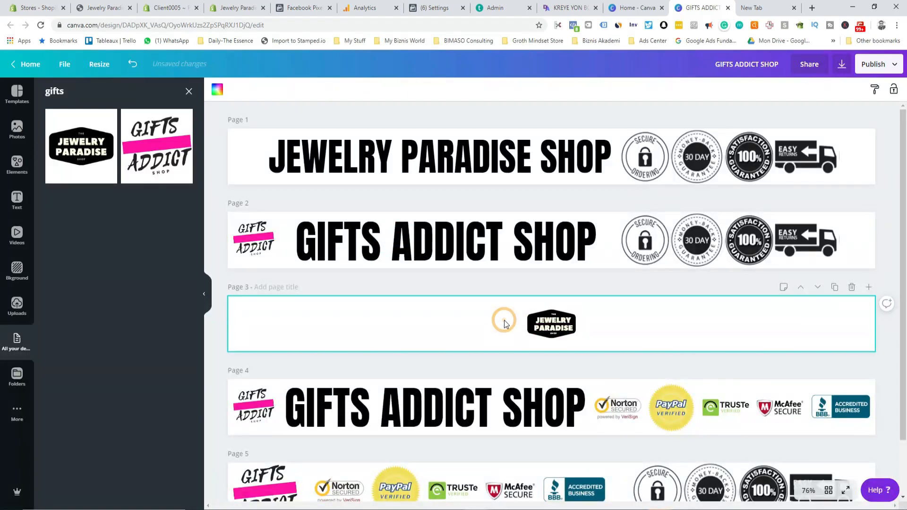
pyautogui.hotkey('ctrl', 'z')
pyautogui.moveTo(513, 310); pyautogui.dragTo(252, 160)
pyautogui.click(324, 161)
# Step: Fine-tune the headline size and the positions of headline and logo on the first banner
pyautogui.moveTo(324, 161); pyautogui.dragTo(332, 162)
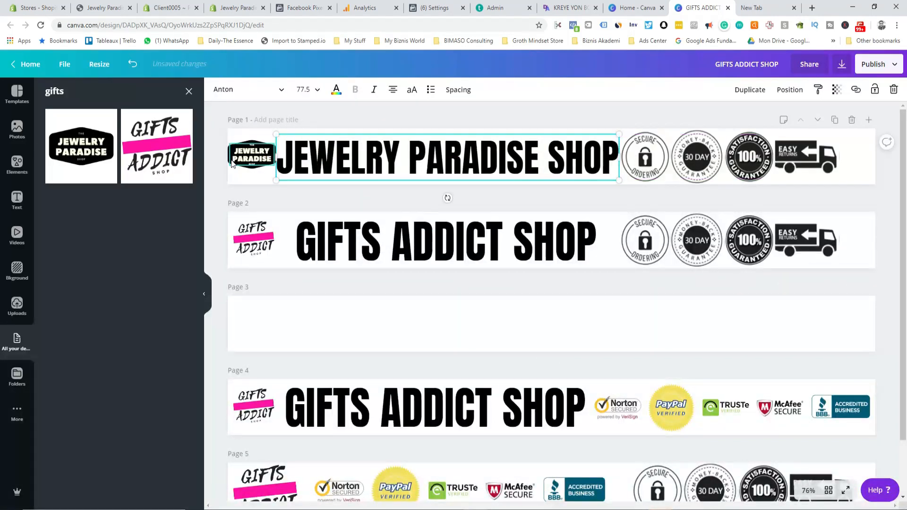
pyautogui.moveTo(277, 136); pyautogui.dragTo(290, 132)
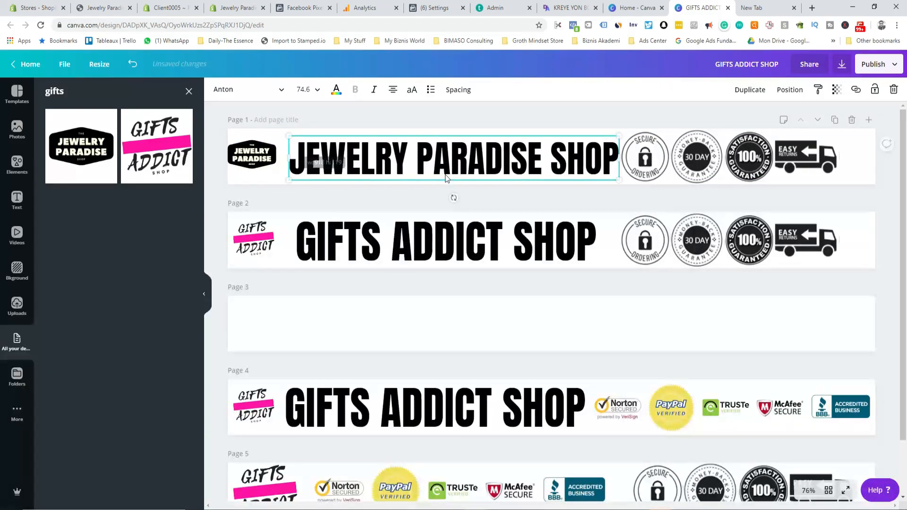
pyautogui.moveTo(449, 162); pyautogui.dragTo(435, 160)
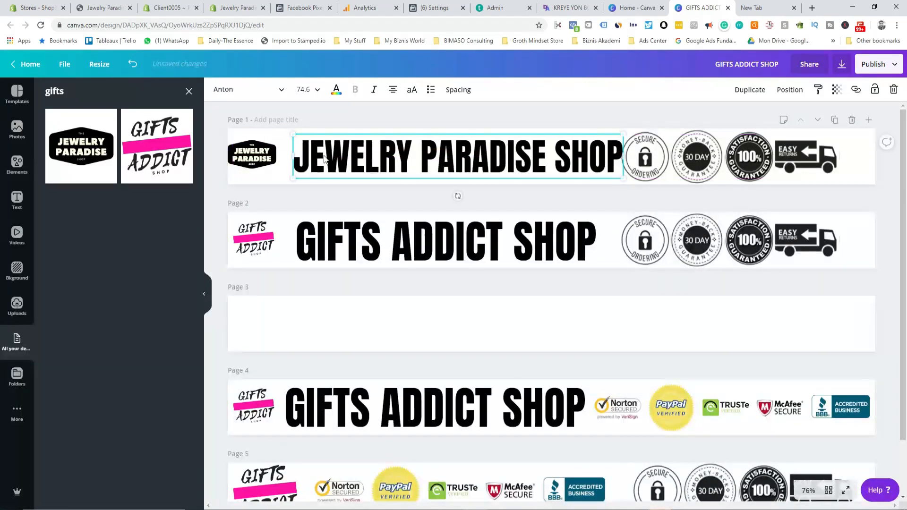
pyautogui.click(265, 165)
pyautogui.press('Right')
pyautogui.press('Right')
pyautogui.press('Right')
pyautogui.press('Right')
pyautogui.press('Right')
pyautogui.press('Right')
pyautogui.press('Right')
pyautogui.press('Right')
pyautogui.press('Right')
pyautogui.press('Right')
pyautogui.press('Right')
pyautogui.press('Right')
pyautogui.press('Right')
pyautogui.press('Right')
pyautogui.press('Right')
pyautogui.press('Right')
pyautogui.press('Right')
pyautogui.press('Right')
pyautogui.press('Right')
pyautogui.press('Right')
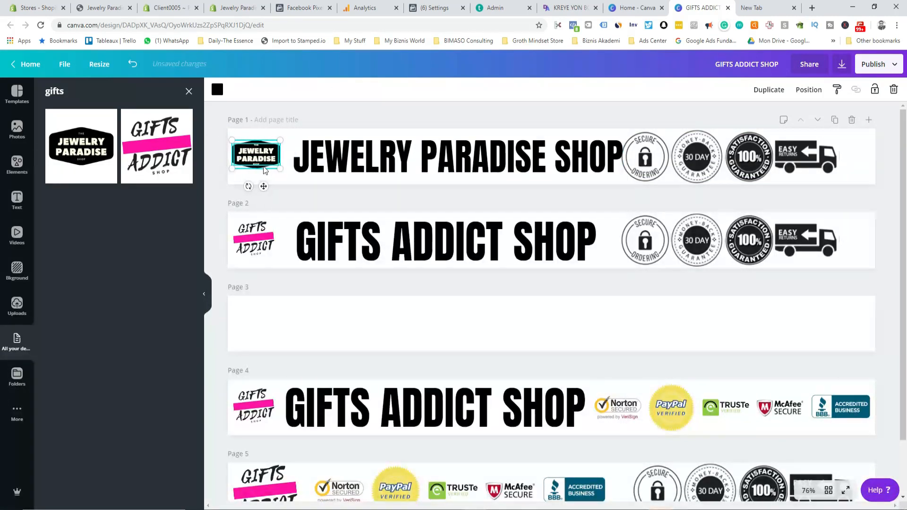
pyautogui.click(347, 115)
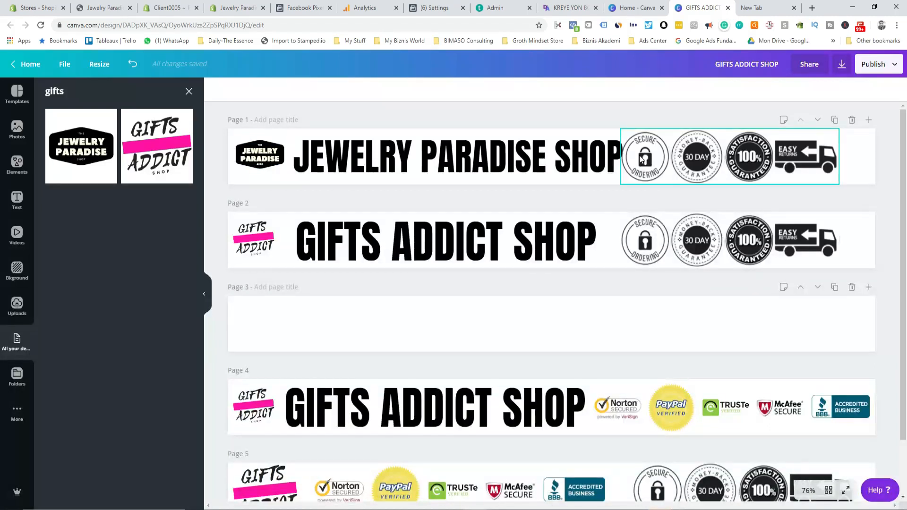
pyautogui.moveTo(583, 157); pyautogui.dragTo(575, 161)
pyautogui.press('Up')
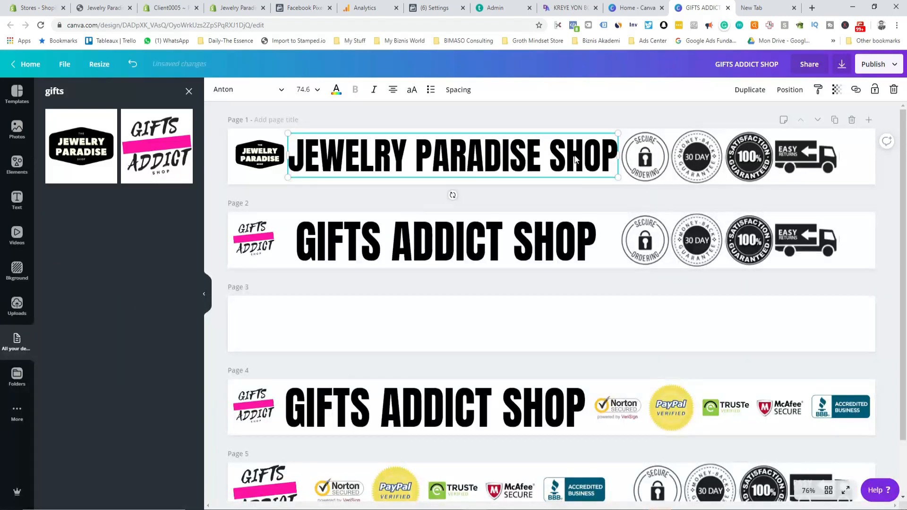
pyautogui.click(649, 112)
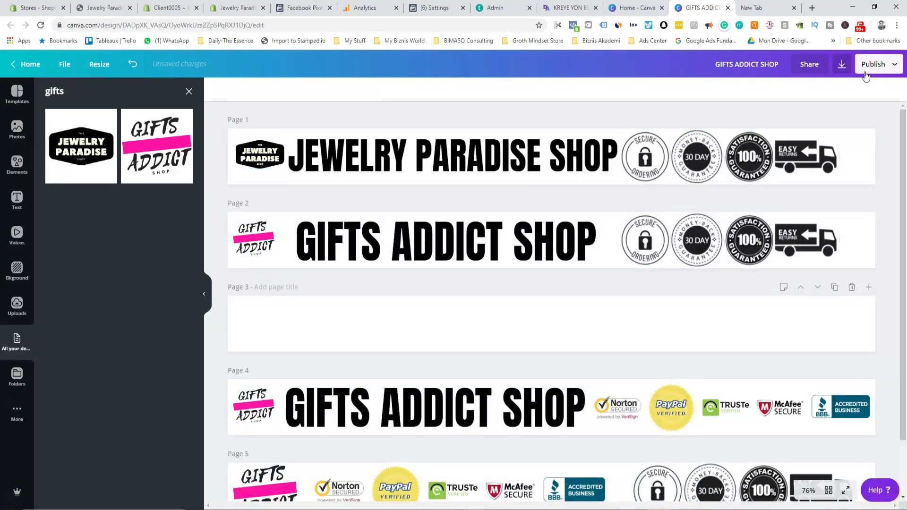
# Step: Download only page 1 as a PNG with a transparent background
pyautogui.click(842, 65)
pyautogui.click(785, 177)
pyautogui.click(805, 268)
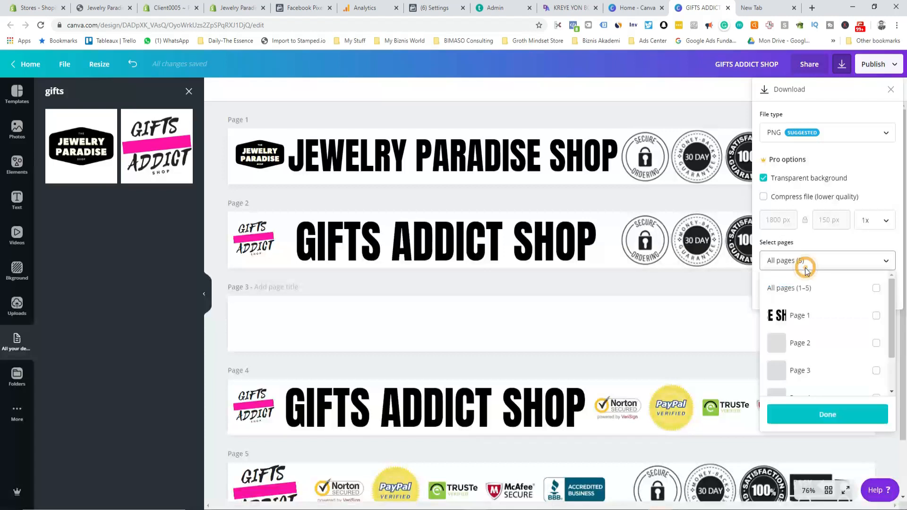
pyautogui.click(876, 316)
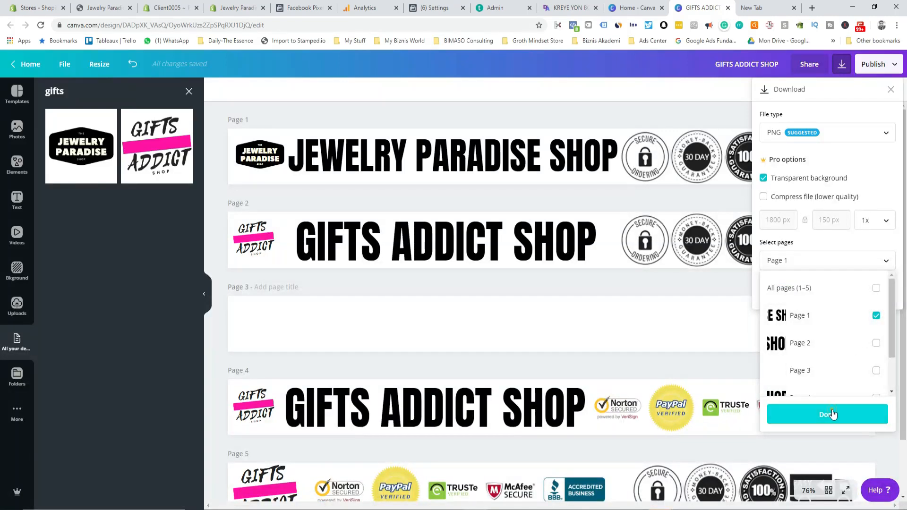
pyautogui.click(832, 414)
pyautogui.click(837, 288)
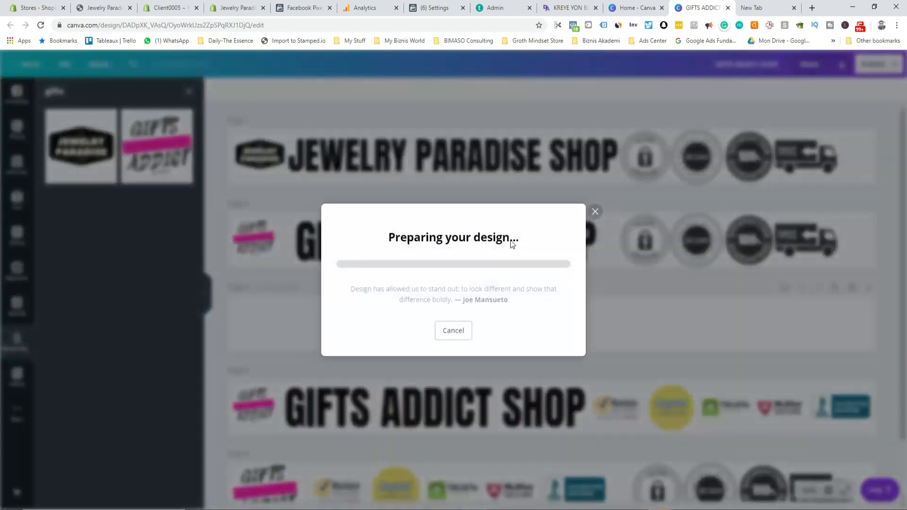
pyautogui.click(211, 9)
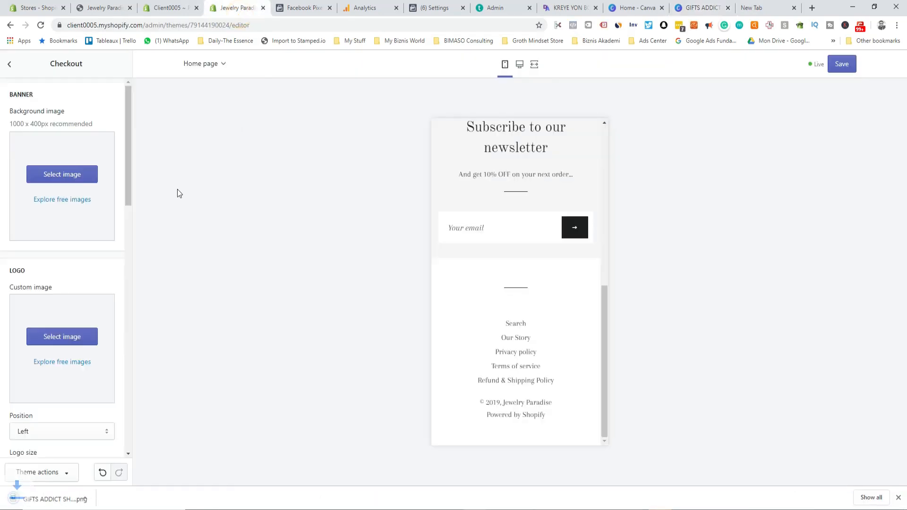
# Step: Upload the GIFTS ADDICT SHOP (2) image for the store logo
pyautogui.click(49, 336)
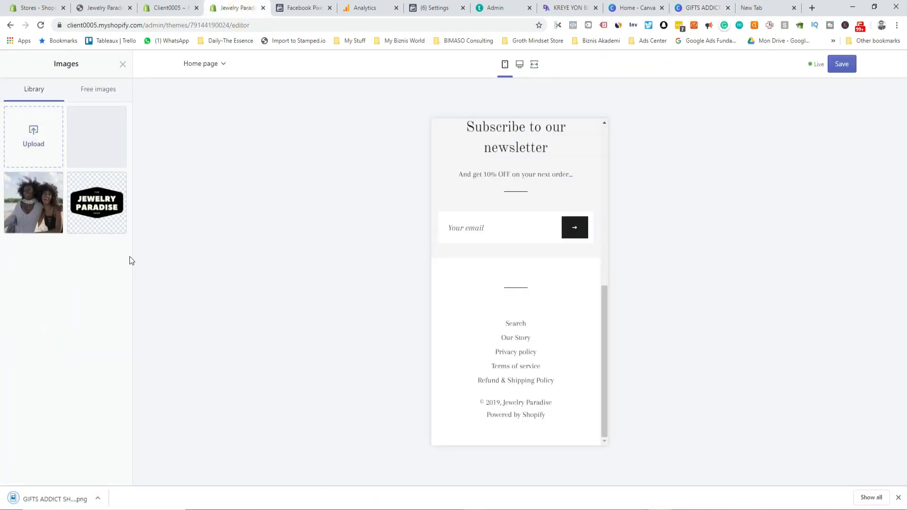
pyautogui.click(124, 63)
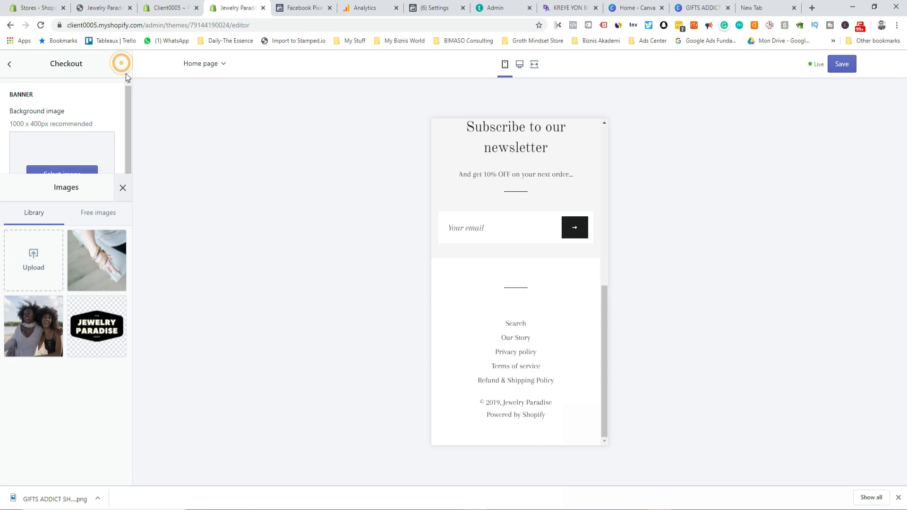
pyautogui.click(66, 337)
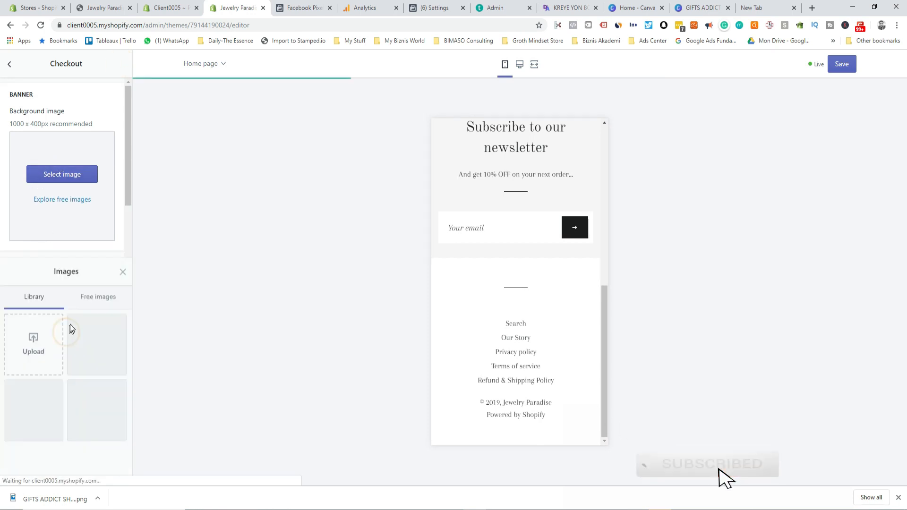
pyautogui.click(40, 131)
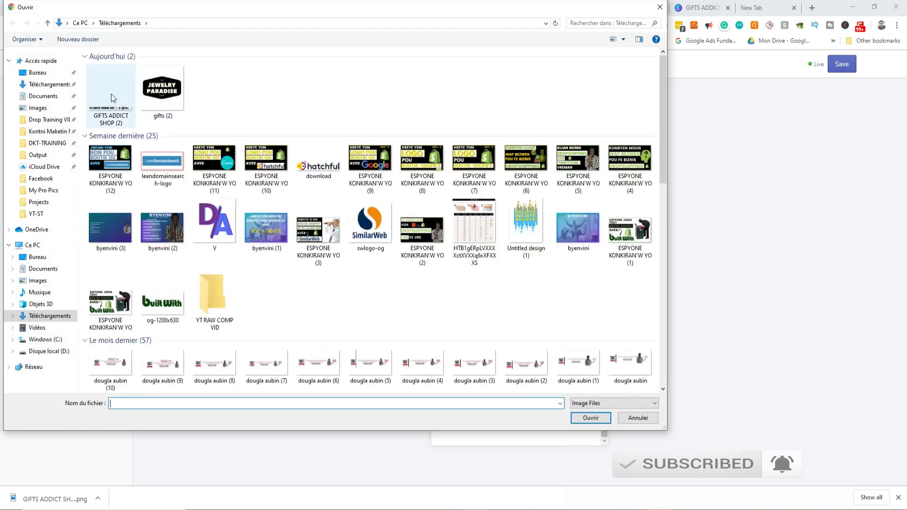
pyautogui.click(110, 95)
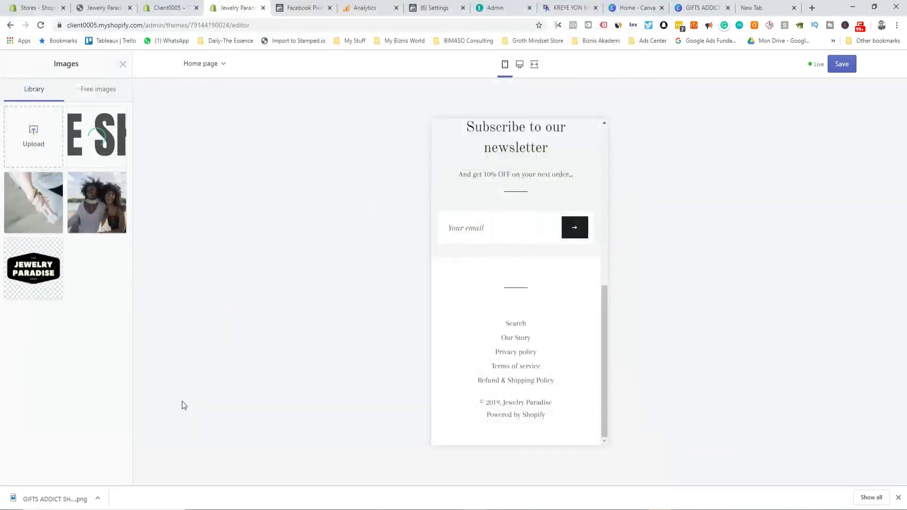
# Step: Preview the desktop layout and apply the uploaded image as the logo
pyautogui.click(519, 66)
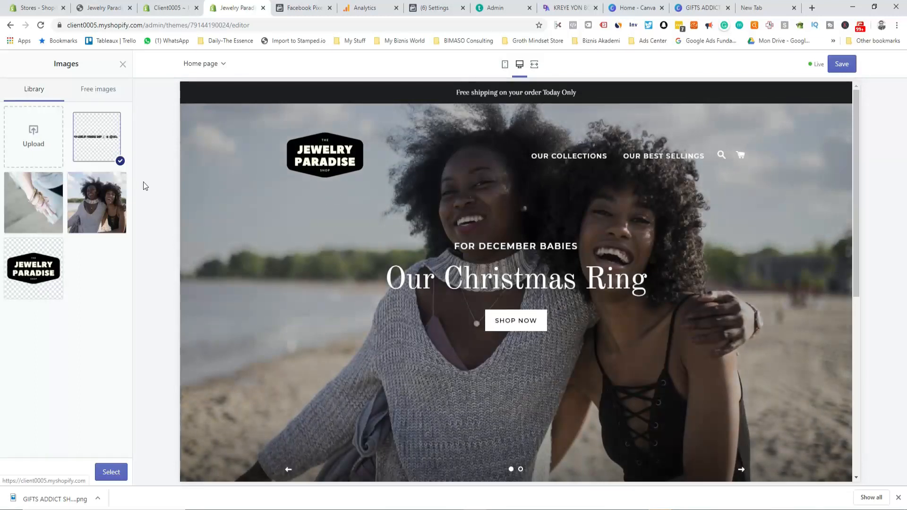
pyautogui.click(204, 63)
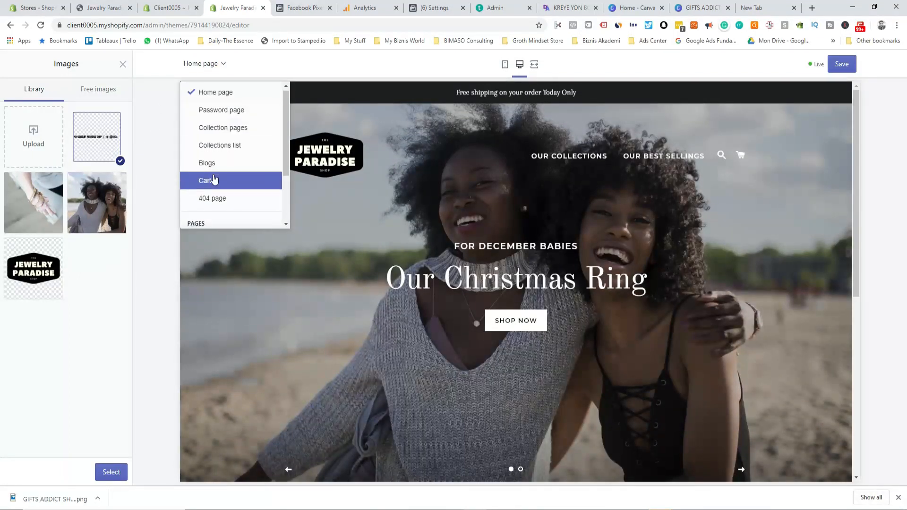
pyautogui.scroll(-2, 214, 179)
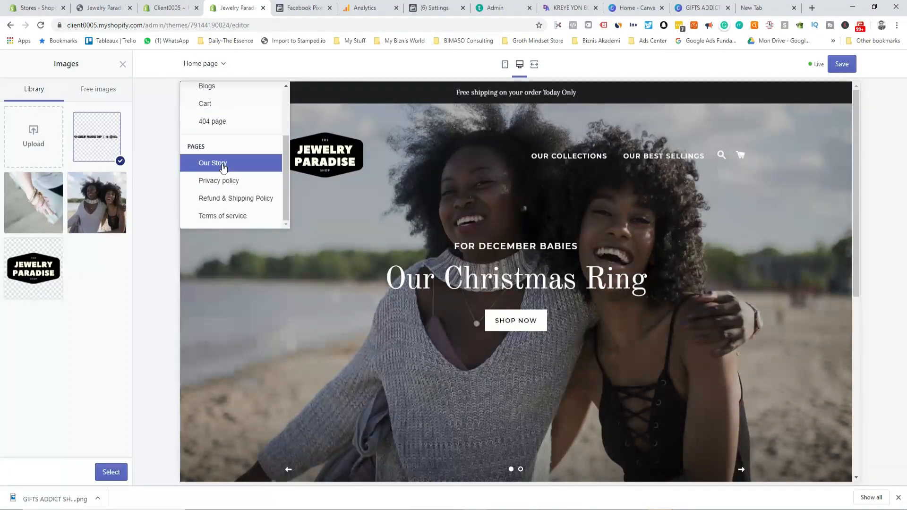
pyautogui.scroll(2, 223, 168)
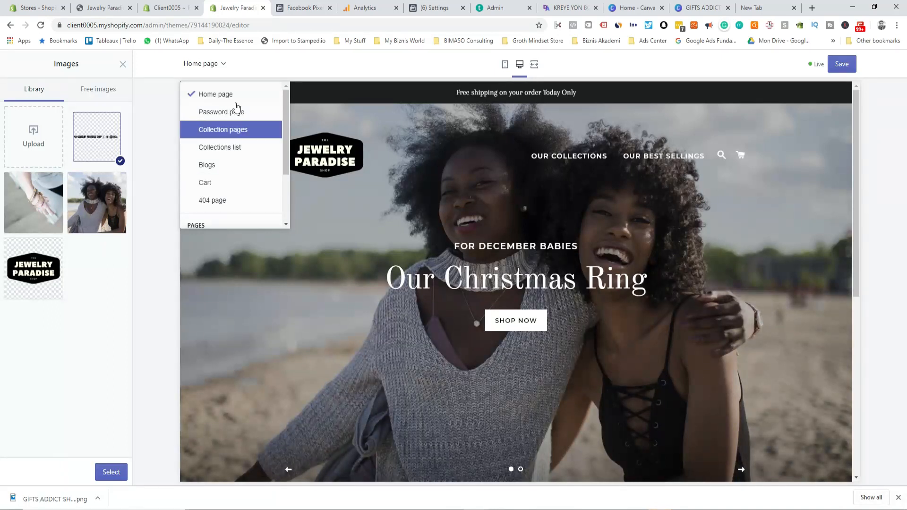
pyautogui.click(166, 183)
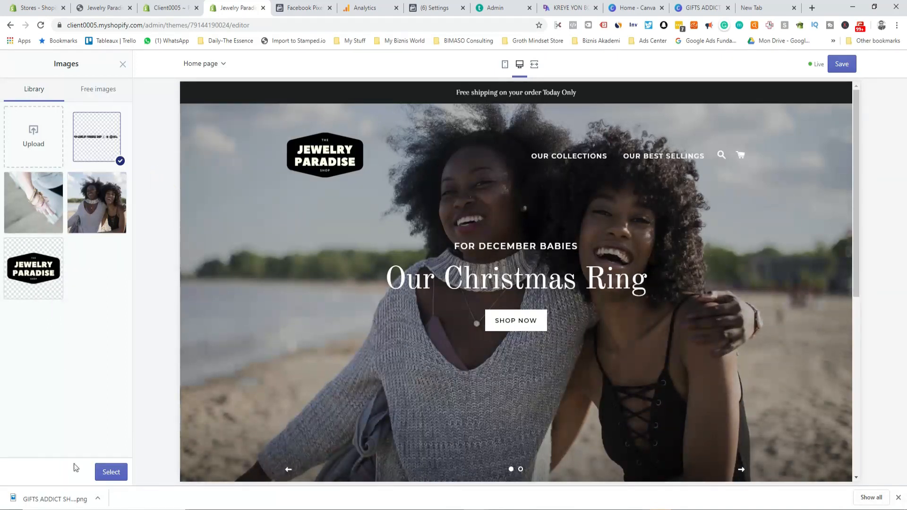
pyautogui.click(109, 472)
pyautogui.click(169, 7)
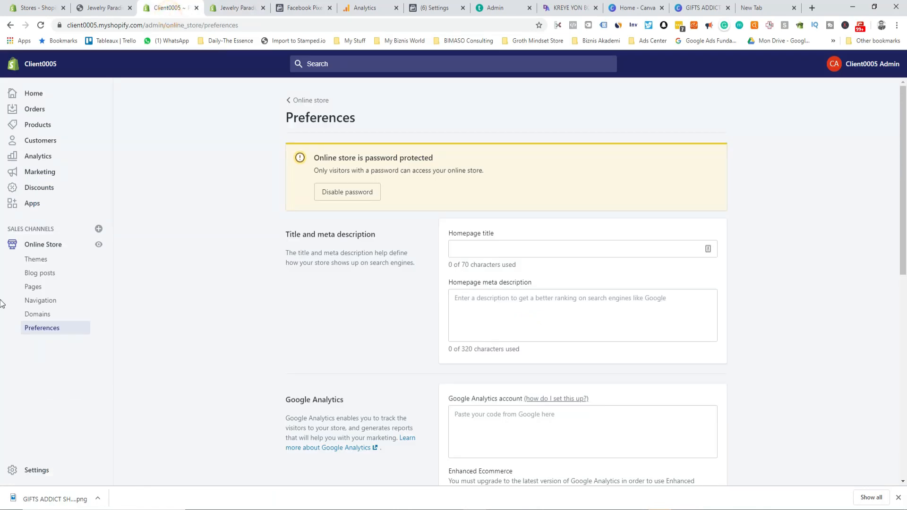
# Step: Start a new product titled DOUGLAS RING and write its description
pyautogui.click(45, 129)
pyautogui.click(321, 307)
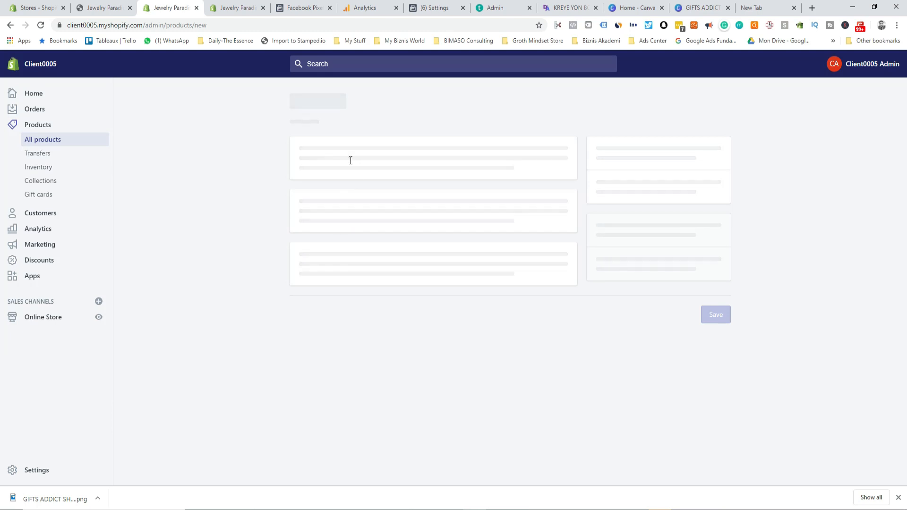
pyautogui.click(354, 162)
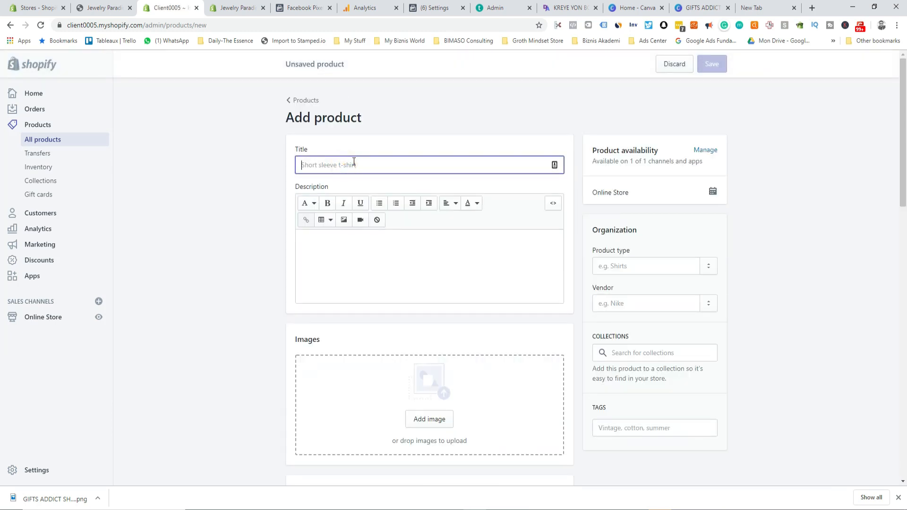
pyautogui.write('DOUGLAS RING')
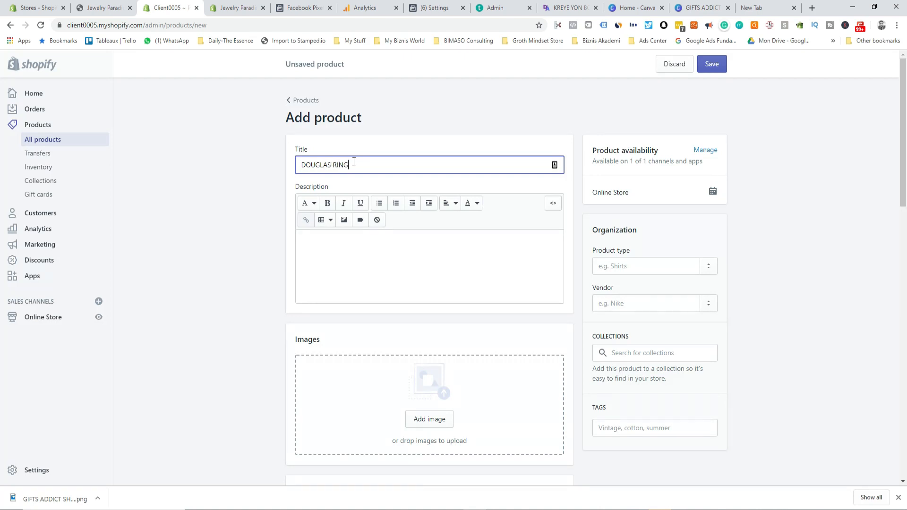
pyautogui.click(490, 256)
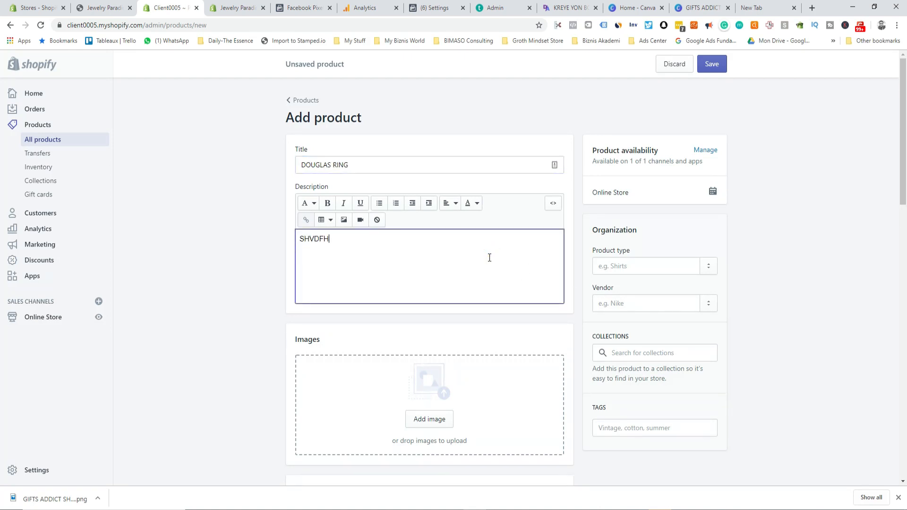
# Step: Upload the byenvini (2) image to the product
pyautogui.click(441, 415)
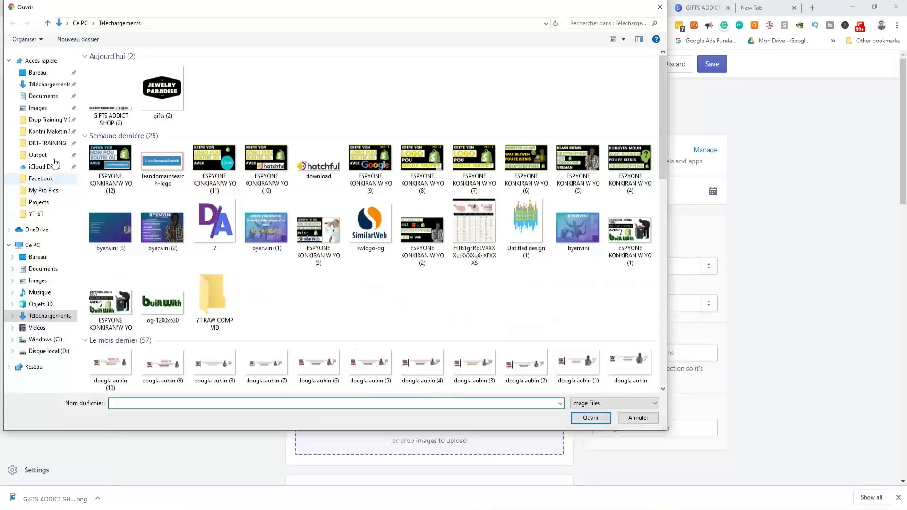
pyautogui.click(174, 230)
pyautogui.click(591, 418)
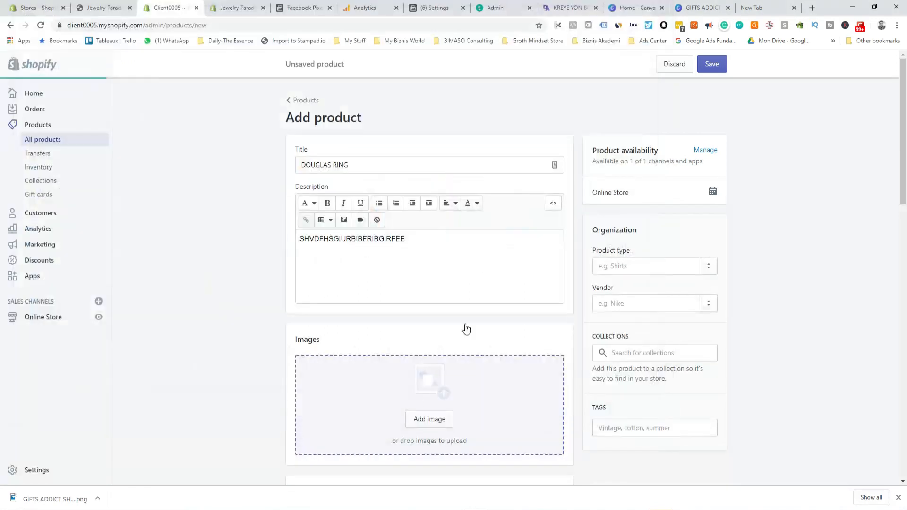
pyautogui.scroll(-5, 366, 420)
# Step: Set price €19.90 and compare-at price €35.90, leaving unit price off, and save
pyautogui.click(336, 283)
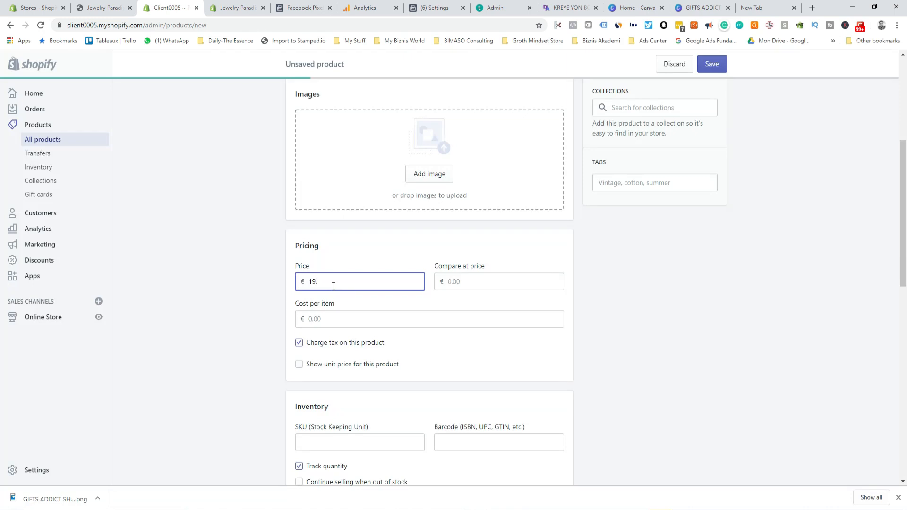
pyautogui.press('Tab')
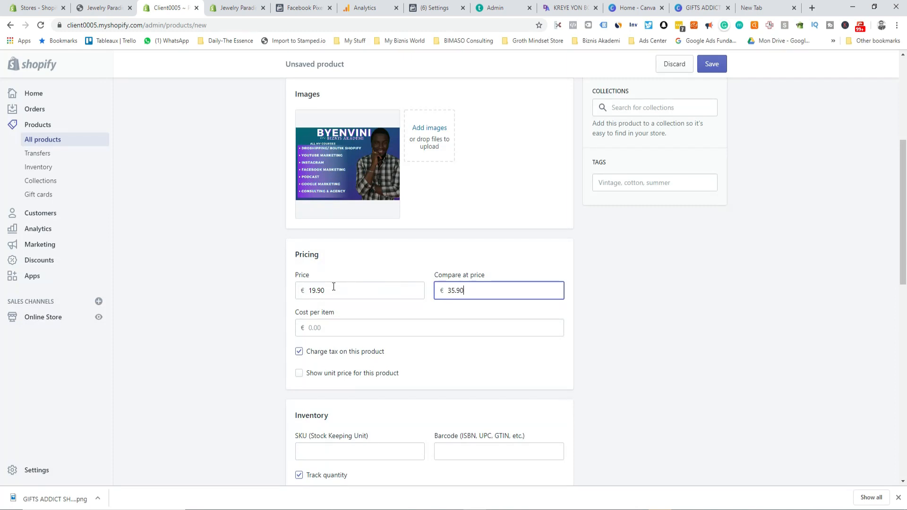
pyautogui.scroll(-3, 335, 333)
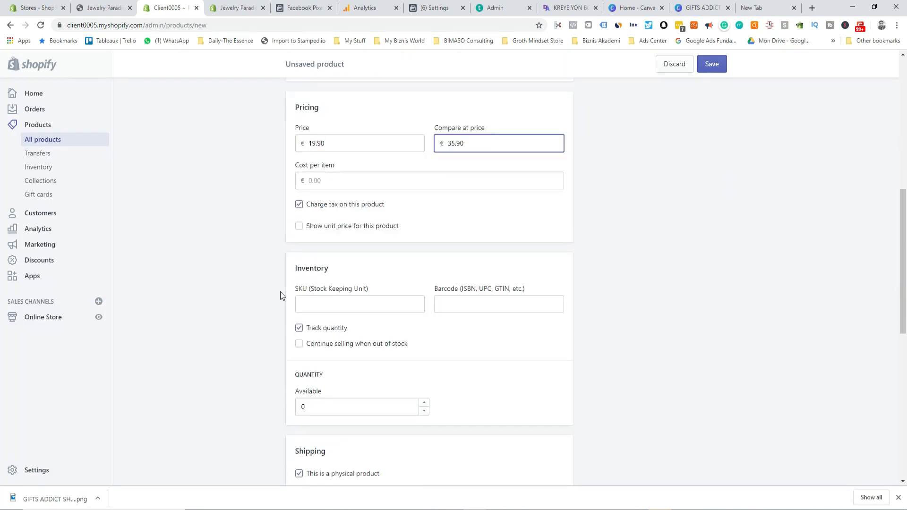
pyautogui.click(302, 225)
pyautogui.click(299, 226)
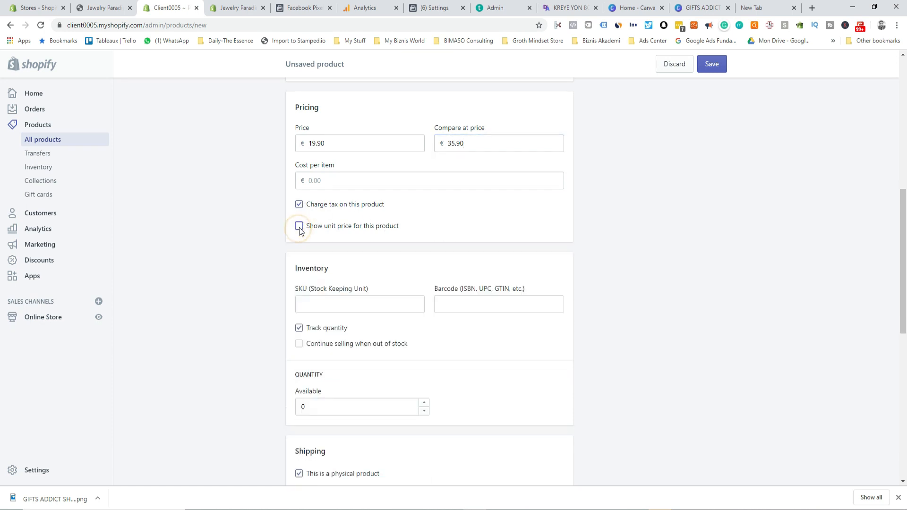
pyautogui.scroll(-7, 326, 368)
pyautogui.scroll(-2, 332, 362)
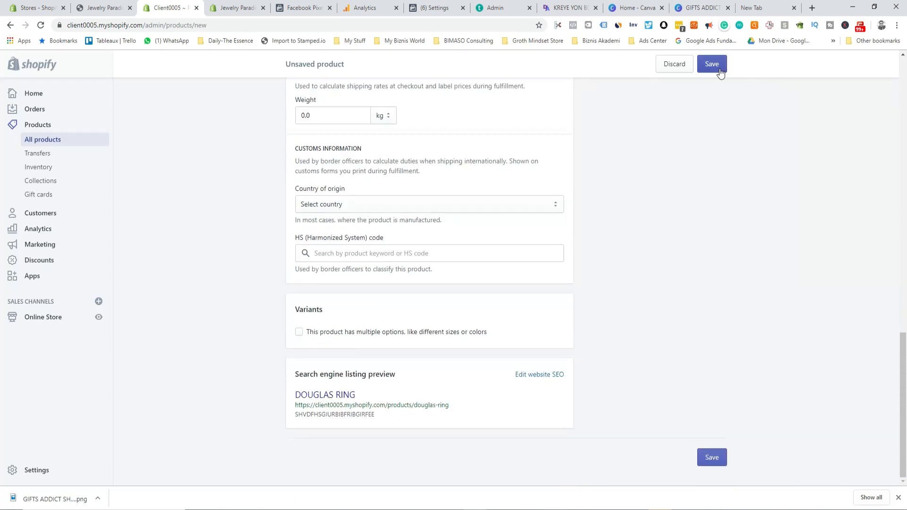
pyautogui.click(719, 69)
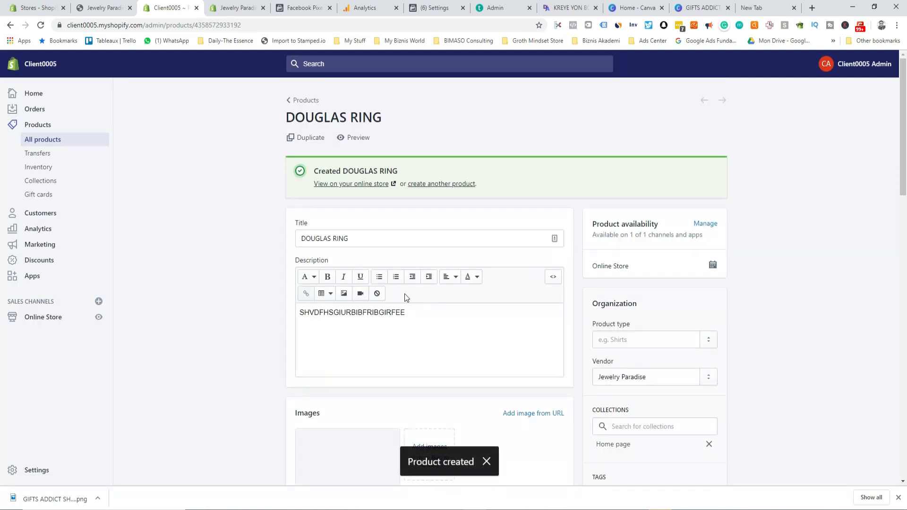
pyautogui.scroll(-4, 554, 260)
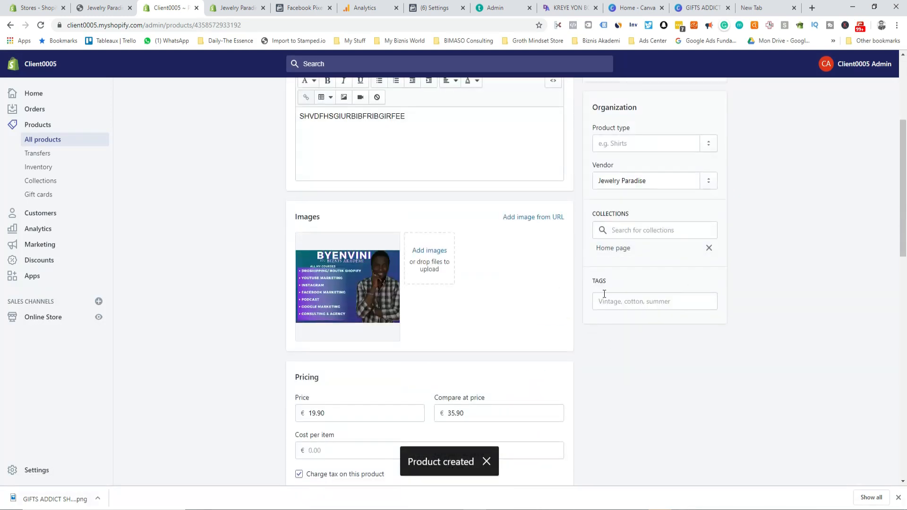
# Step: Check the product's collection assignment, then open the live store preview
pyautogui.click(645, 231)
pyautogui.click(643, 229)
pyautogui.click(837, 197)
pyautogui.click(229, 5)
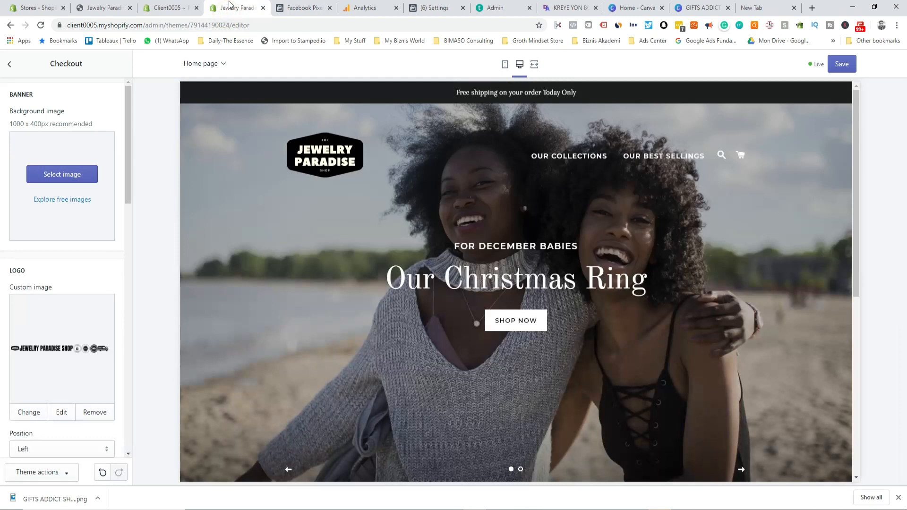
pyautogui.click(105, 7)
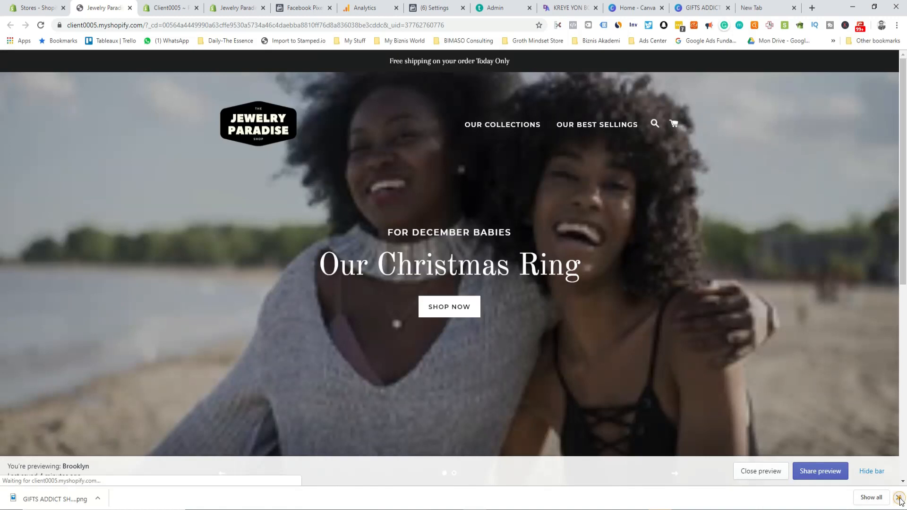
pyautogui.click(898, 499)
pyautogui.scroll(-7, 565, 320)
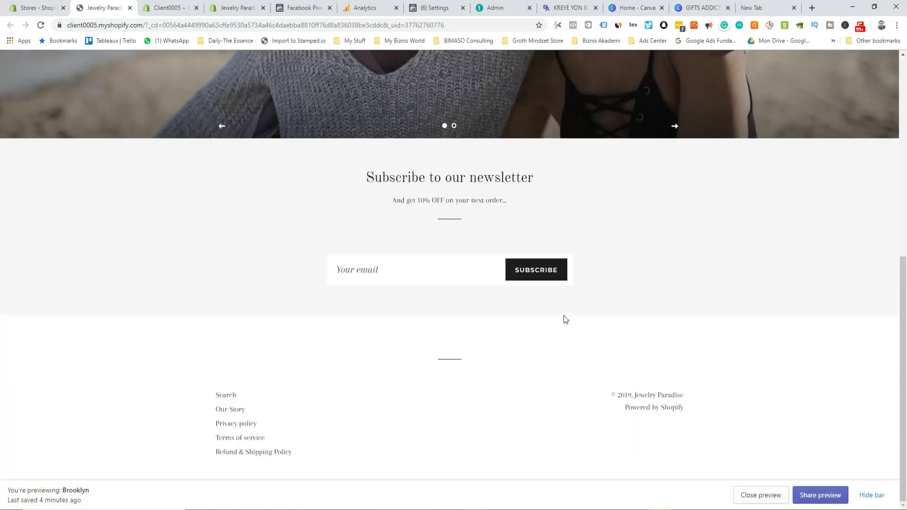
pyautogui.scroll(8, 521, 340)
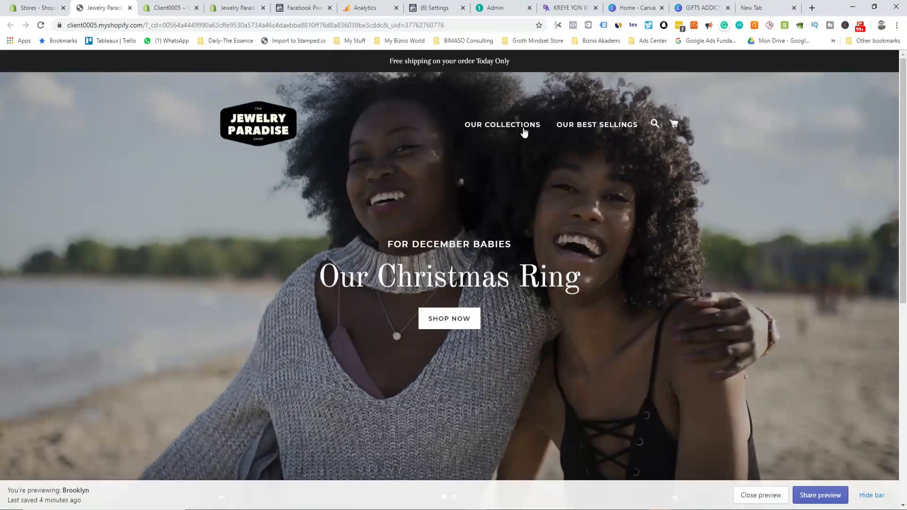
# Step: Go through Our Collections > Our Best Sellings to the Douglas Ring page, shown Sold out
pyautogui.click(514, 132)
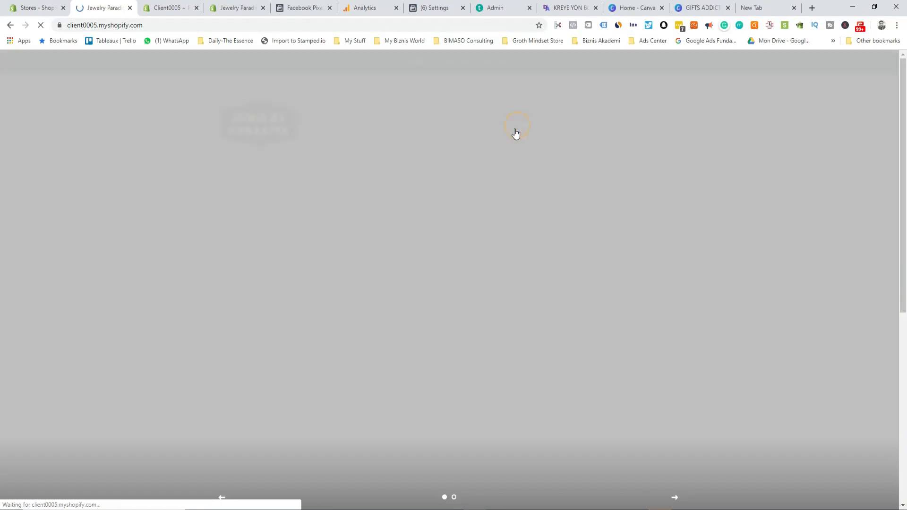
pyautogui.scroll(-7, 470, 326)
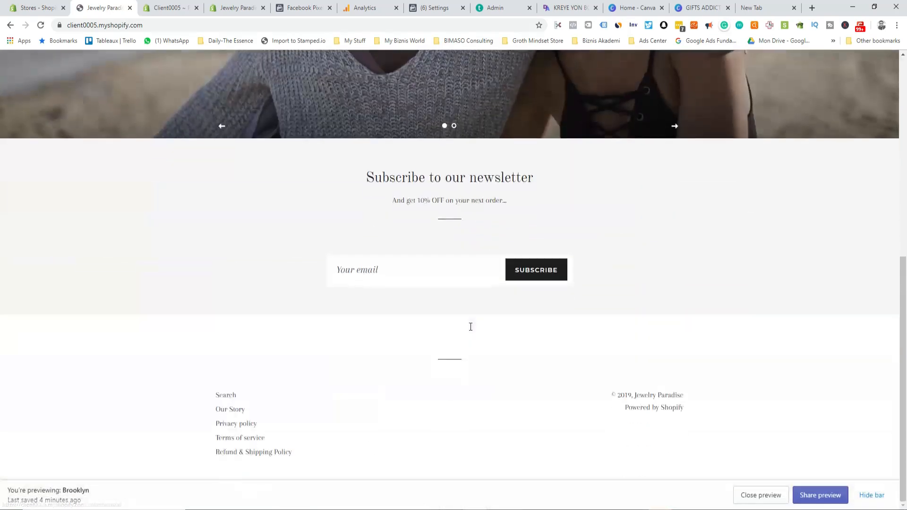
pyautogui.scroll(7, 470, 326)
pyautogui.click(580, 125)
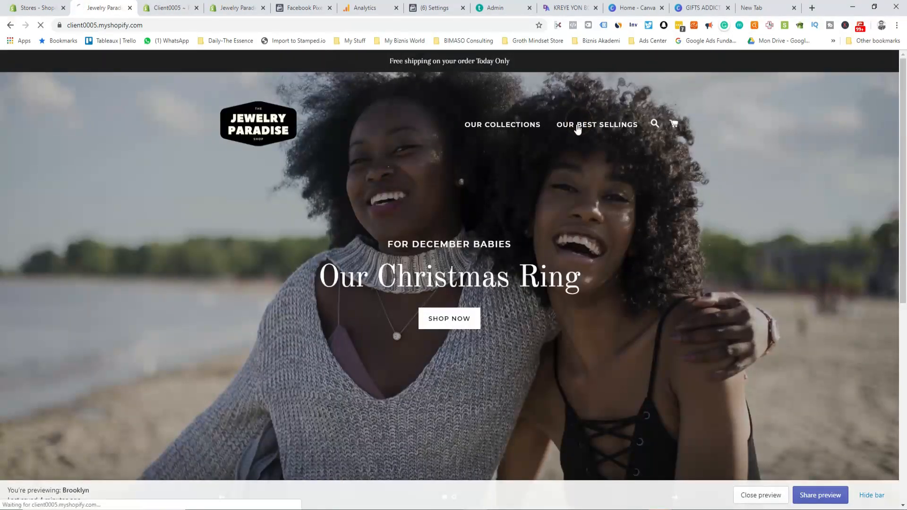
pyautogui.scroll(-5, 304, 390)
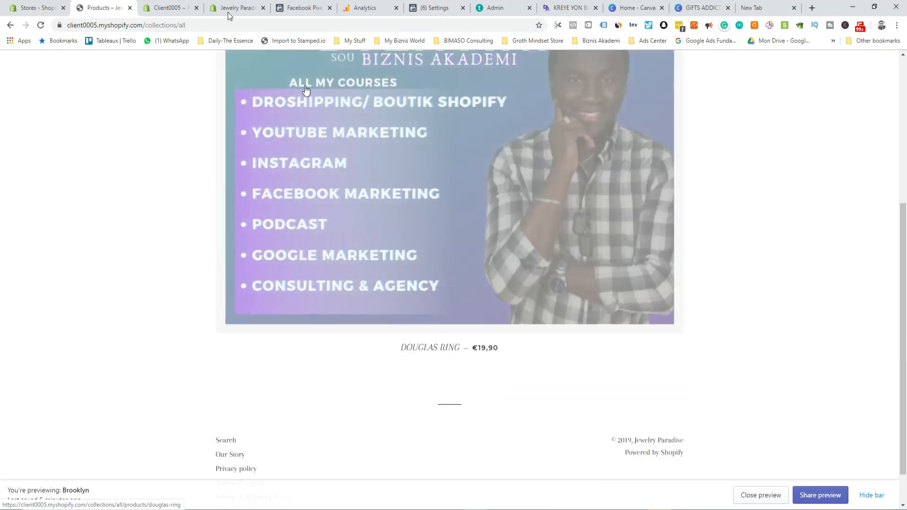
pyautogui.click(448, 180)
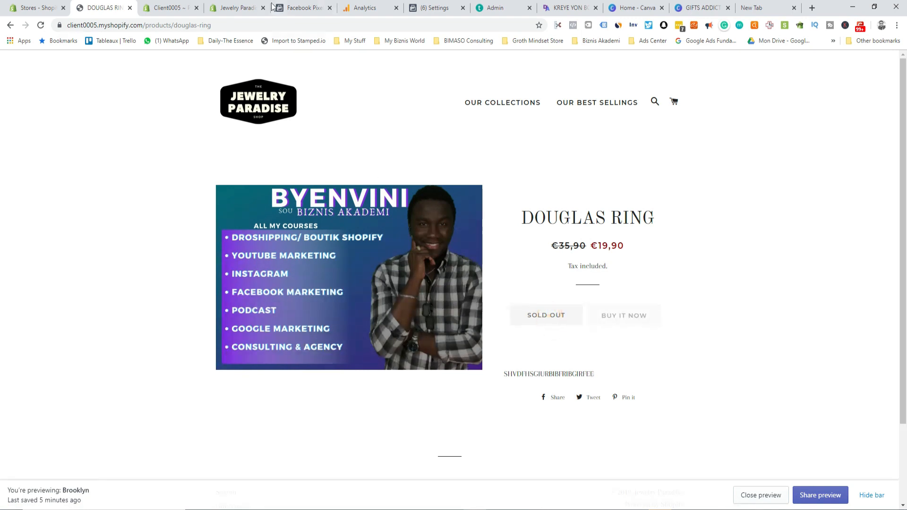
pyautogui.click(187, 10)
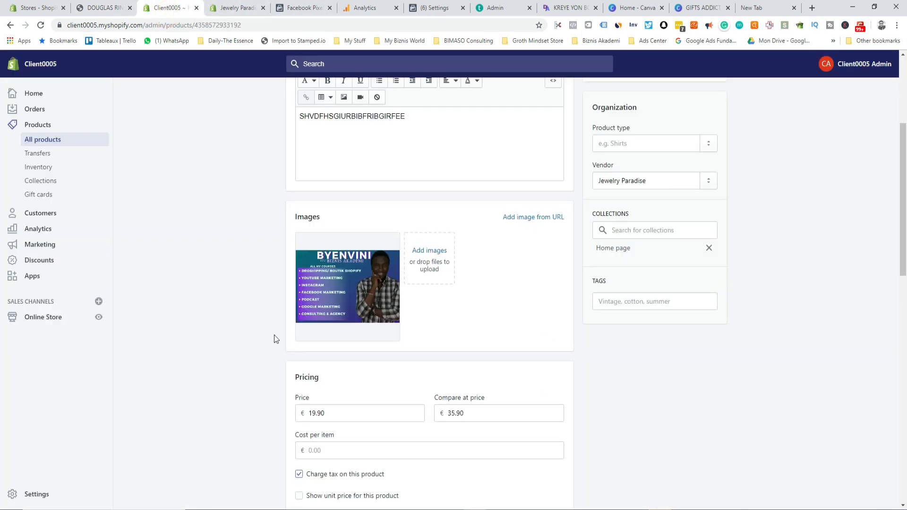
# Step: Set the Douglas Ring's available inventory to 10 and save
pyautogui.scroll(-4, 322, 406)
pyautogui.scroll(-2, 325, 402)
pyautogui.click(326, 385)
pyautogui.write('10')
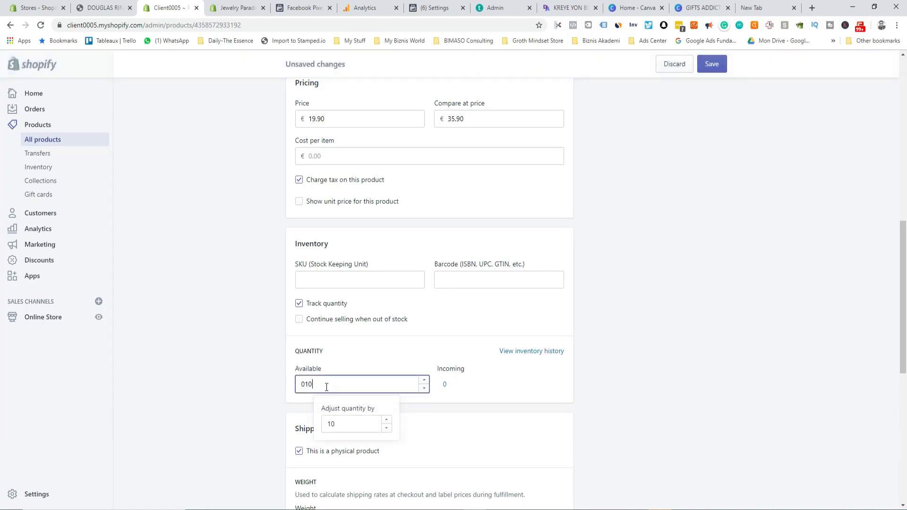
pyautogui.click(520, 376)
pyautogui.click(712, 64)
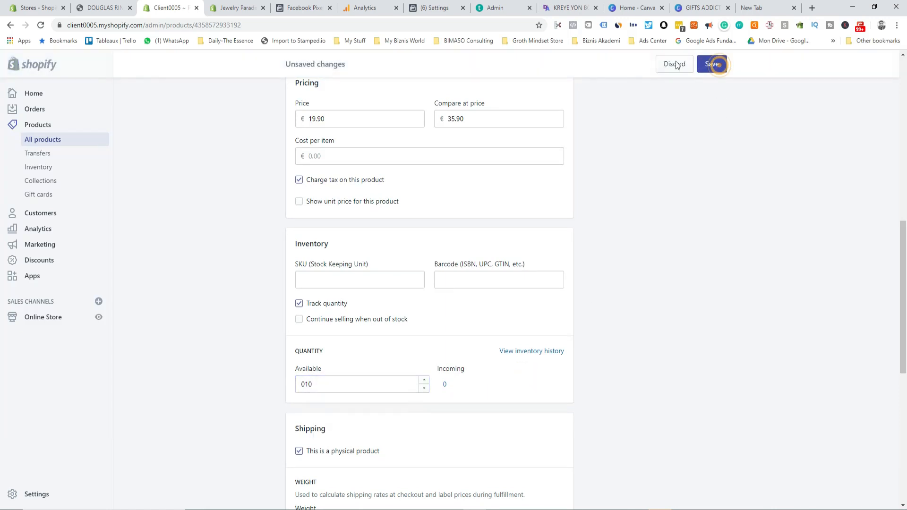
# Step: Use Buy it now on the Douglas Ring storefront page to start a test checkout
pyautogui.click(238, 8)
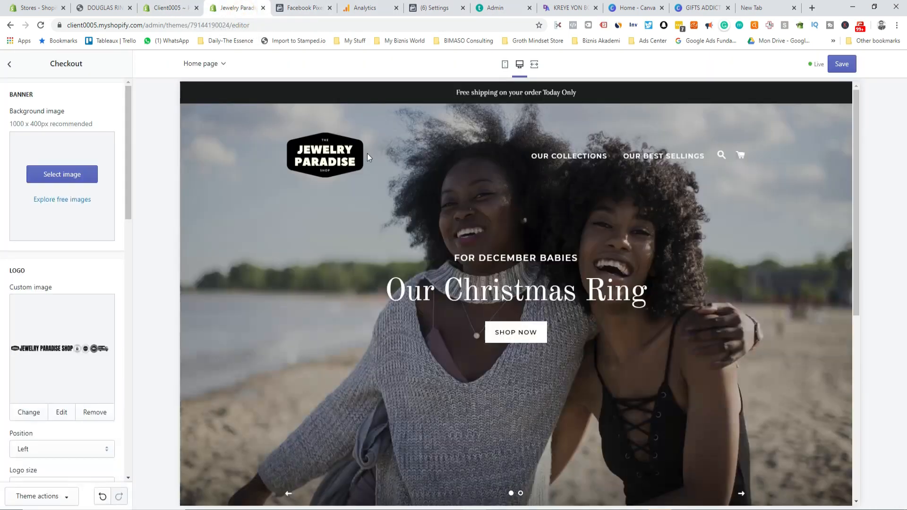
pyautogui.click(105, 7)
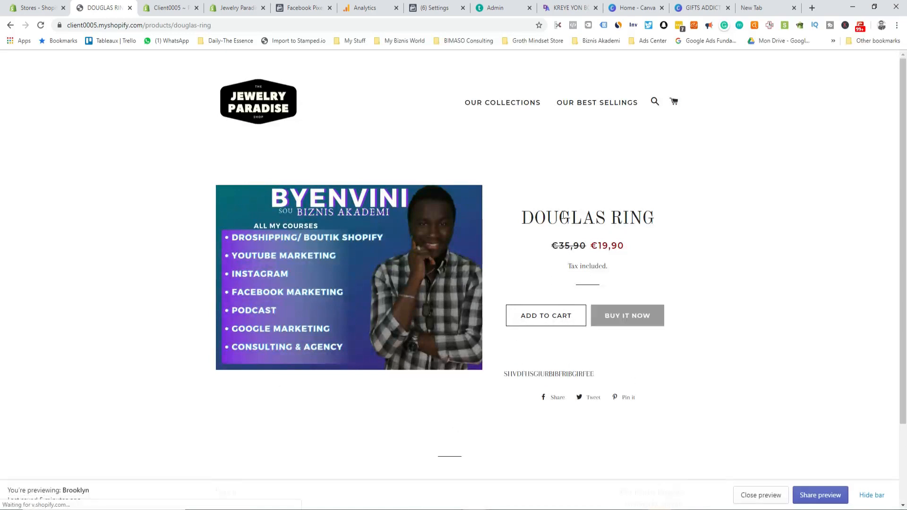
pyautogui.click(644, 319)
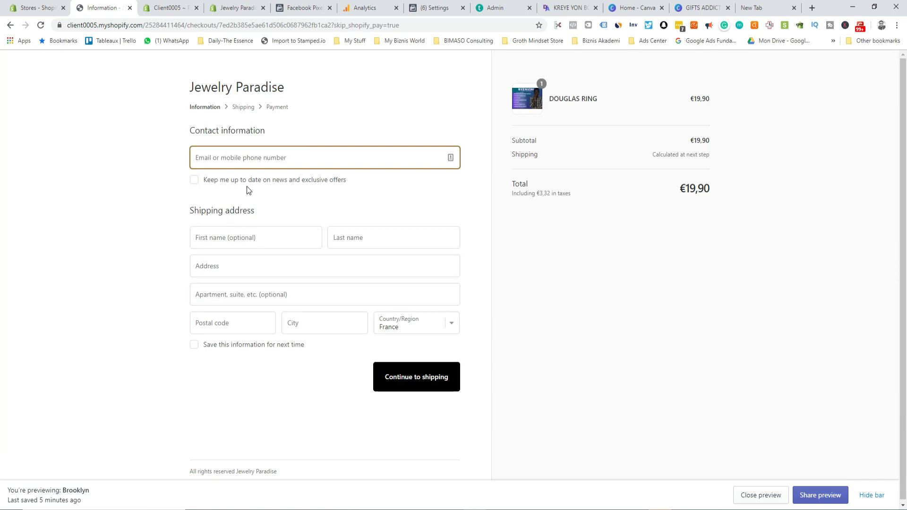
# Step: Save the theme and reload checkout to see the Jewelry Paradise Shop logo banner
pyautogui.click(234, 8)
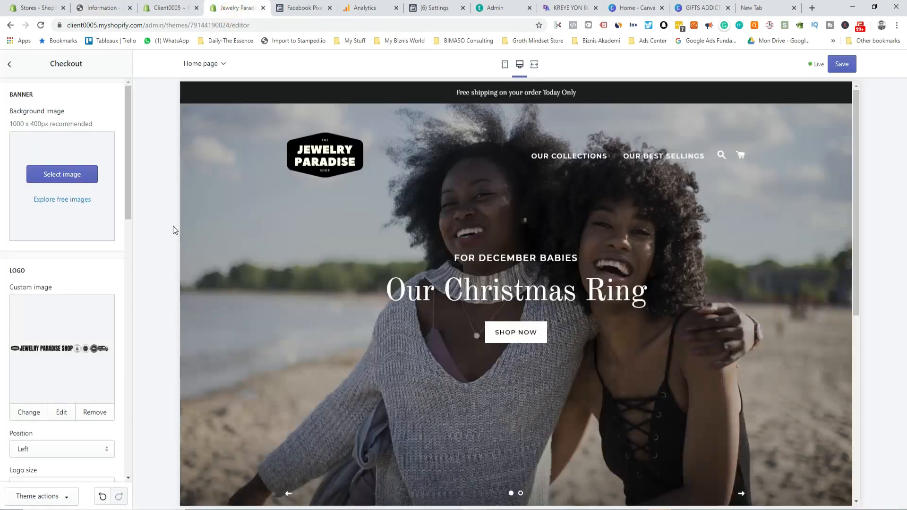
pyautogui.click(837, 68)
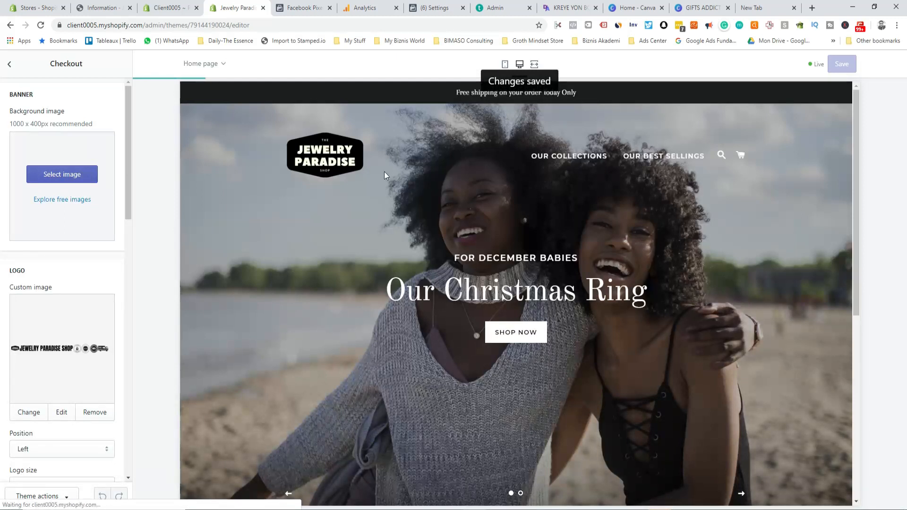
pyautogui.click(107, 8)
pyautogui.click(42, 26)
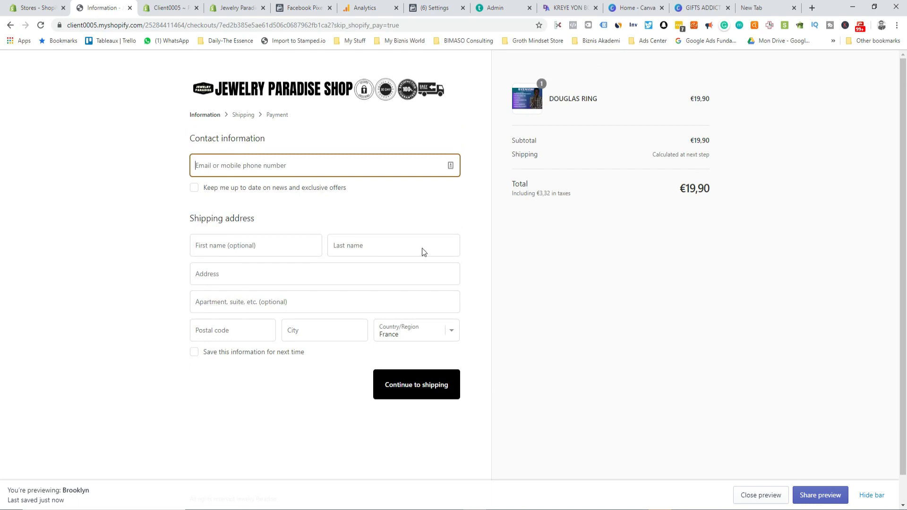
# Step: Return to the theme editor's Checkout settings, scrolling through typography and colours
pyautogui.click(168, 9)
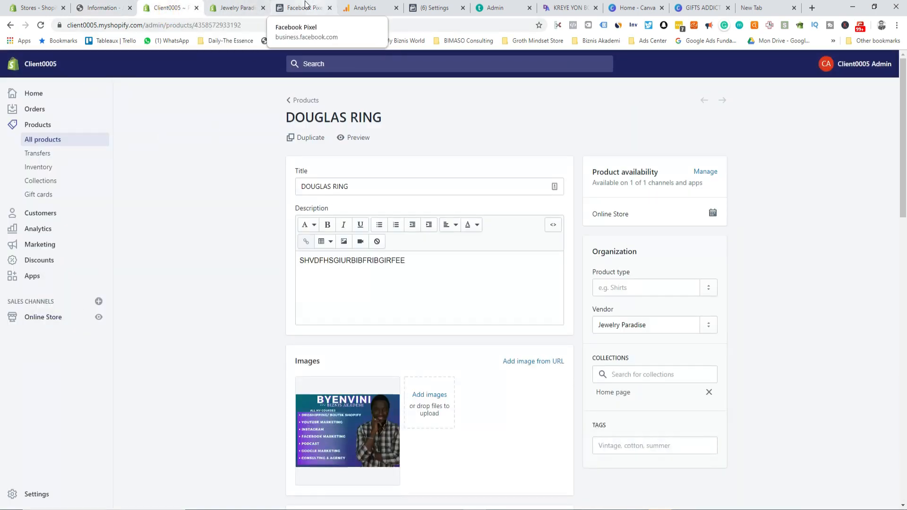
pyautogui.click(231, 9)
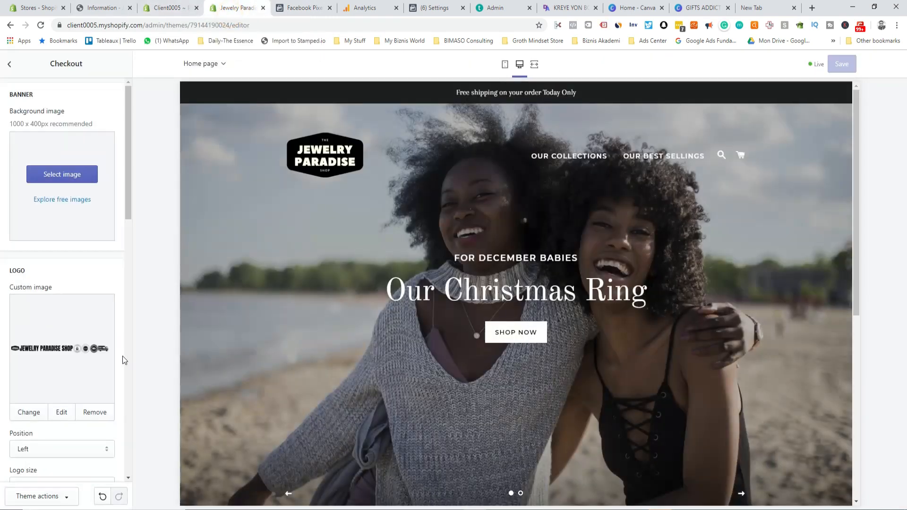
pyautogui.scroll(-8, 118, 363)
pyautogui.scroll(-8, 114, 364)
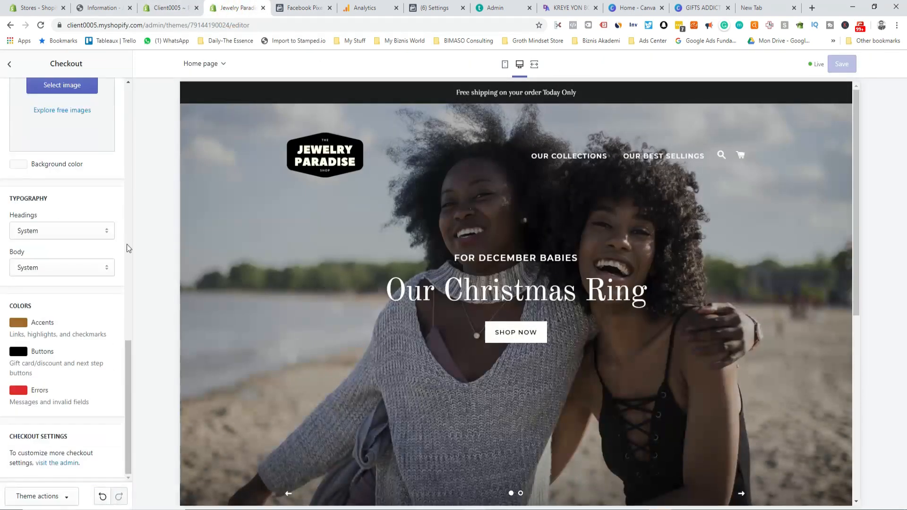
# Step: Leave the theme editor and go through Blog posts, Pages, Navigation and Domains to Preferences
pyautogui.click(10, 64)
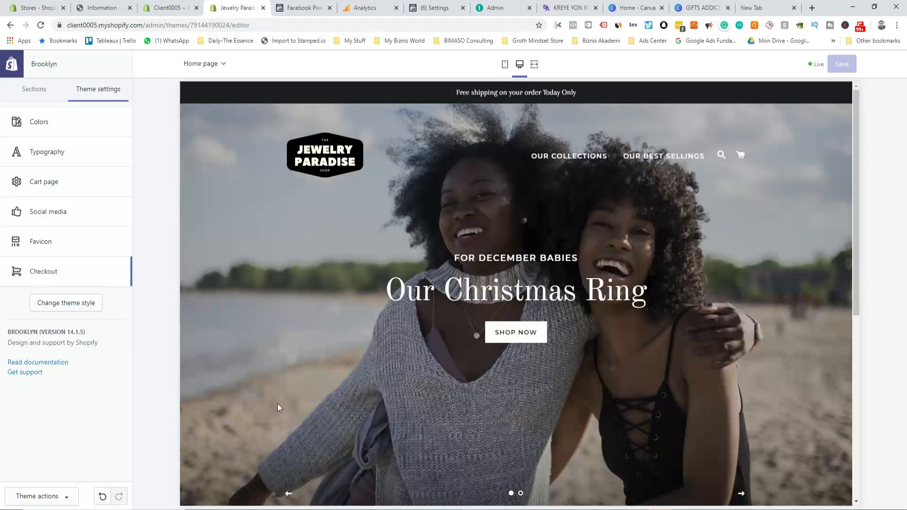
pyautogui.click(18, 70)
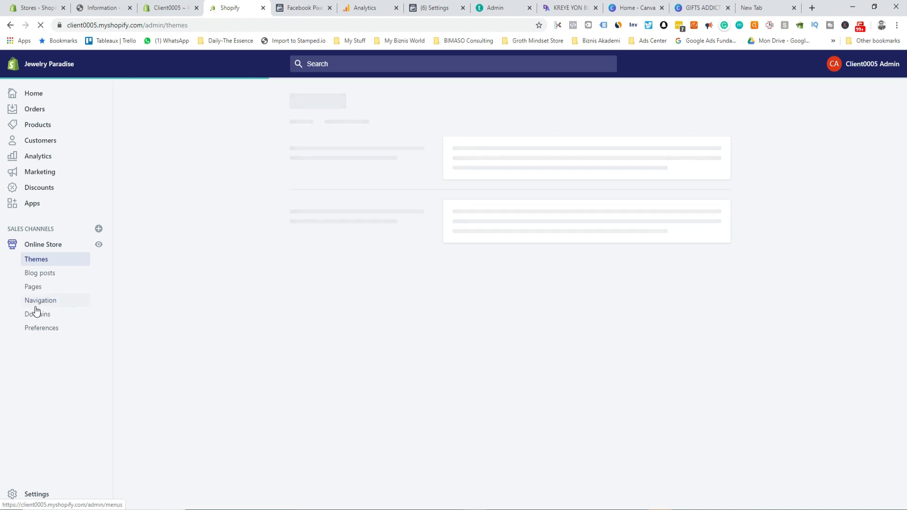
pyautogui.click(41, 274)
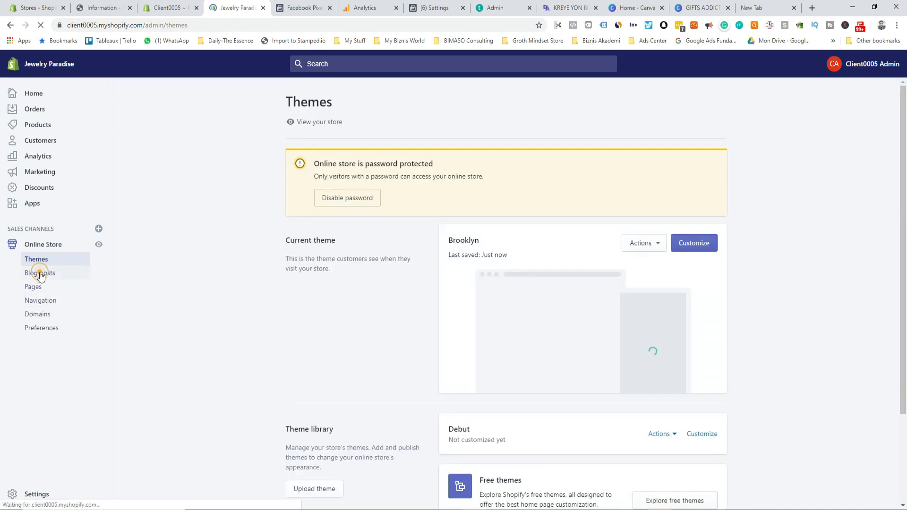
pyautogui.click(40, 262)
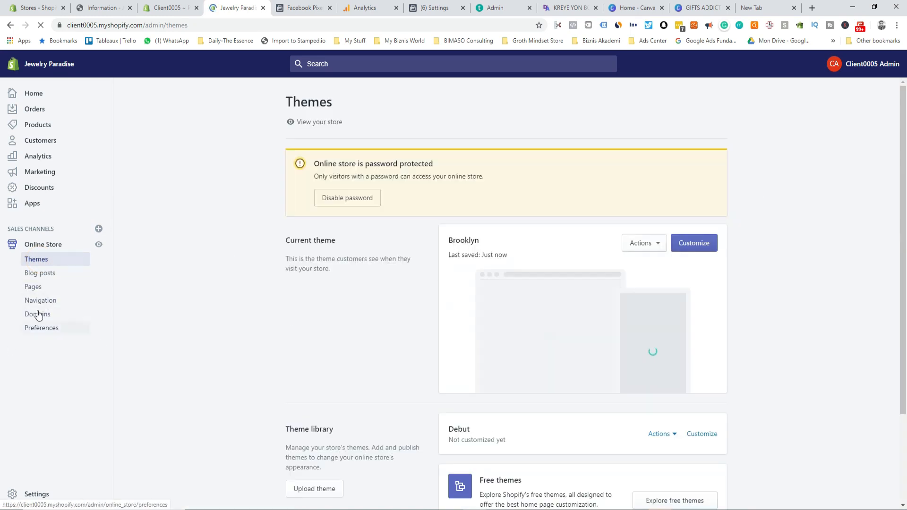
pyautogui.click(41, 278)
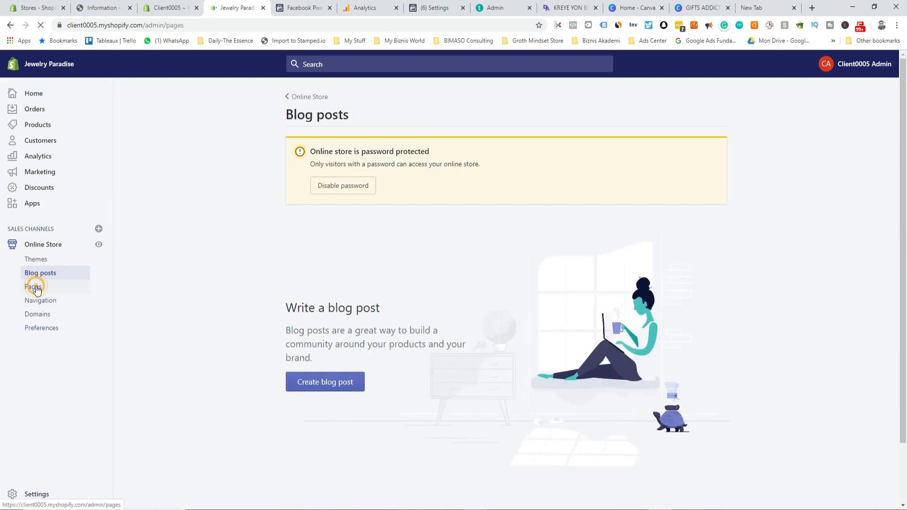
pyautogui.click(33, 287)
pyautogui.click(43, 302)
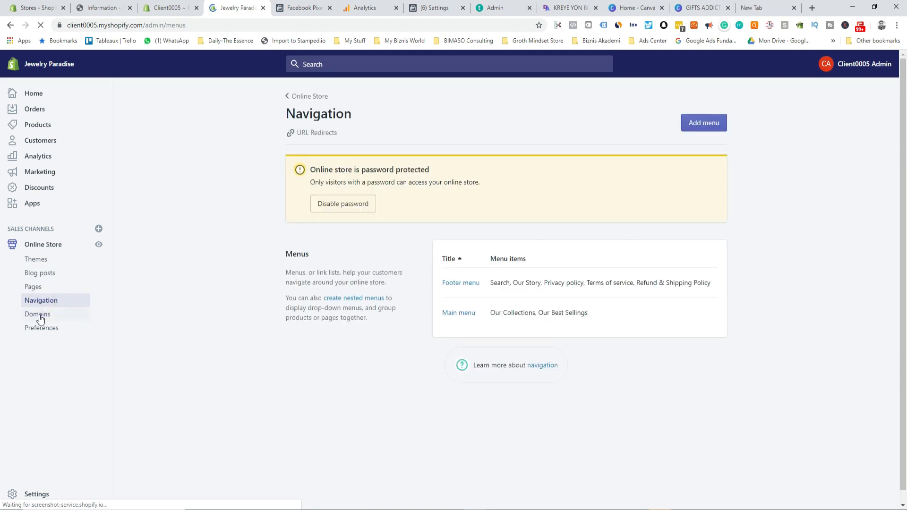
pyautogui.click(39, 315)
pyautogui.click(41, 333)
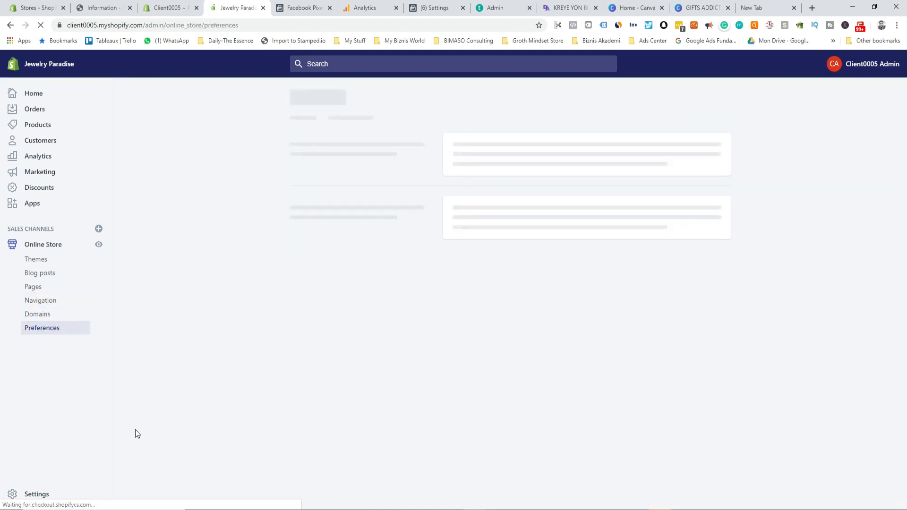
# Step: Begin the homepage title with 'Jewelry Pa' and bring up the Word document's about text
pyautogui.click(484, 249)
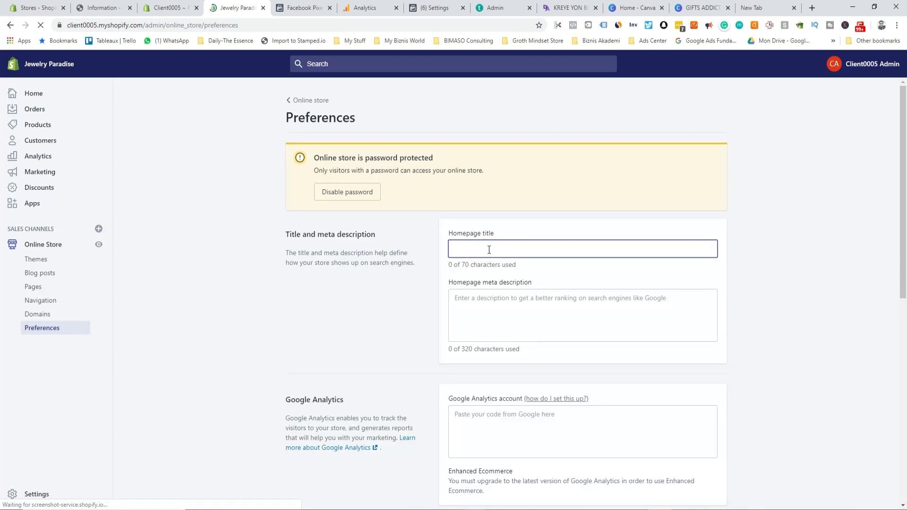
pyautogui.write('Jewelr')
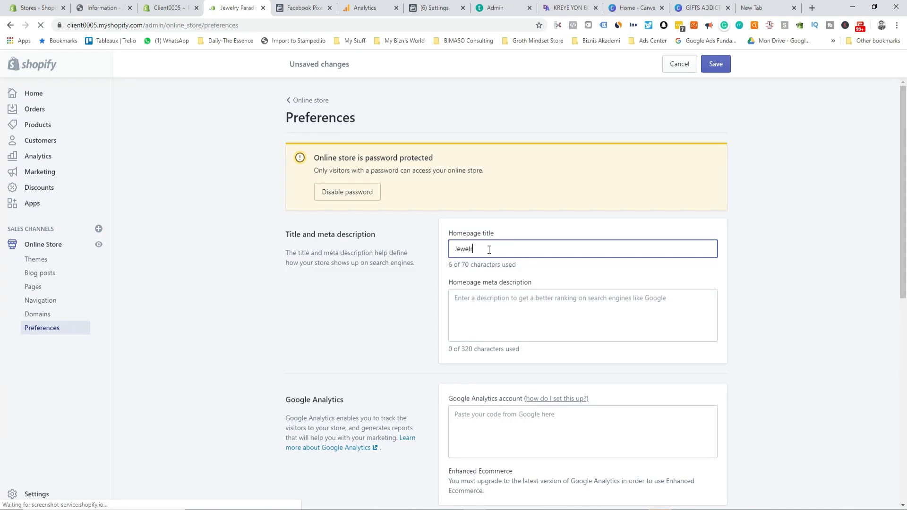
pyautogui.write('y Paris')
pyautogui.click(709, 478)
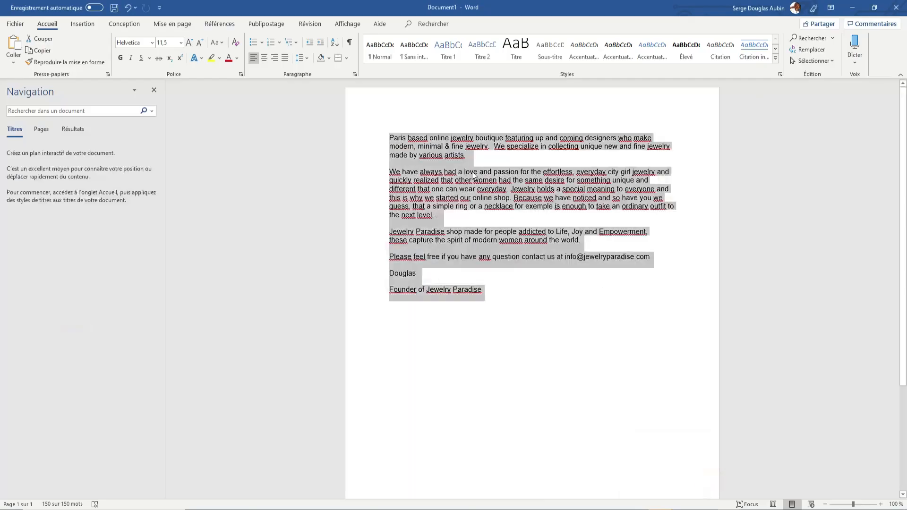
# Step: Paste the Word document's opening Paris boutique paragraph into the homepage meta description field
pyautogui.click(406, 179)
pyautogui.click(386, 171)
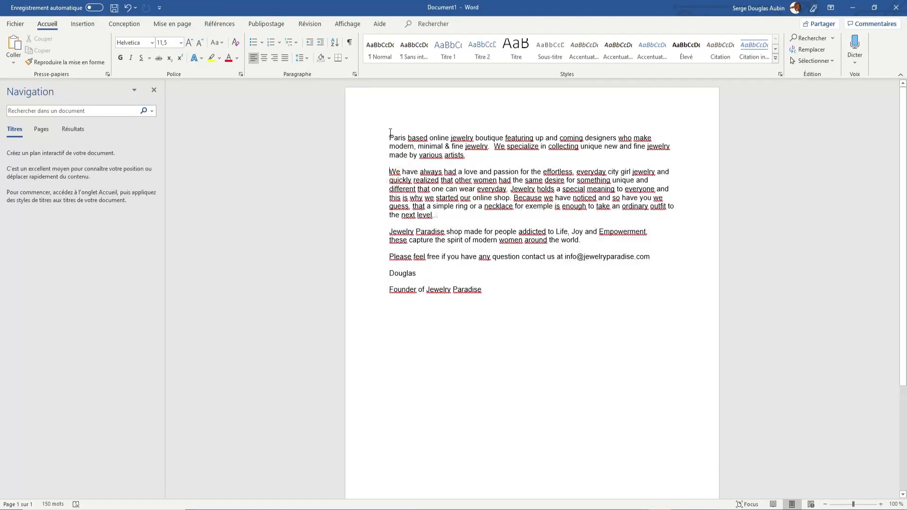
pyautogui.moveTo(389, 136); pyautogui.dragTo(467, 161)
pyautogui.hotkey('ctrl', 'c')
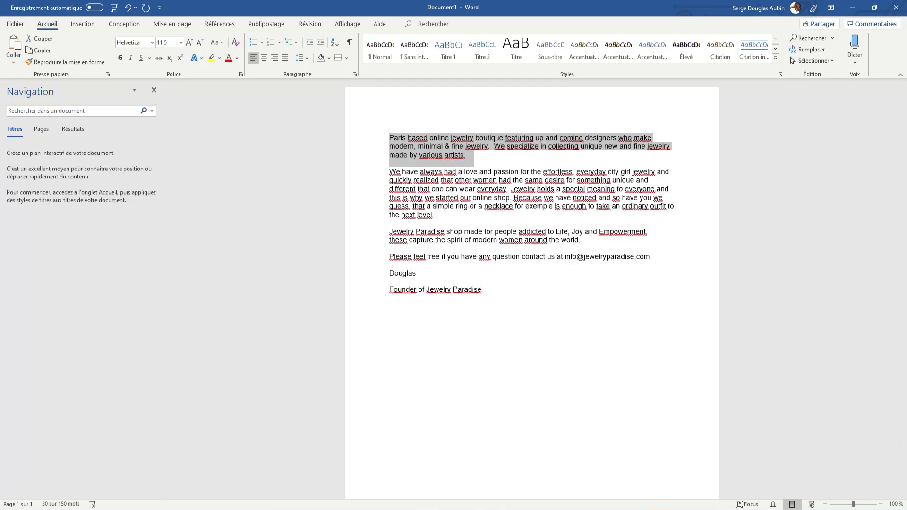
pyautogui.hotkey('alt', 'Tab')
pyautogui.click(471, 304)
pyautogui.hotkey('ctrl', 'v')
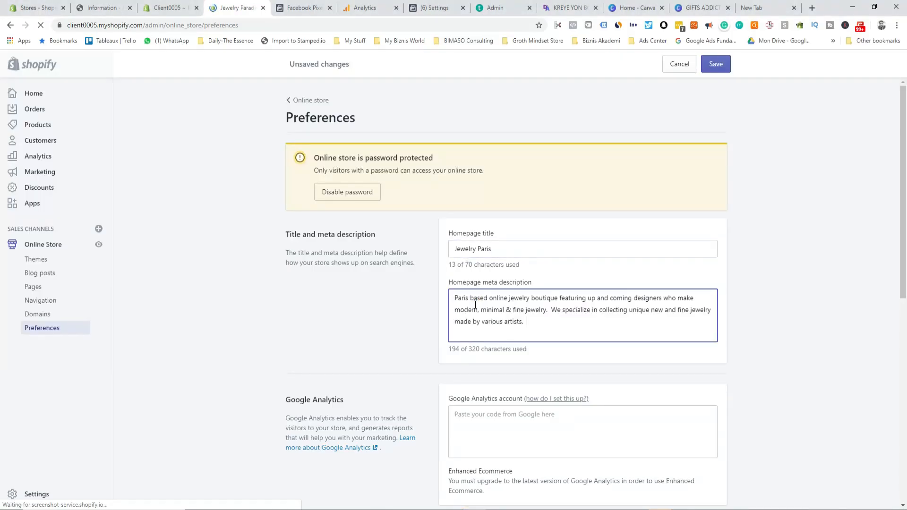
# Step: Scroll down to the Google Analytics account field, then bring up the Analytics property settings
pyautogui.scroll(-3, 510, 437)
pyautogui.click(465, 284)
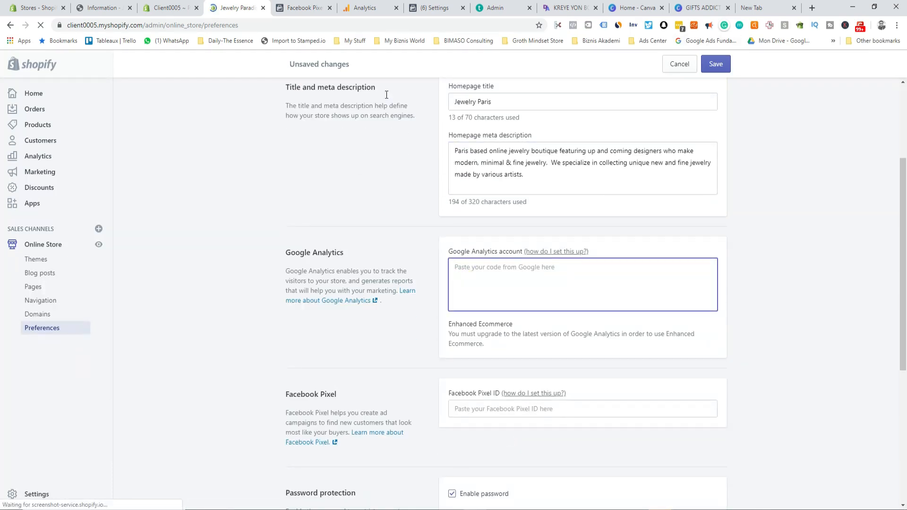
pyautogui.click(371, 12)
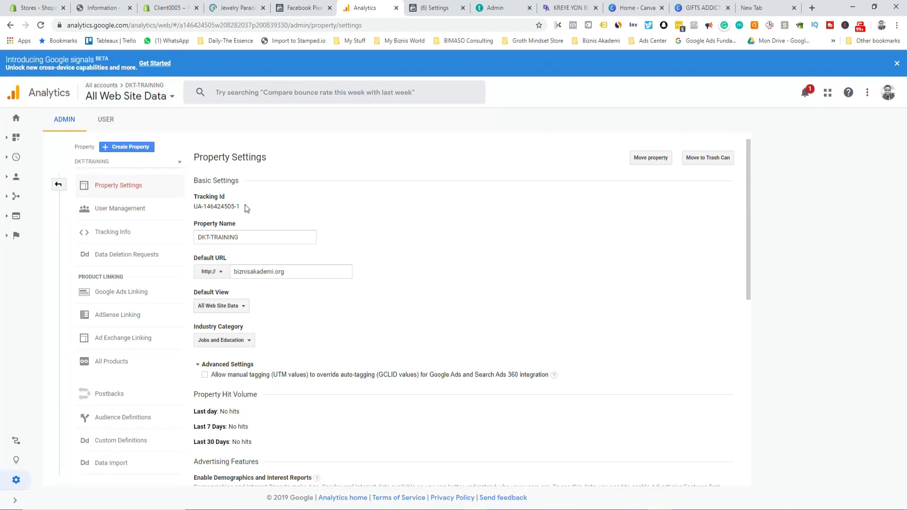
# Step: Select the property's Tracking Id under Property Settings and head back to the Shopify tabs
pyautogui.moveTo(245, 207); pyautogui.dragTo(195, 205)
pyautogui.hotkey('ctrl', 'c')
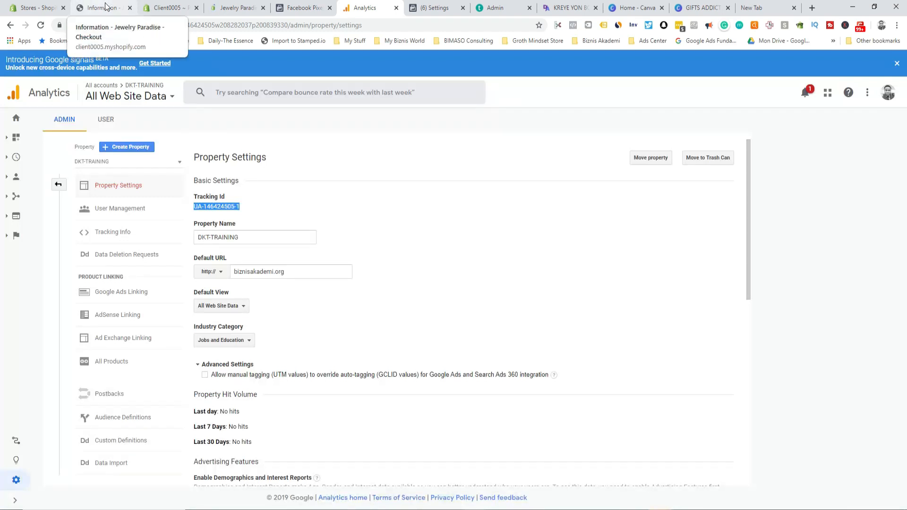
pyautogui.click(85, 8)
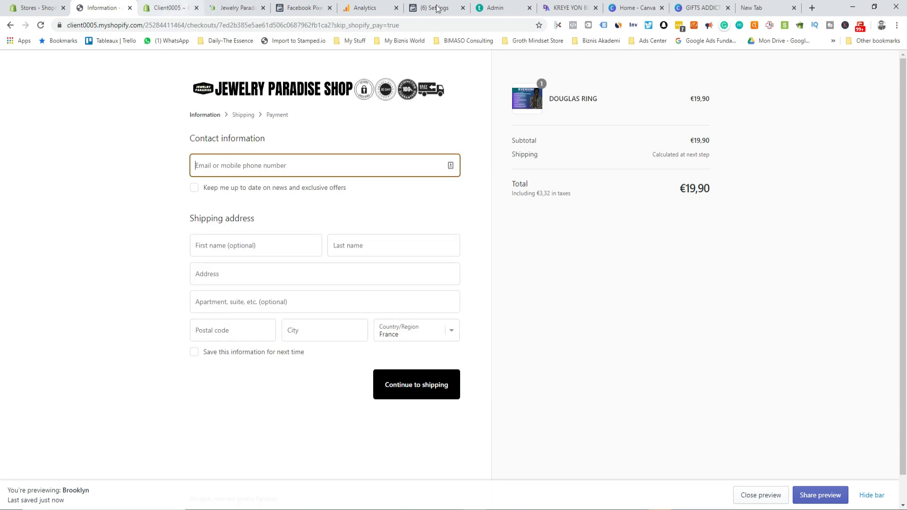
pyautogui.click(166, 10)
# Step: Paste the tracking ID into the Google Analytics account field and save
pyautogui.click(239, 8)
pyautogui.hotkey('ctrl', 'v')
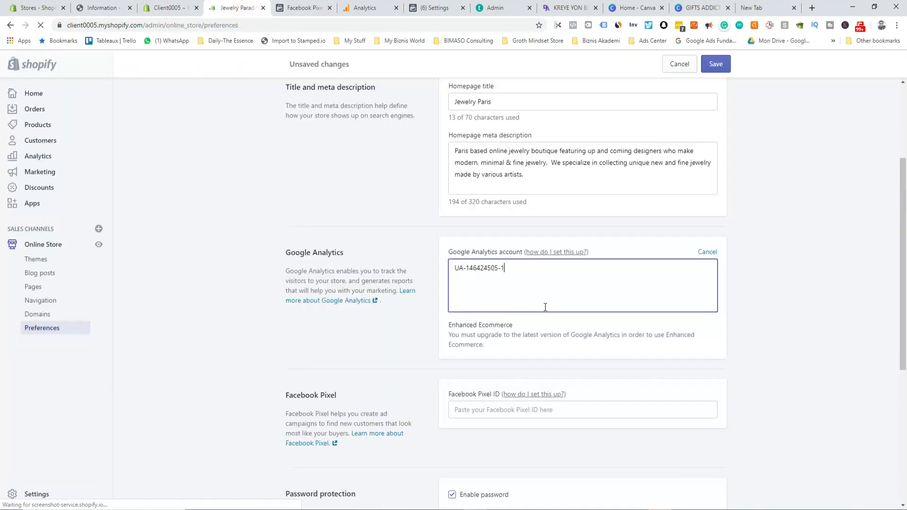
pyautogui.click(715, 64)
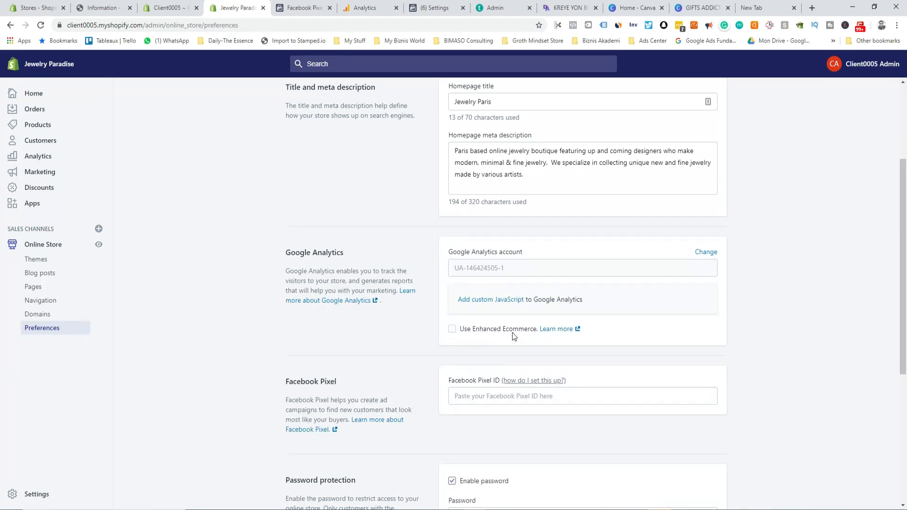
# Step: Tick Use Enhanced Ecommerce and save the preferences again
pyautogui.click(451, 329)
pyautogui.click(720, 63)
pyautogui.click(363, 8)
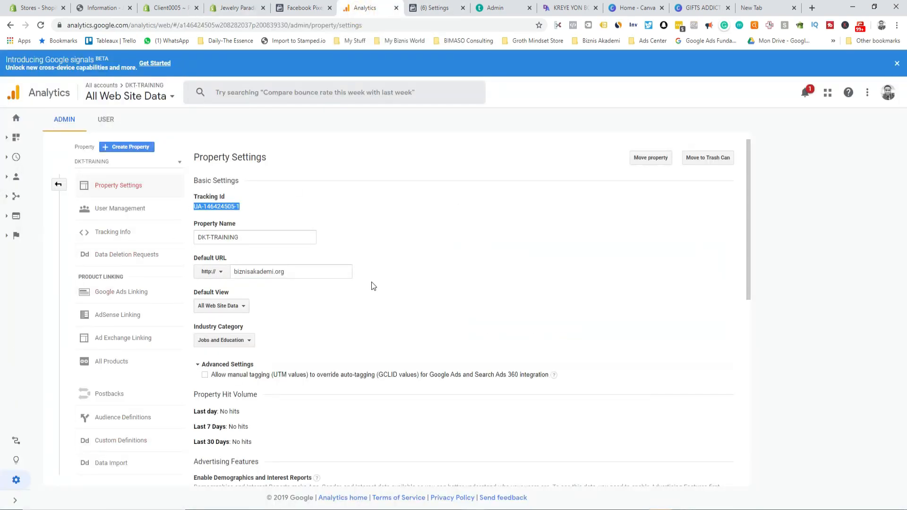
# Step: Close Google Analytics and select the pixel's ID on the Facebook Events Manager overview
pyautogui.click(396, 8)
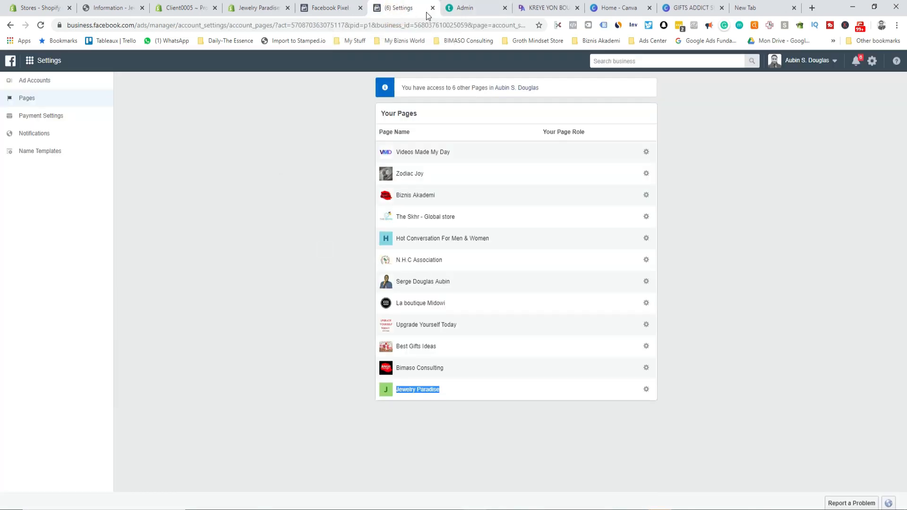
pyautogui.click(327, 10)
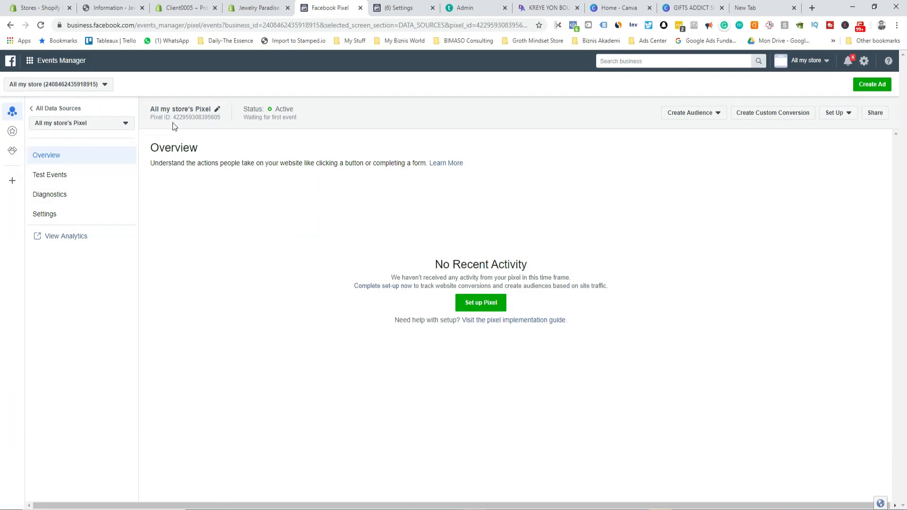
pyautogui.moveTo(221, 118); pyautogui.dragTo(156, 117)
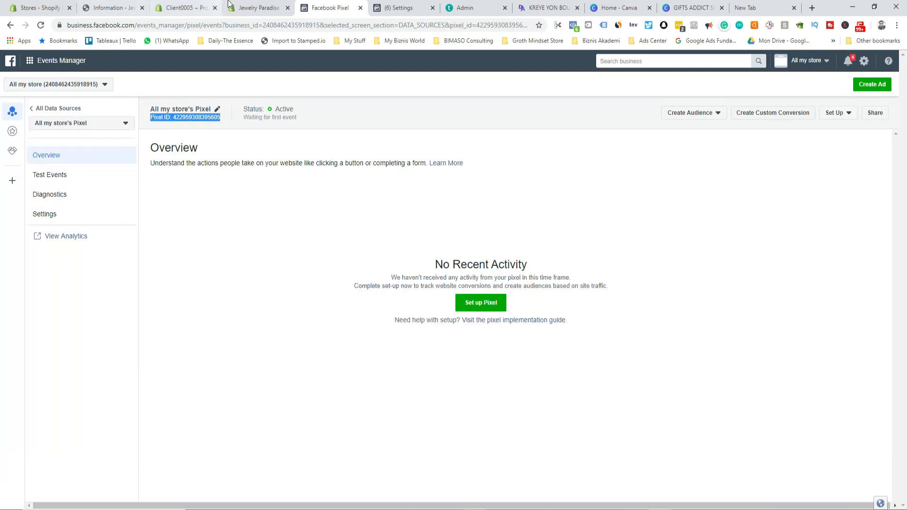
pyautogui.click(189, 8)
pyautogui.click(251, 6)
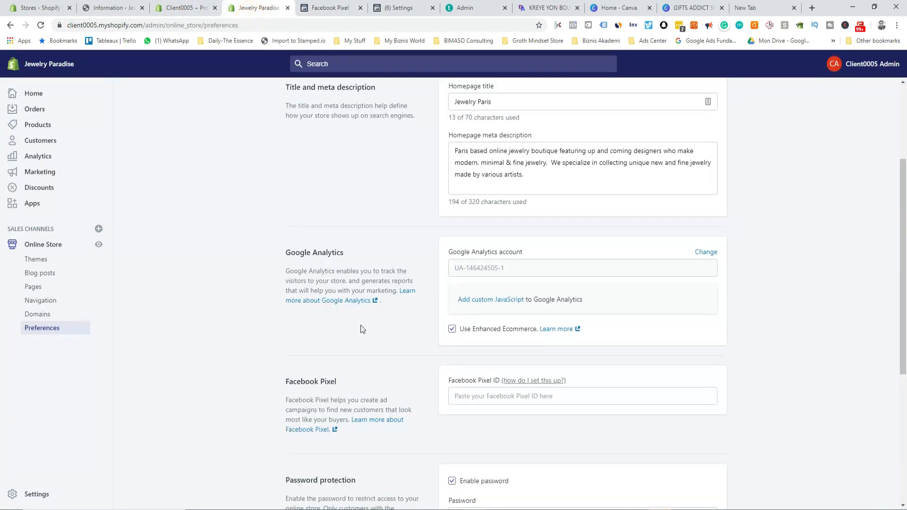
# Step: Save the pasted Facebook Pixel ID, trimming the 'Pixel ID: ' prefix so only digits remain
pyautogui.click(485, 396)
pyautogui.hotkey('ctrl', 'v')
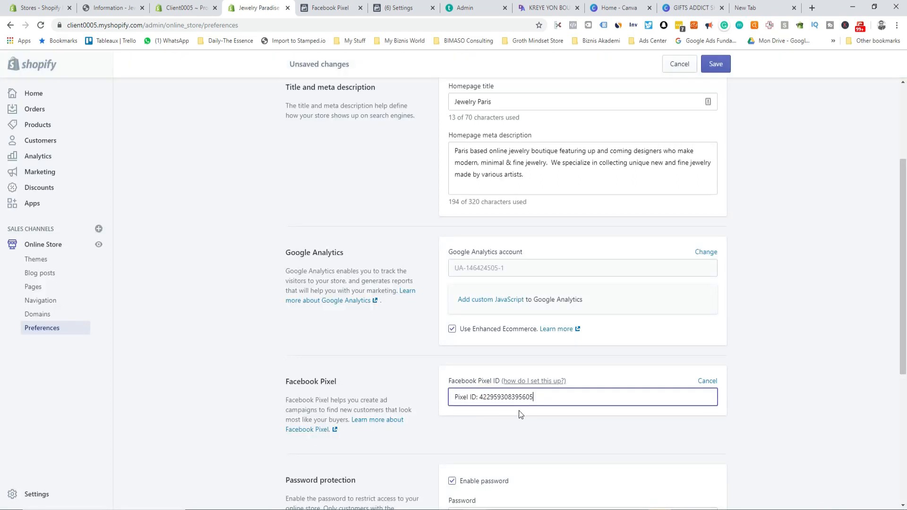
pyautogui.click(714, 64)
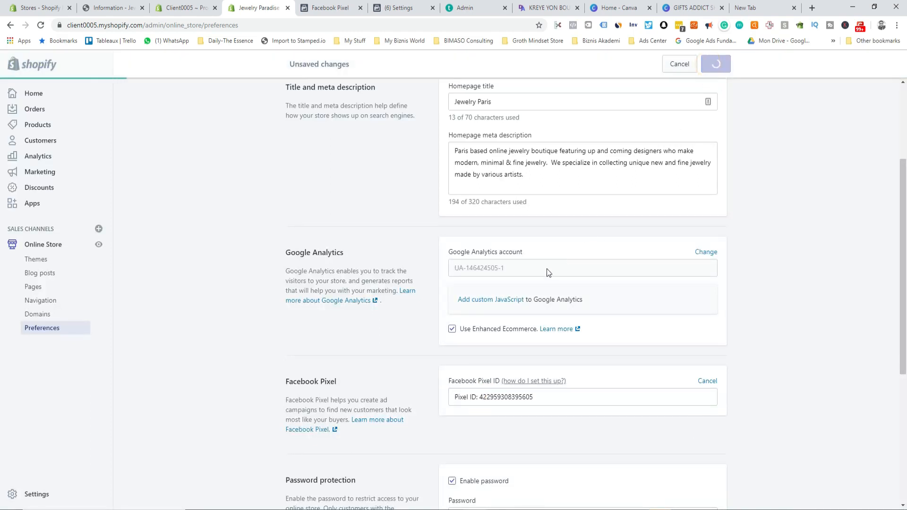
pyautogui.scroll(-3, 457, 428)
pyautogui.click(479, 250)
pyautogui.press('BackSpace')
pyautogui.press('BackSpace')
pyautogui.press('BackSpace')
pyautogui.press('BackSpace')
pyautogui.press('BackSpace')
pyautogui.press('BackSpace')
pyautogui.press('BackSpace')
pyautogui.press('BackSpace')
pyautogui.press('BackSpace')
pyautogui.press('BackSpace')
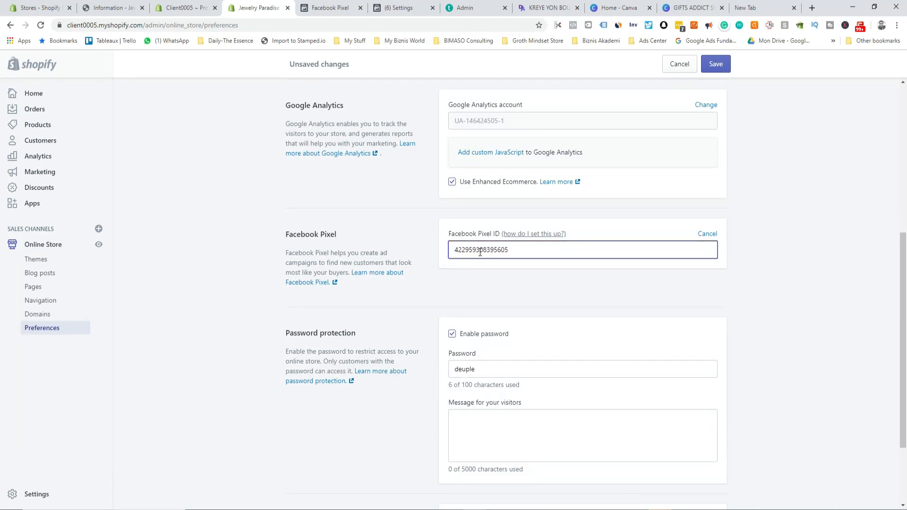
pyautogui.click(718, 66)
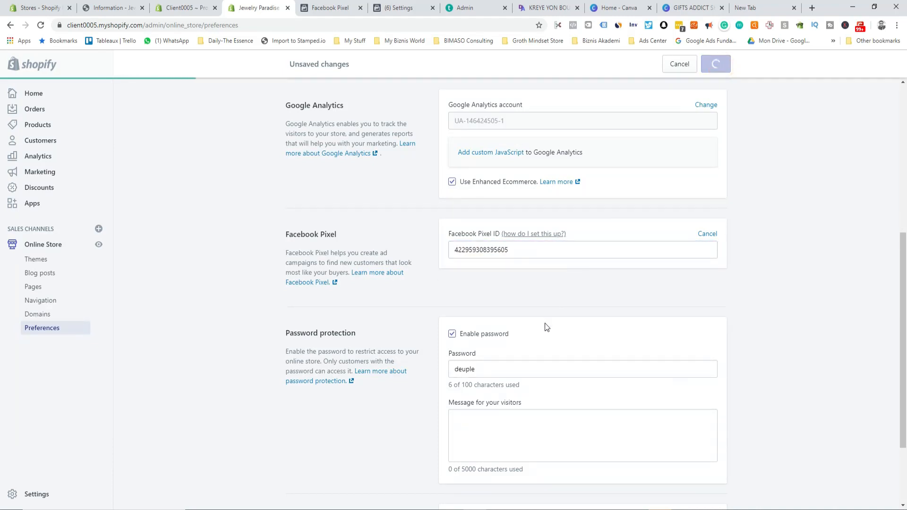
# Step: Untick Enable password, clear the storefront password, and save so the store goes live
pyautogui.scroll(-2, 544, 326)
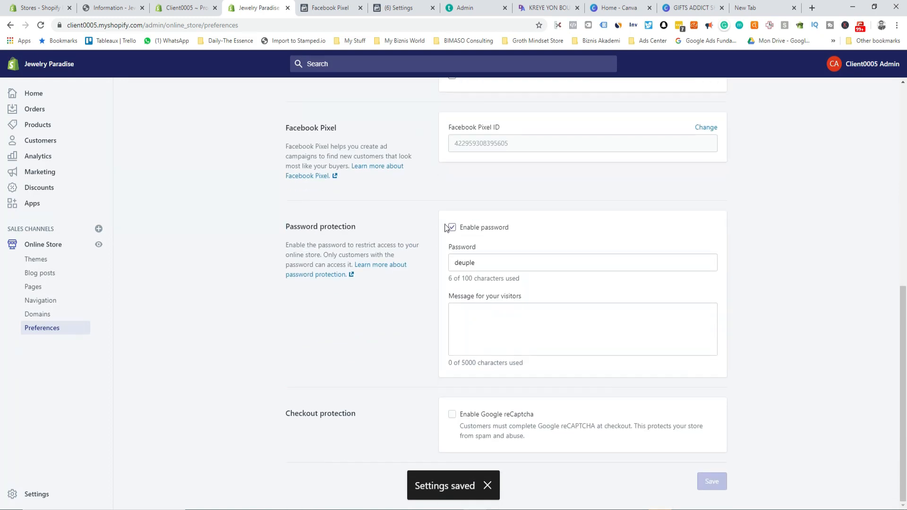
pyautogui.click(452, 228)
pyautogui.doubleClick(486, 263)
pyautogui.press('BackSpace')
pyautogui.click(714, 66)
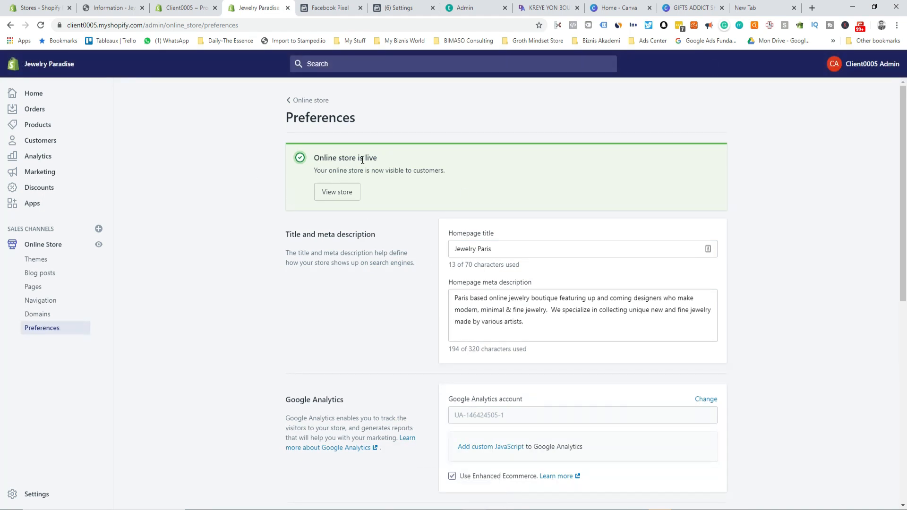
# Step: View the live storefront, then close the leftover checkout tab
pyautogui.click(346, 192)
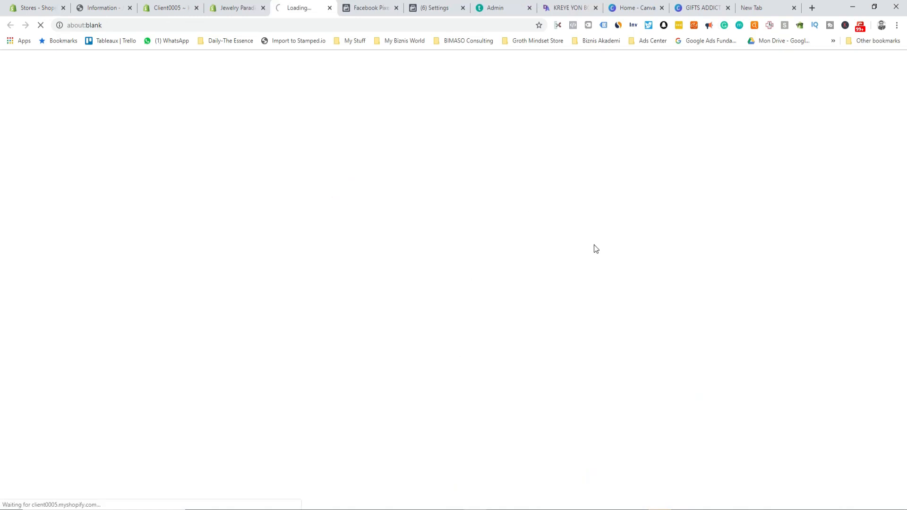
pyautogui.scroll(-7, 585, 302)
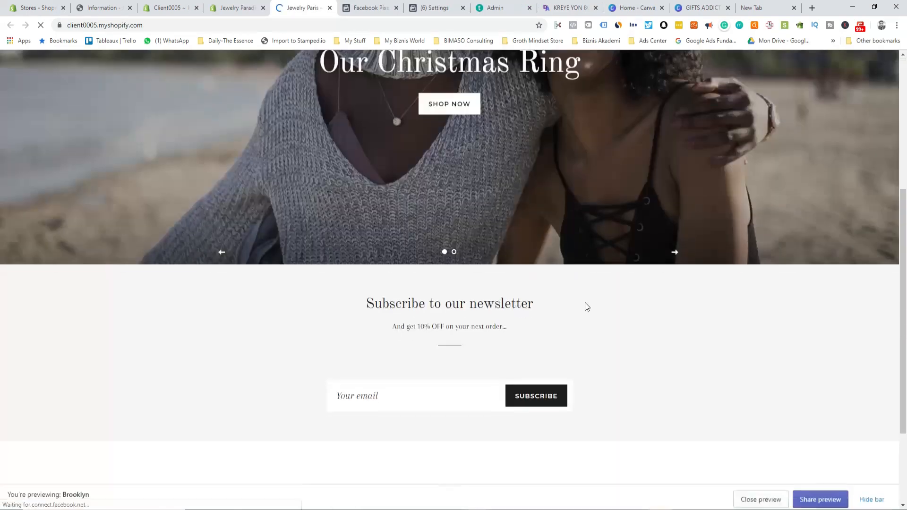
pyautogui.click(227, 9)
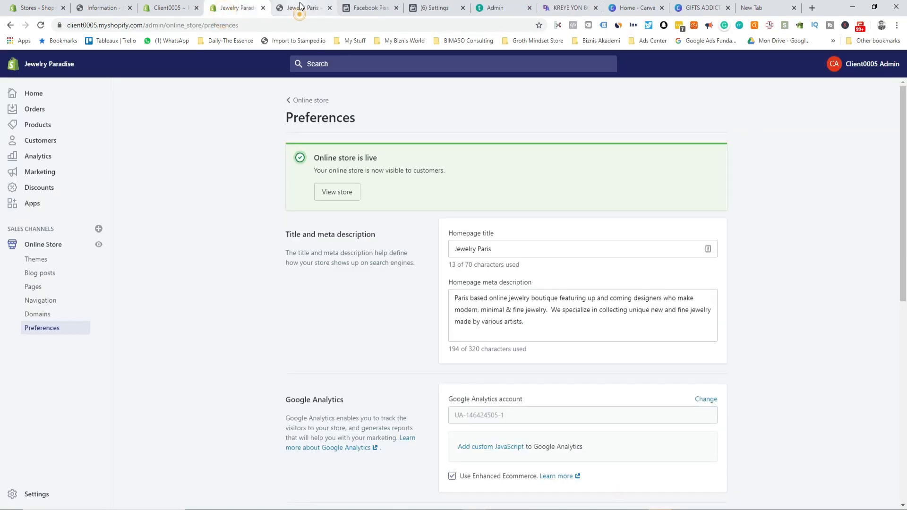
pyautogui.click(299, 8)
pyautogui.click(124, 9)
pyautogui.click(130, 8)
# Step: Go to the Jewelry Paradise admin's Apps page and open the Shopify App Store
pyautogui.click(163, 8)
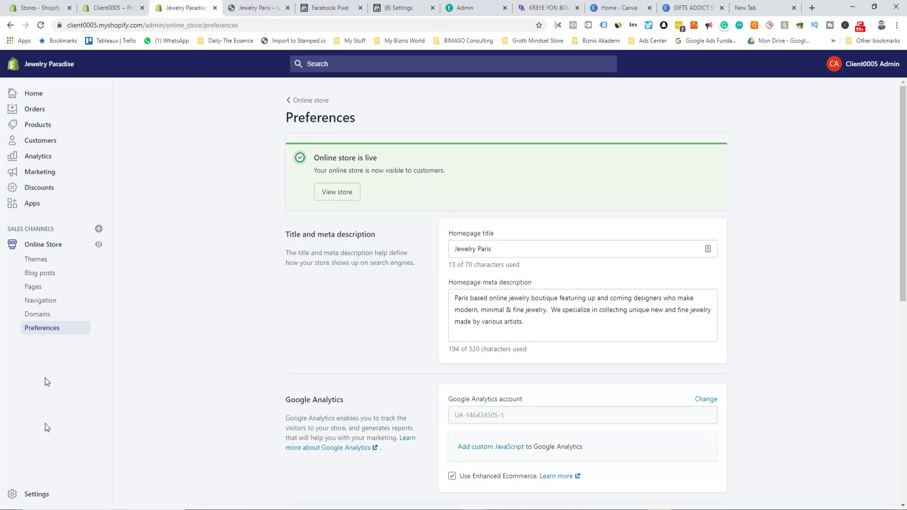
pyautogui.click(32, 204)
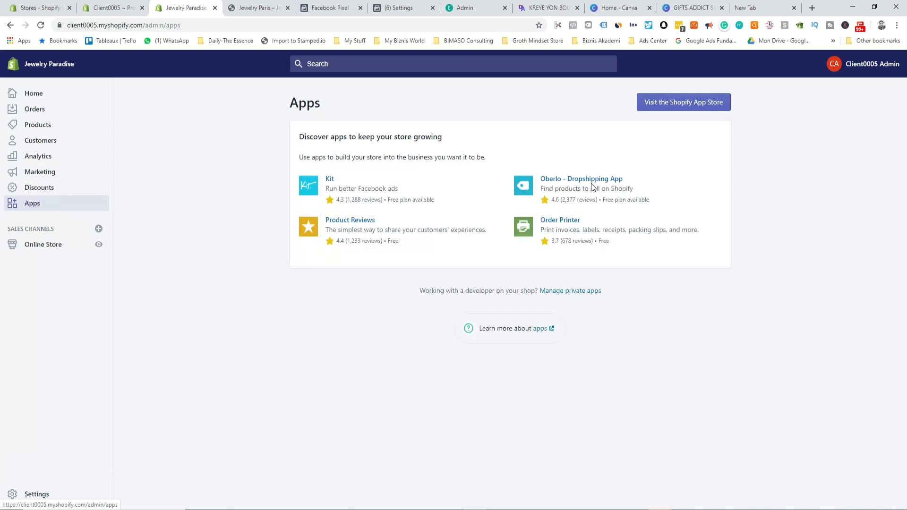
pyautogui.click(676, 108)
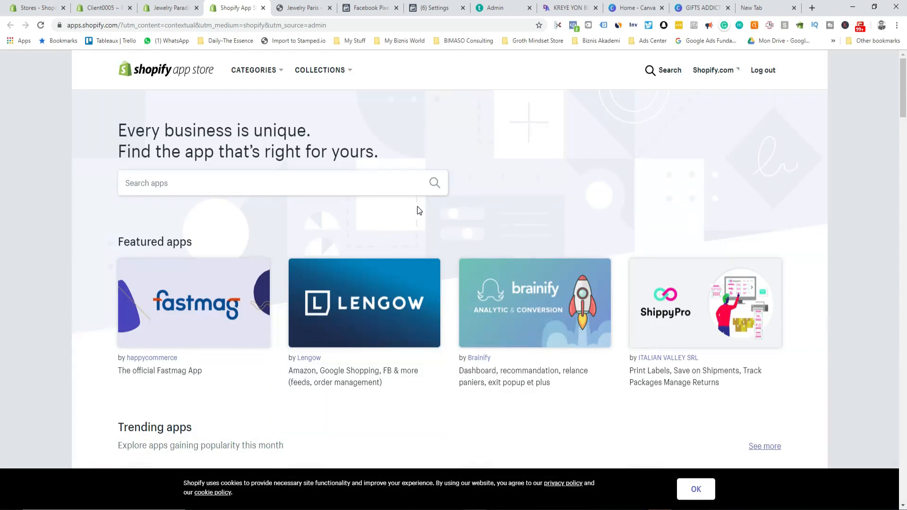
# Step: Search the App Store for 'oberl' and install Oberlo - Dropshipping App on Jewelry Paradise
pyautogui.click(203, 183)
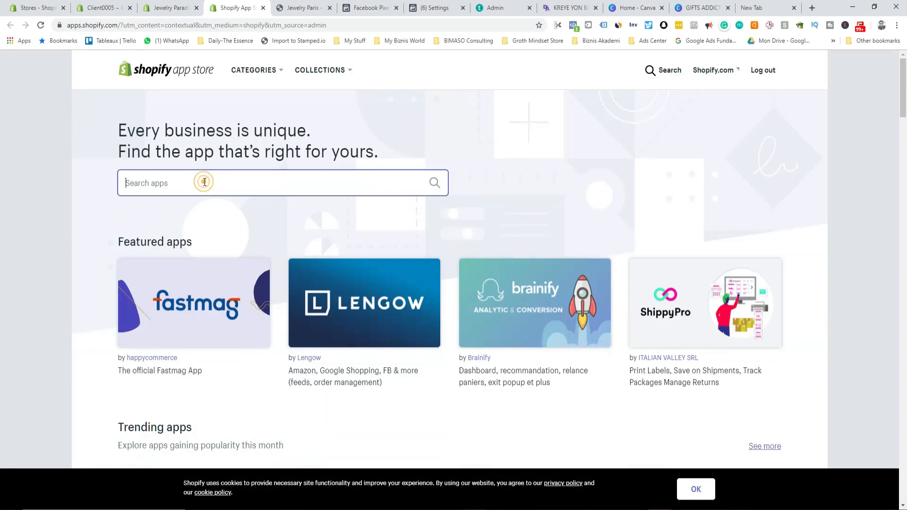
pyautogui.write('oberlo')
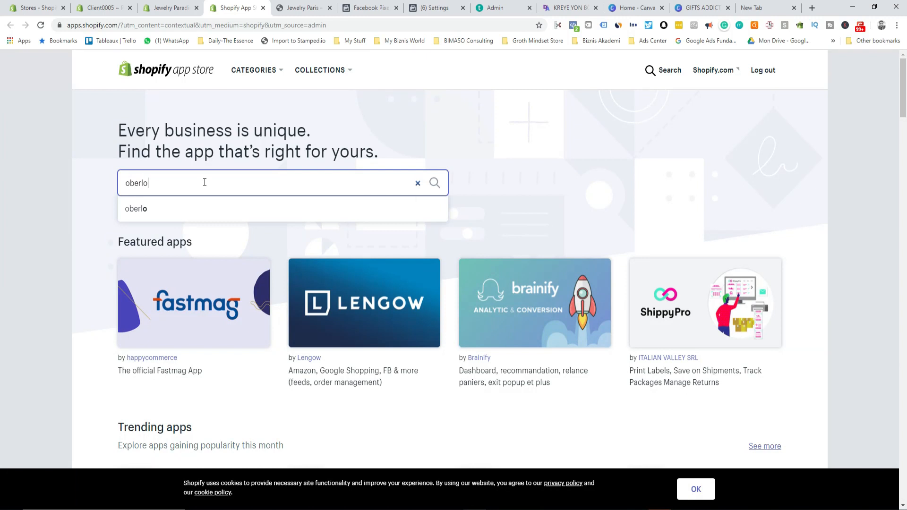
pyautogui.click(175, 208)
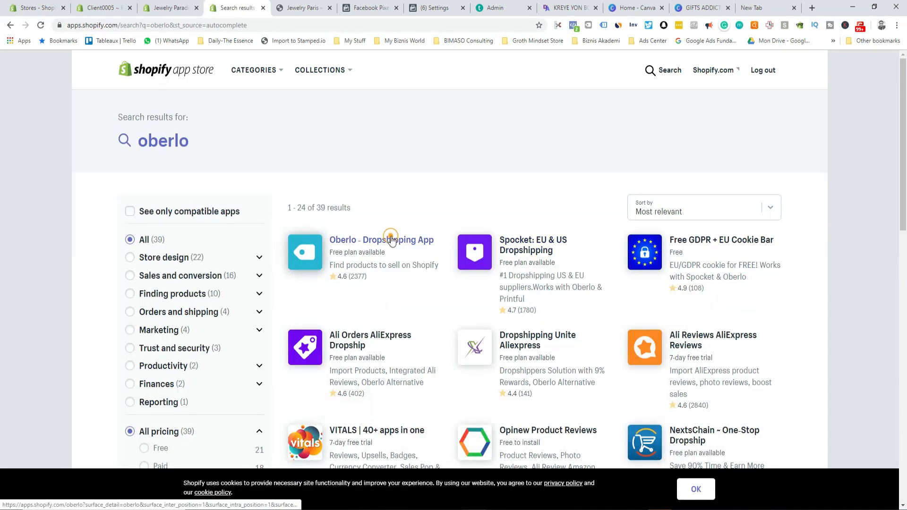
pyautogui.click(392, 242)
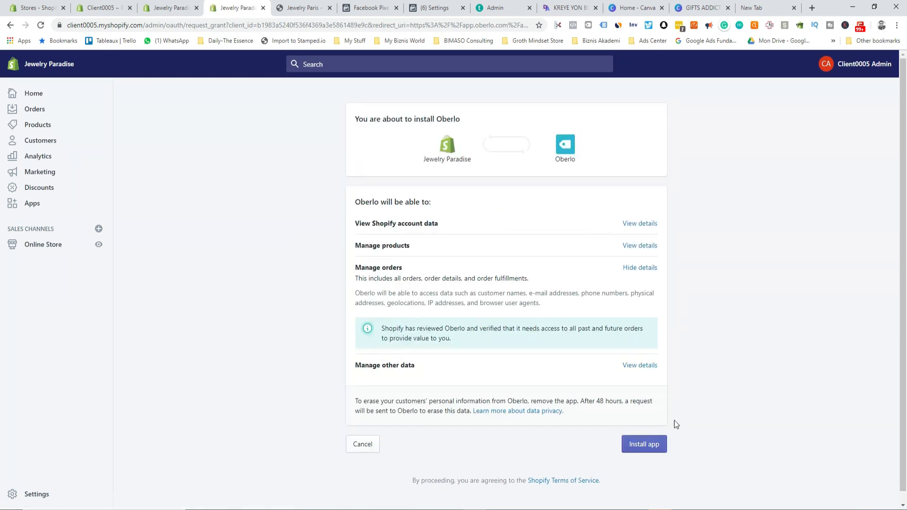
pyautogui.click(648, 446)
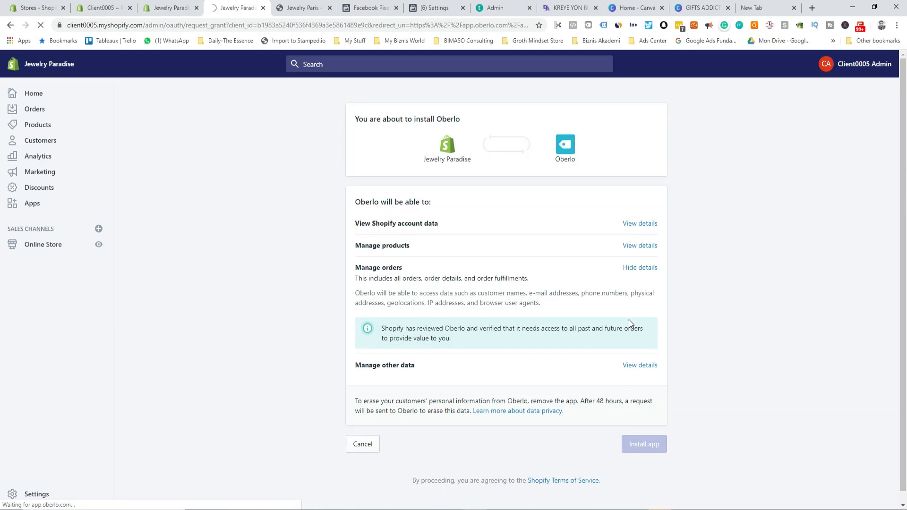
pyautogui.click(489, 7)
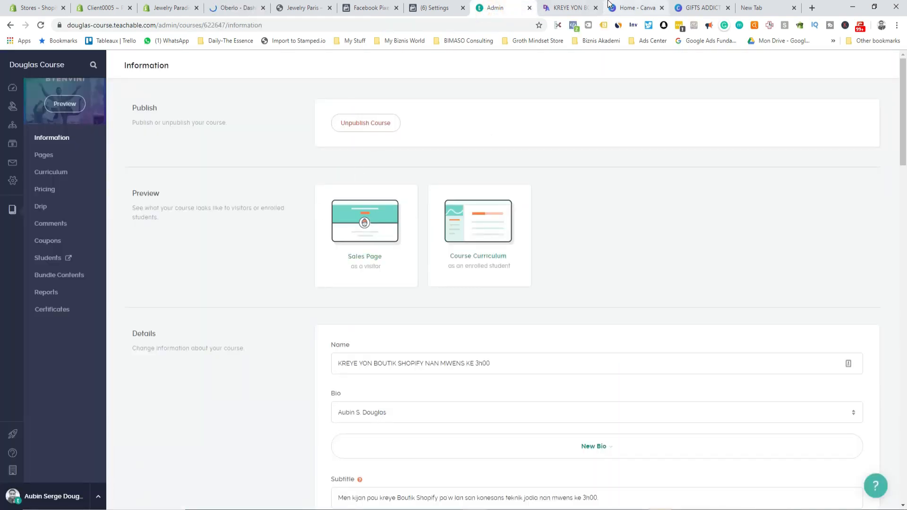
# Step: Scroll through the Douglas Course sales page and its Course Curriculum, including the Oberlo bonus module
pyautogui.click(569, 8)
pyautogui.scroll(3, 416, 208)
pyautogui.scroll(-3, 383, 226)
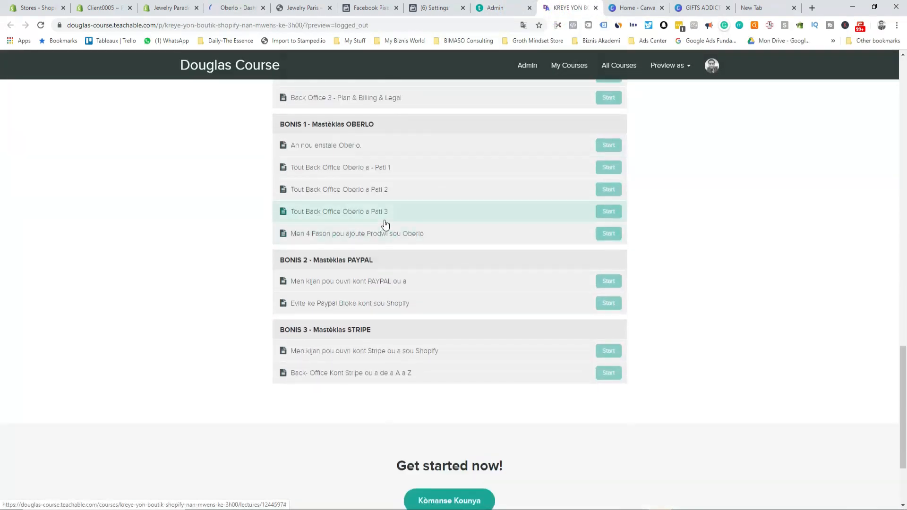
pyautogui.scroll(20, 385, 224)
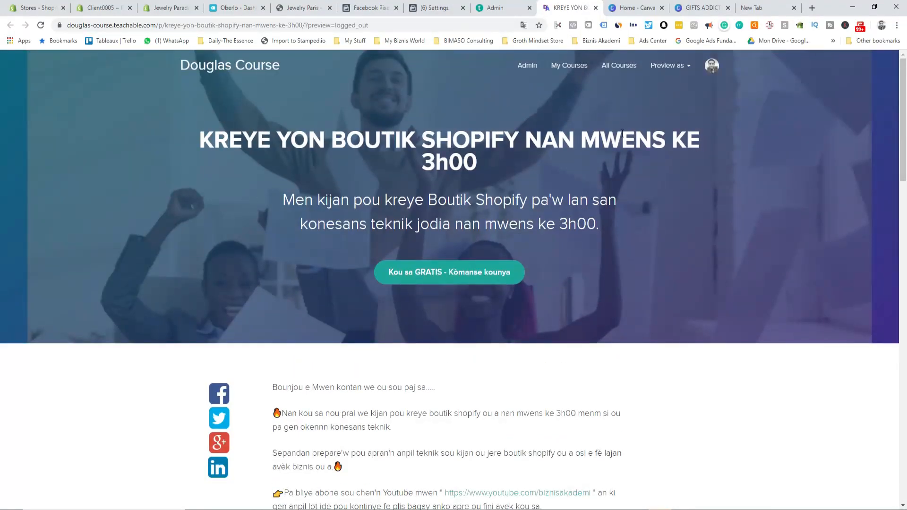
pyautogui.scroll(-6, 409, 231)
pyautogui.scroll(4, 408, 232)
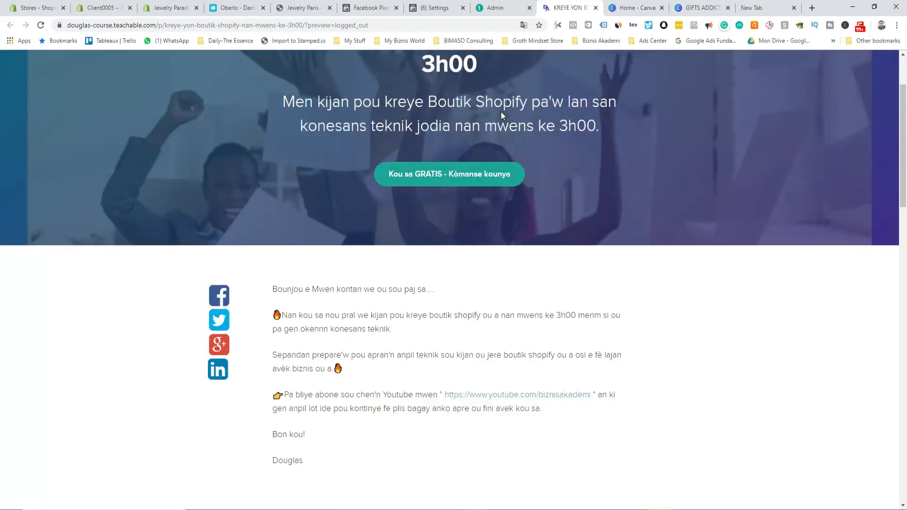
pyautogui.scroll(-12, 522, 189)
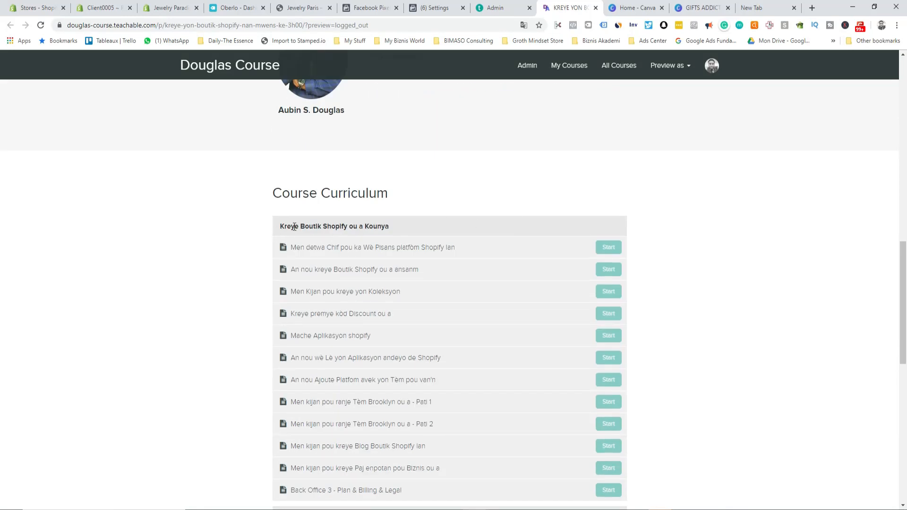
pyautogui.scroll(-5, 357, 229)
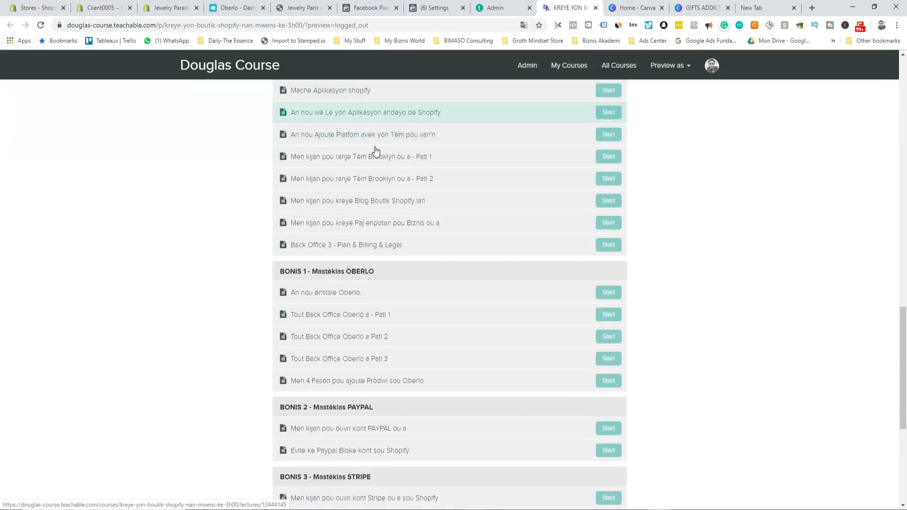
pyautogui.scroll(4, 374, 152)
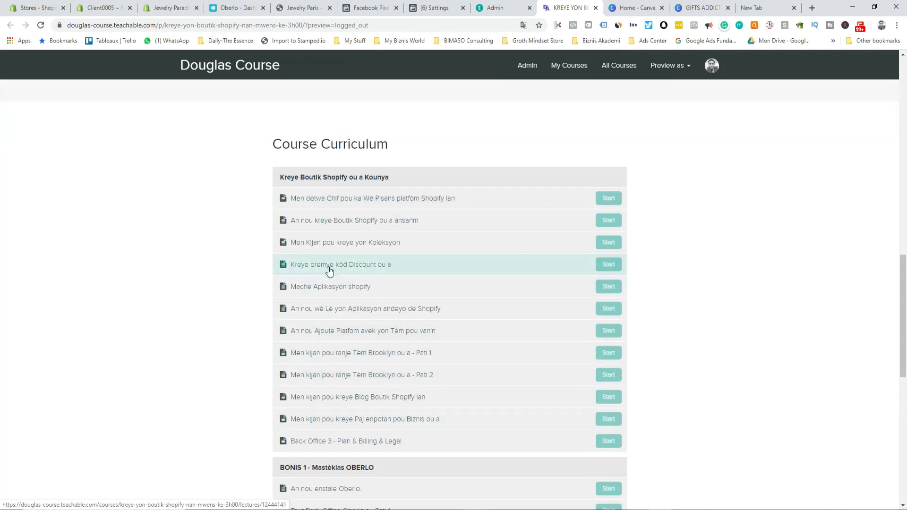
pyautogui.scroll(-3, 305, 284)
pyautogui.scroll(3, 325, 279)
pyautogui.scroll(-10, 302, 303)
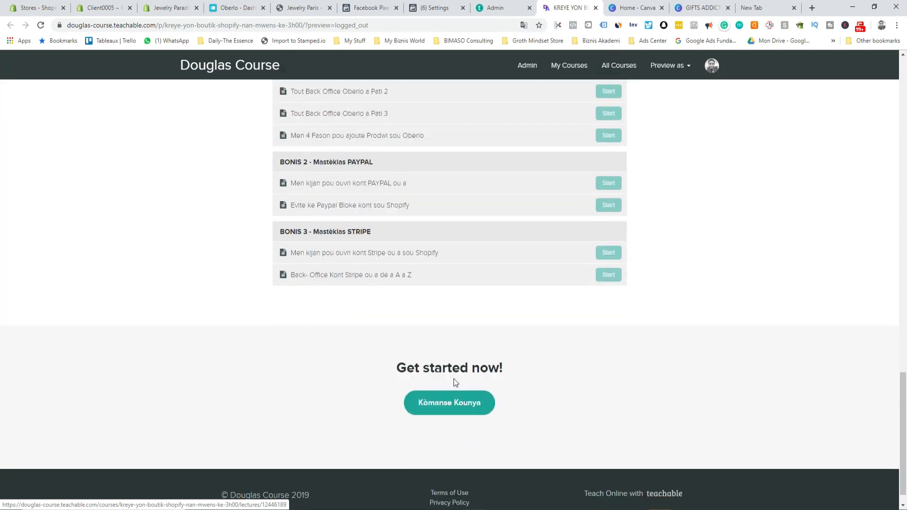
pyautogui.scroll(3, 331, 227)
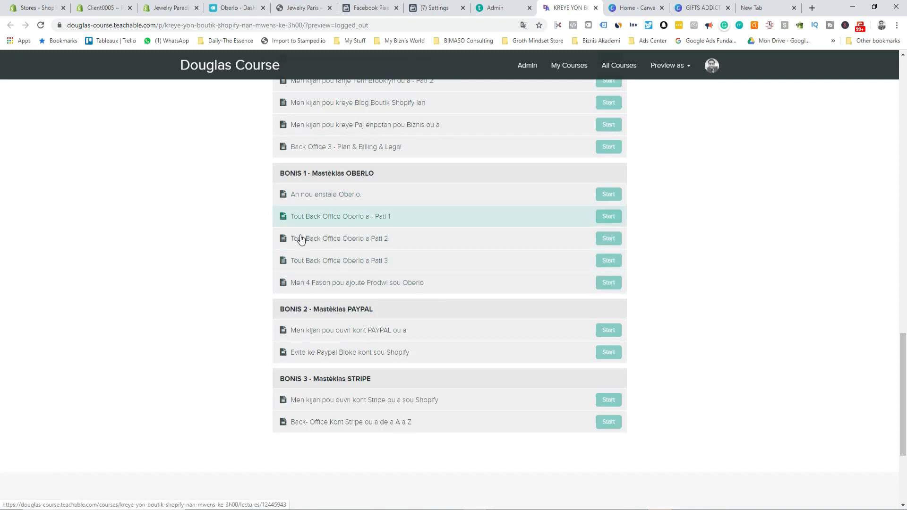
pyautogui.click(228, 7)
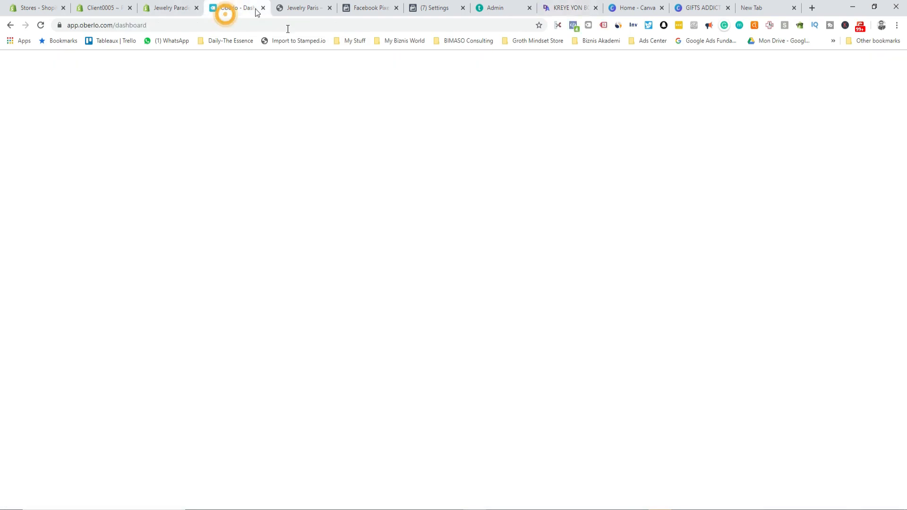
# Step: Reload the Jewelry Paradise Apps page to confirm Oberlo is installed, then close the Oberlo dashboard
pyautogui.scroll(-8, 201, 138)
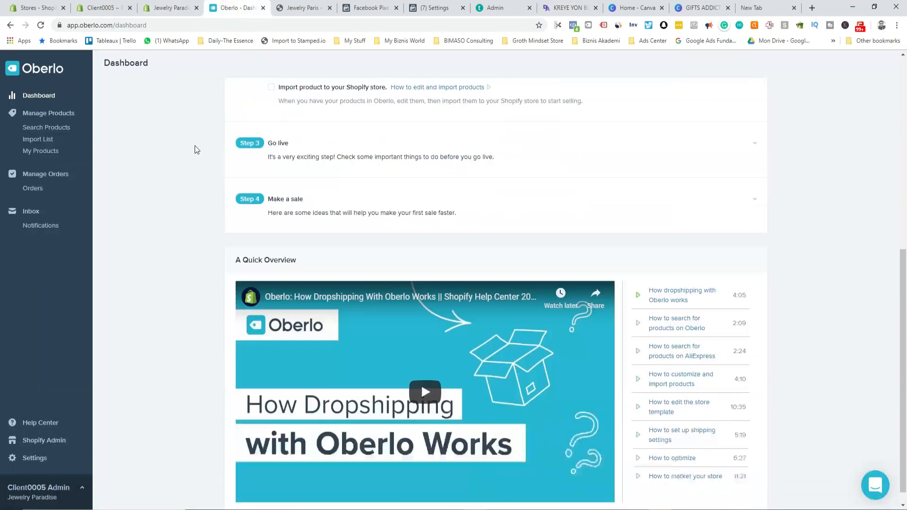
pyautogui.click(184, 5)
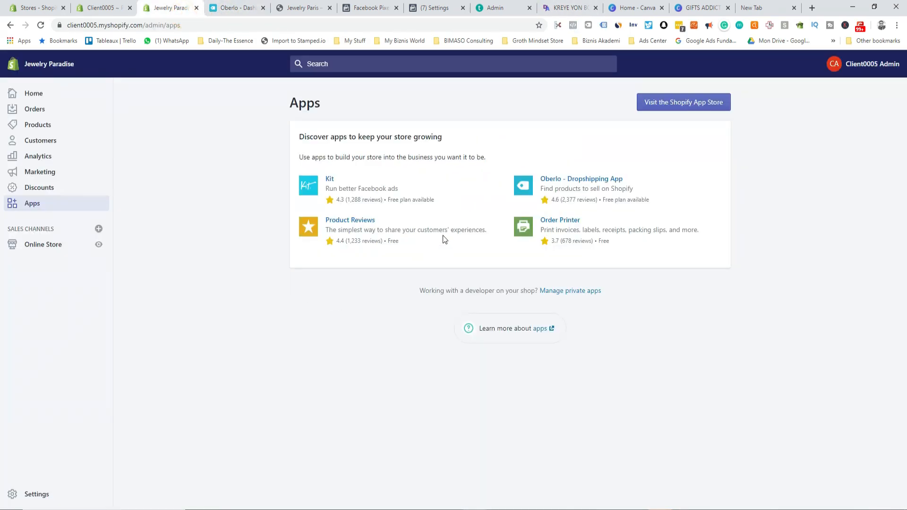
pyautogui.click(39, 25)
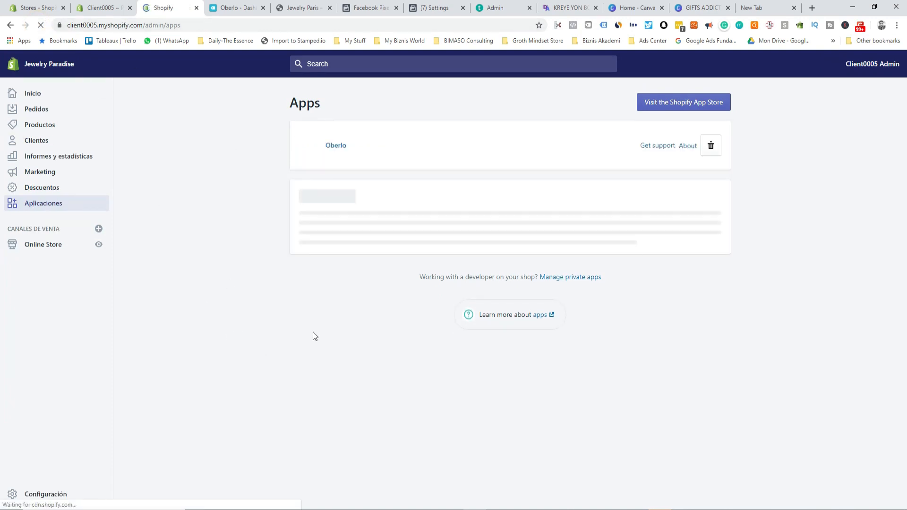
pyautogui.click(684, 103)
pyautogui.click(290, 7)
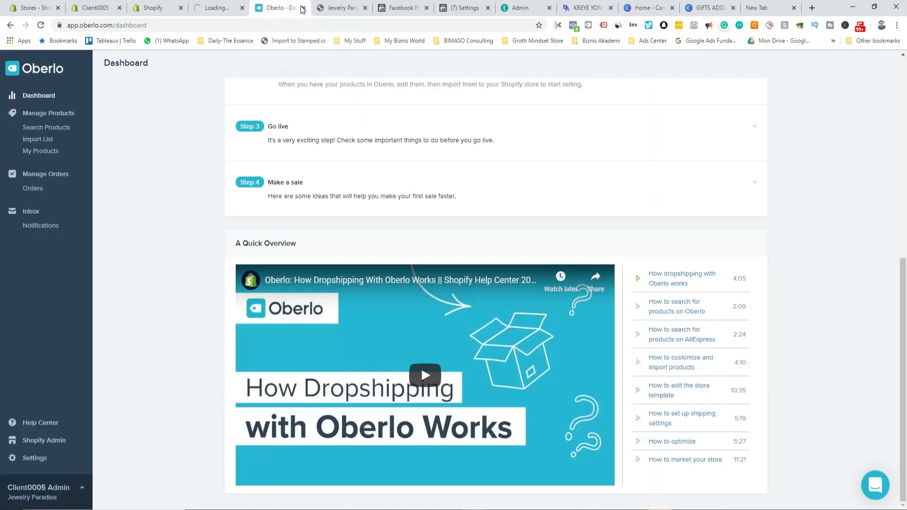
pyautogui.click(303, 8)
pyautogui.click(214, 8)
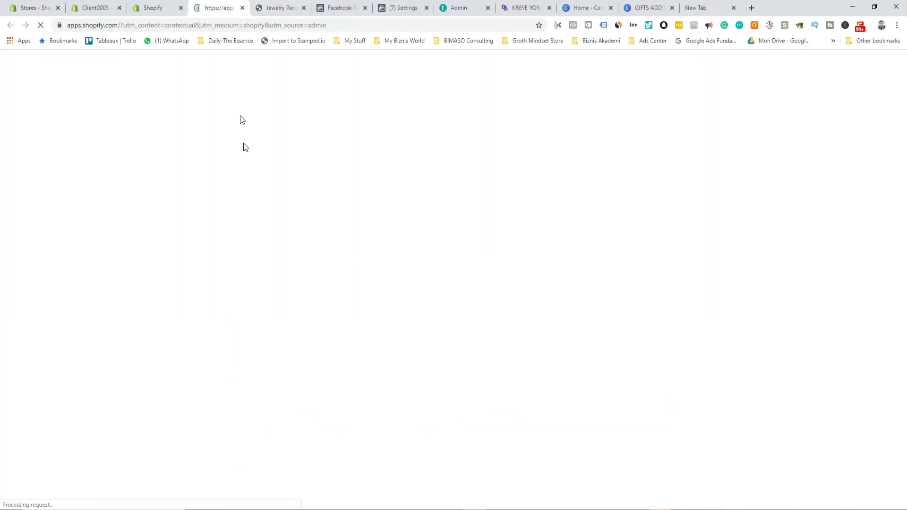
# Step: Search the Shopify App Store for reviews apps
pyautogui.click(238, 184)
pyautogui.write('revel')
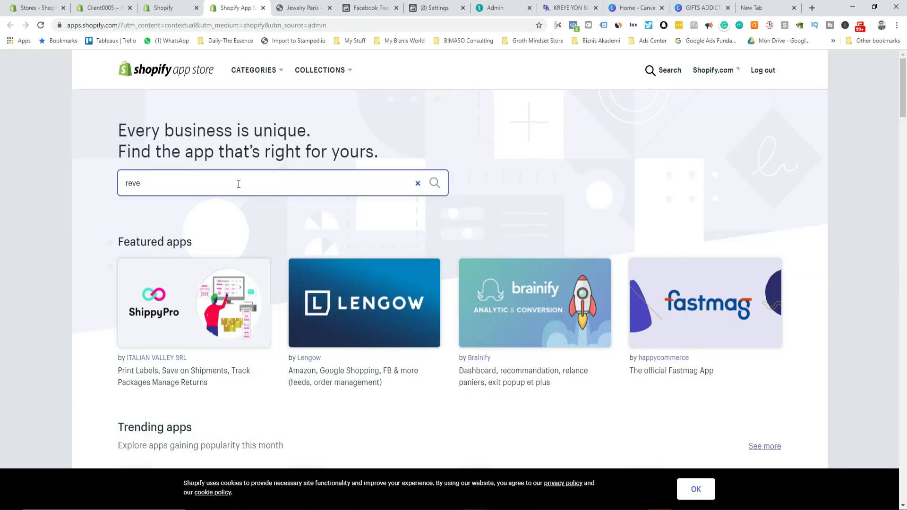
pyautogui.press('BackSpace')
pyautogui.write('iew')
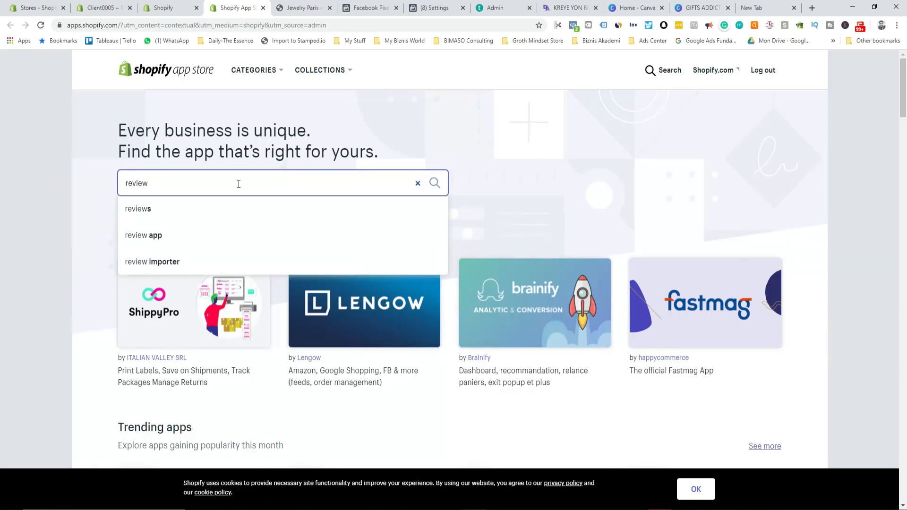
pyautogui.click(166, 208)
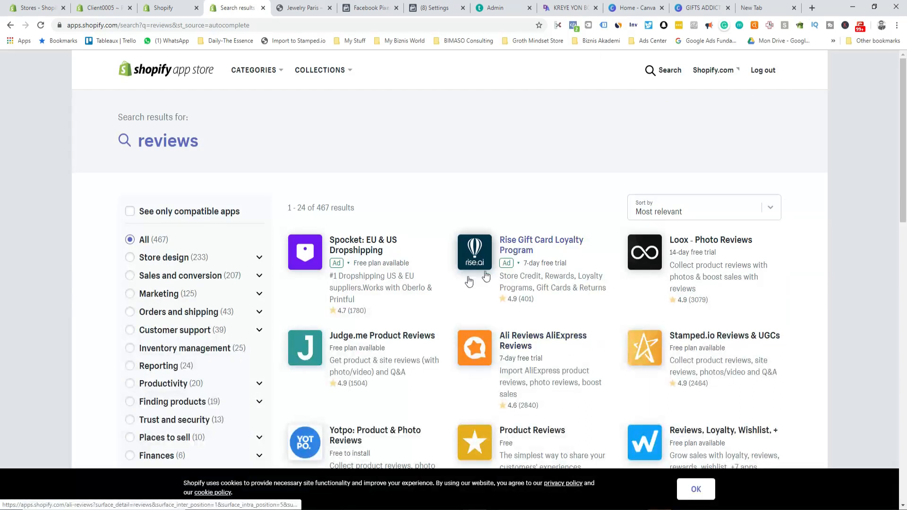
pyautogui.scroll(-1, 700, 361)
# Step: Open Stamped.io Reviews & UGCs and add it to the Jewelry Paradise store
pyautogui.click(714, 289)
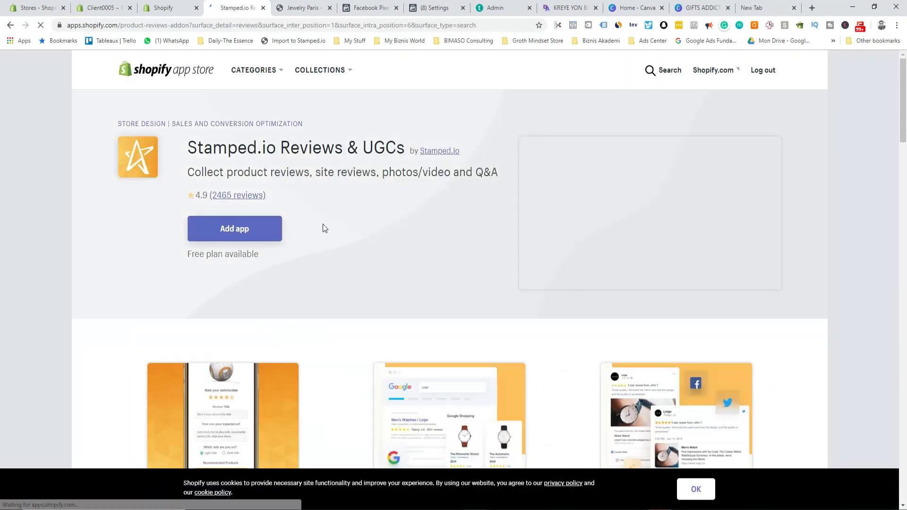
pyautogui.click(239, 233)
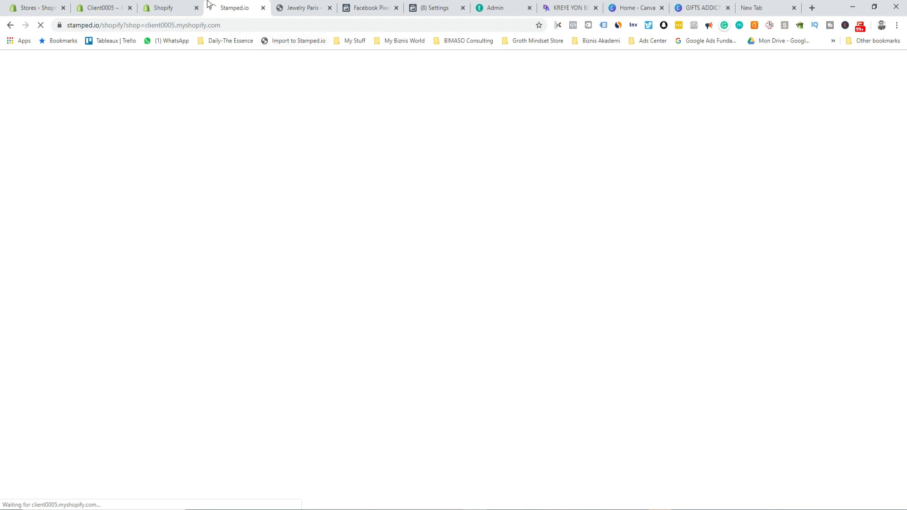
pyautogui.click(166, 6)
pyautogui.click(721, 103)
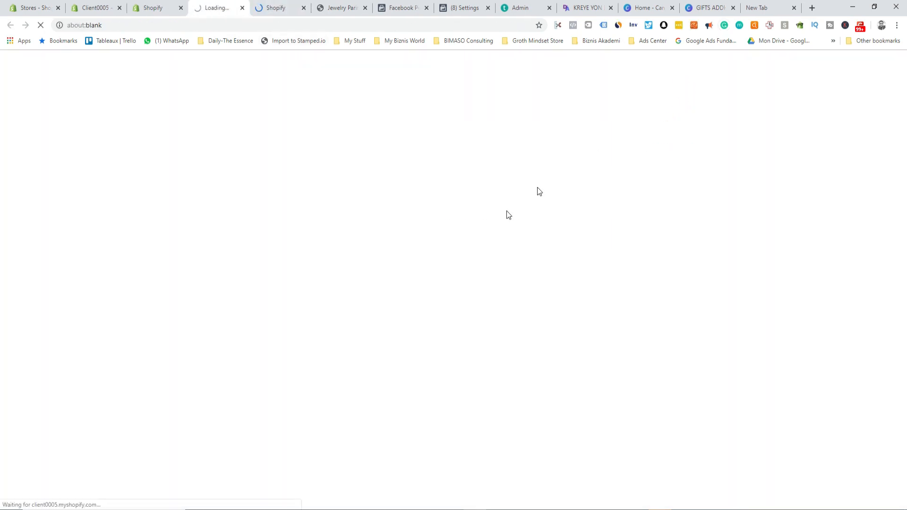
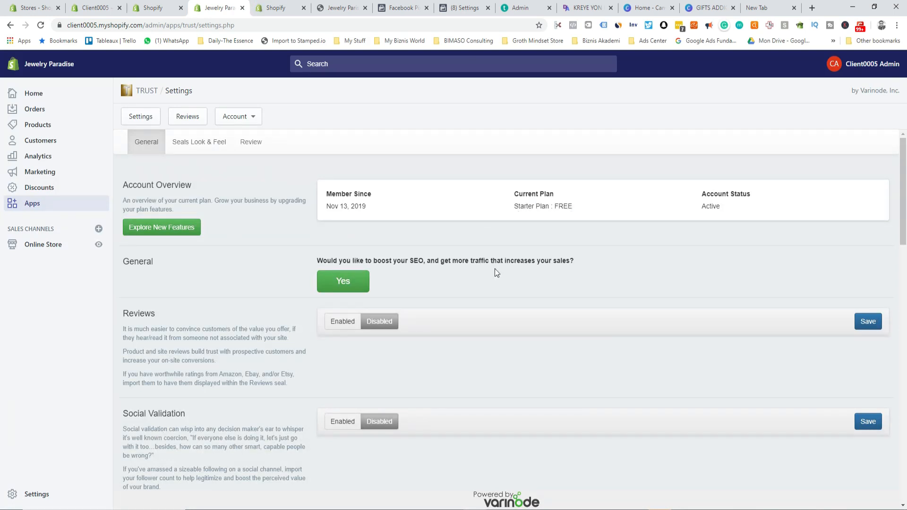
# Step: Review the TRUST seal settings, then reload the Jewelry Paradise storefront preview to display the seals
pyautogui.scroll(-12, 455, 279)
pyautogui.scroll(-5, 455, 279)
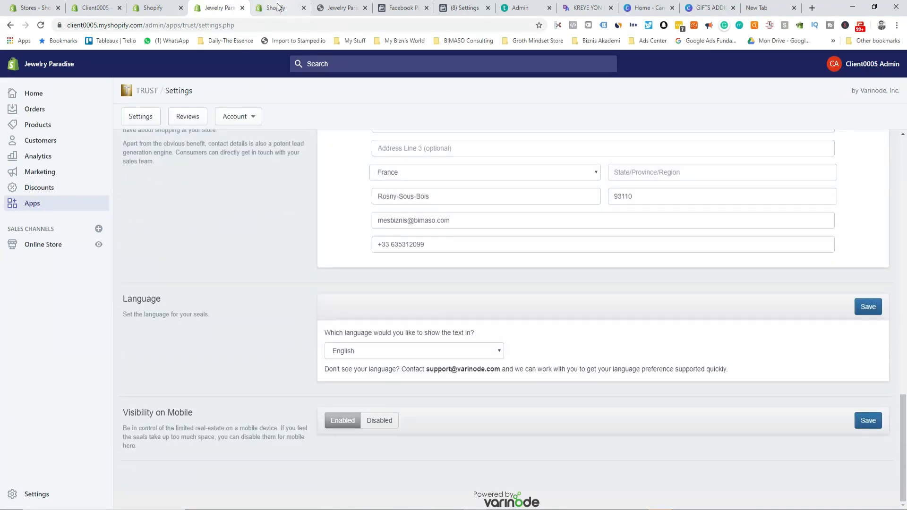
pyautogui.click(337, 7)
pyautogui.click(40, 25)
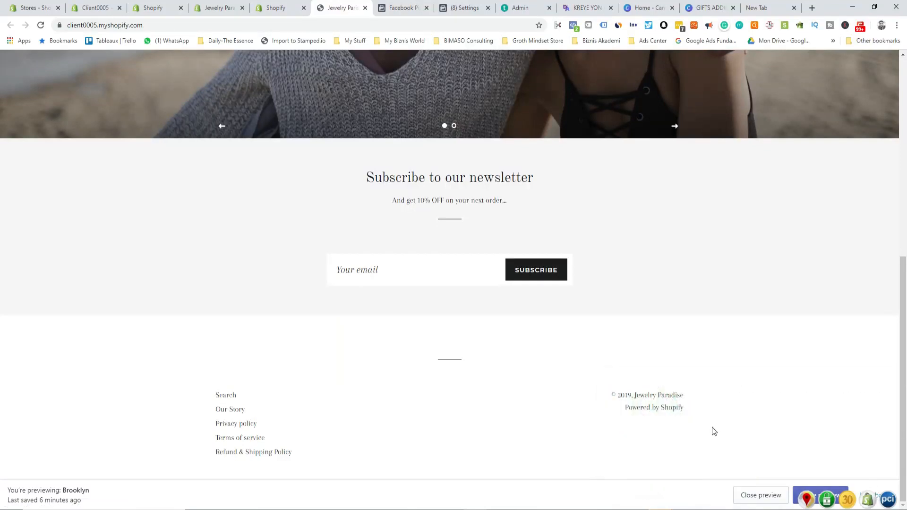
# Step: Check the TRUST seal badges in the storefront footer, then return to the TRUST Settings page
pyautogui.moveTo(811, 501)
pyautogui.moveTo(887, 501)
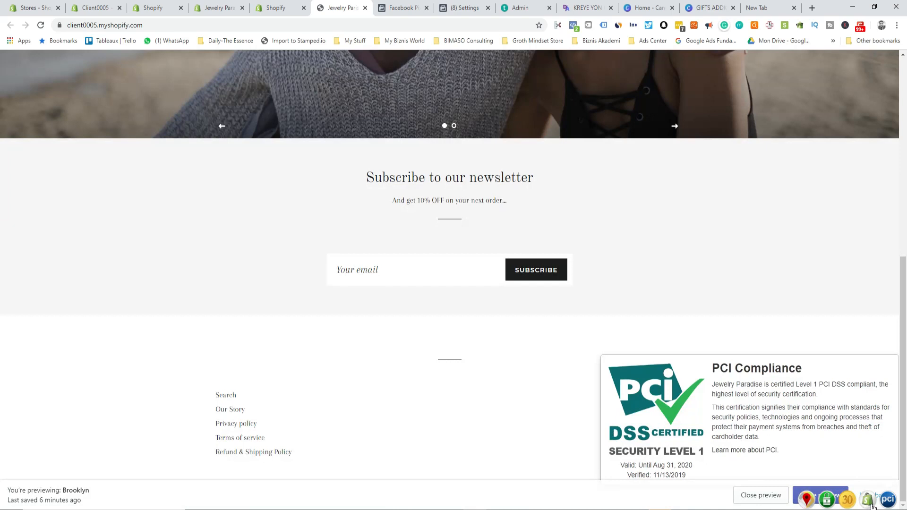
pyautogui.moveTo(852, 503)
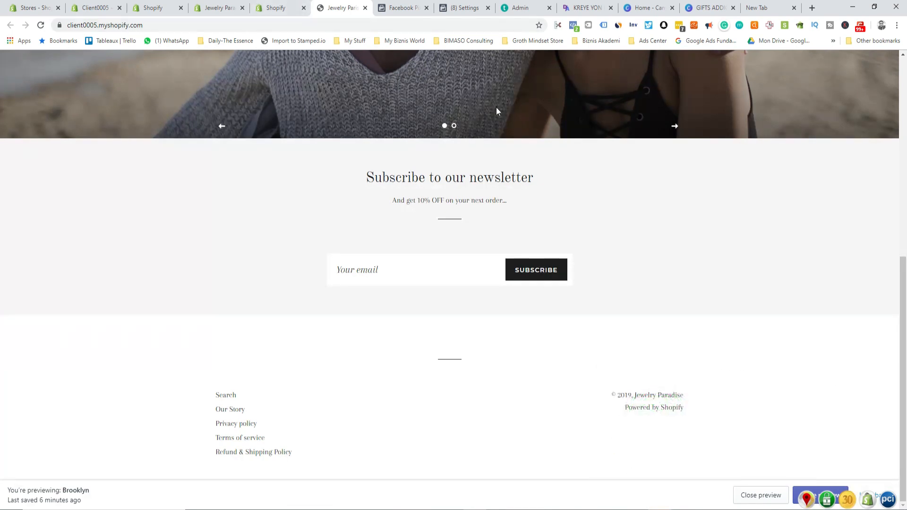
pyautogui.click(222, 5)
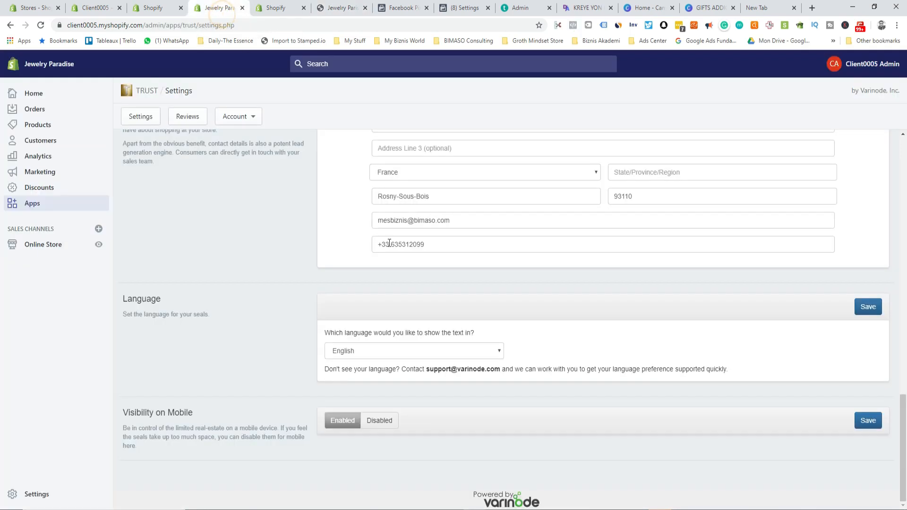
# Step: Close the TRUST and Stamped.io pages, refresh the Apps list, and launch Oberlo
pyautogui.click(242, 8)
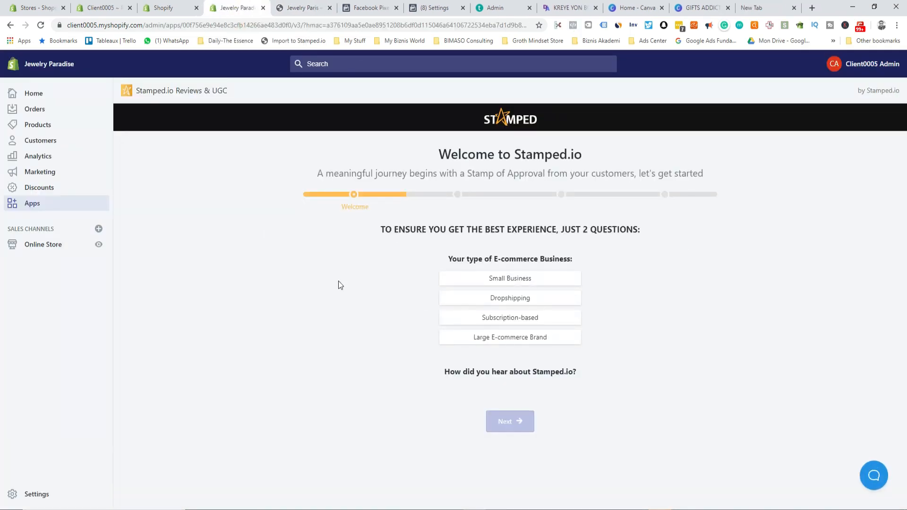
pyautogui.click(263, 7)
pyautogui.click(176, 10)
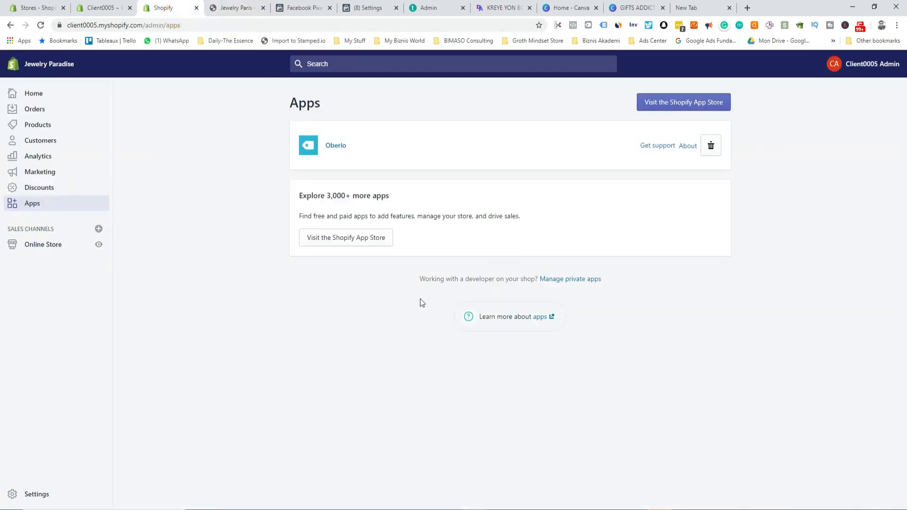
pyautogui.click(42, 26)
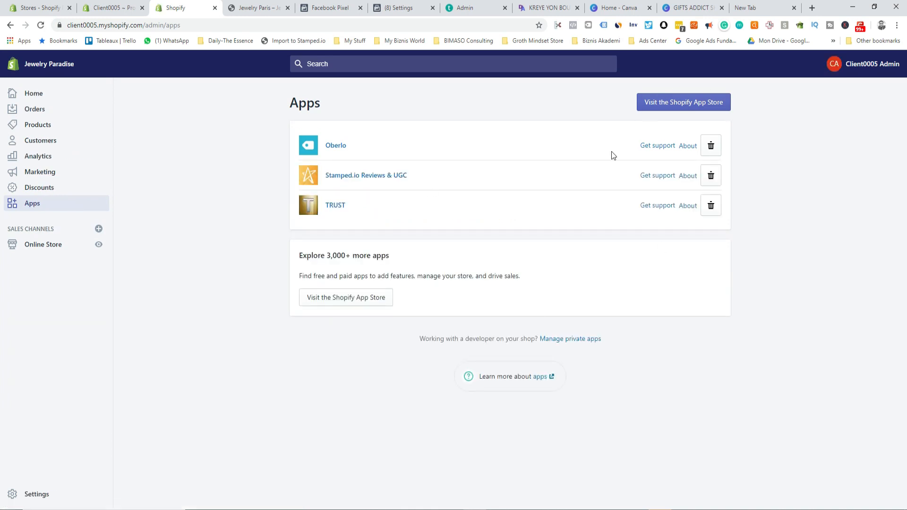
pyautogui.click(337, 146)
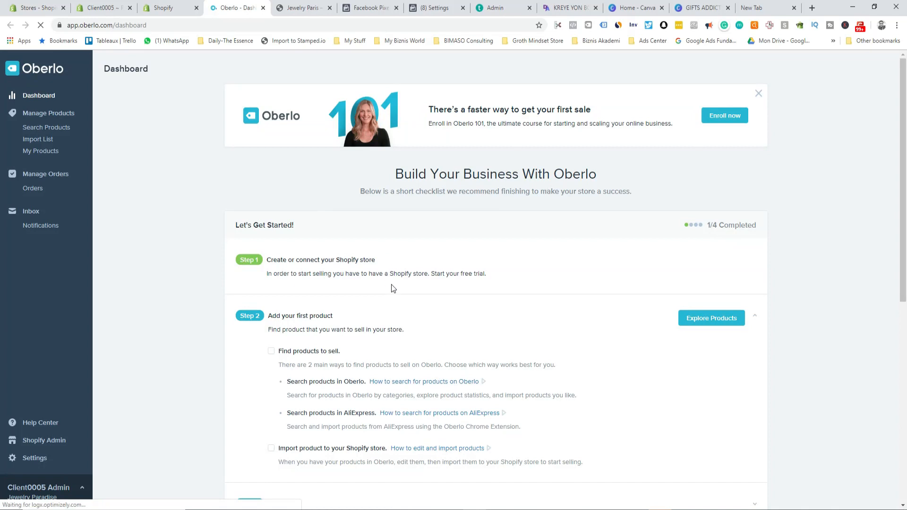
# Step: Search Oberlo's Jewelry & Accessories category for 'Ring purple'
pyautogui.click(52, 130)
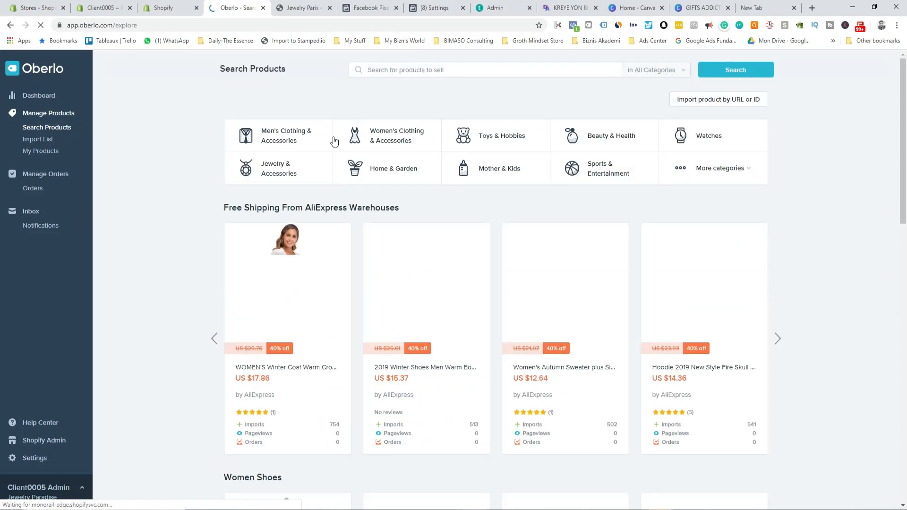
pyautogui.click(284, 170)
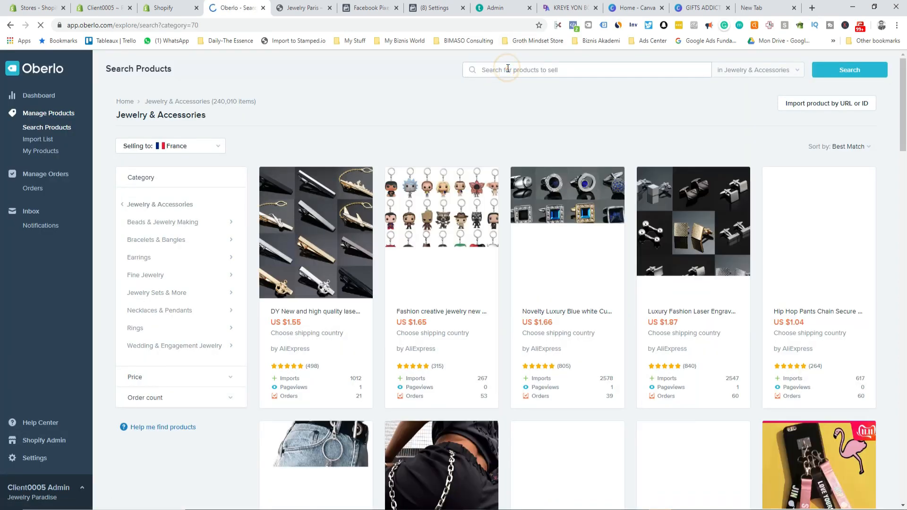
pyautogui.click(508, 69)
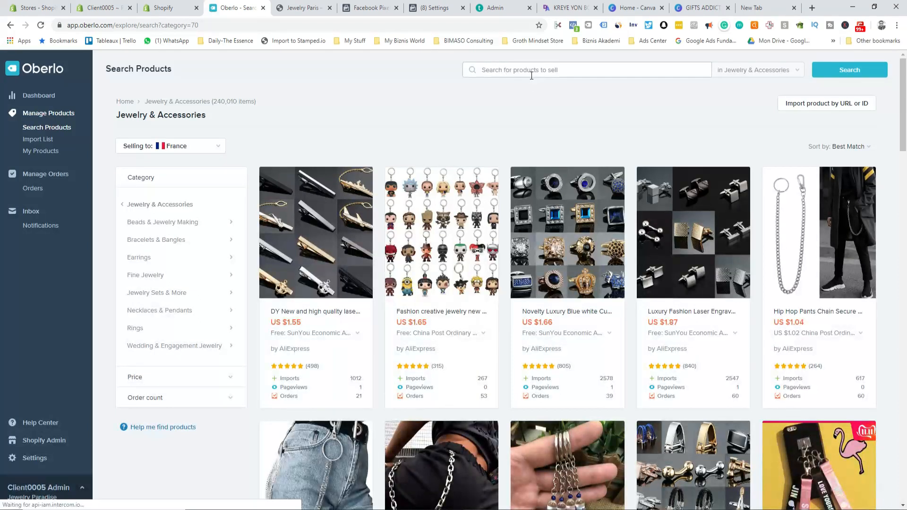
pyautogui.write('Ring purple')
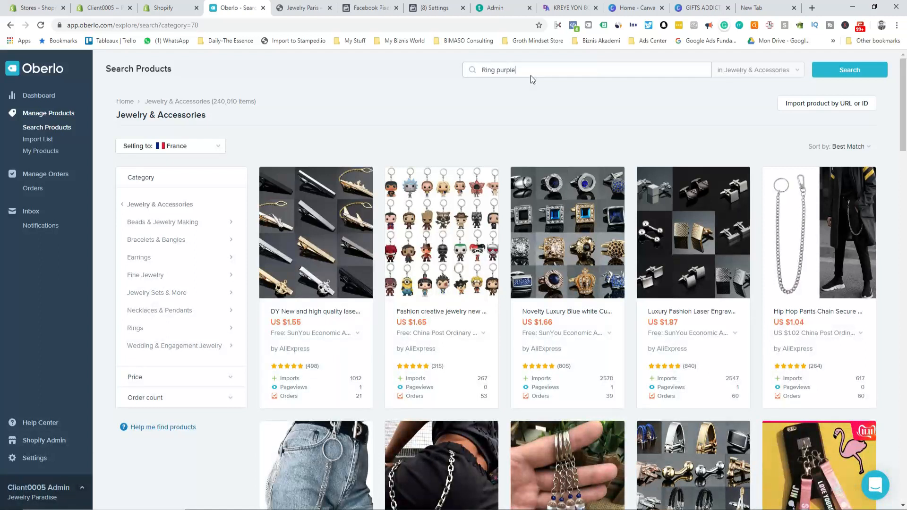
pyautogui.press('Return')
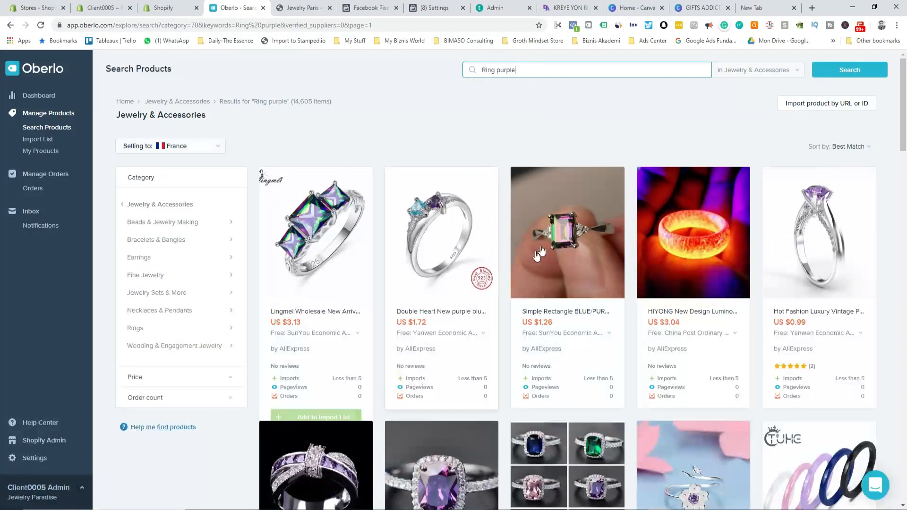
pyautogui.scroll(-4, 442, 291)
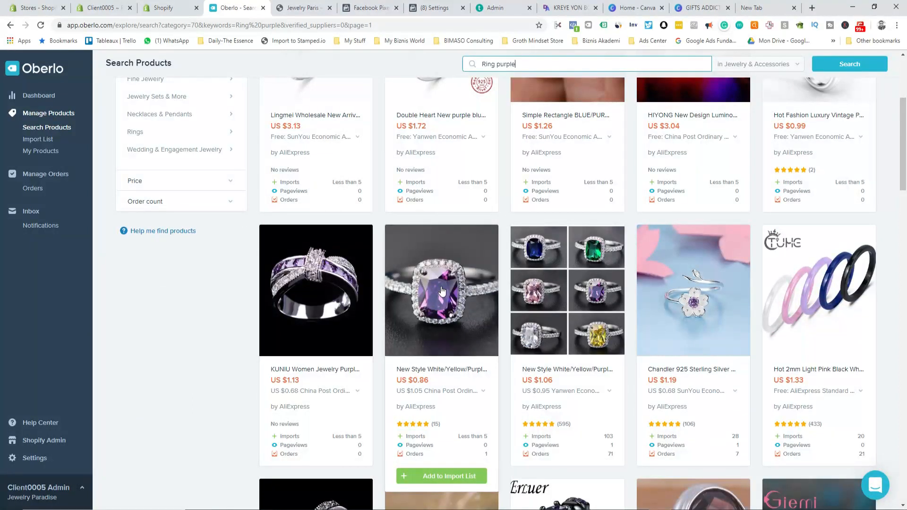
pyautogui.scroll(-4, 442, 291)
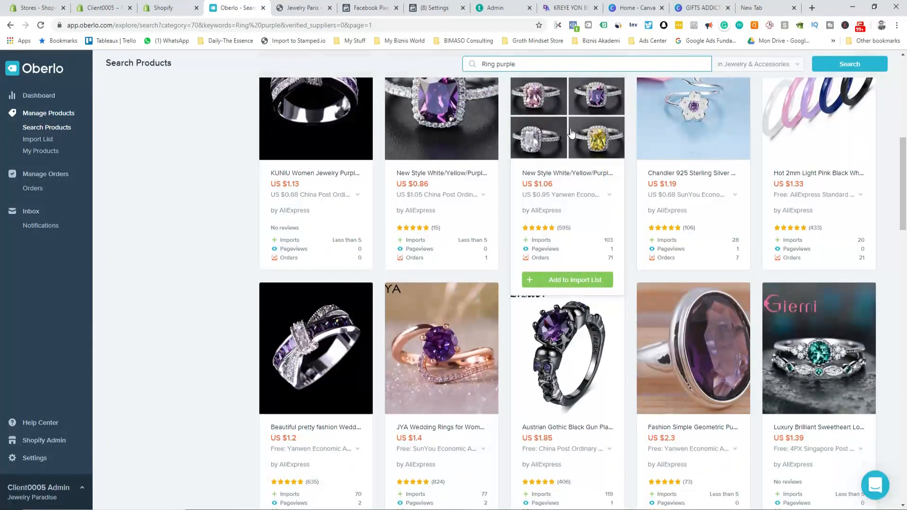
pyautogui.scroll(1, 571, 133)
# Step: Add the multicolour New Style crystal ring (US $1.06) to the import list
pyautogui.click(587, 209)
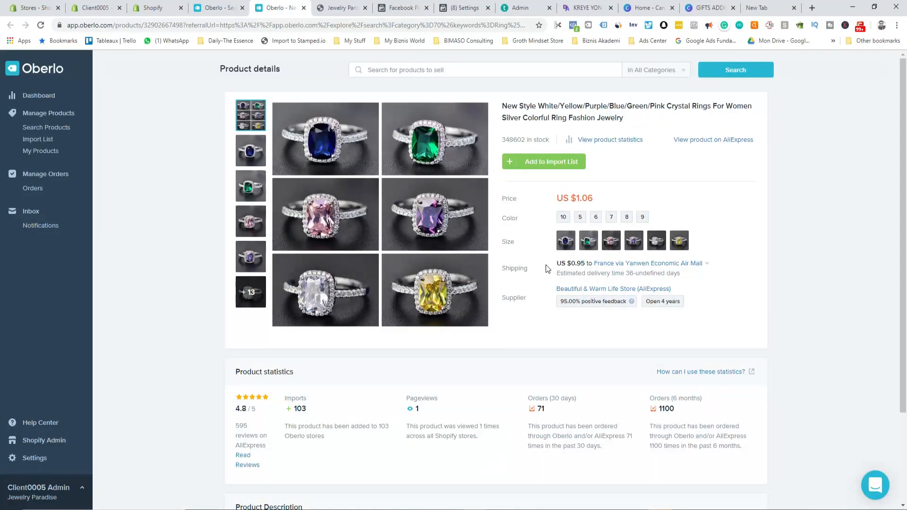
pyautogui.scroll(-2, 545, 265)
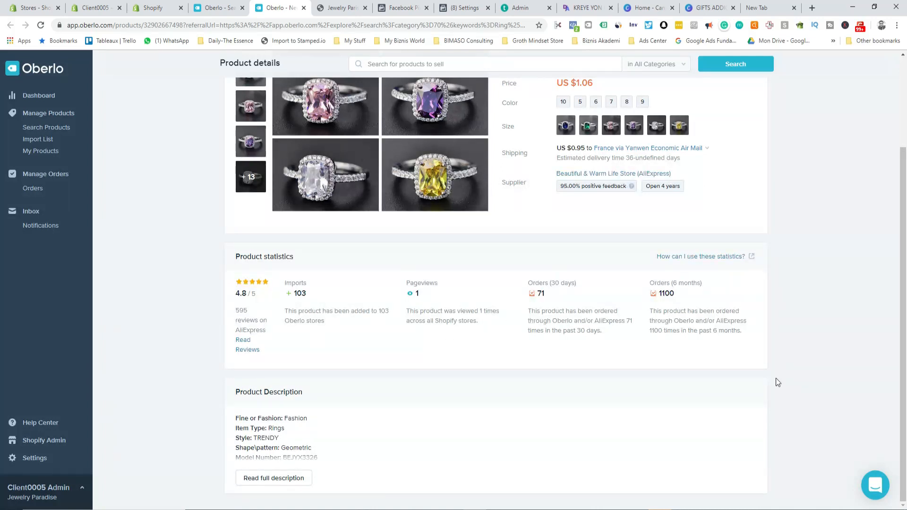
pyautogui.scroll(3, 318, 286)
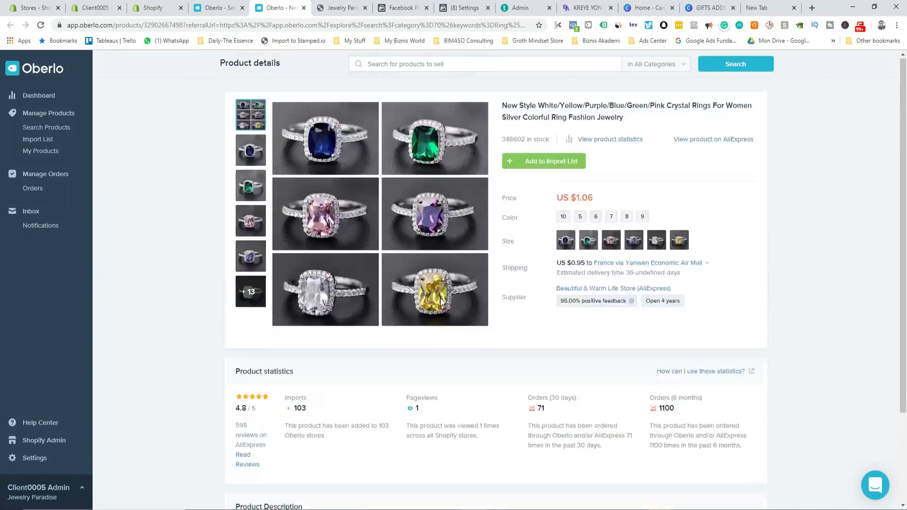
pyautogui.click(528, 161)
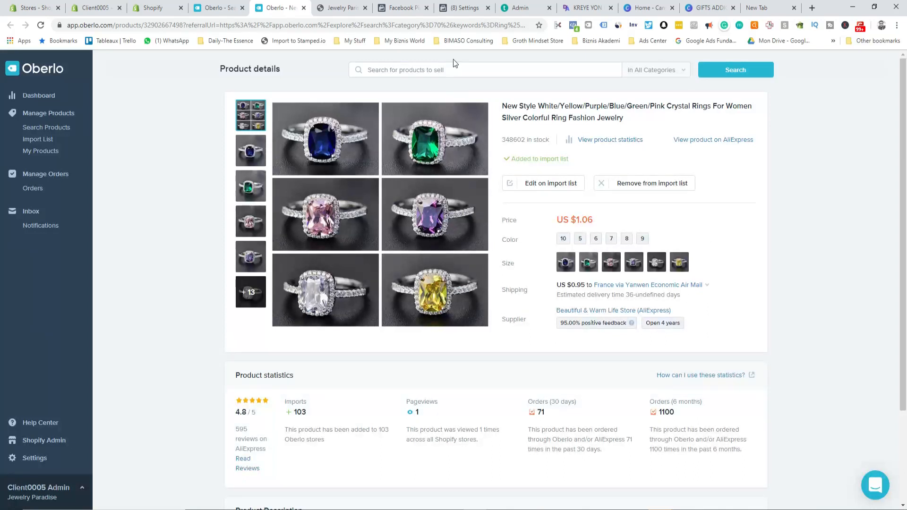
# Step: Run a new Oberlo product search for 'waist'
pyautogui.click(403, 70)
pyautogui.write('w')
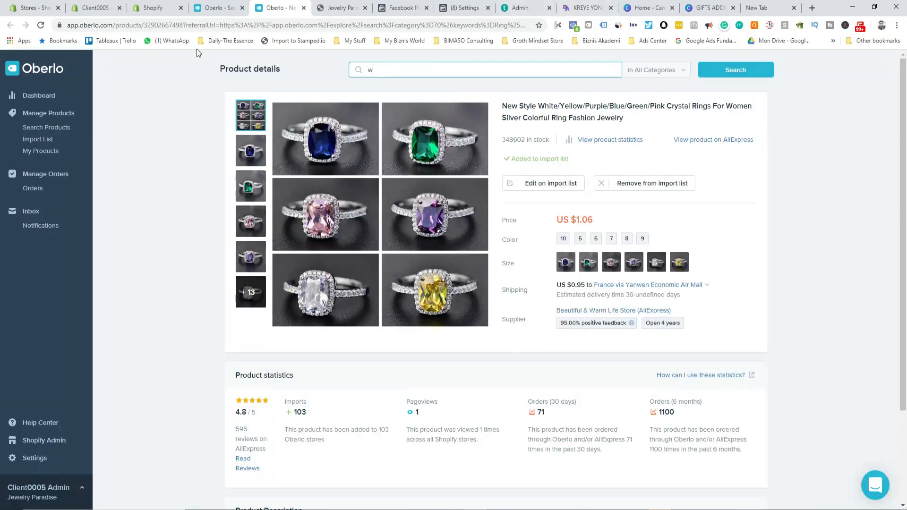
pyautogui.click(46, 132)
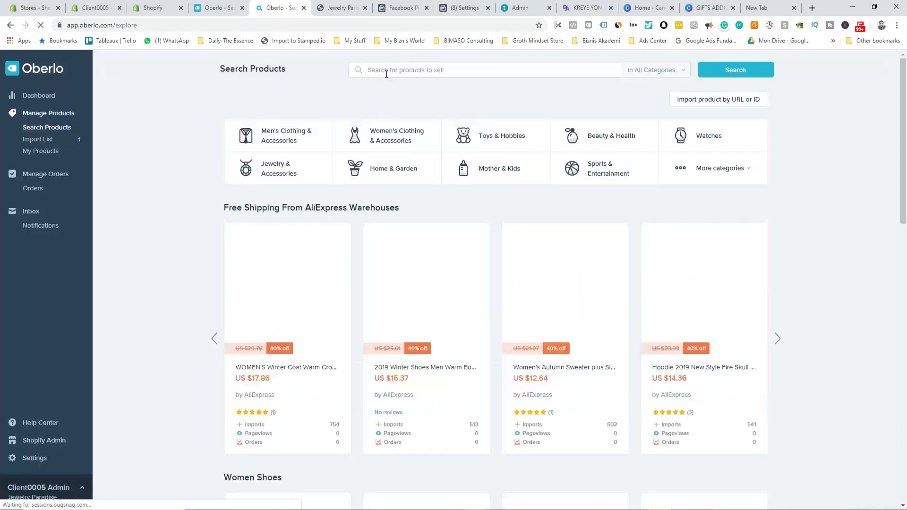
pyautogui.click(385, 71)
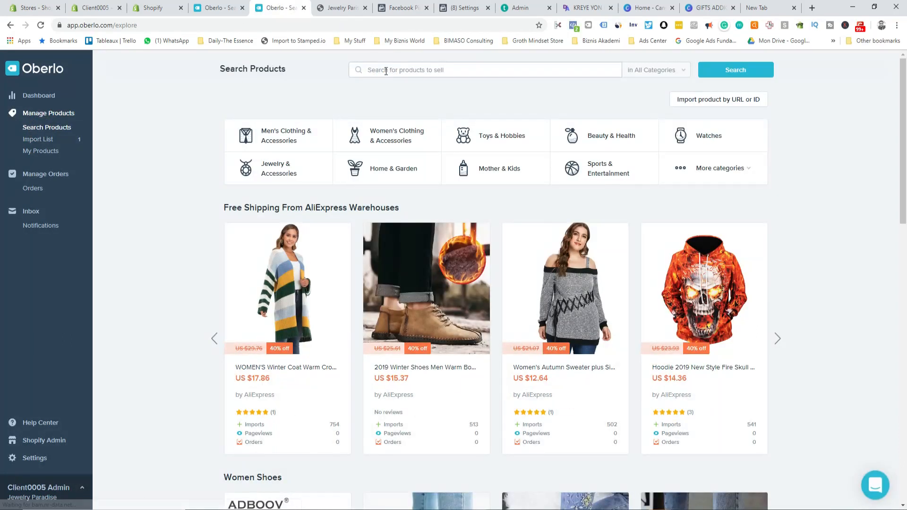
pyautogui.write('waist')
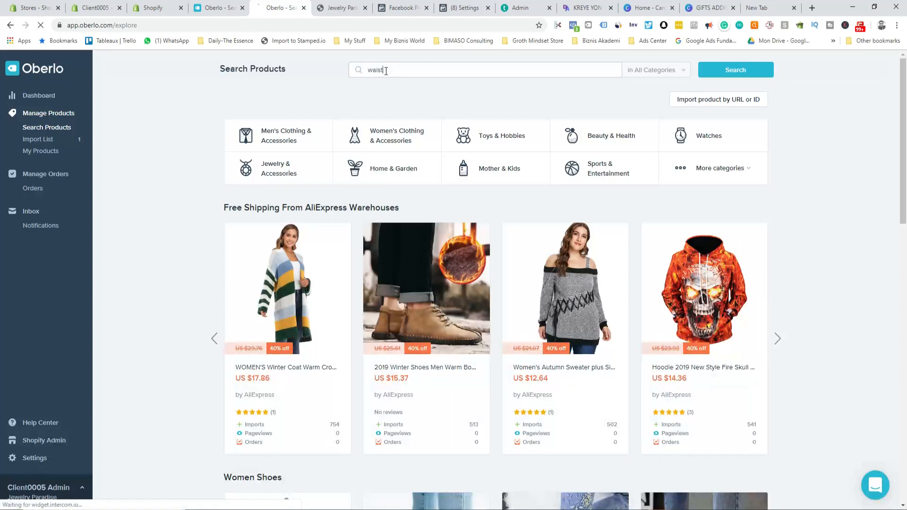
pyautogui.press('Return')
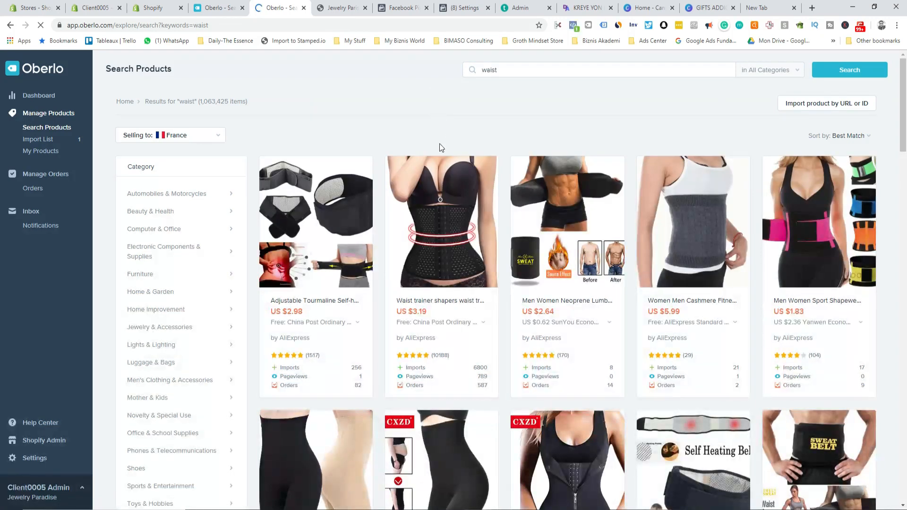
# Step: Find the SH-0006 Women High Waist shaper in the results and open its details
pyautogui.scroll(-4, 461, 185)
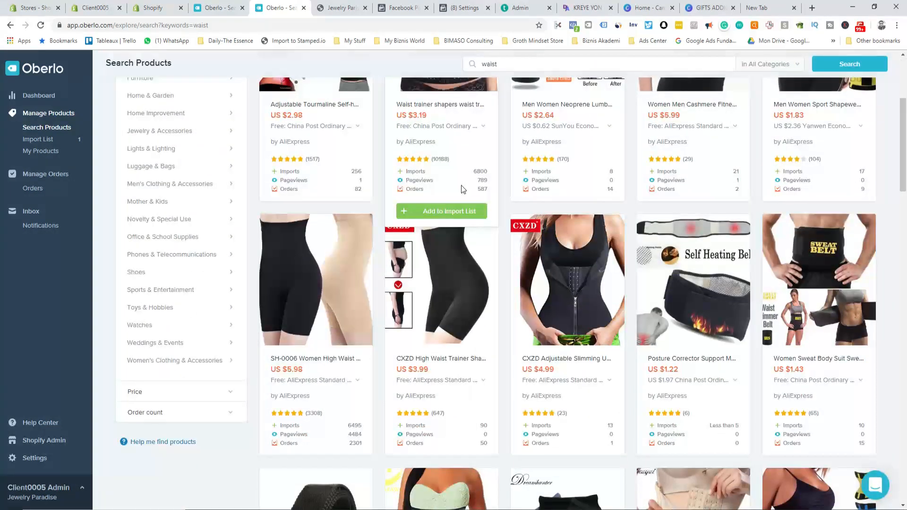
pyautogui.scroll(-4, 461, 185)
pyautogui.scroll(-4, 462, 189)
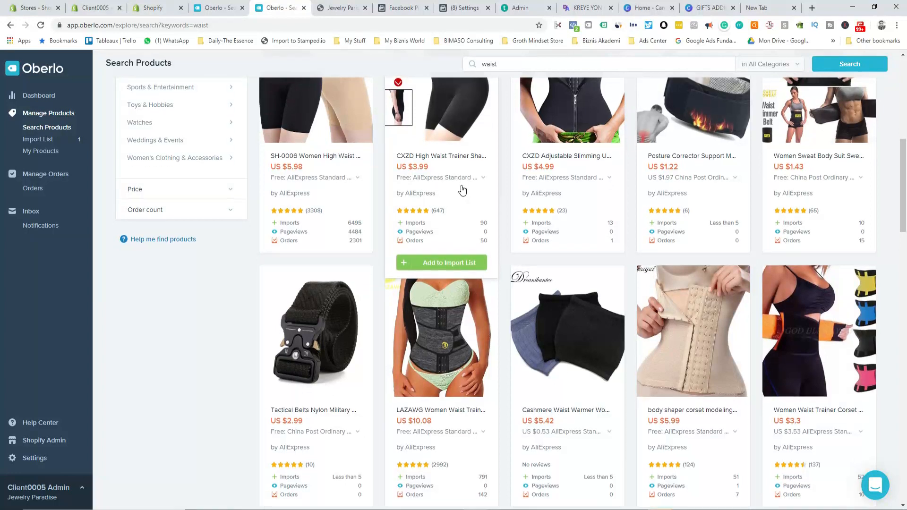
pyautogui.scroll(-5, 462, 189)
pyautogui.scroll(-5, 461, 189)
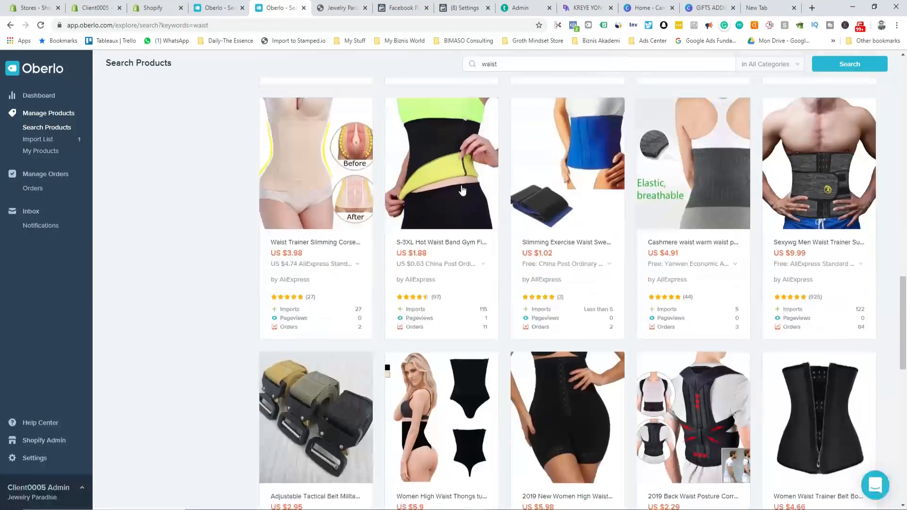
pyautogui.scroll(-3, 462, 189)
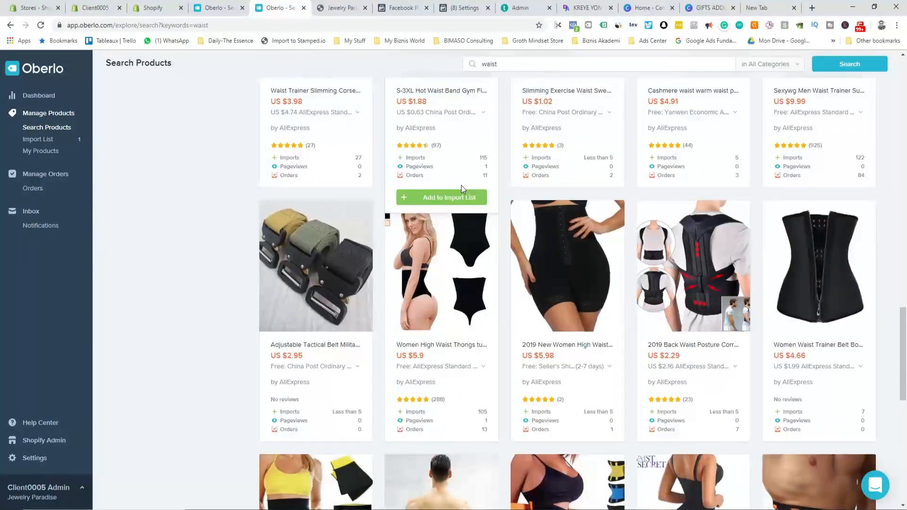
pyautogui.scroll(-5, 461, 188)
pyautogui.scroll(-5, 461, 185)
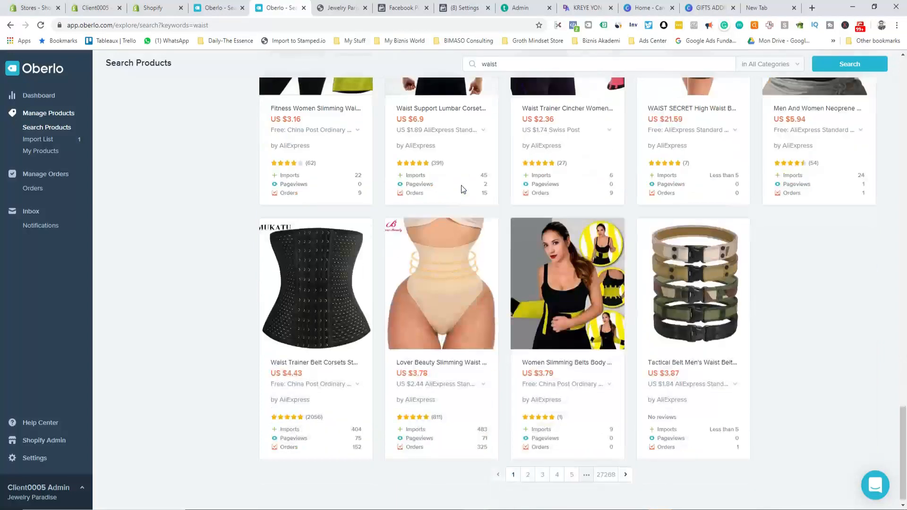
pyautogui.scroll(17, 461, 186)
pyautogui.scroll(10, 462, 189)
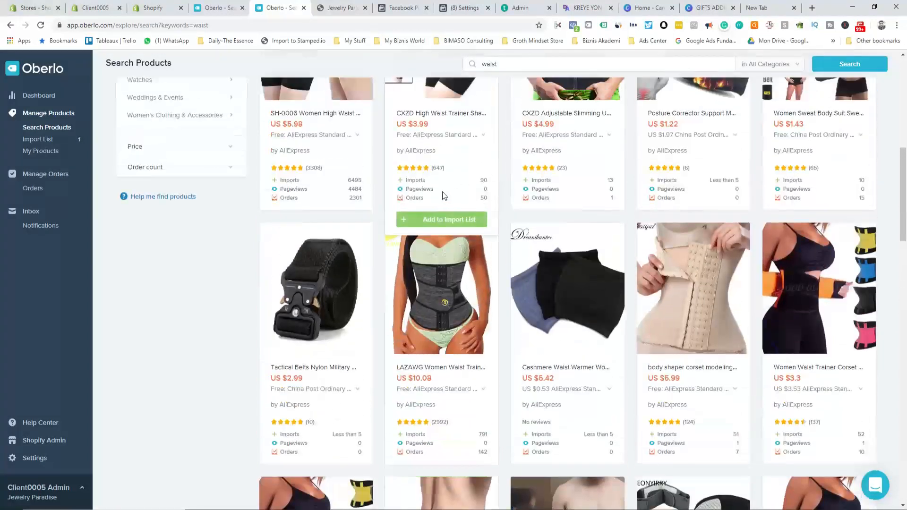
pyautogui.click(299, 277)
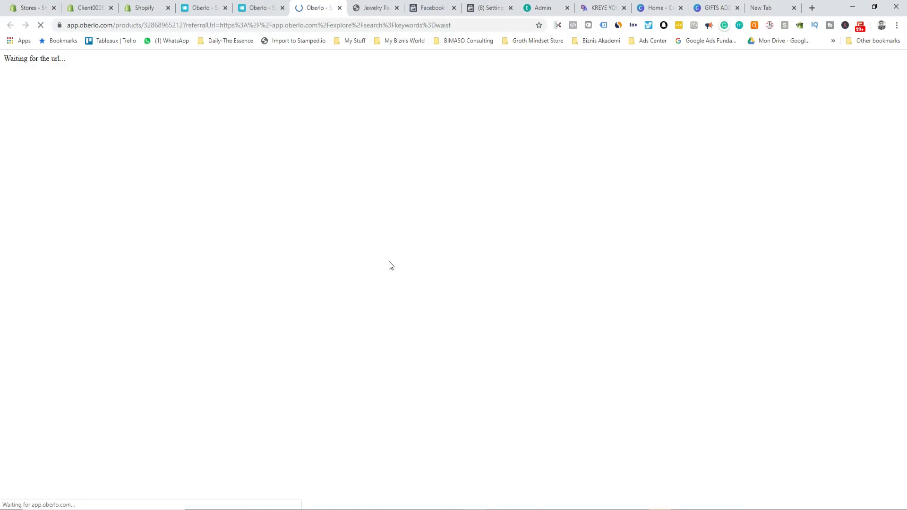
# Step: View the shaper's statistics: US $5.98 price, 6495 imports and 29319 orders in six months
pyautogui.scroll(-3, 386, 262)
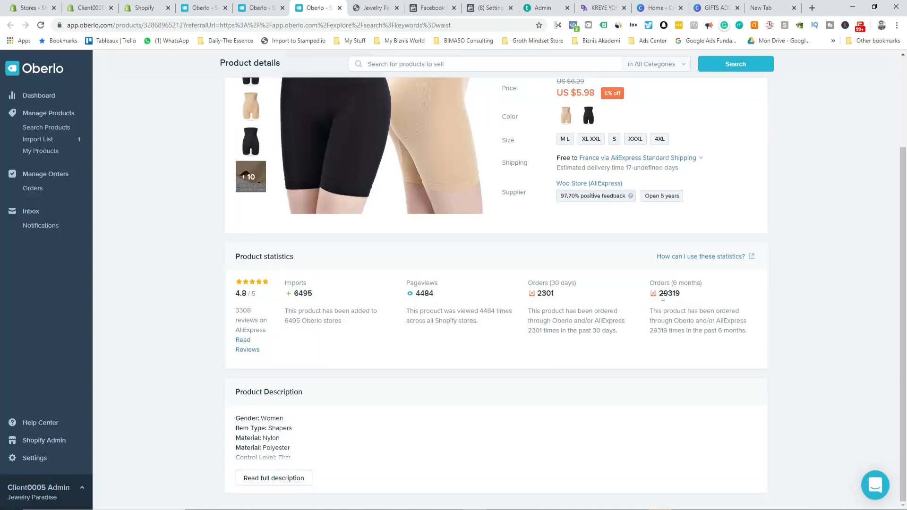
# Step: In Calculator, divide 29000 by 6 to get 4,833.33, correcting an initial mistyped entry
pyautogui.hotkey('alt', 'Tab')
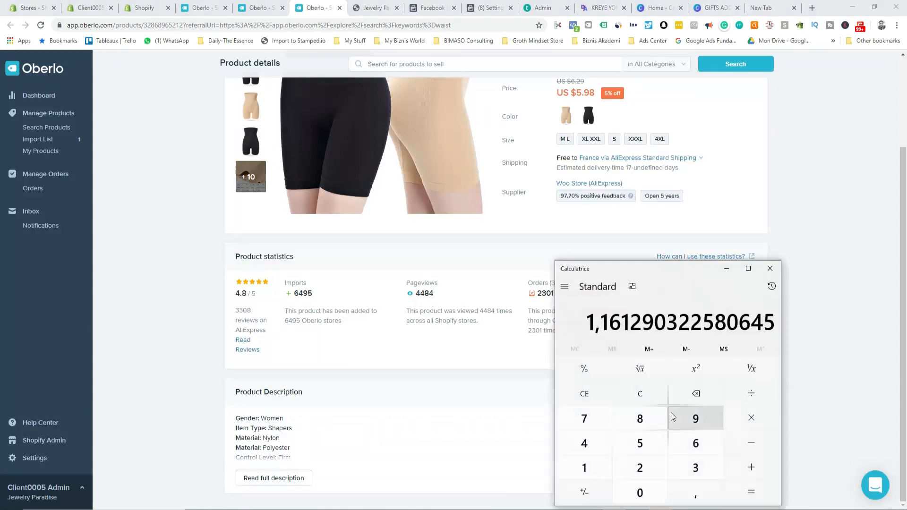
pyautogui.click(642, 395)
pyautogui.write('2900')
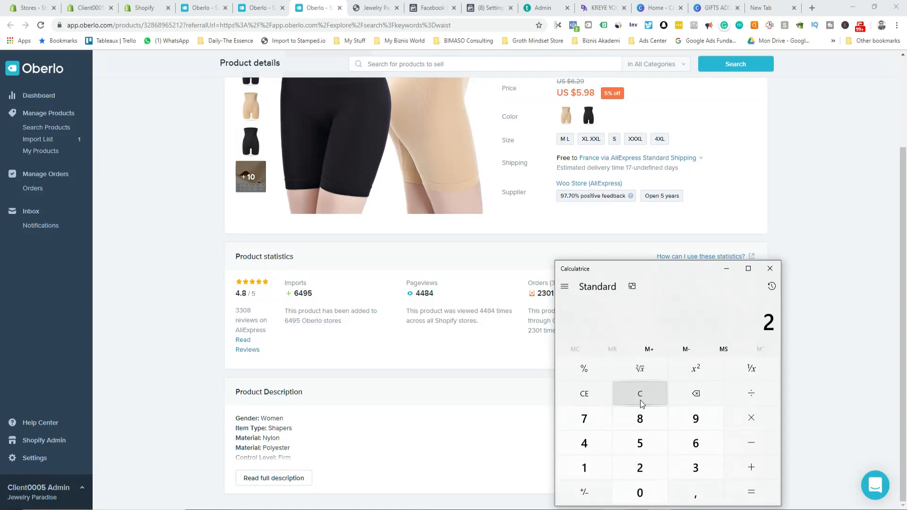
pyautogui.press('/')
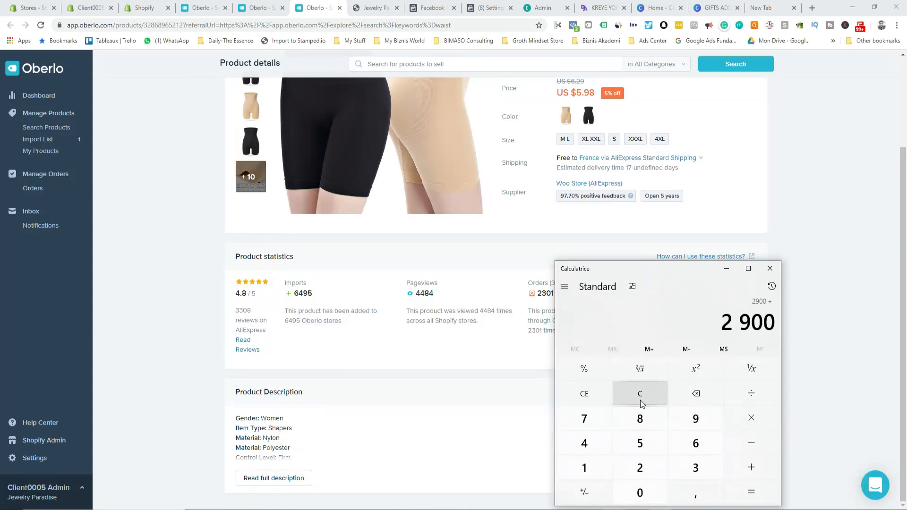
pyautogui.write('0')
pyautogui.press('Return')
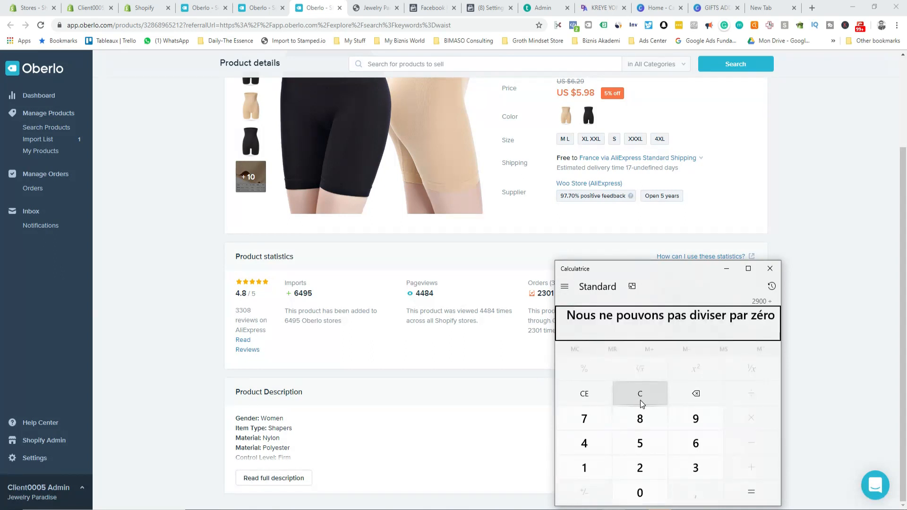
pyautogui.click(639, 400)
pyautogui.write('290000')
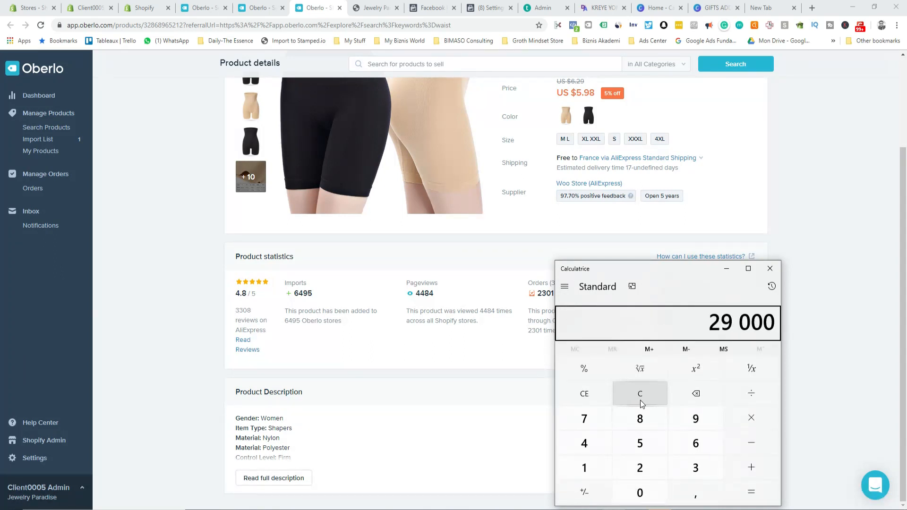
pyautogui.press('/')
pyautogui.write('6')
pyautogui.press('Return')
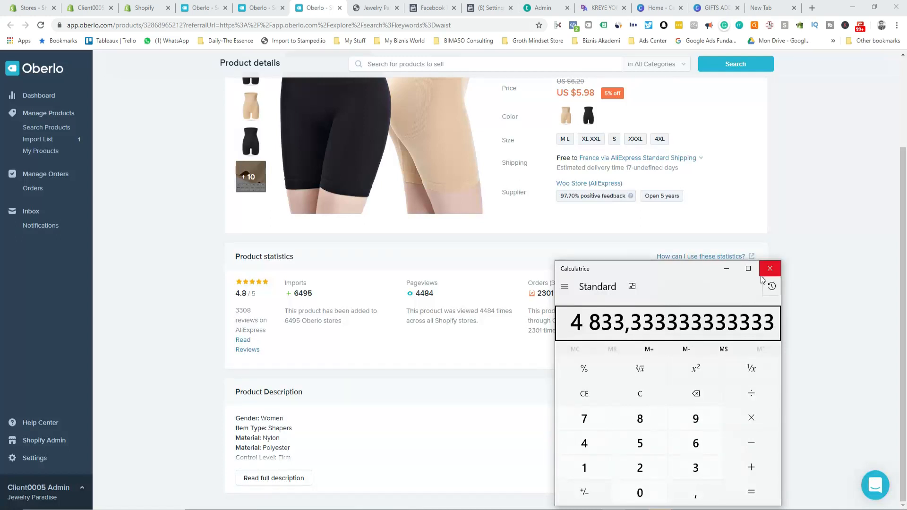
# Step: Multiply 4,833.33 by 10 for 48,333.33, then close the Calculator
pyautogui.scroll(3, 472, 198)
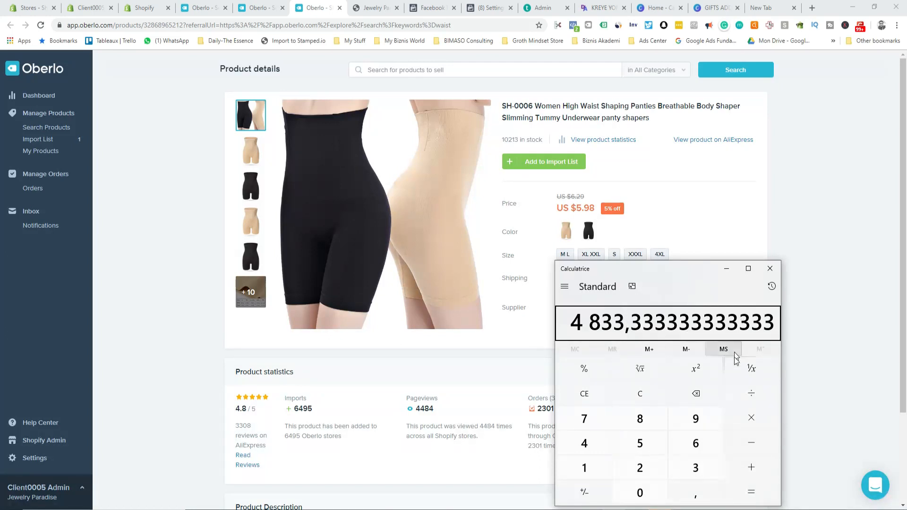
pyautogui.click(751, 423)
pyautogui.write('10')
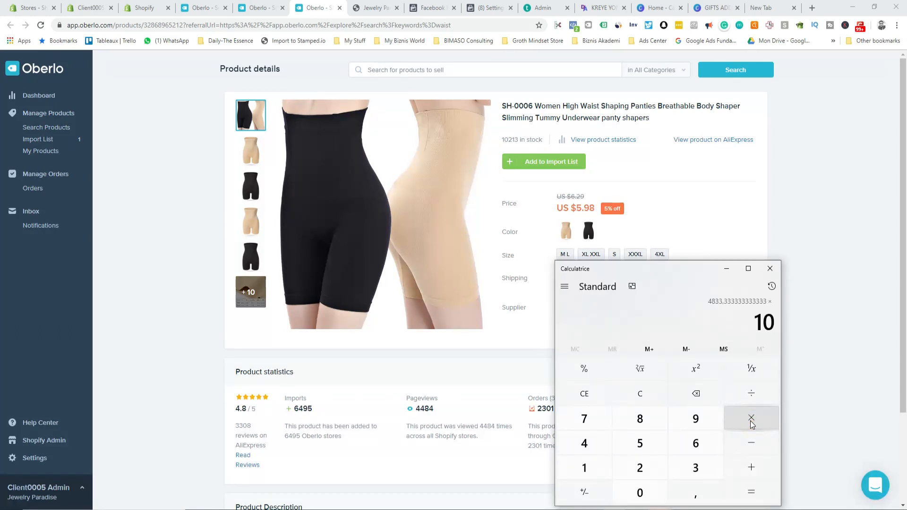
pyautogui.press('Return')
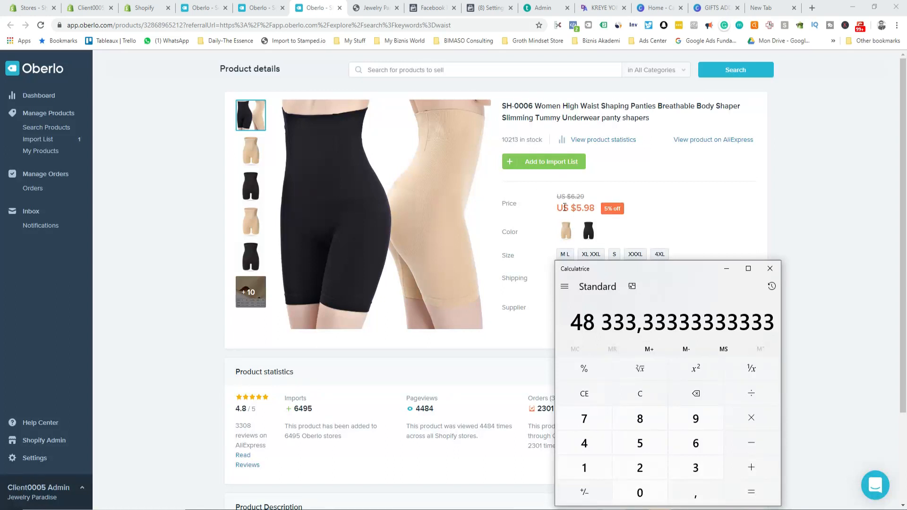
pyautogui.click(770, 268)
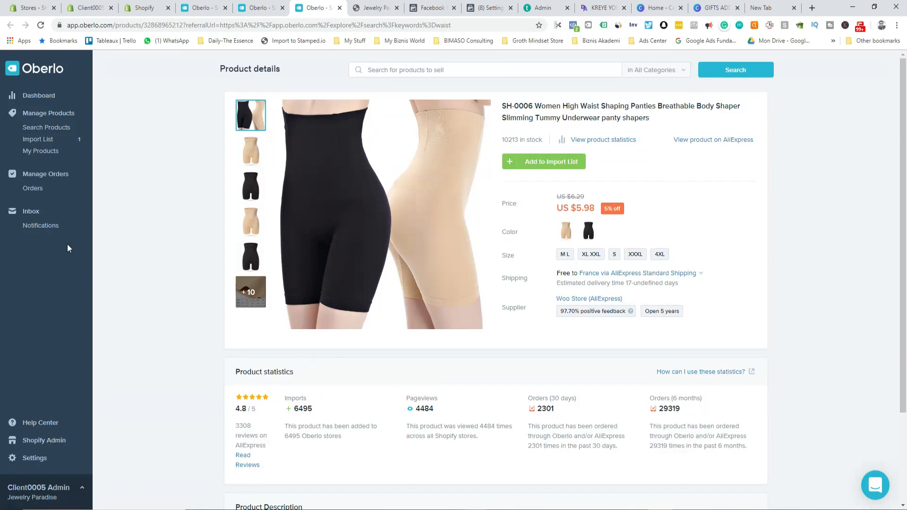
pyautogui.click(252, 8)
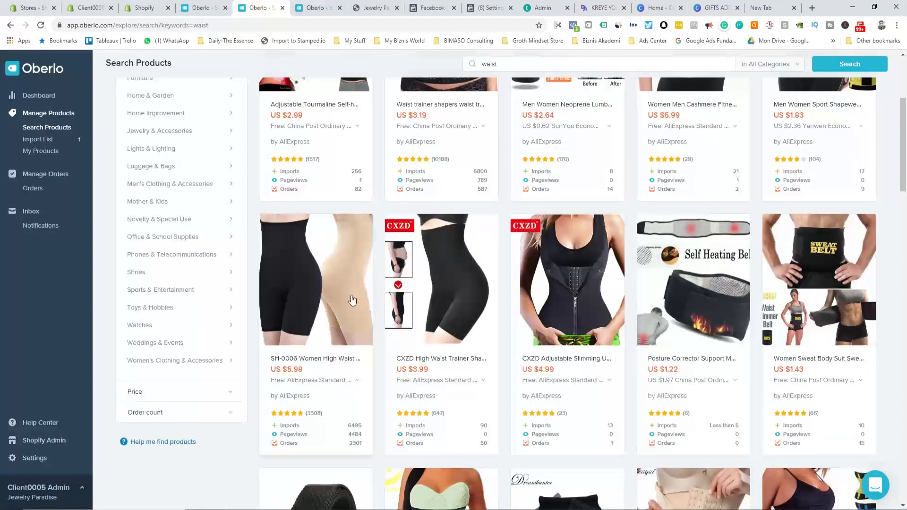
# Step: Go to Oberlo's Import List from the Ring purple search results
pyautogui.click(197, 6)
pyautogui.scroll(-3, 434, 414)
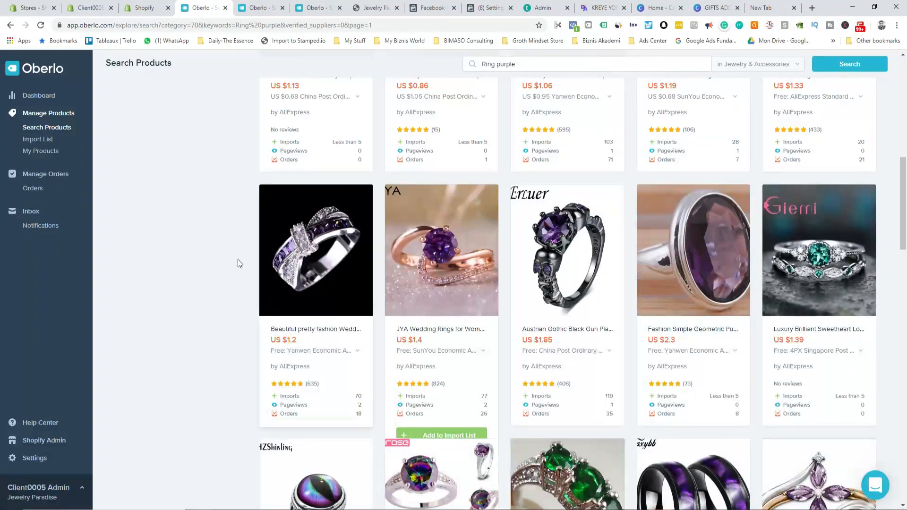
pyautogui.click(144, 8)
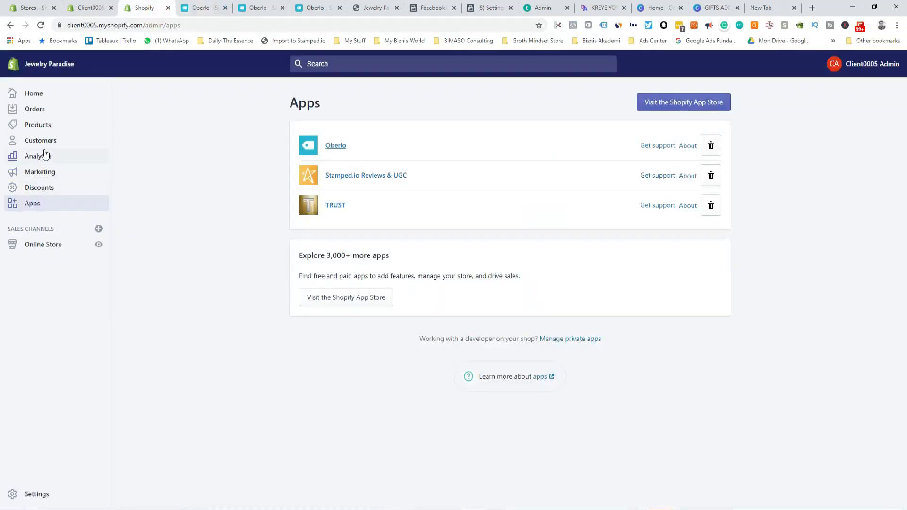
pyautogui.click(207, 11)
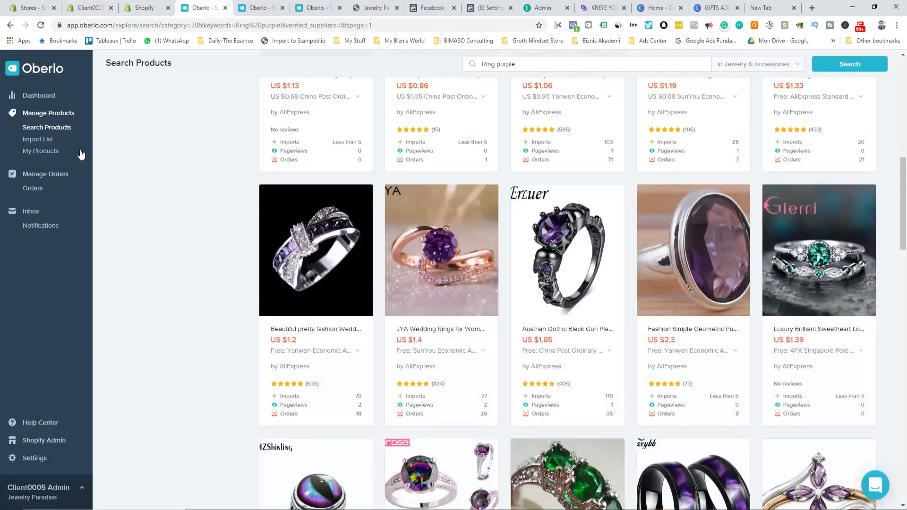
pyautogui.click(49, 139)
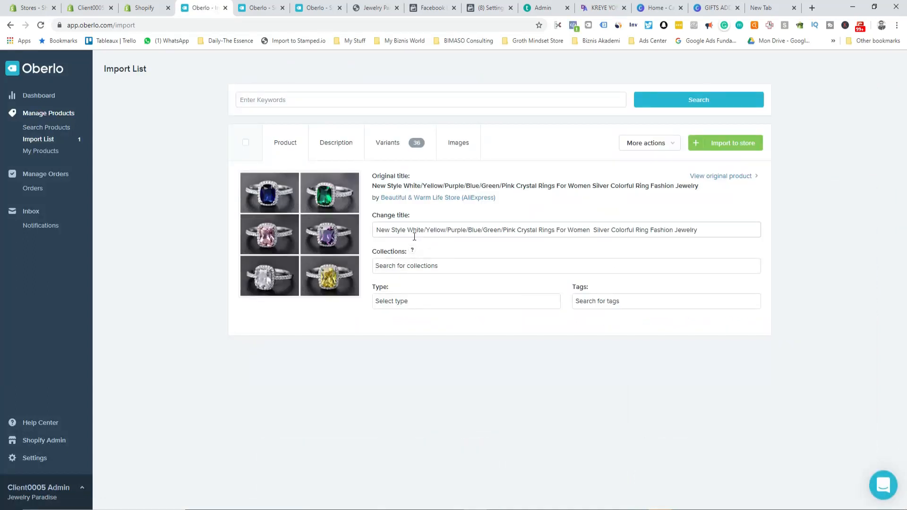
# Step: Shorten the imported ring's title to 'Crystal Rings'
pyautogui.click(592, 231)
pyautogui.moveTo(516, 230); pyautogui.dragTo(364, 235)
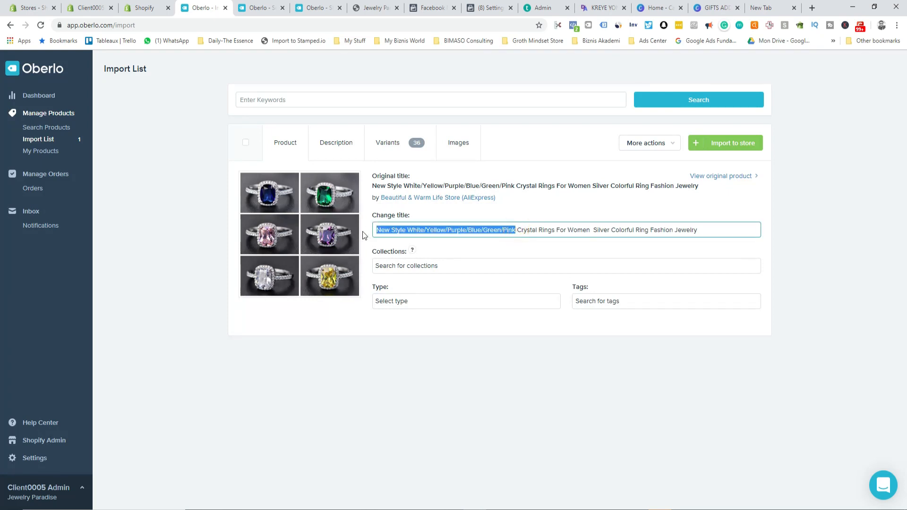
pyautogui.press('BackSpace')
pyautogui.click(622, 208)
pyautogui.moveTo(418, 230); pyautogui.dragTo(616, 225)
pyautogui.press('BackSpace')
# Step: Add Crystal Rings to the Home page collection and review its description and 36 variants
pyautogui.click(459, 266)
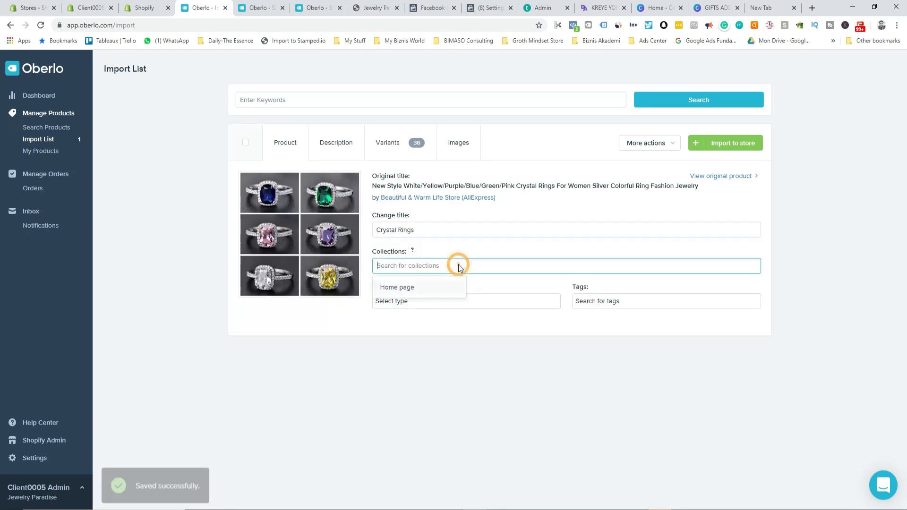
pyautogui.click(425, 287)
pyautogui.click(421, 288)
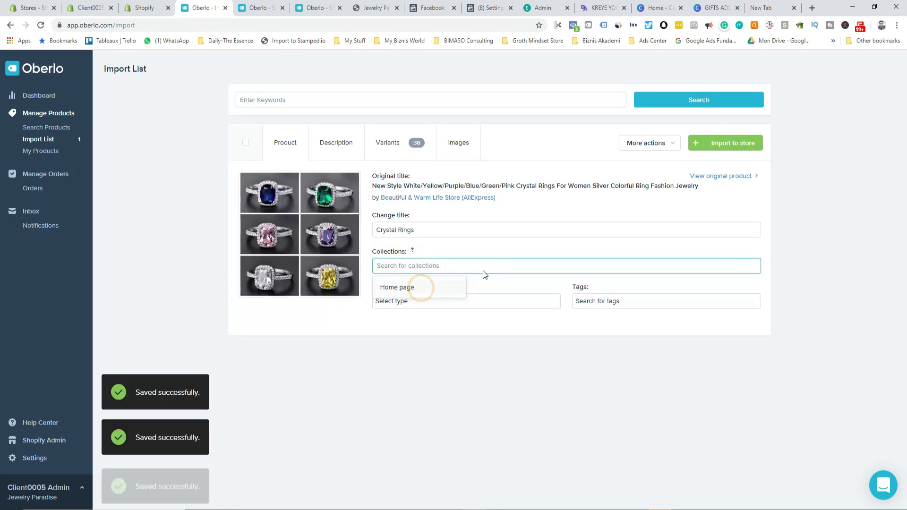
pyautogui.click(402, 288)
pyautogui.click(327, 141)
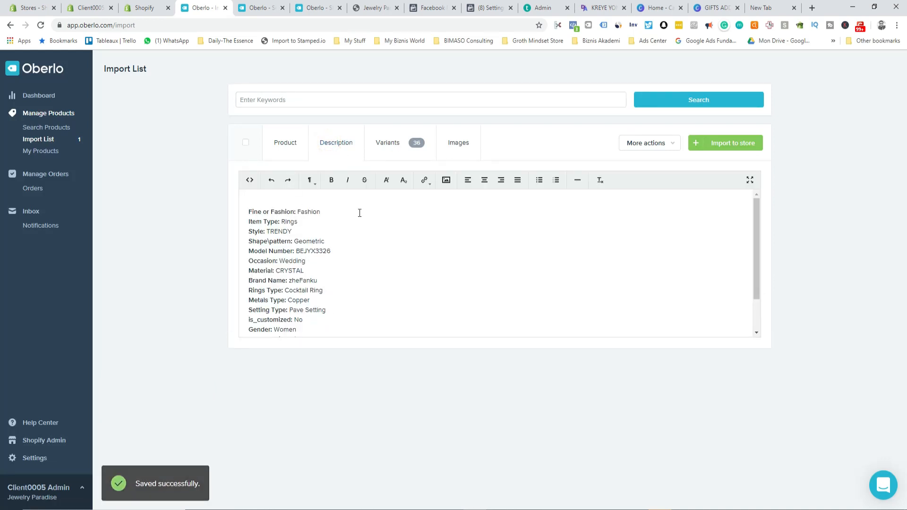
pyautogui.click(388, 143)
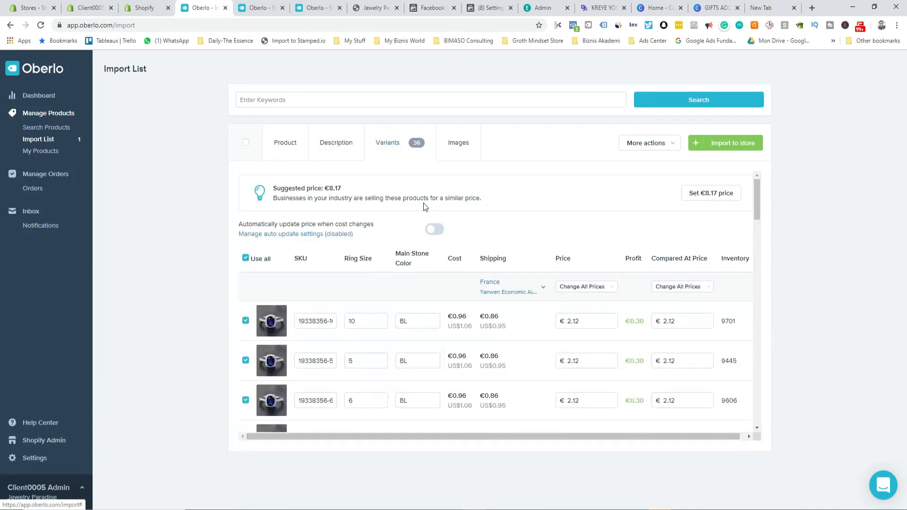
# Step: Set every Crystal Rings variant to price €19.90 with compared-at price €35.90
pyautogui.scroll(-5, 535, 325)
pyautogui.scroll(5, 566, 293)
pyautogui.click(586, 288)
pyautogui.click(587, 306)
pyautogui.write('19.90')
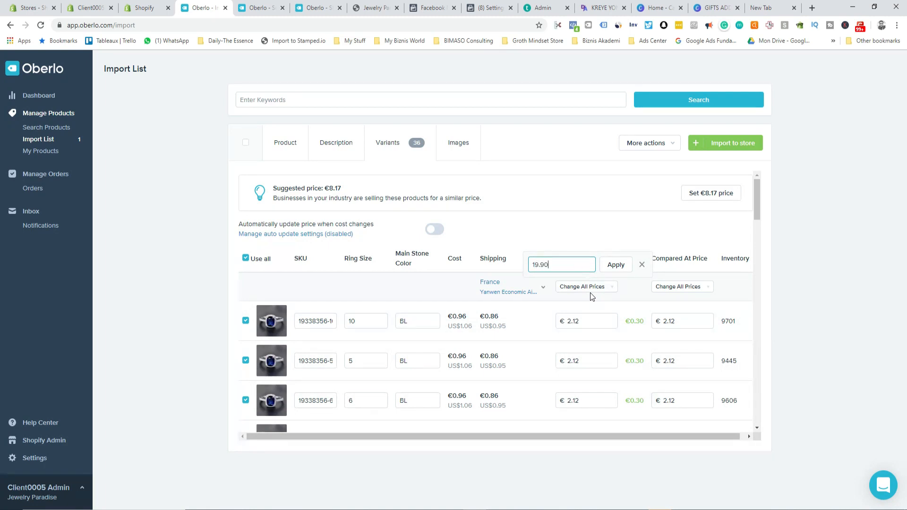
pyautogui.press('Tab')
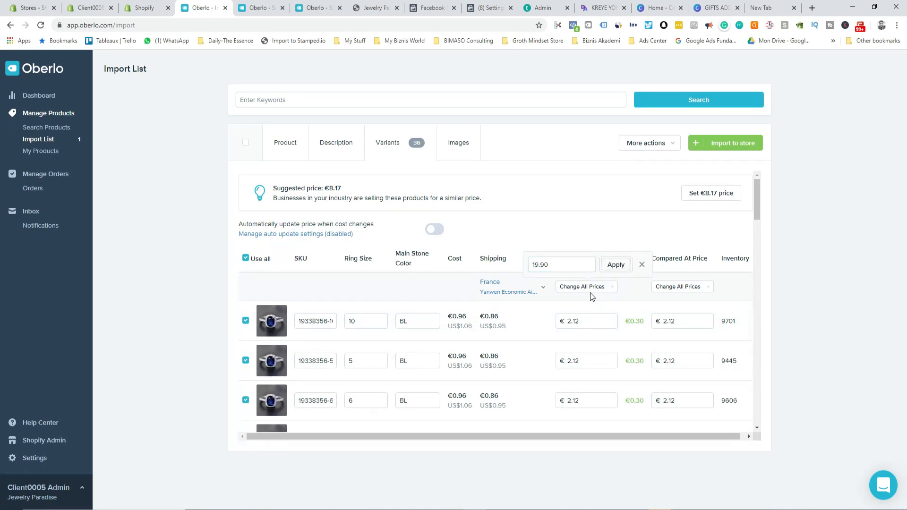
pyautogui.click(614, 266)
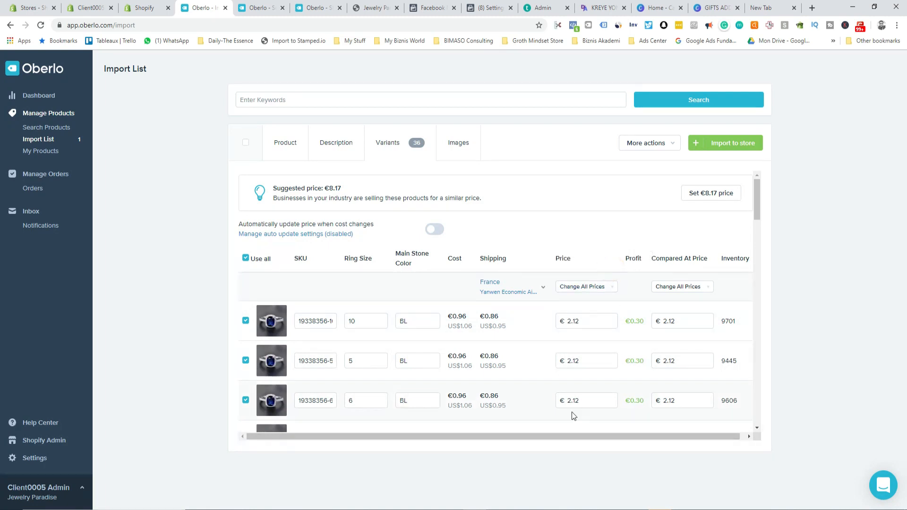
pyautogui.click(680, 286)
pyautogui.click(678, 306)
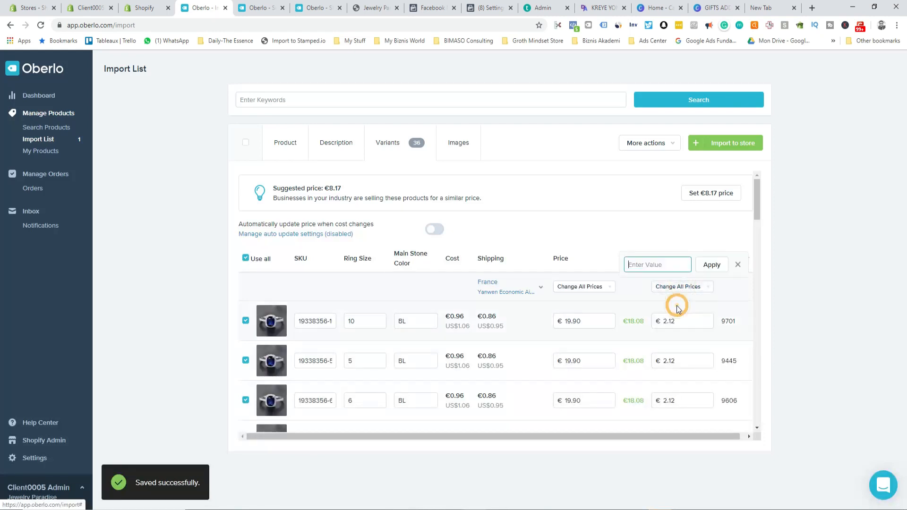
pyautogui.write('35.90')
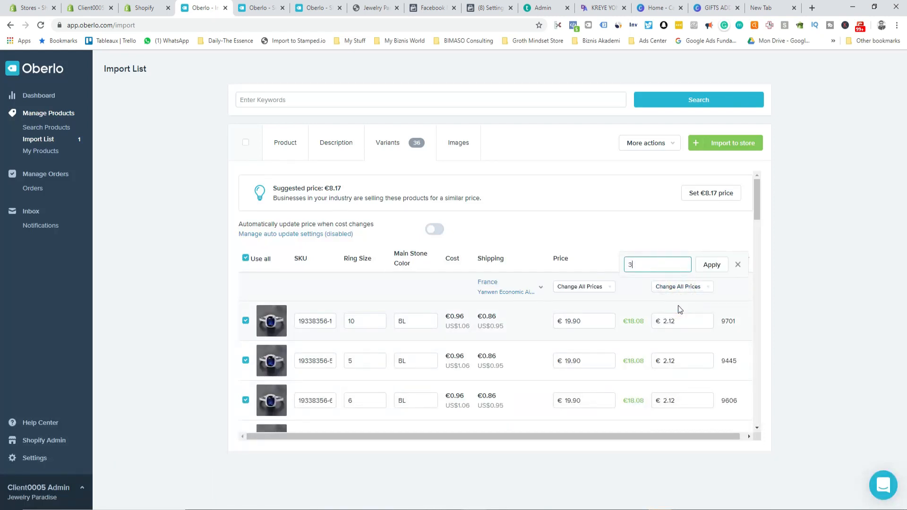
pyautogui.click(711, 264)
# Step: Check the product images and import Crystal Rings into the Shopify store
pyautogui.scroll(-8, 556, 313)
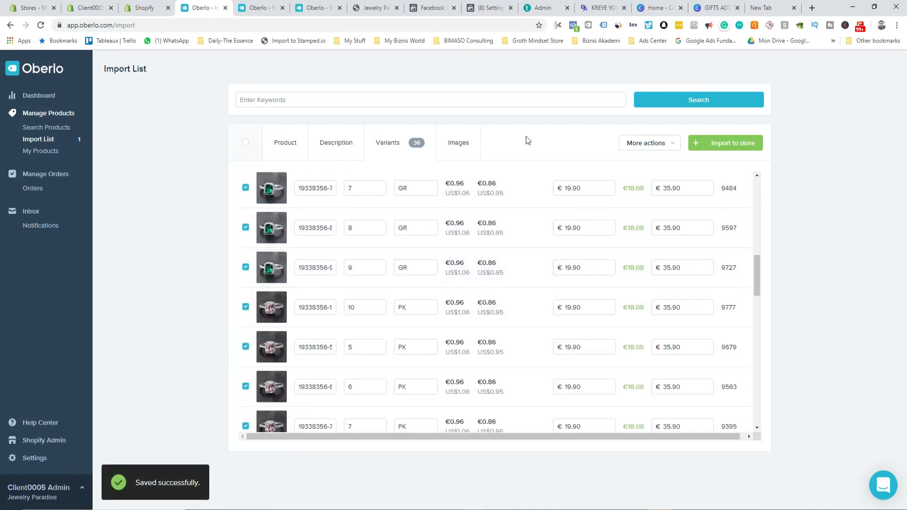
pyautogui.click(451, 142)
pyautogui.scroll(-3, 526, 309)
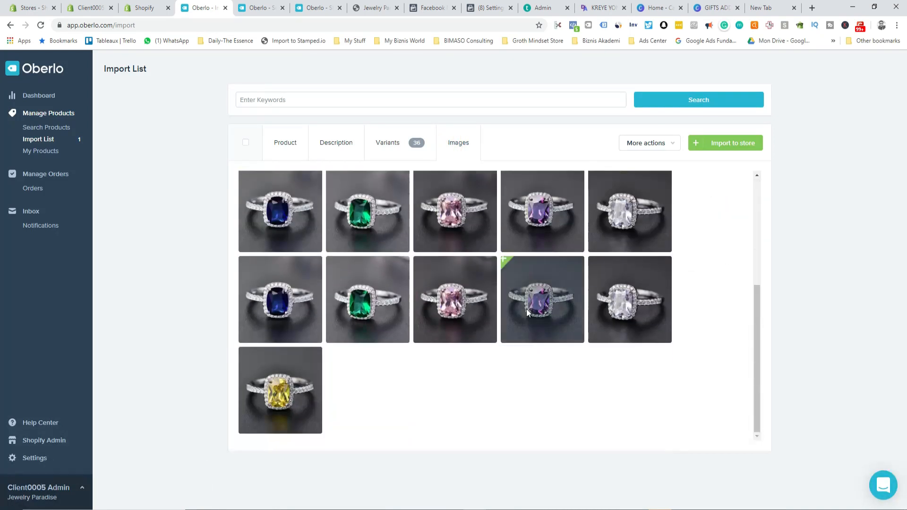
pyautogui.scroll(4, 526, 309)
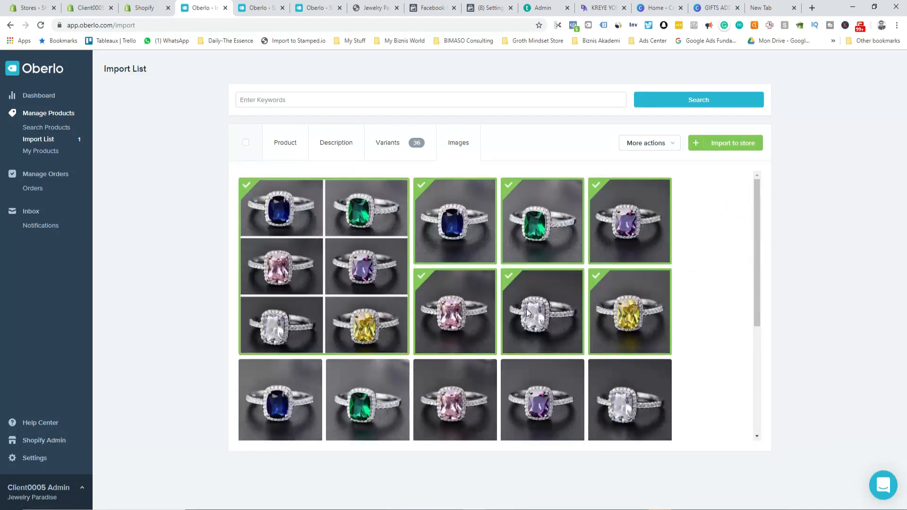
pyautogui.click(286, 140)
pyautogui.click(739, 143)
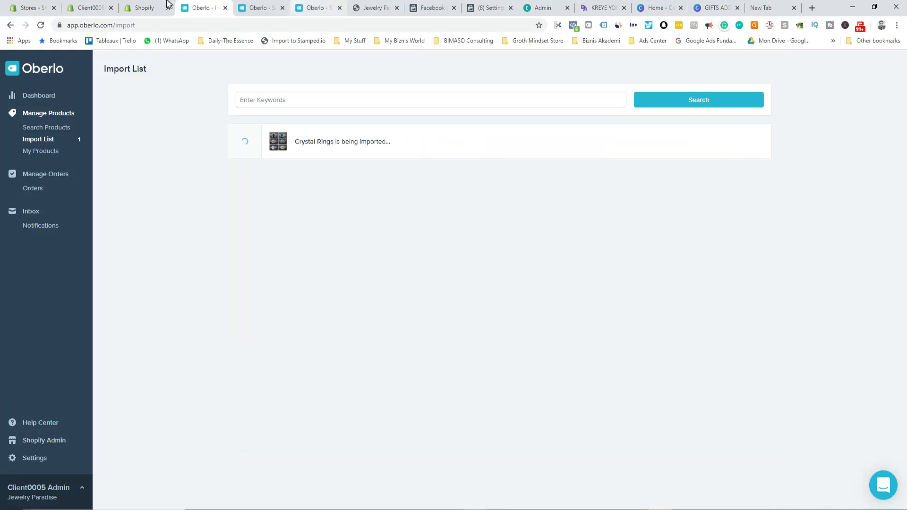
pyautogui.click(140, 8)
# Step: Open Crystal Rings from the refreshed All products list and view it on the live storefront
pyautogui.click(36, 127)
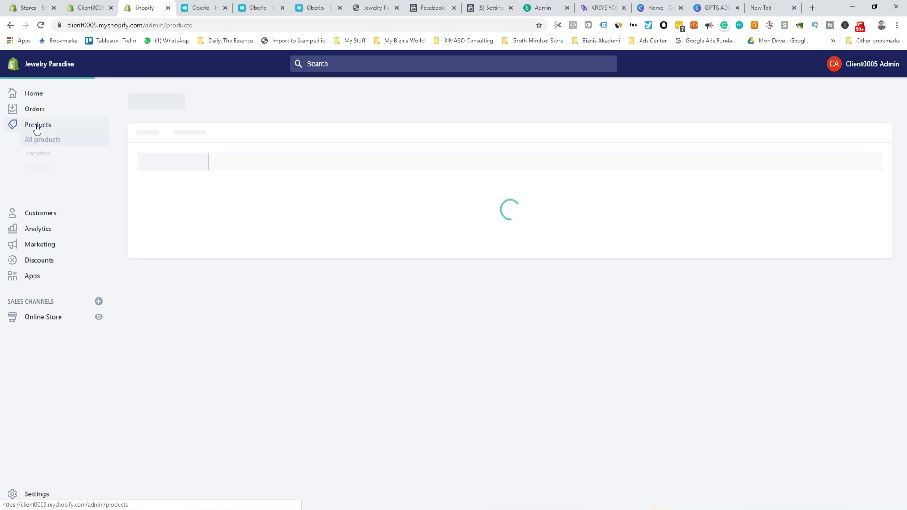
pyautogui.click(41, 138)
pyautogui.click(42, 27)
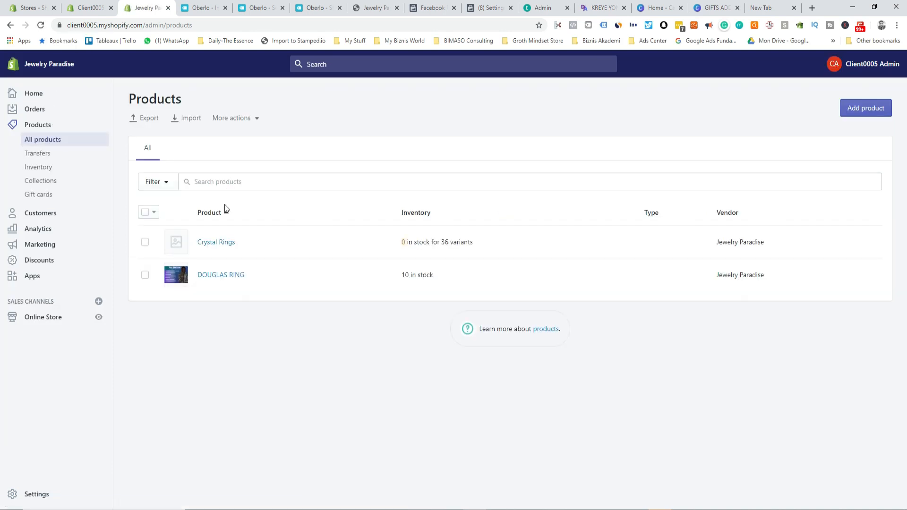
pyautogui.click(210, 242)
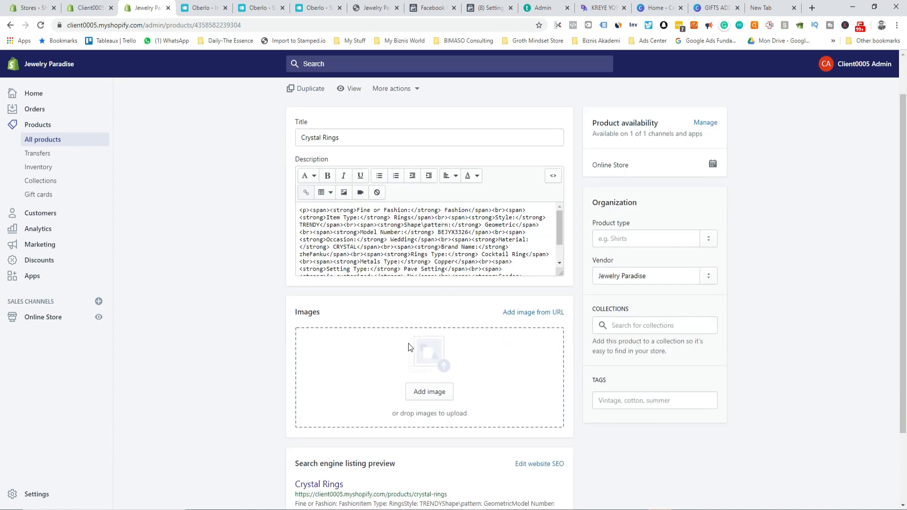
pyautogui.scroll(-5, 430, 336)
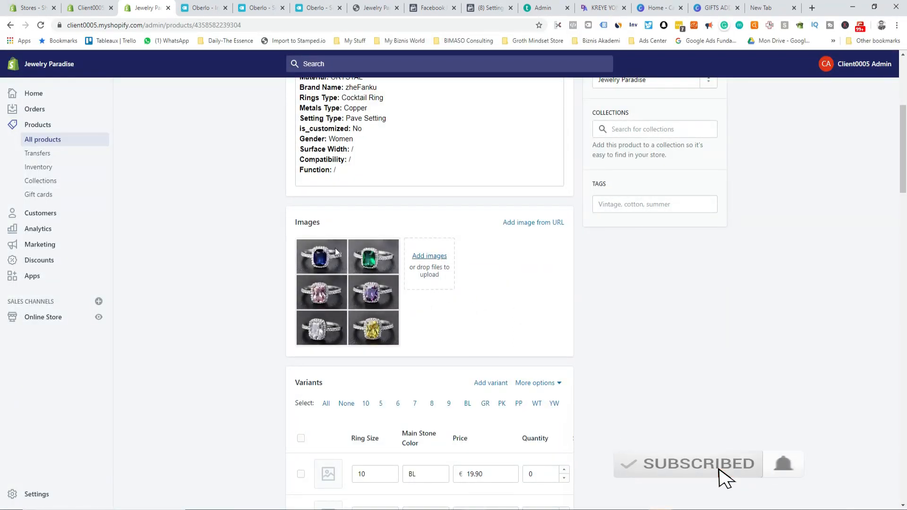
pyautogui.scroll(4, 398, 303)
pyautogui.scroll(1, 359, 189)
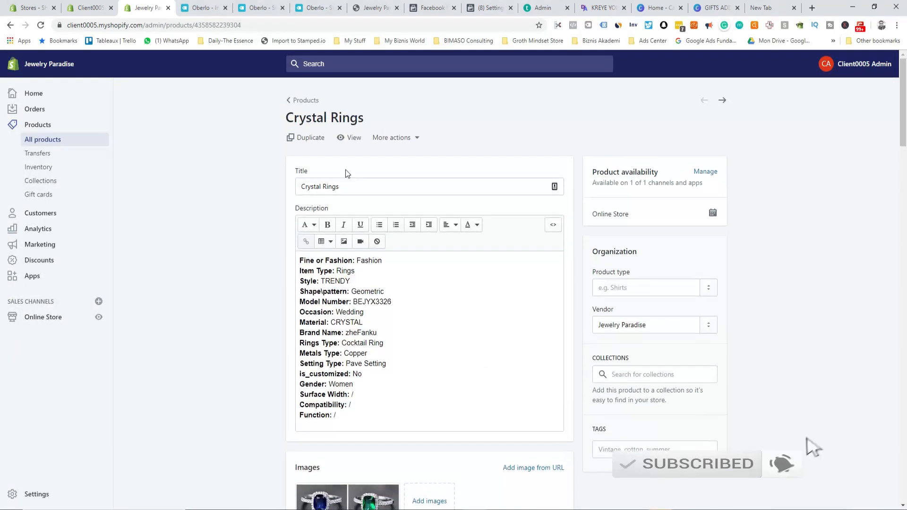
pyautogui.click(352, 137)
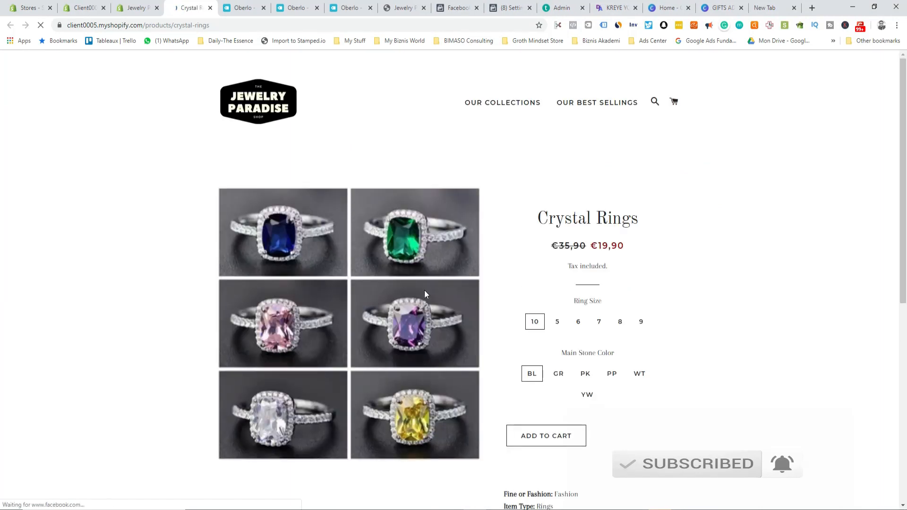
pyautogui.scroll(-5, 424, 293)
pyautogui.scroll(5, 423, 299)
pyautogui.scroll(-5, 561, 277)
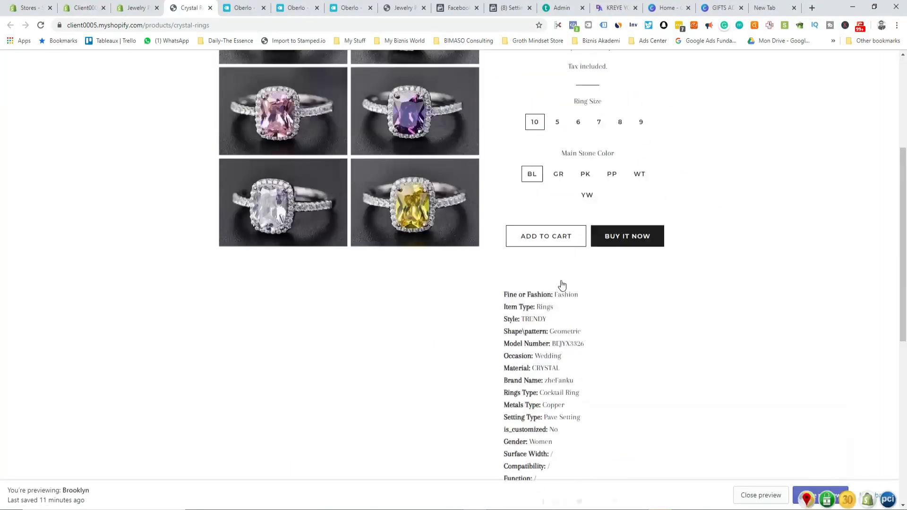
pyautogui.scroll(5, 561, 285)
pyautogui.click(133, 10)
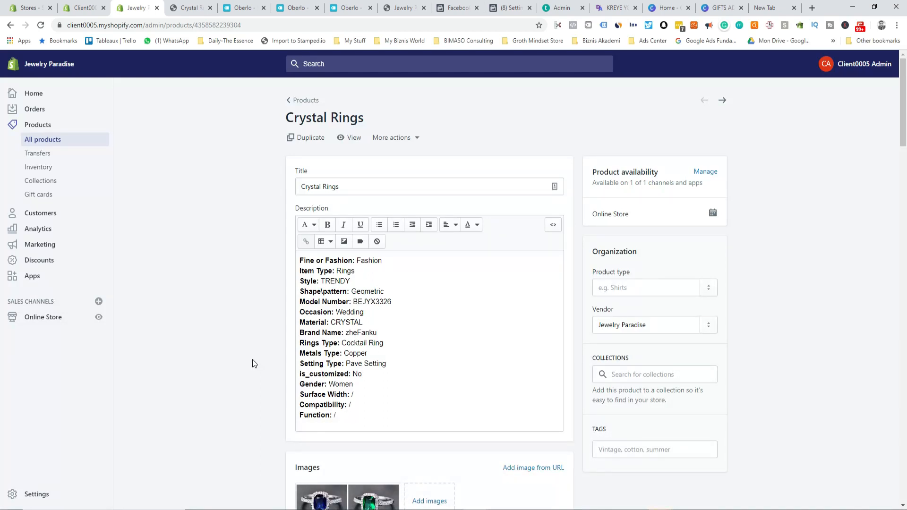
# Step: Browse Shopify's payment providers and third-party options, then return to the Teachable admin tab
pyautogui.click(36, 494)
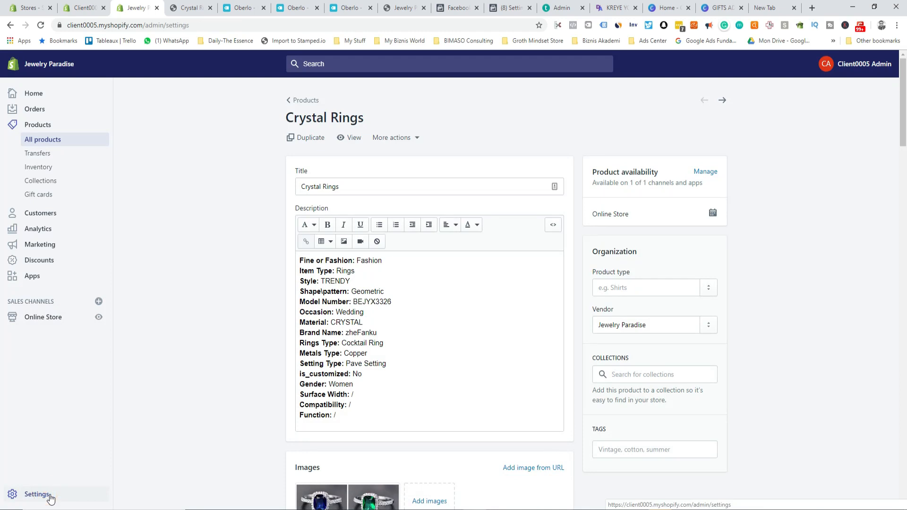
pyautogui.click(372, 211)
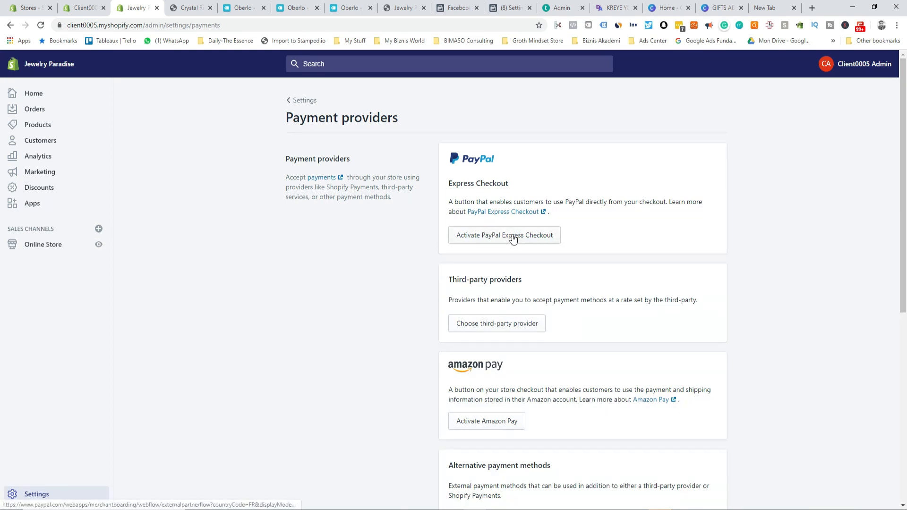
pyautogui.scroll(-2, 530, 280)
pyautogui.click(523, 226)
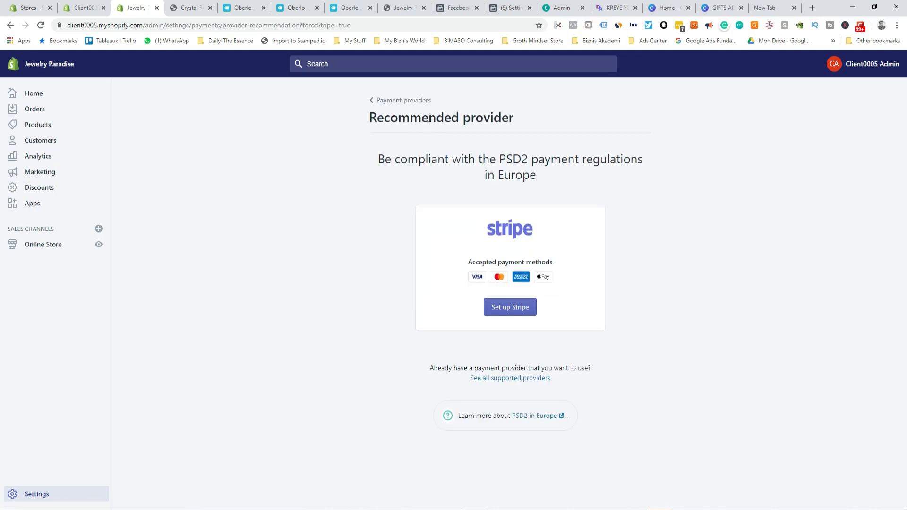
pyautogui.click(374, 99)
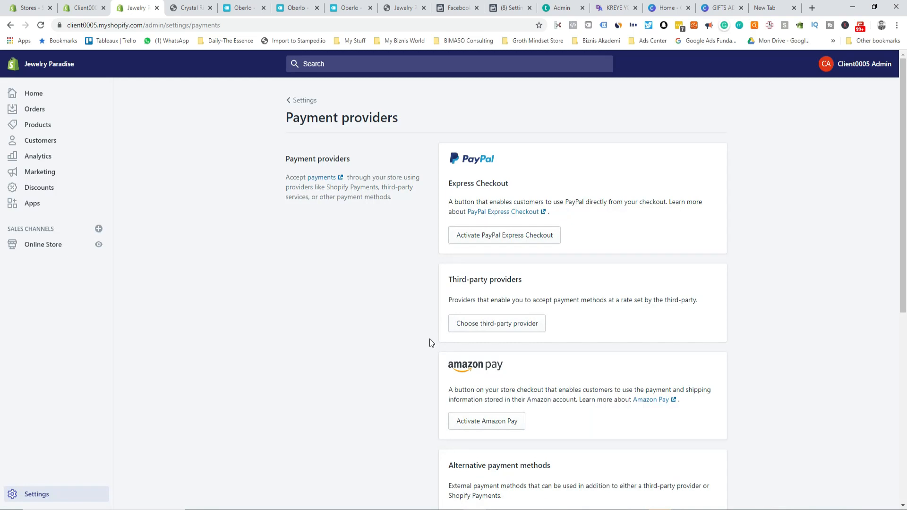
pyautogui.click(560, 7)
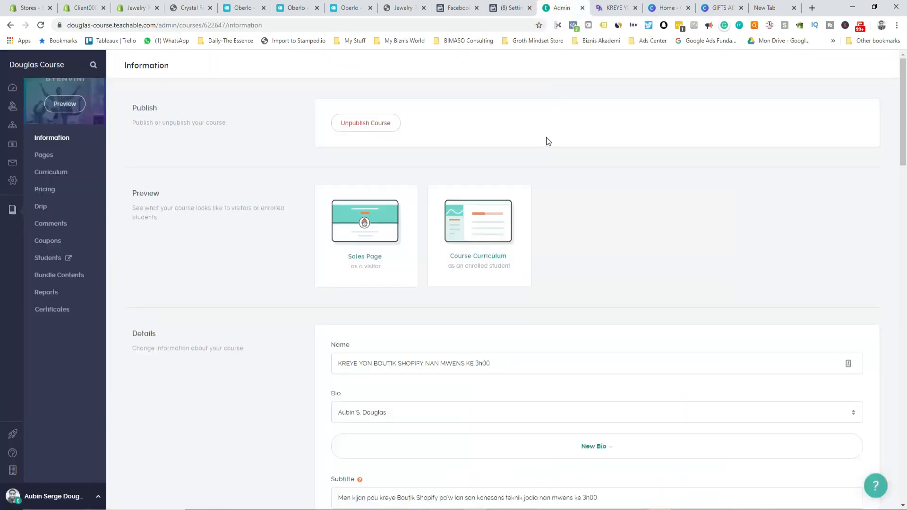
# Step: Open the course sales page preview and scroll through the curriculum's Oberlo, PayPal and Stripe bonus sections
pyautogui.scroll(-1, 326, 263)
pyautogui.click(618, 8)
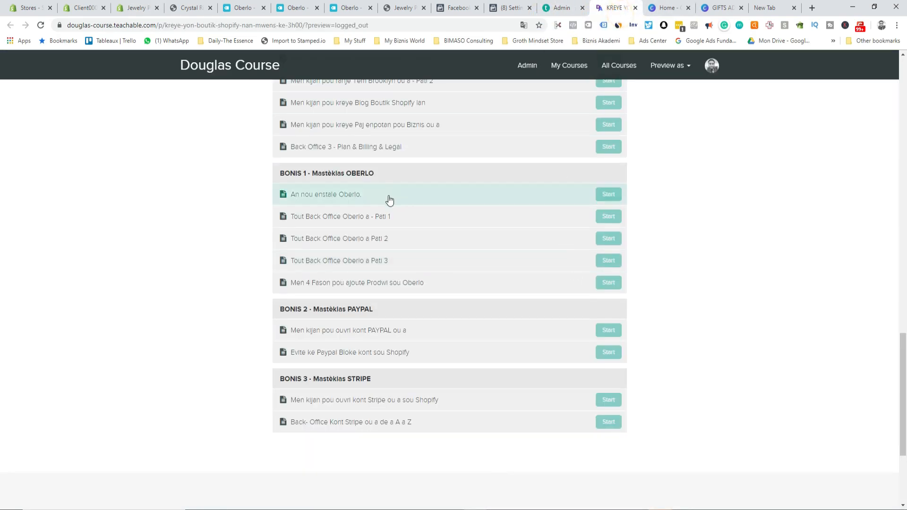
pyautogui.scroll(9, 391, 199)
pyautogui.scroll(9, 391, 199)
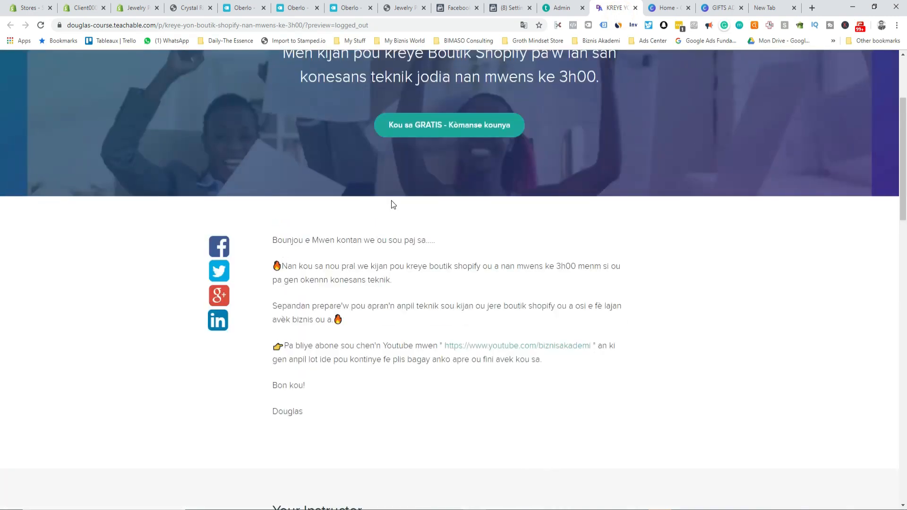
pyautogui.scroll(-9, 391, 200)
pyautogui.scroll(-5, 396, 142)
pyautogui.scroll(2, 364, 324)
pyautogui.scroll(-6, 394, 269)
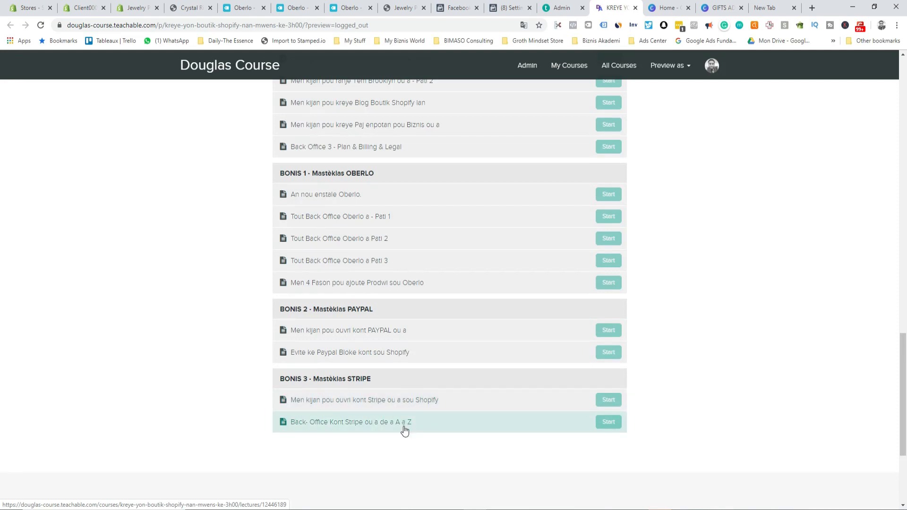
pyautogui.scroll(5, 405, 425)
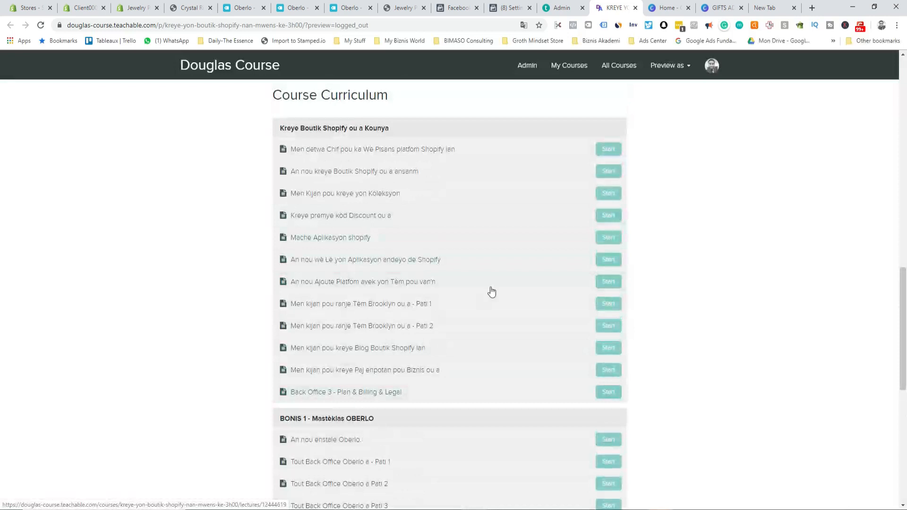
pyautogui.scroll(-8, 333, 306)
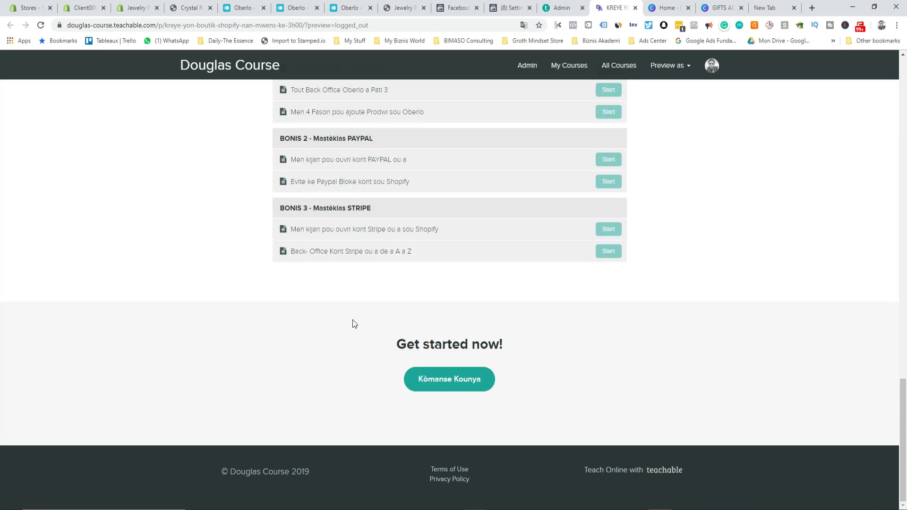
pyautogui.scroll(5, 358, 246)
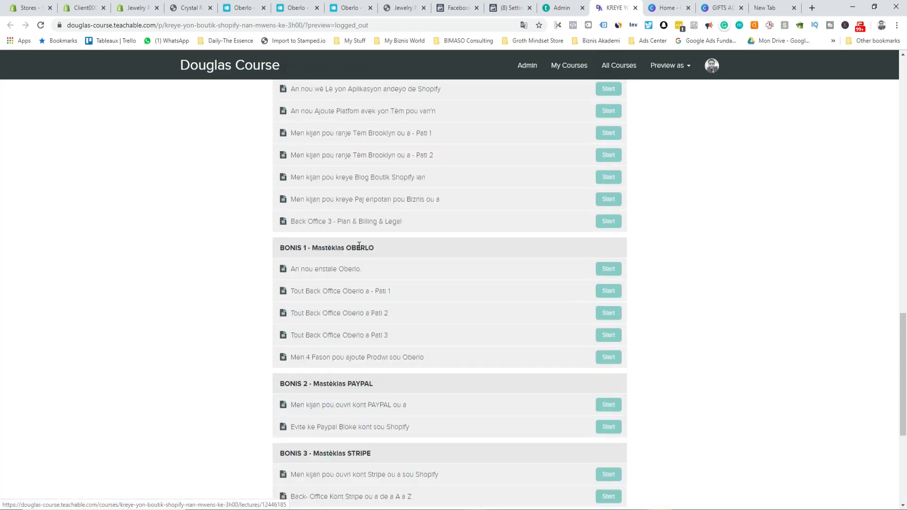
pyautogui.scroll(15, 359, 246)
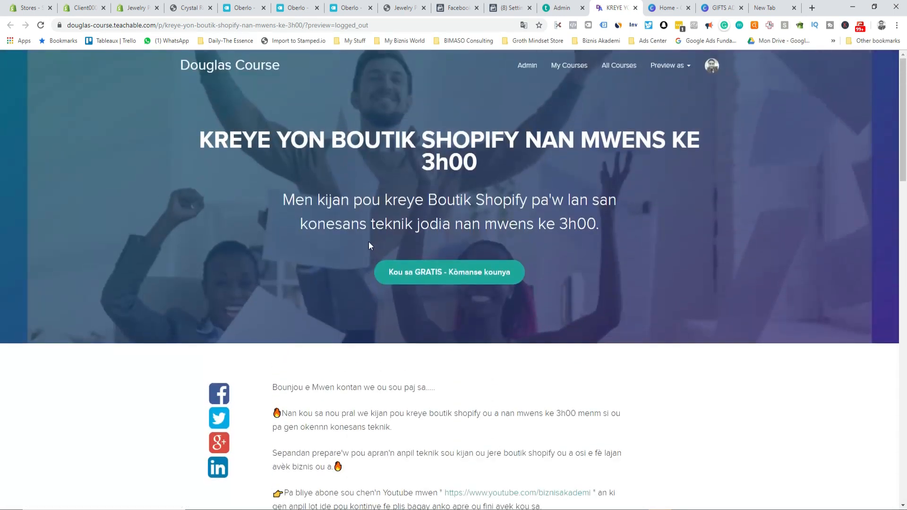